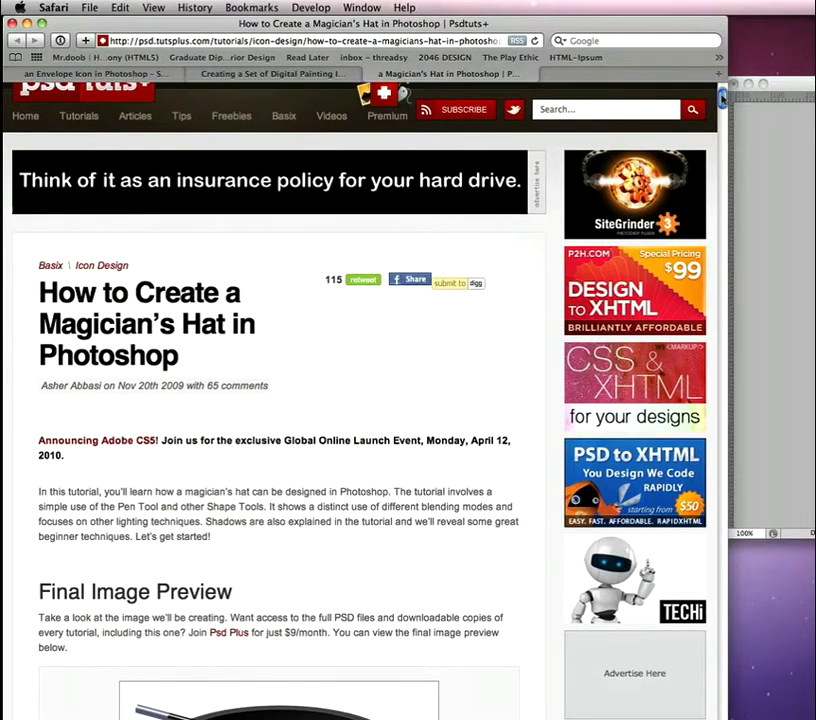
Step: Look over the magician's hat tutorial page, including its final image preview and first step
scroll(365, 400, "down", 10)
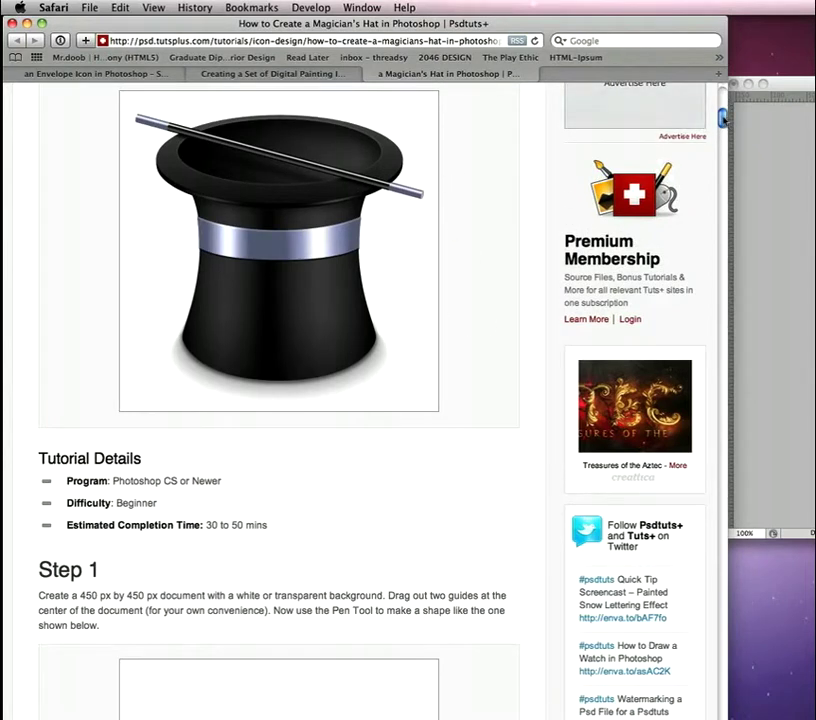
left_click_drag(722, 118, 721, 84)
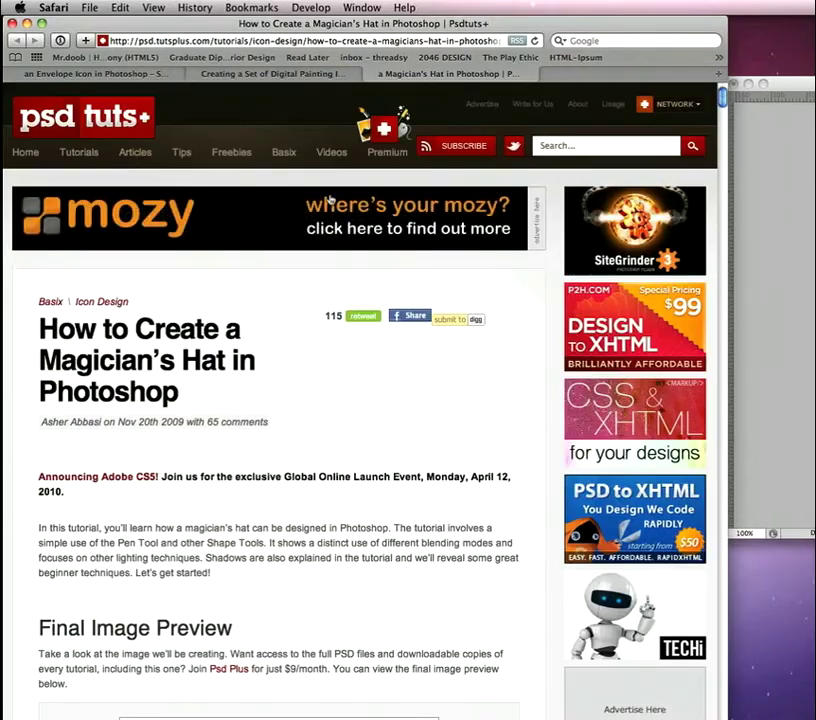
mouse_move(327, 158)
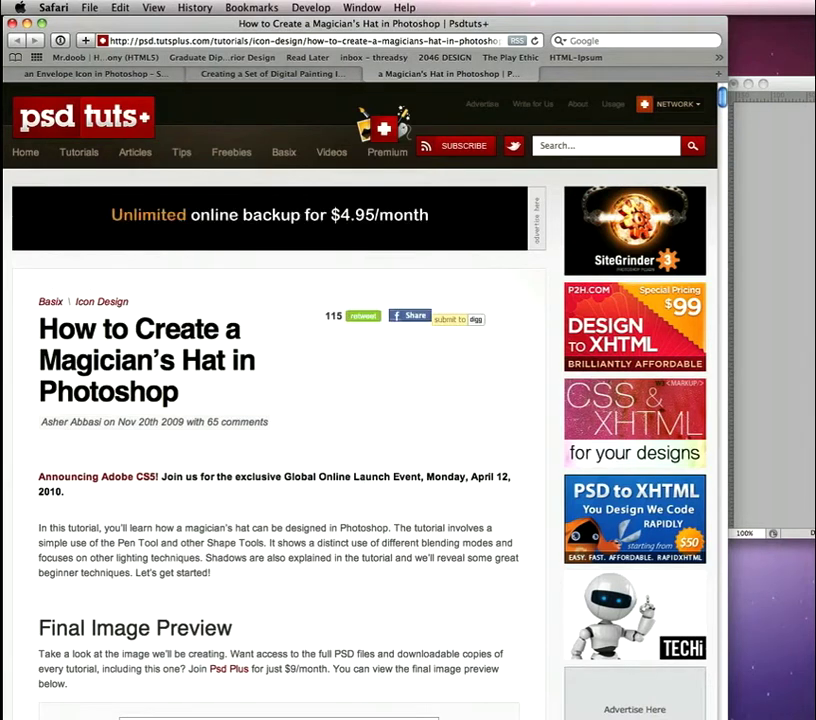
Step: Switch to Photoshop, move the finished magichat.psd window out of the way and bring the Untitled-1 document into the working area
left_click(258, 715)
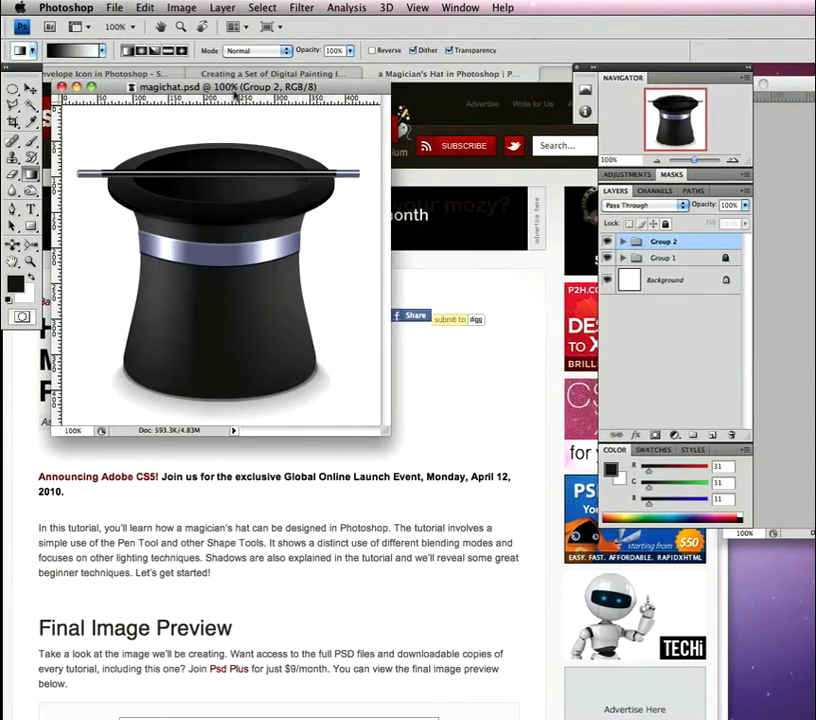
left_click_drag(244, 88, 270, 89)
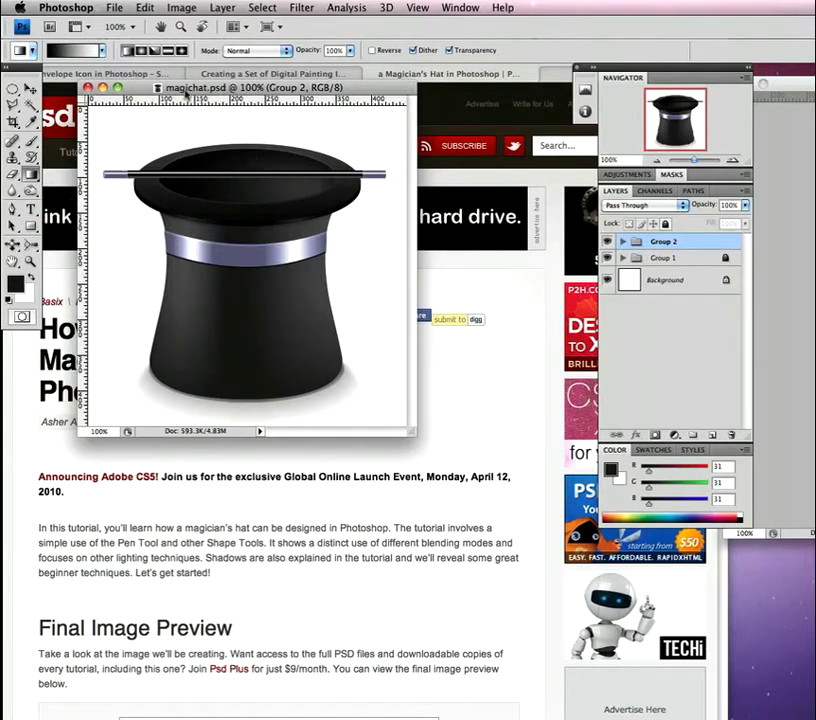
left_click_drag(169, 89, 814, 265)
left_click_drag(815, 87, 241, 77)
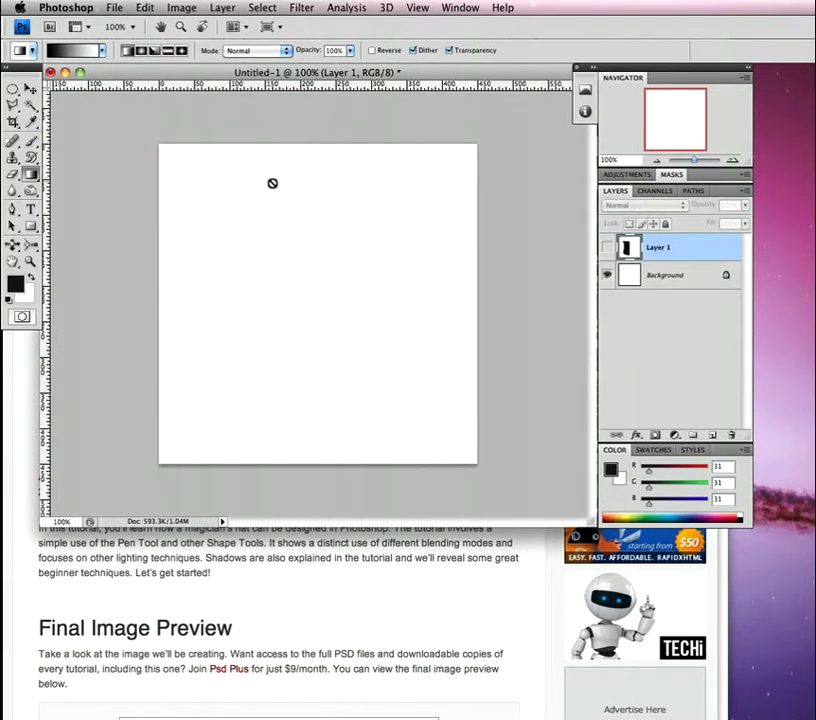
Step: Show the horizontal and vertical guides that cross at the centre of the Untitled-1 canvas
key("super+semicolon")
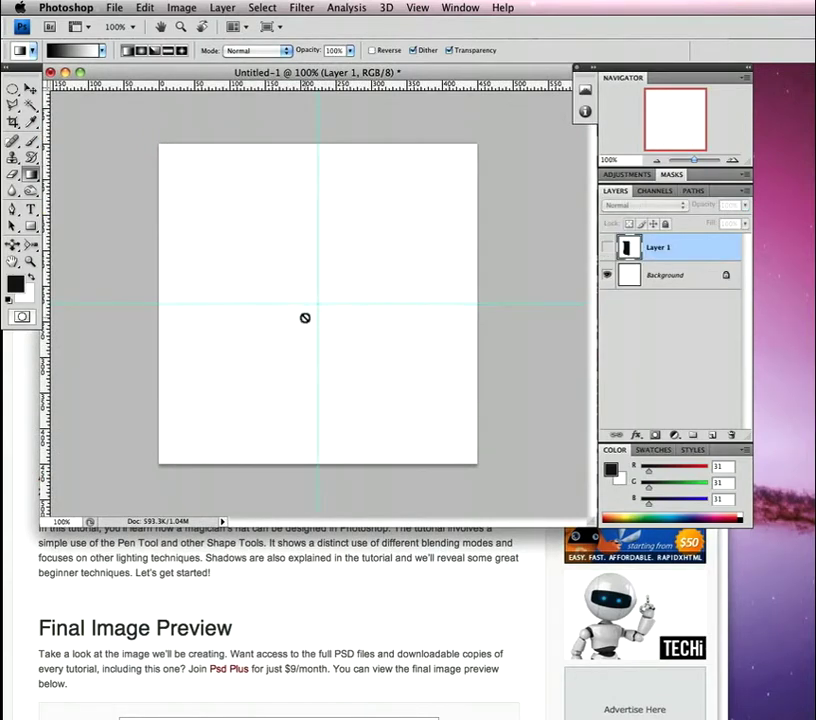
left_click_drag(298, 75, 297, 72)
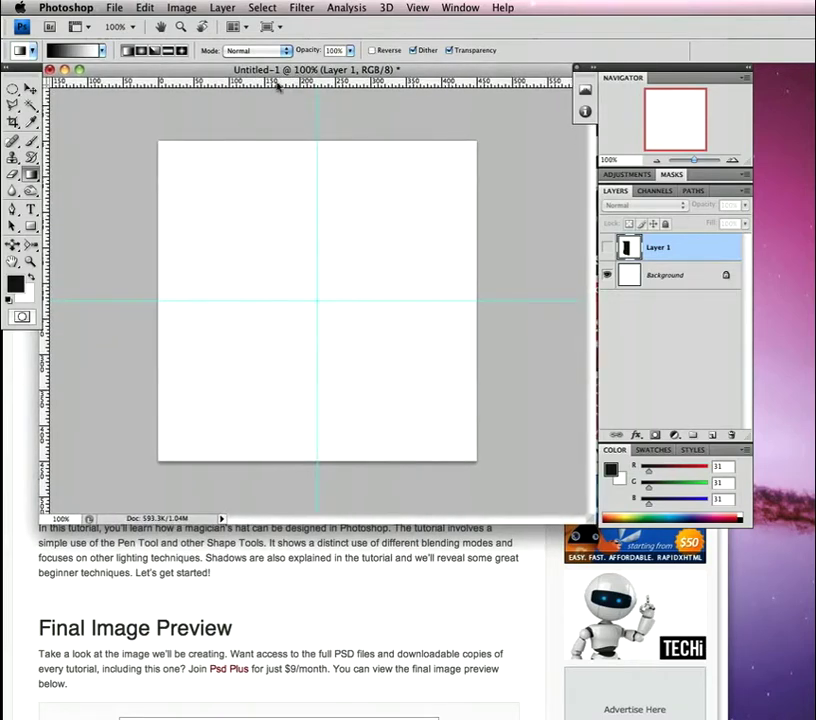
left_click(414, 7)
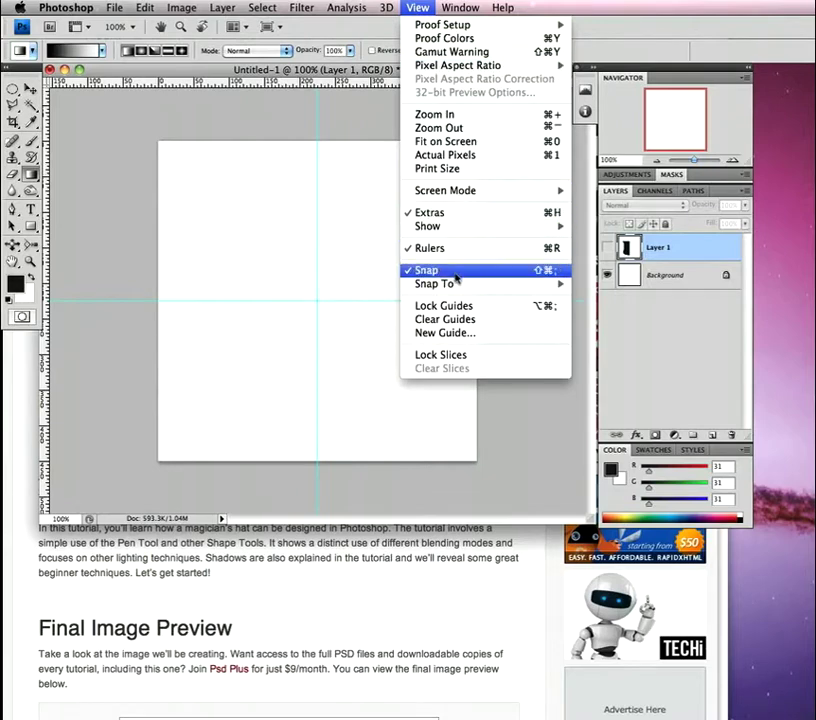
left_click(414, 8)
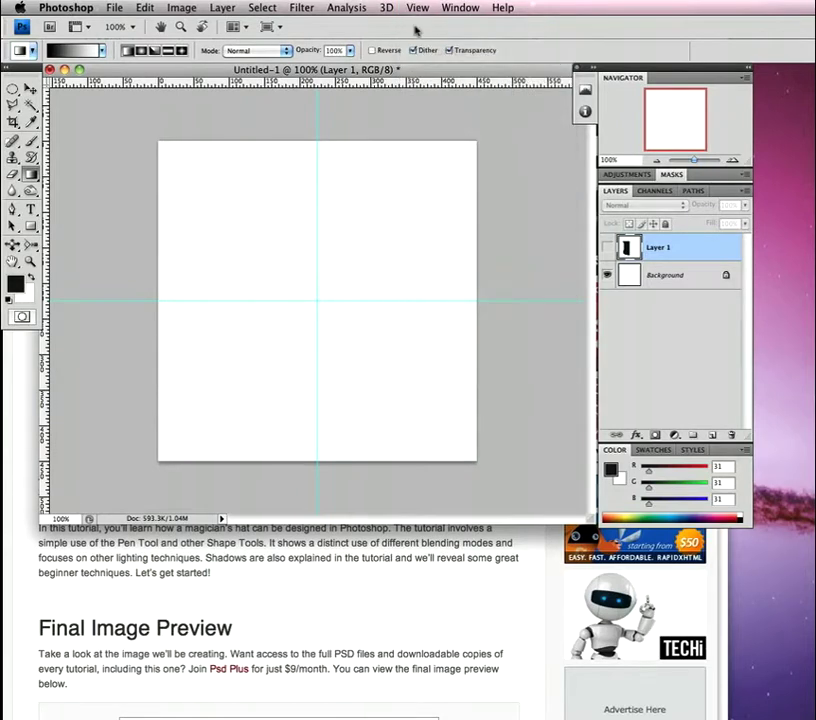
Step: Show Layer 1 as a template and trace its left half-hat with the Pen tool on a new layer, closing the shape along the vertical guide
left_click(607, 247)
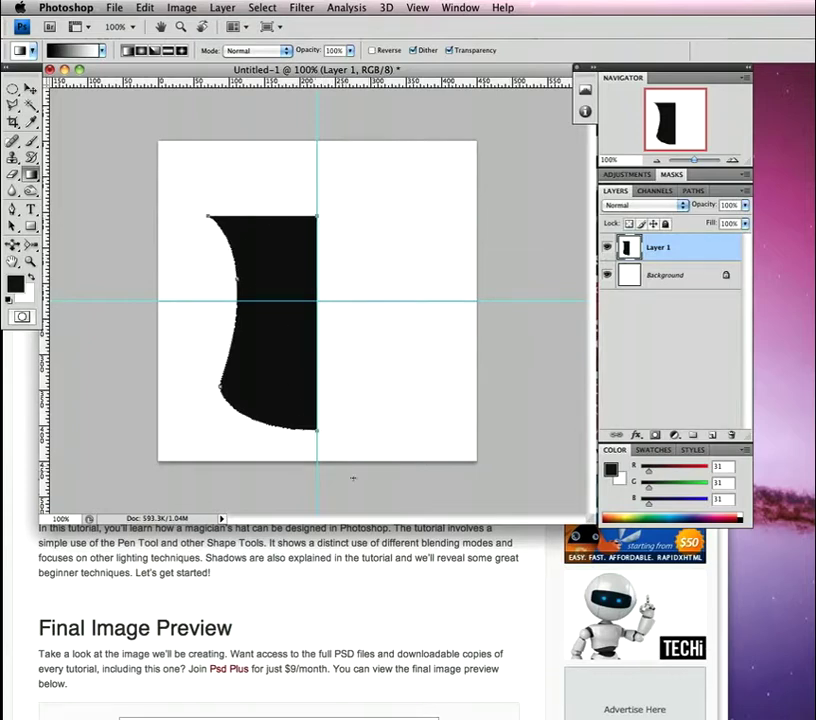
left_click(712, 435)
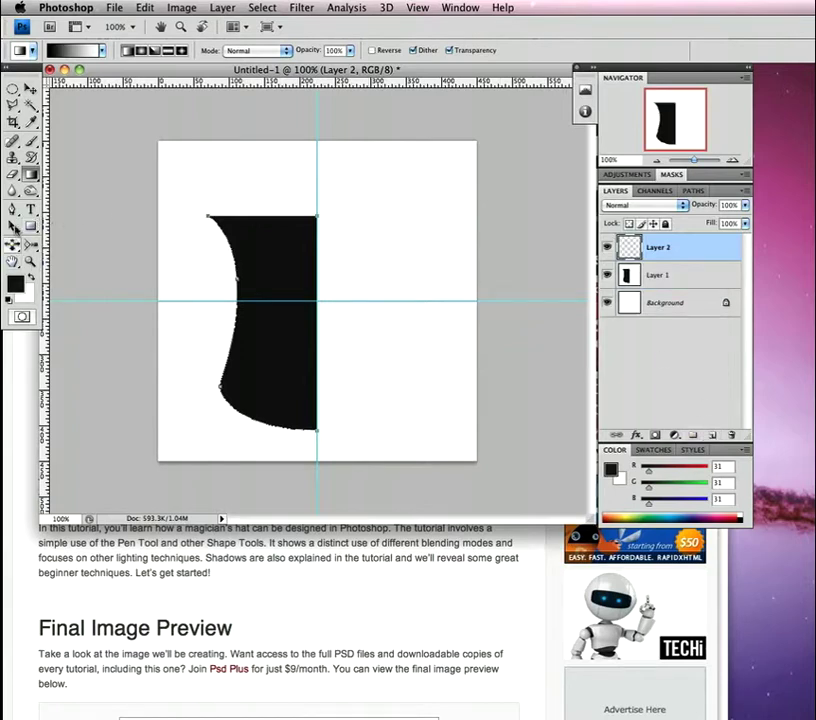
key("p")
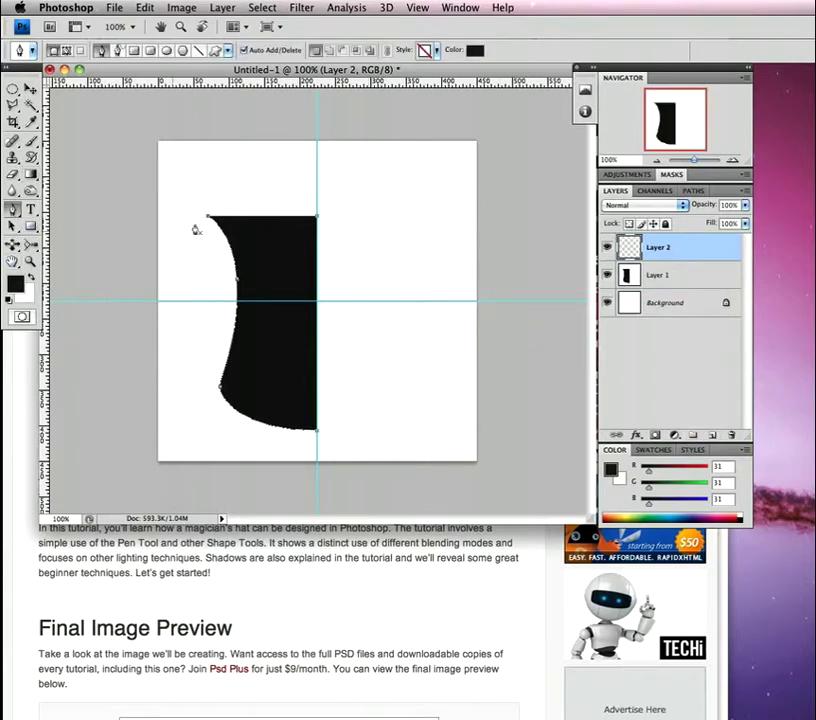
left_click(316, 218)
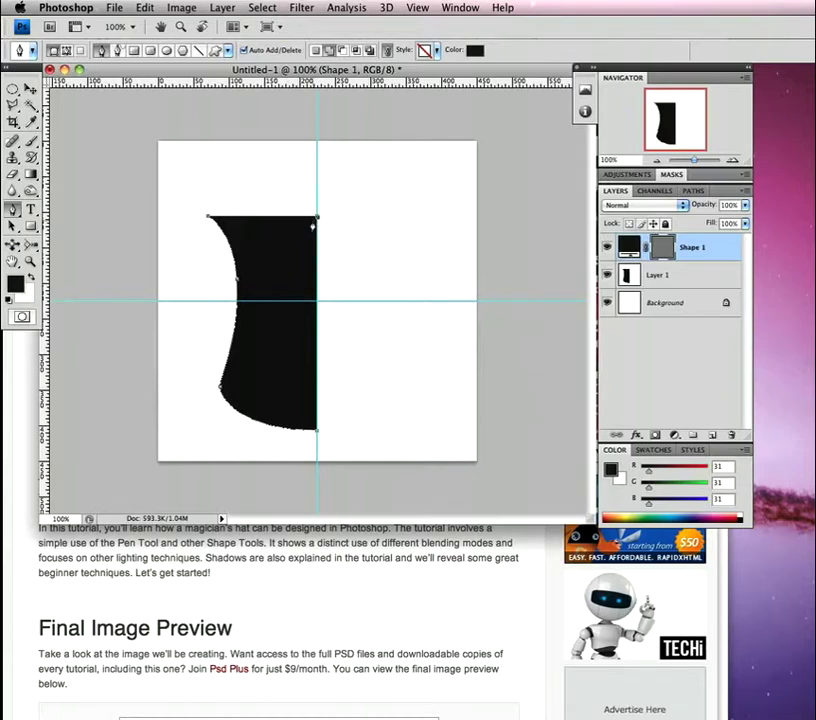
left_click(208, 217)
left_click_drag(238, 282, 246, 338)
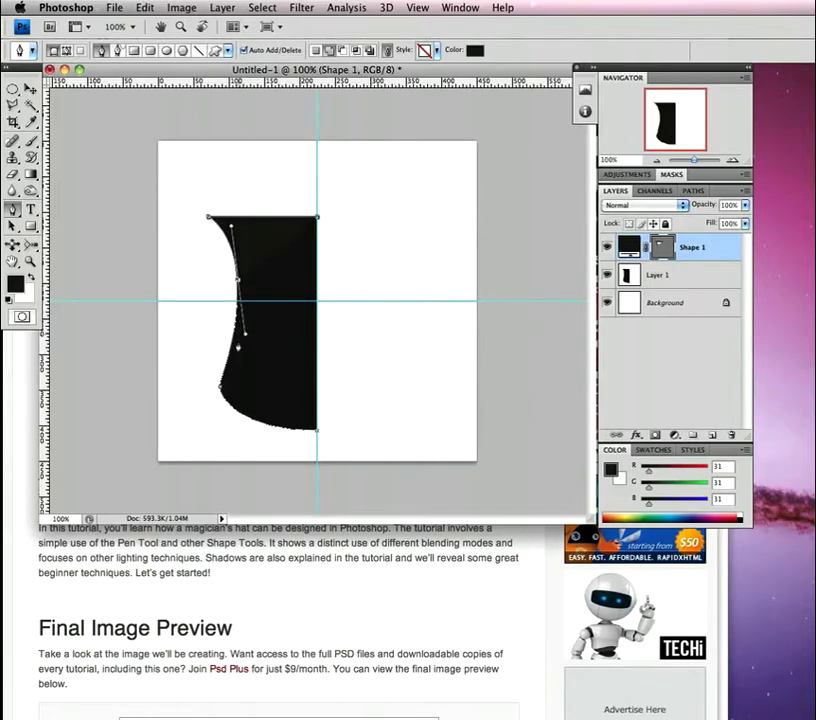
left_click(220, 390)
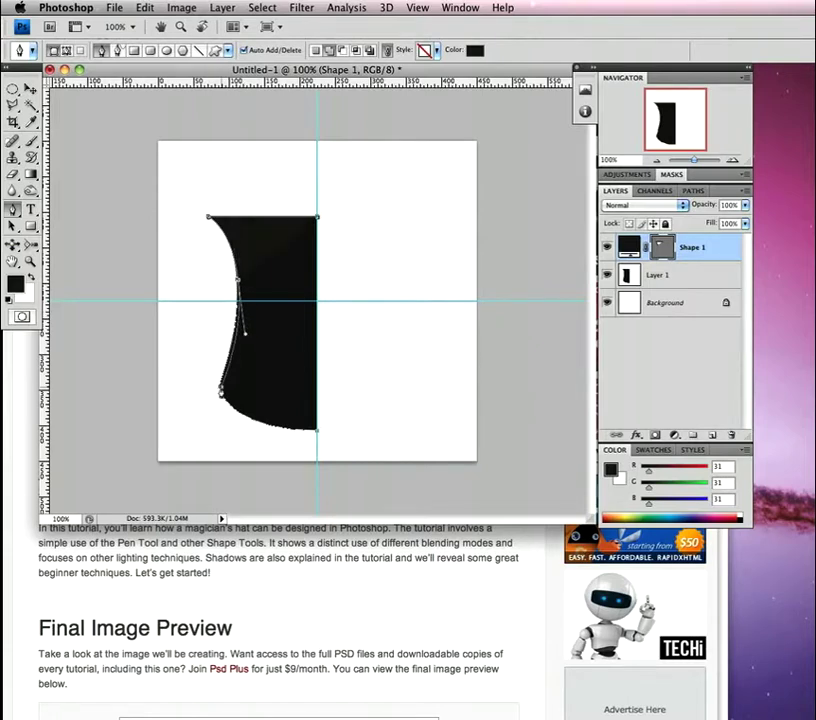
left_click_drag(220, 392, 217, 397)
left_click_drag(317, 432, 409, 430)
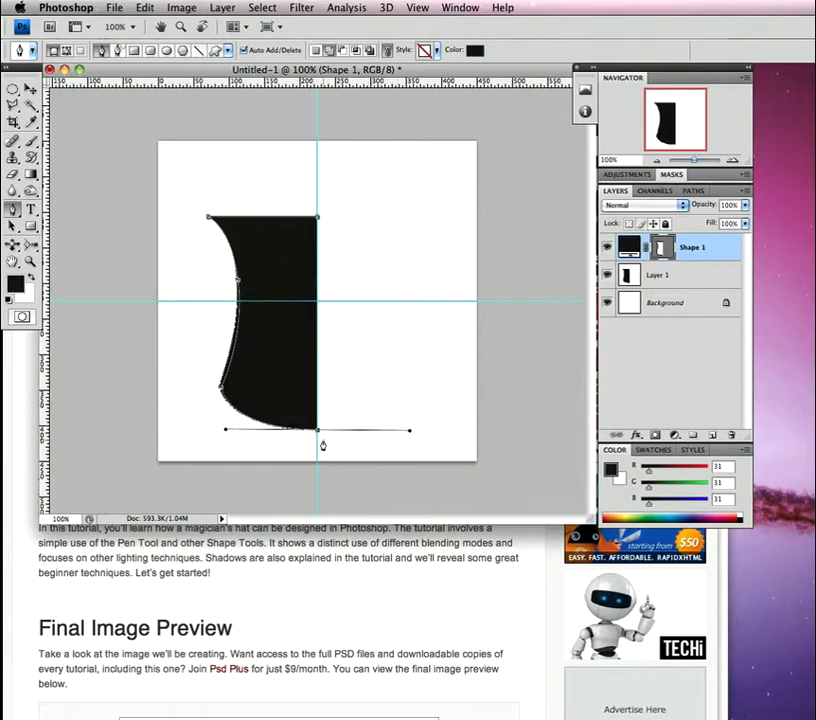
left_click(318, 431)
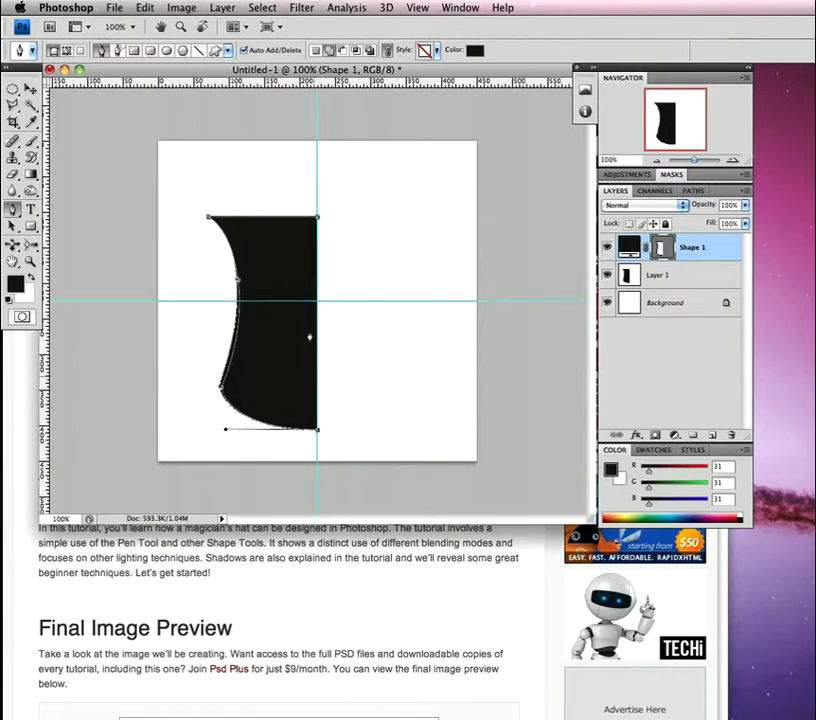
left_click(318, 220)
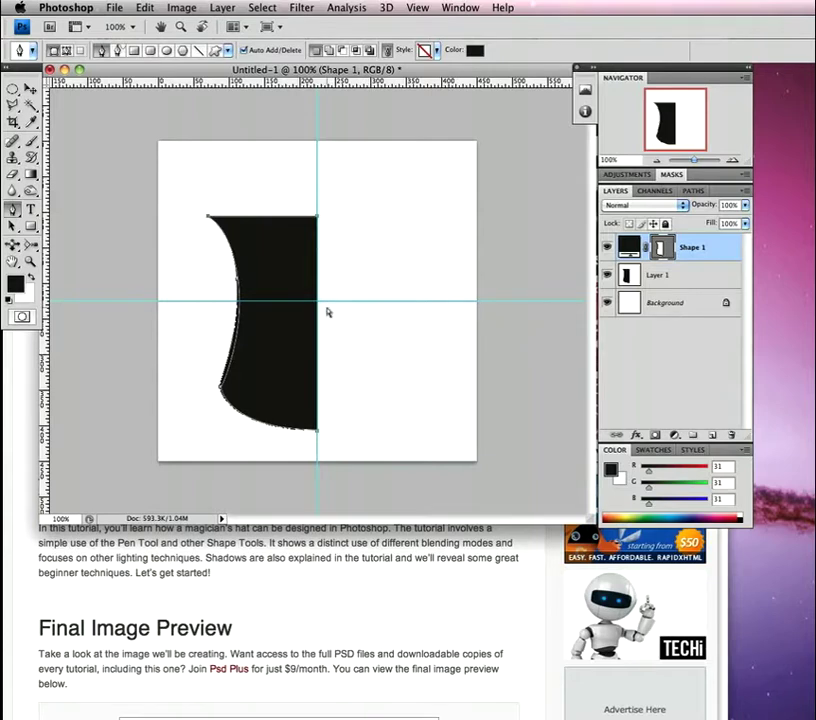
Step: Duplicate the half-hat path, flip the copy horizontally and move it right until both halves meet at the vertical guide
key("ctrl+t")
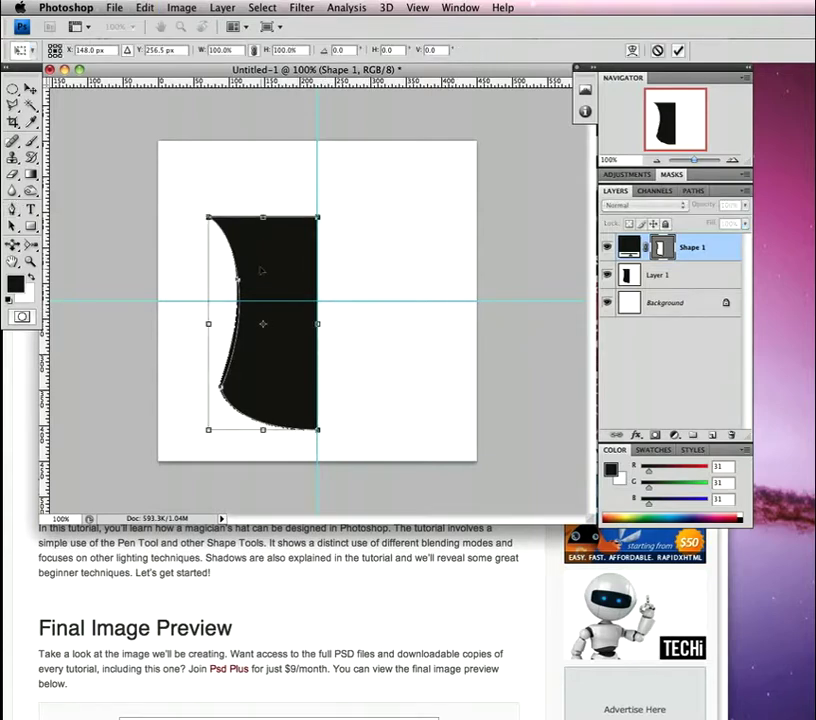
right_click(272, 259)
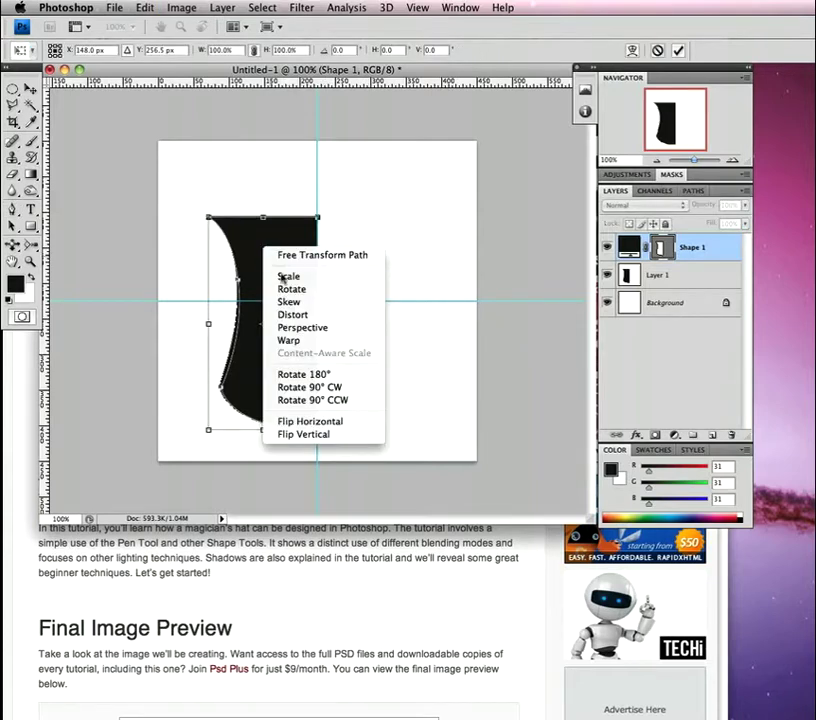
left_click(324, 421)
key("Right")
key("Right")
key("Right")
key("Right")
key("Right")
key("Right")
key("Right")
key("Right")
key("Right")
key("Right")
key("Right")
key("Right")
key("Right")
key("Right")
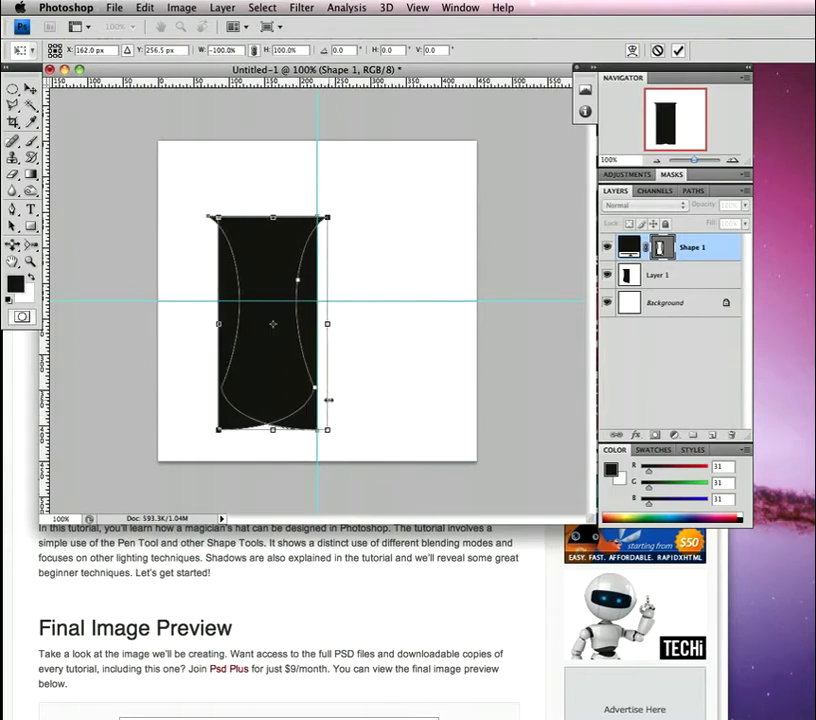
key("shift+Right")
key("shift+Right")
key("shift+Right")
key("shift+Right")
key("shift+Right")
key("shift+Right")
key("shift+Right")
key("shift+Right")
key("shift+Right")
key("shift+Right")
key("shift+Right")
key("shift+Right")
key("shift+Right")
key("Right")
key("Right")
key("Right")
key("Right")
key("Right")
key("Right")
key("Right")
key("Right")
key("Right")
key("Return")
key("p")
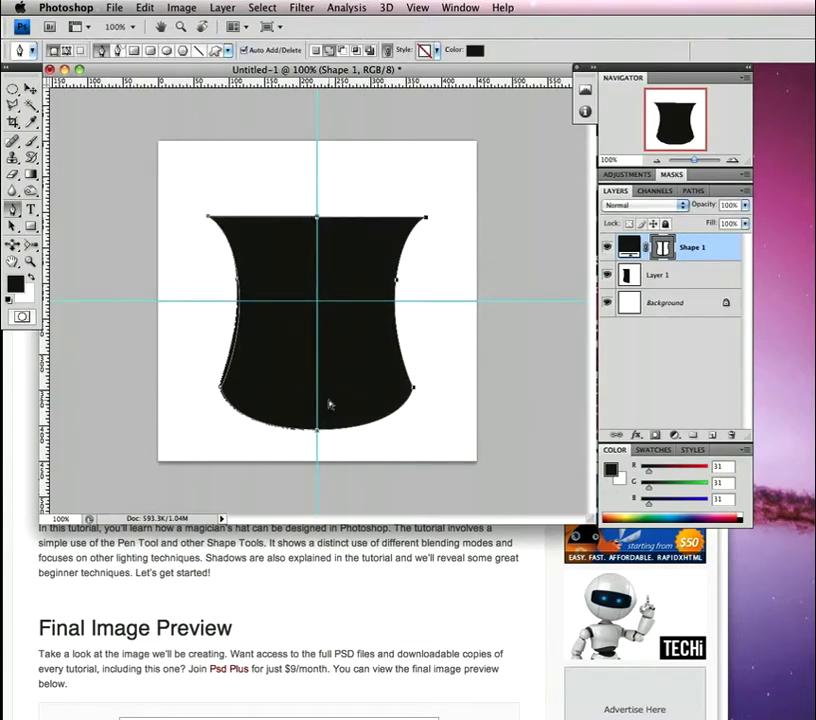
Step: Hide the Layer 1 template and rename the Shape 1 layer as body
left_click(607, 274)
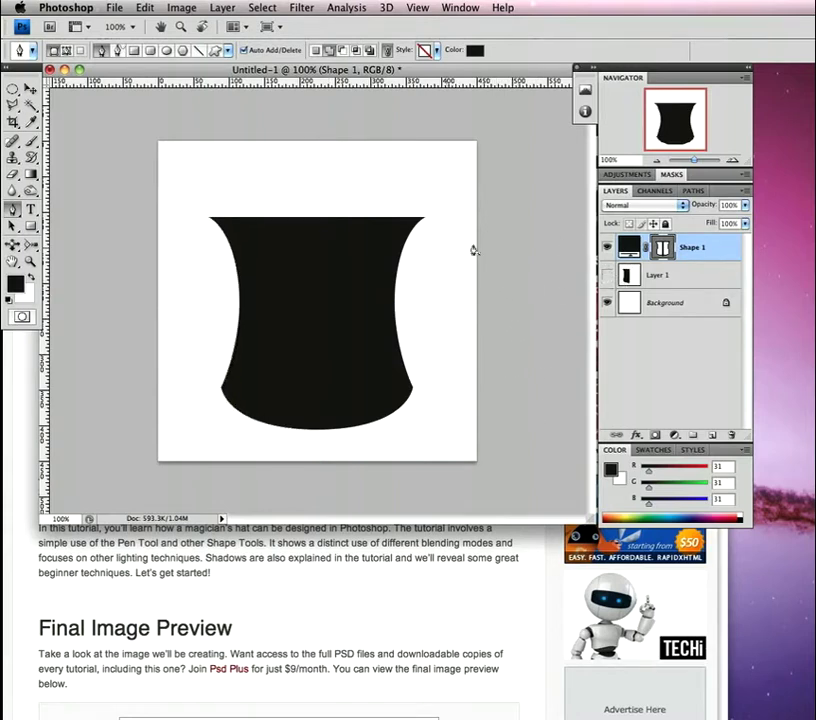
double_click(690, 249)
type("H")
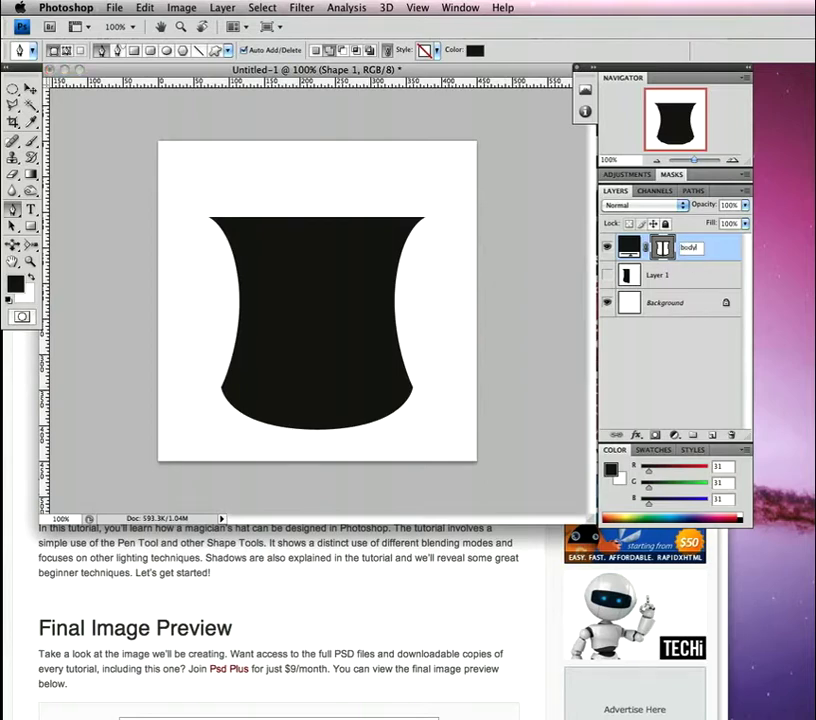
key("Return")
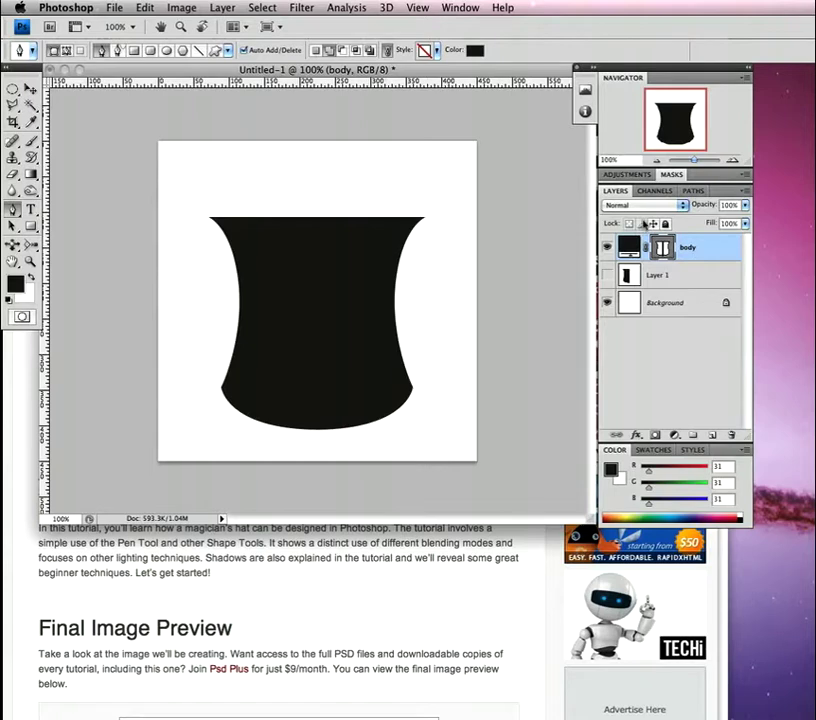
Step: Duplicate the body layer and combine the copy's two path halves into one single shape
key("super+j")
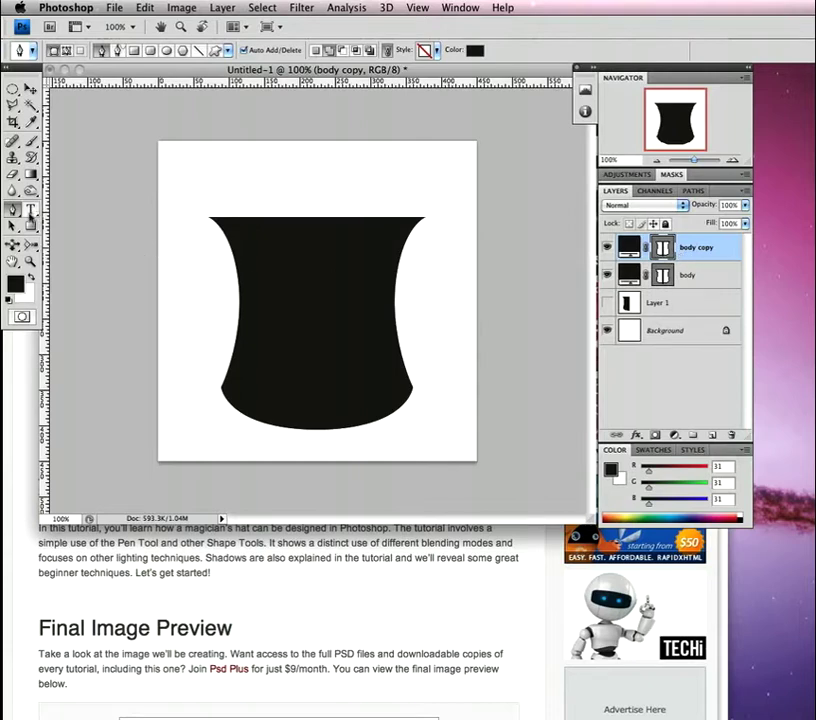
left_click_drag(13, 225, 62, 220)
left_click_drag(189, 201, 437, 457)
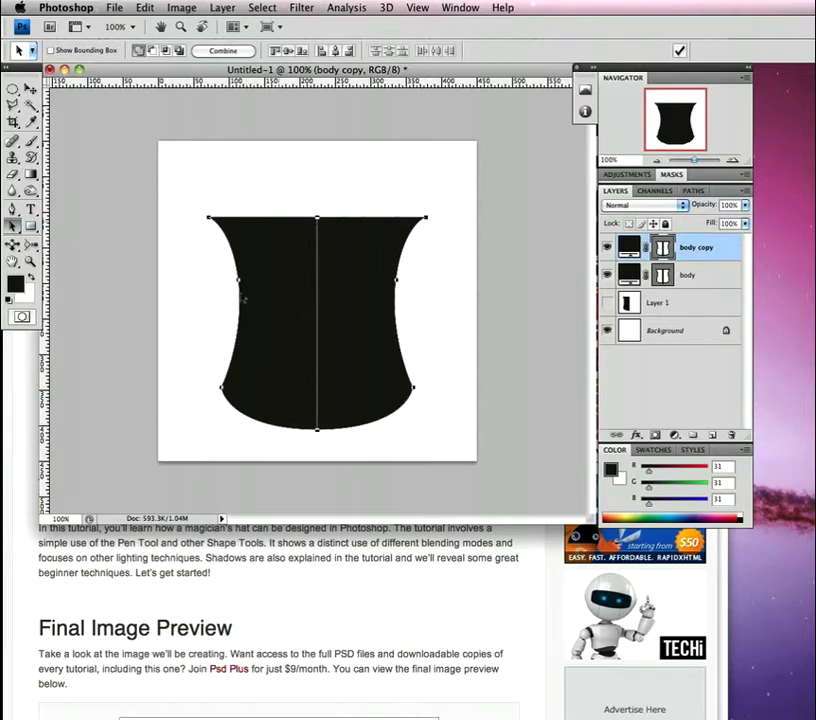
left_click(225, 51)
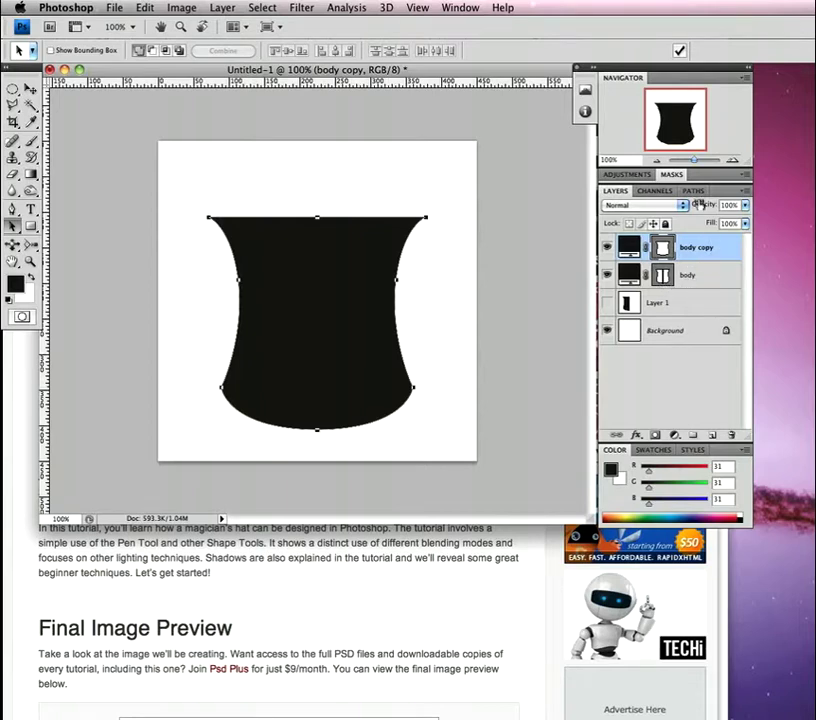
double_click(723, 260)
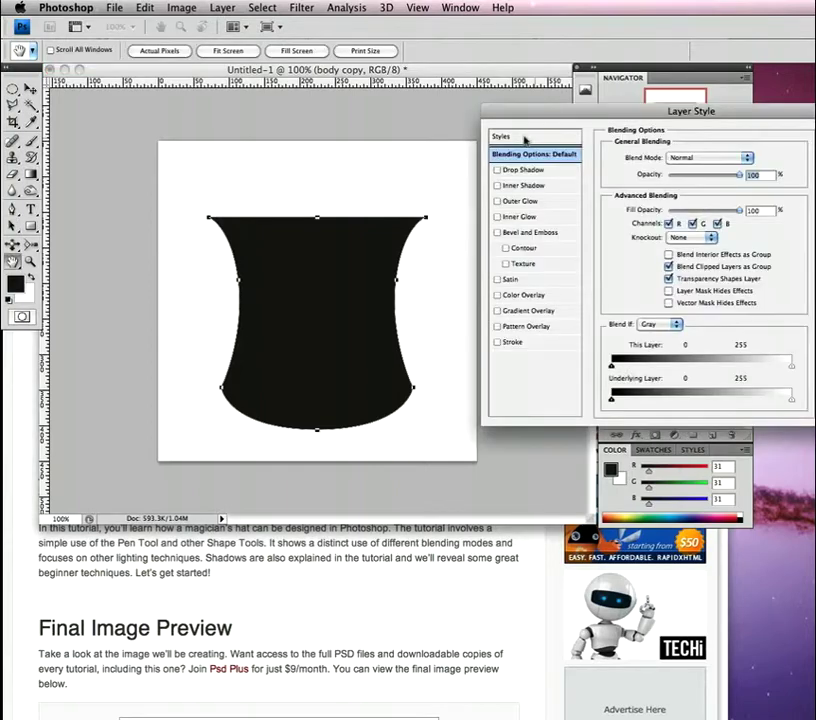
left_click_drag(557, 120, 125, 64)
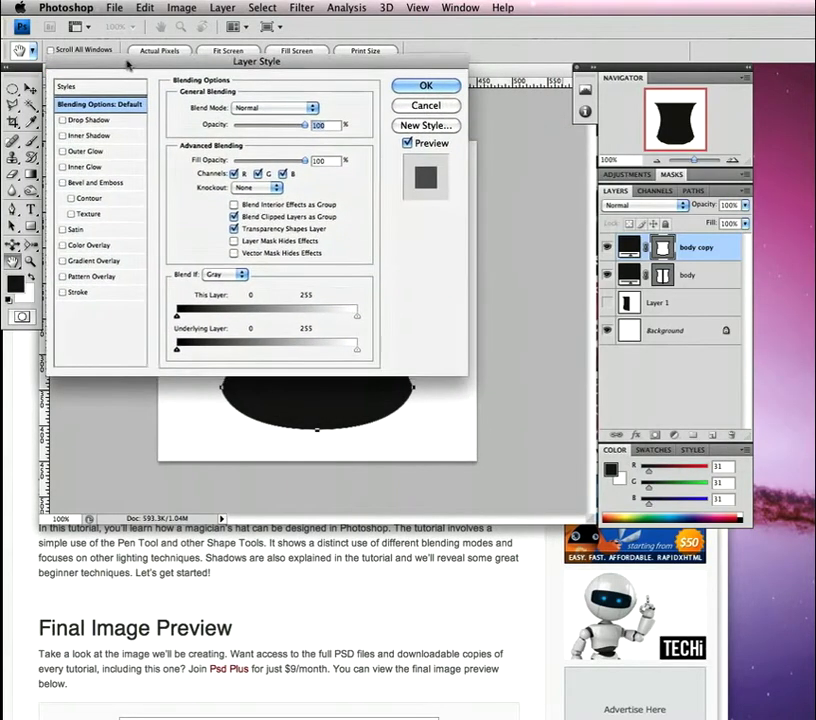
left_click(100, 263)
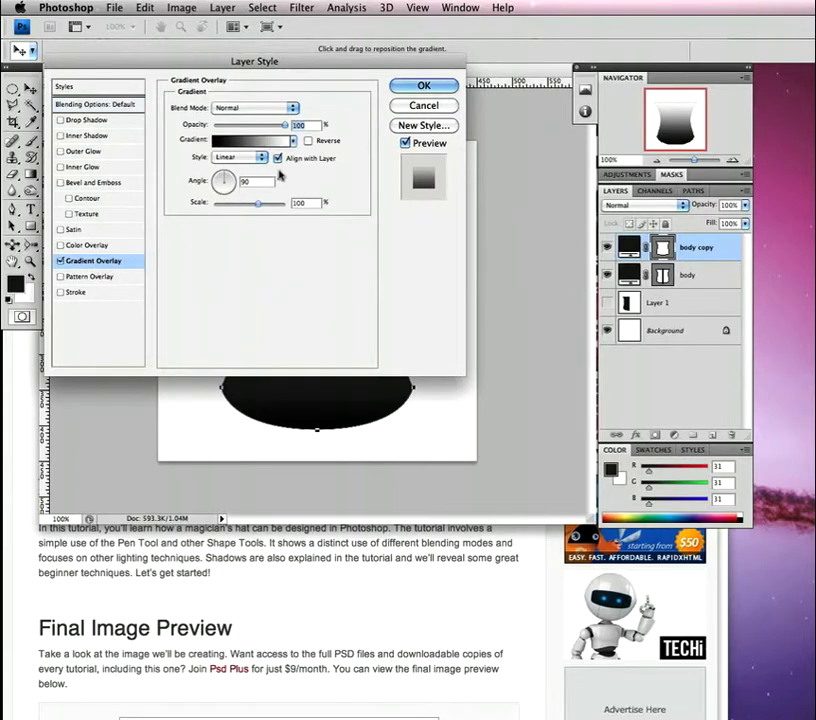
left_click(424, 105)
Step: Set the body copy layer's fill to 0% and add a Reflected Gradient Overlay in Screen mode at 28% opacity
left_click_drag(711, 226, 604, 227)
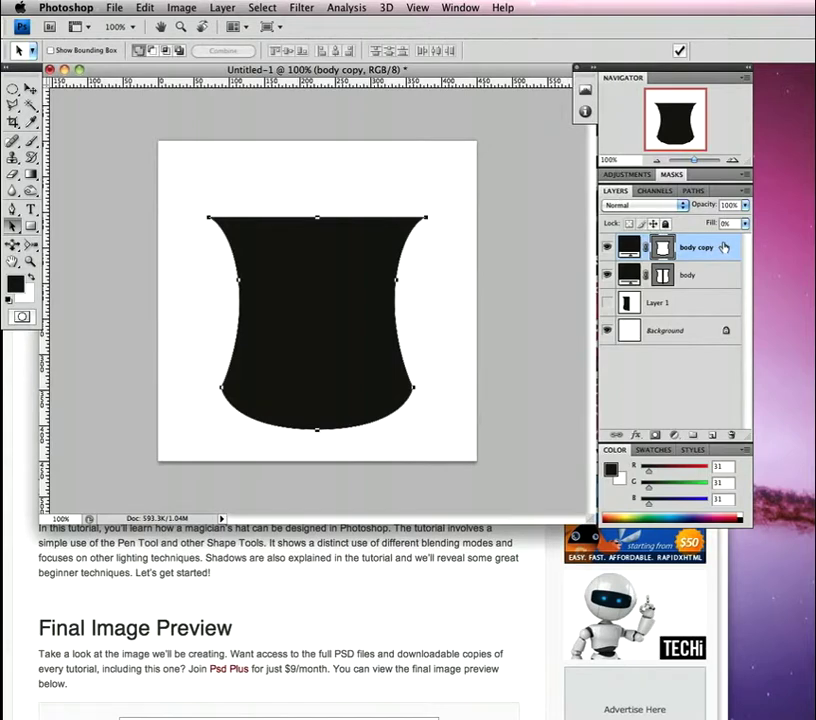
double_click(721, 248)
left_click(93, 261)
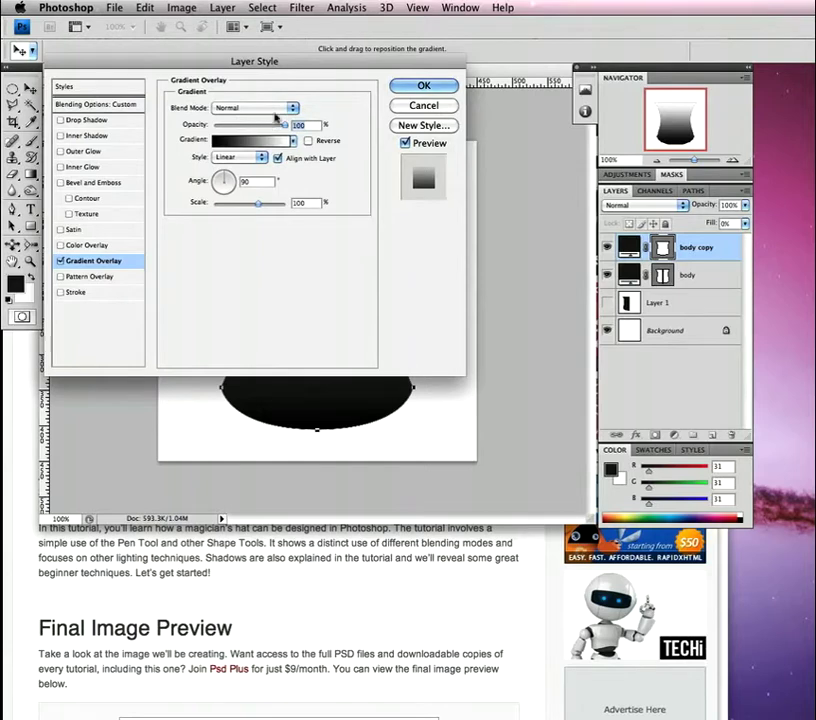
left_click(241, 107)
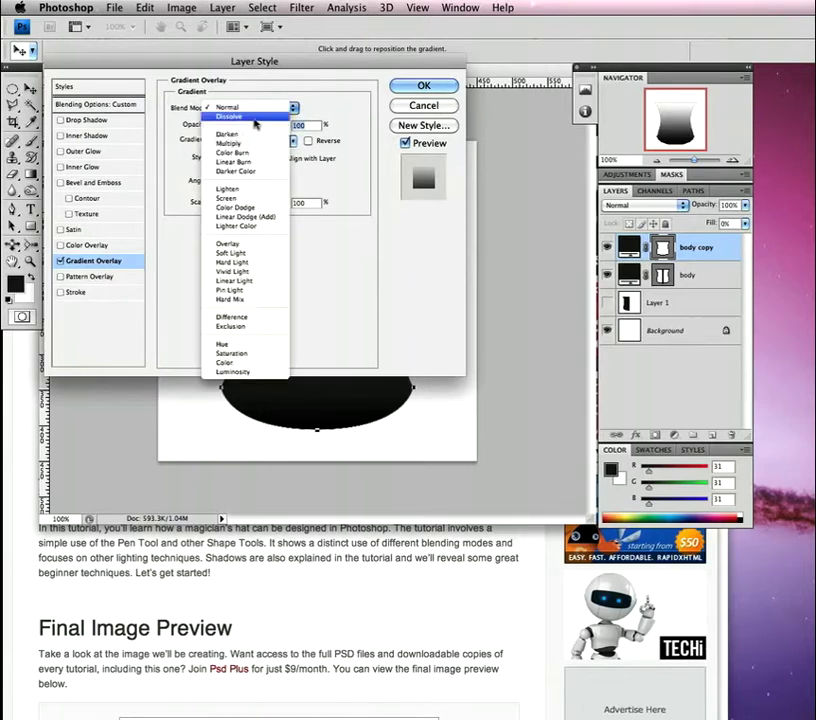
left_click(245, 200)
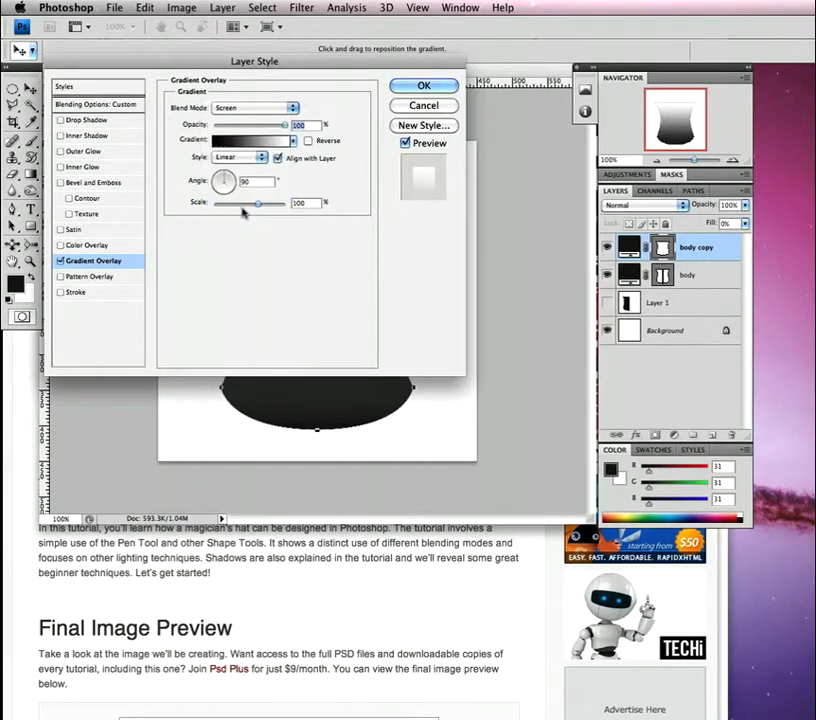
left_click(261, 158)
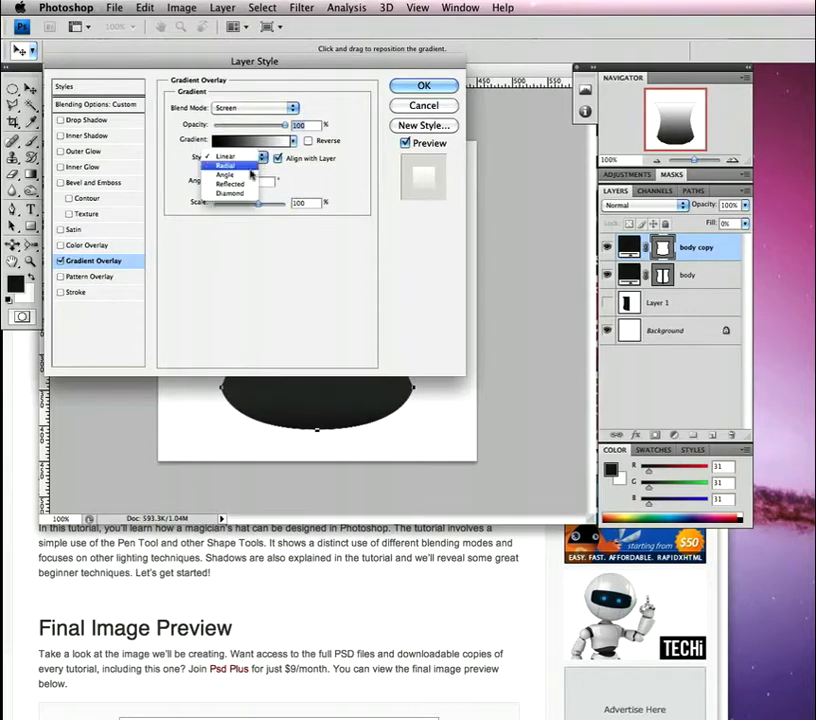
left_click(276, 172)
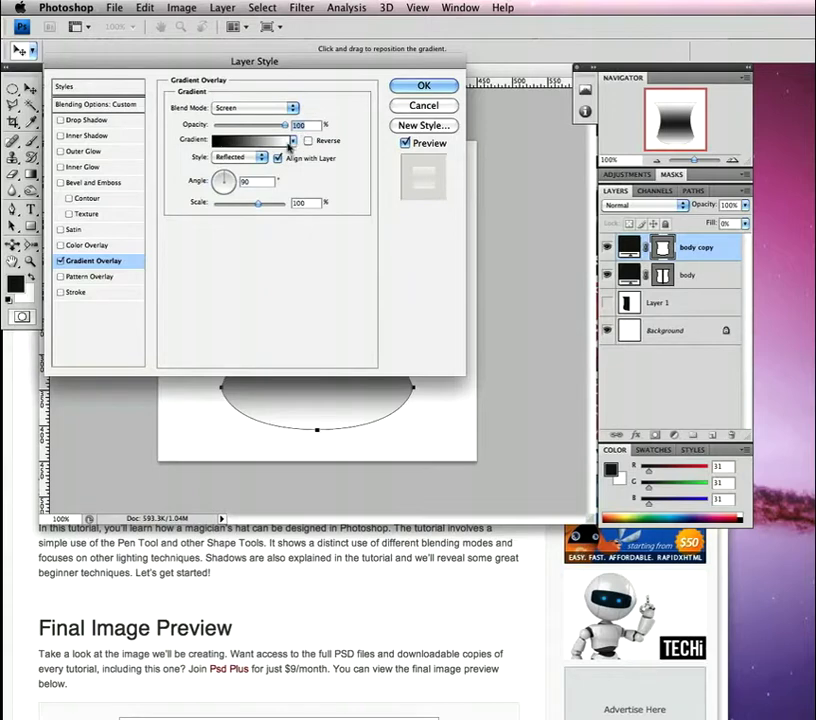
type("28")
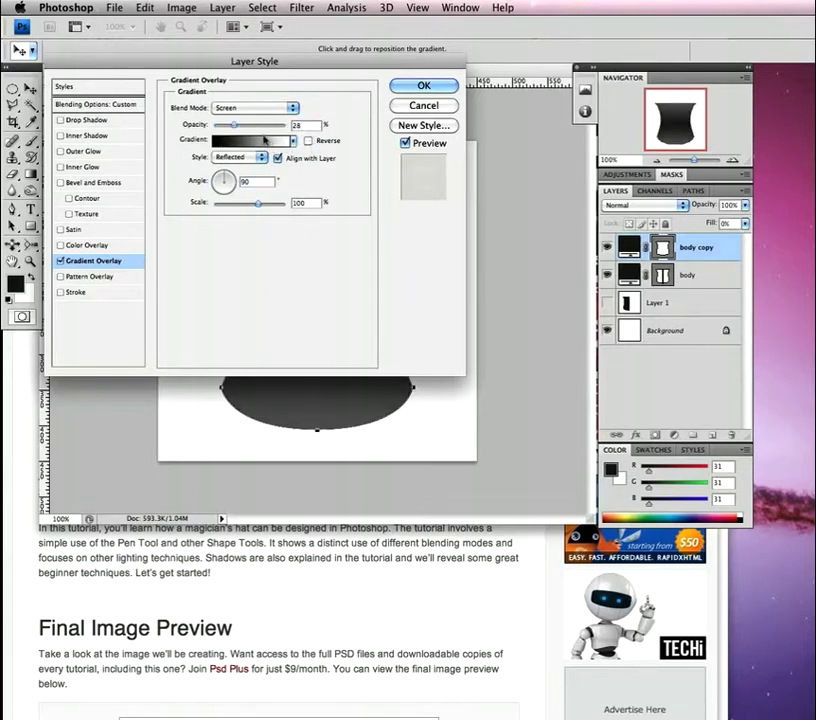
Step: Edit the overlay's black-to-white gradient, adding a color stop of a4a4a4 at 50% location
left_click(265, 145)
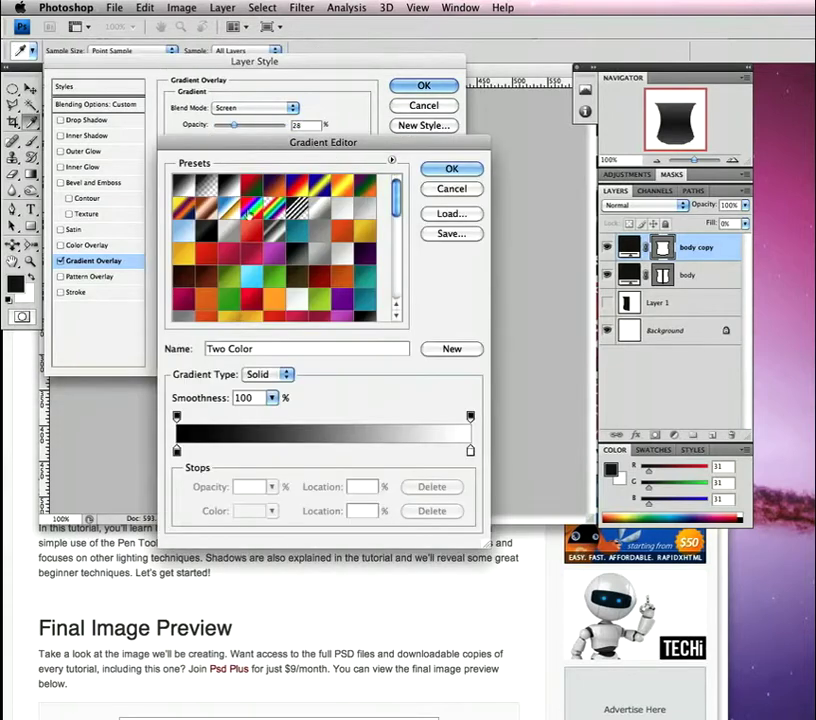
left_click(323, 452)
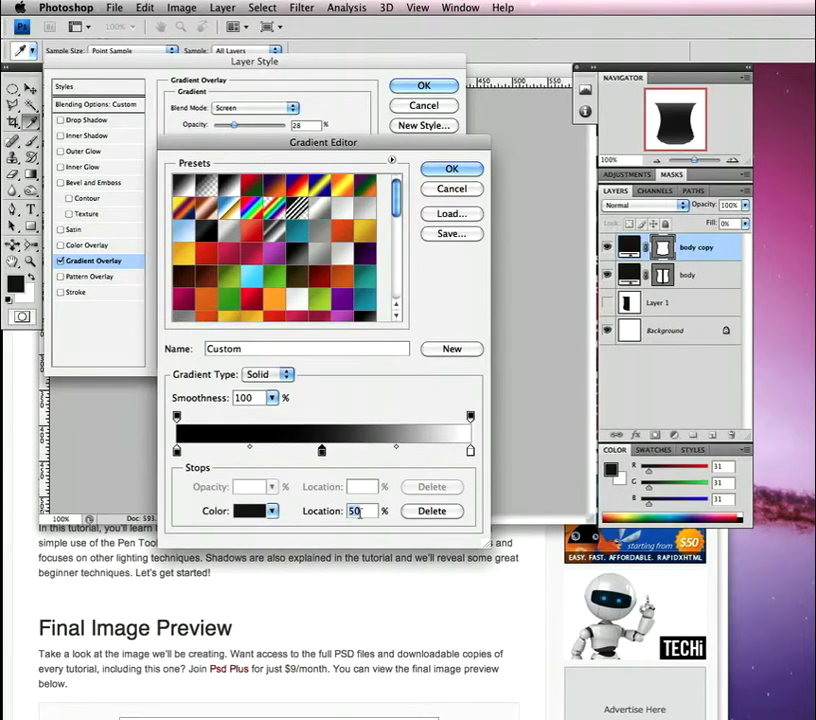
double_click(322, 452)
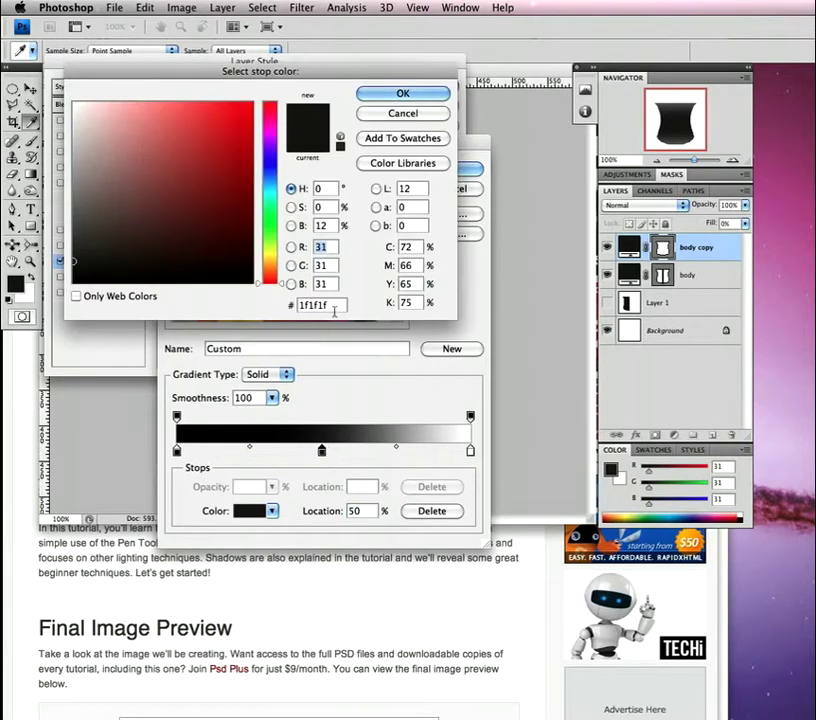
left_click(305, 304)
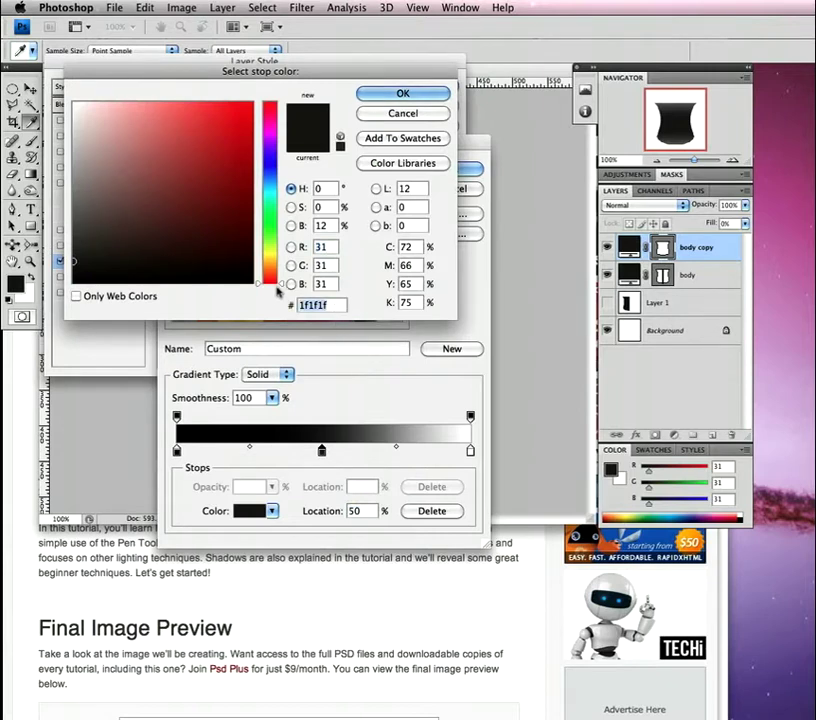
type("a4")
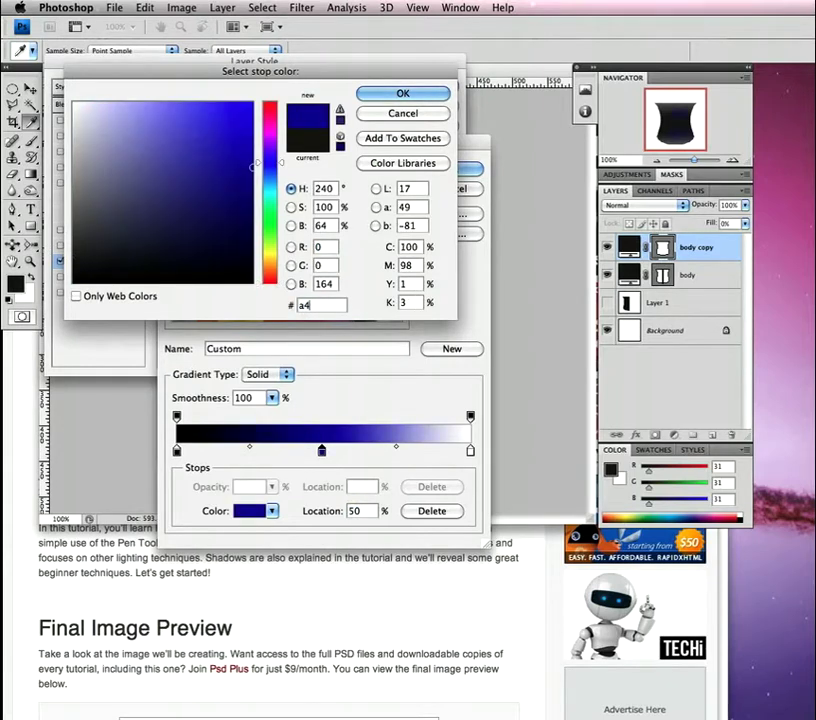
type("a4a4")
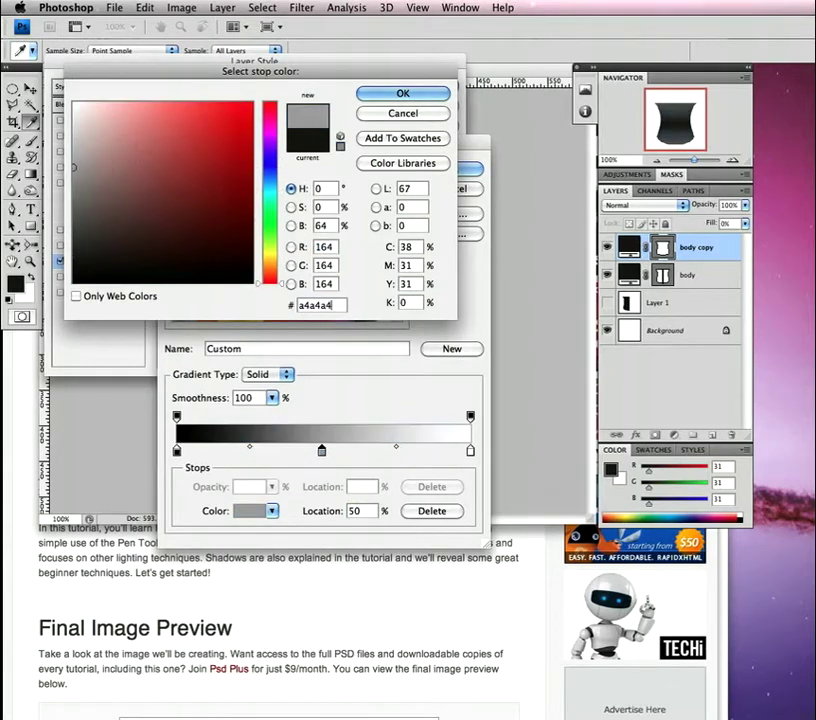
left_click(403, 97)
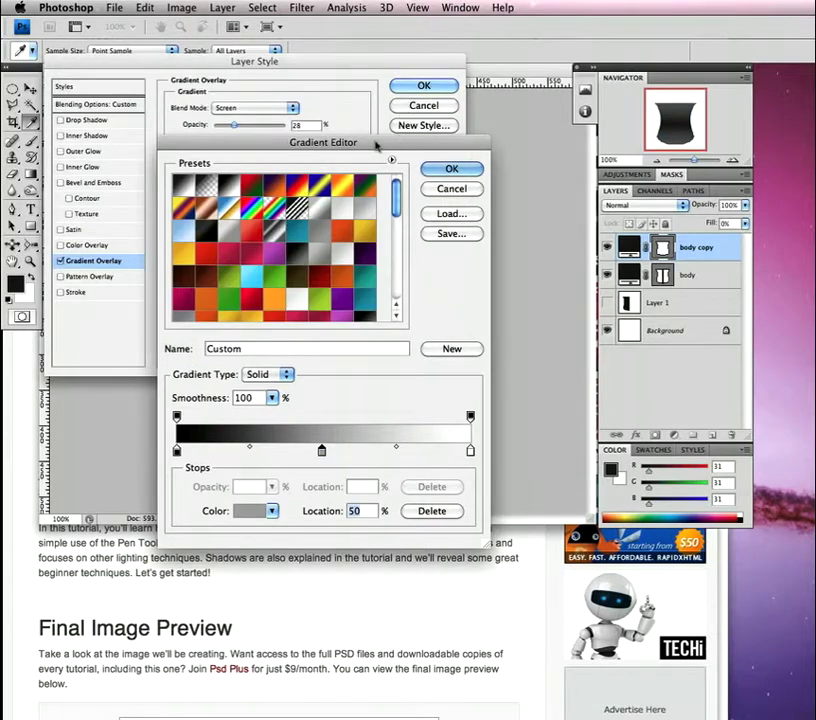
left_click_drag(377, 146, 360, 40)
left_click(434, 62)
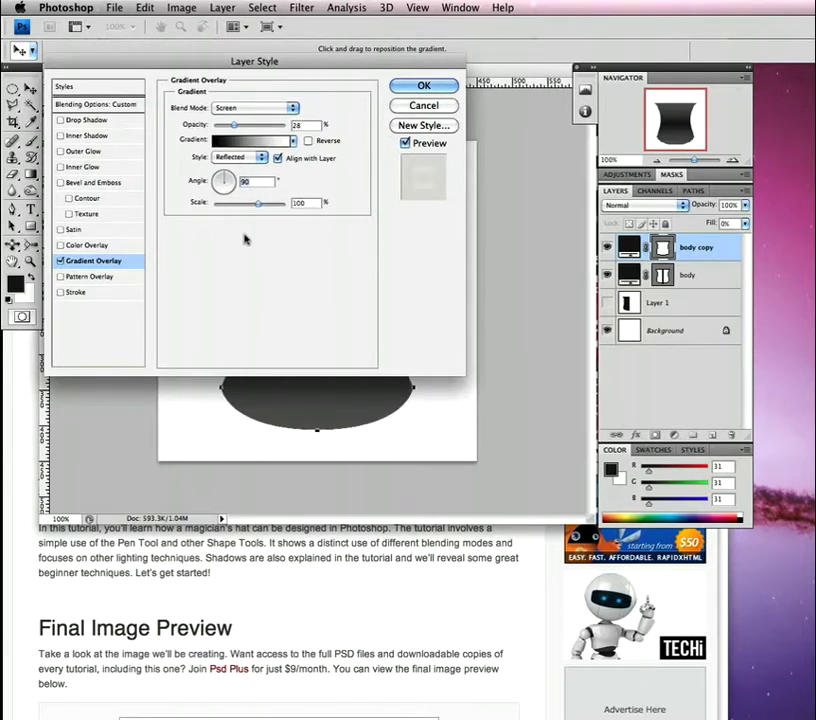
Step: Set the gradient overlay's angle to 2° and scale to 50%, shift its dark band toward the hat's right side, and apply the style
type("2")
type("50")
left_click_drag(328, 62, 798, 78)
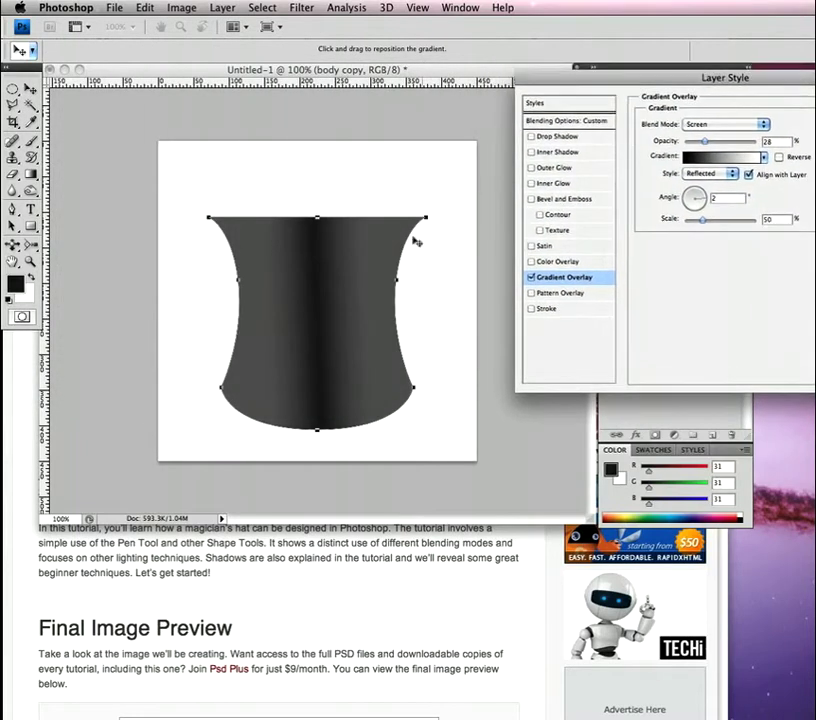
left_click_drag(333, 339, 381, 335)
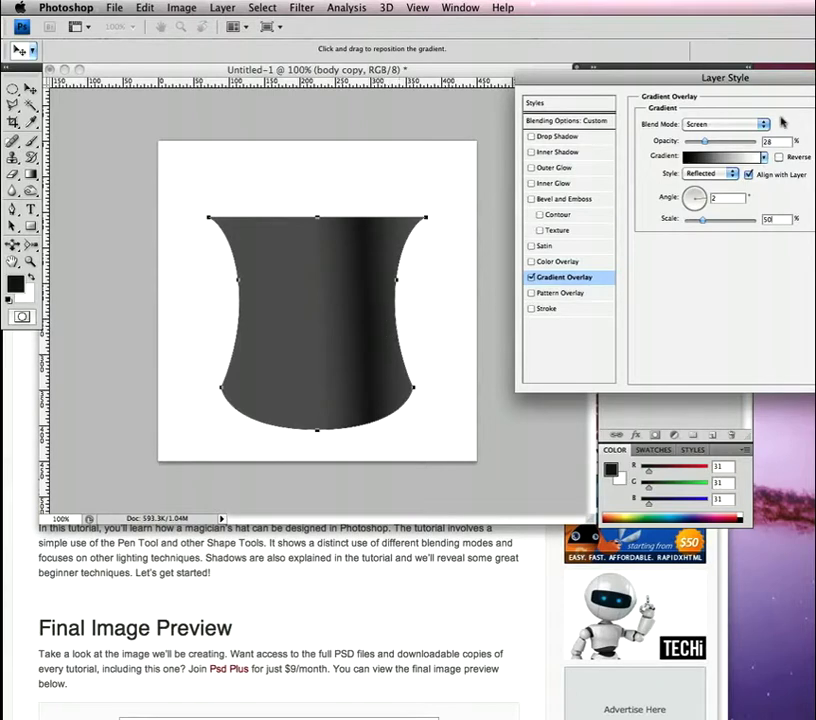
key("Return")
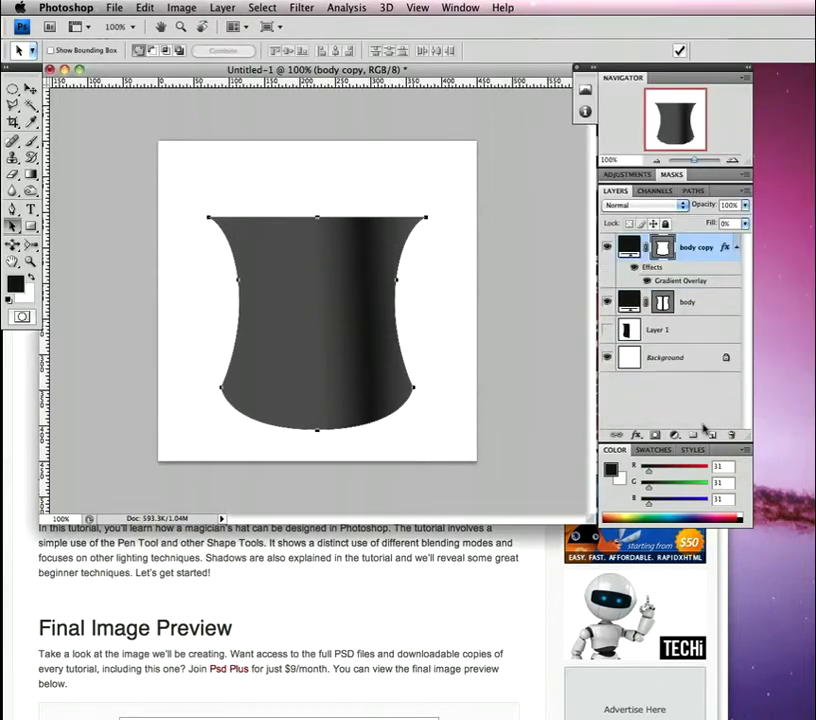
Step: Add a Reveal All layer mask to body copy and draw a black-to-white gradient from below the hat up to its middle
left_click(232, 9)
mouse_move(300, 172)
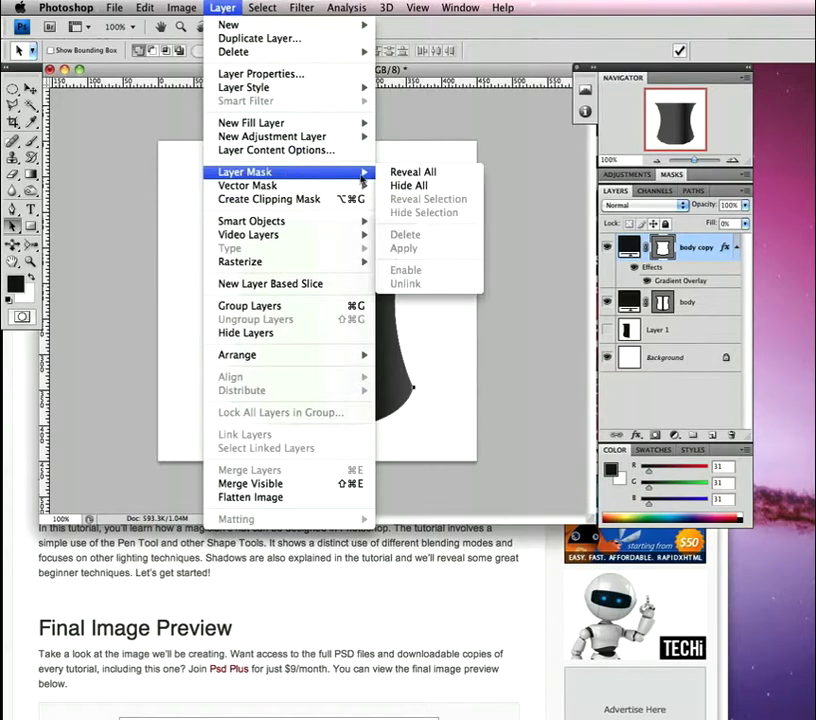
left_click(412, 173)
left_click(30, 173)
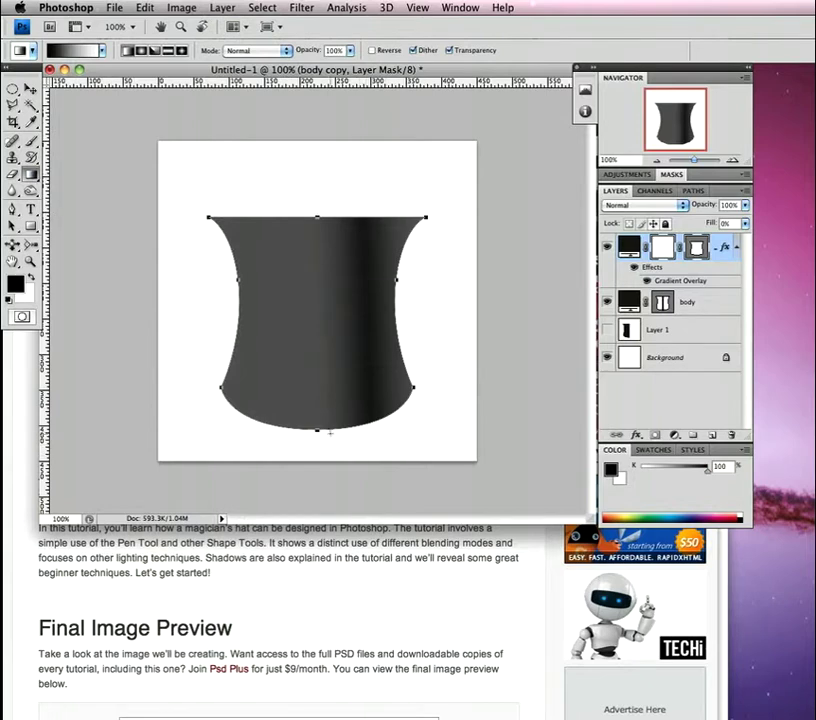
mouse_move(322, 447)
left_mouse_down()
mouse_move(328, 315)
mouse_move(327, 322)
left_mouse_up()
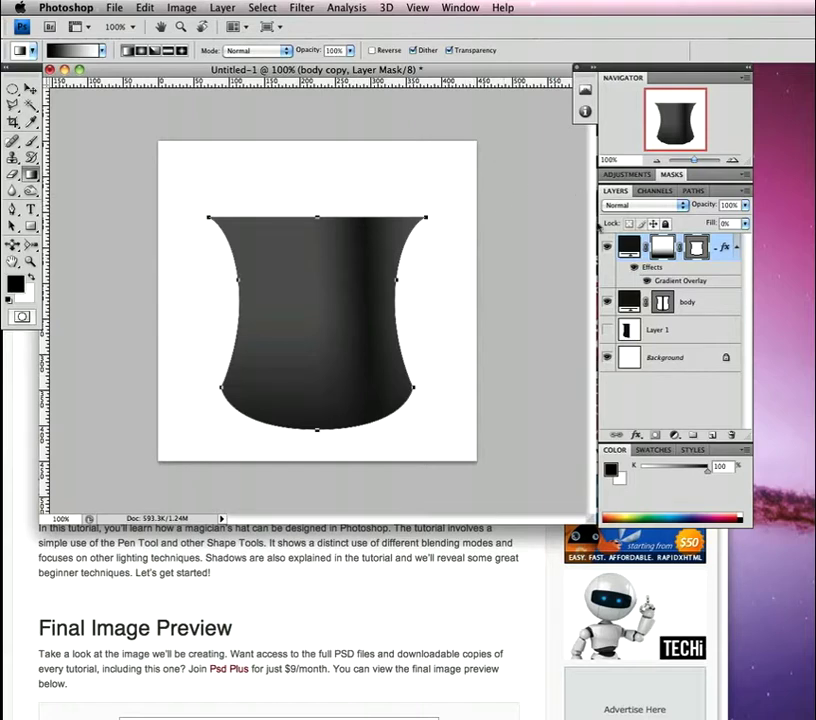
Step: Reverse body copy's overlay gradient and nudge the highlight further toward the hat's right edge, applying the style
double_click(721, 244)
left_click_drag(651, 88, 301, 69)
left_click(250, 261)
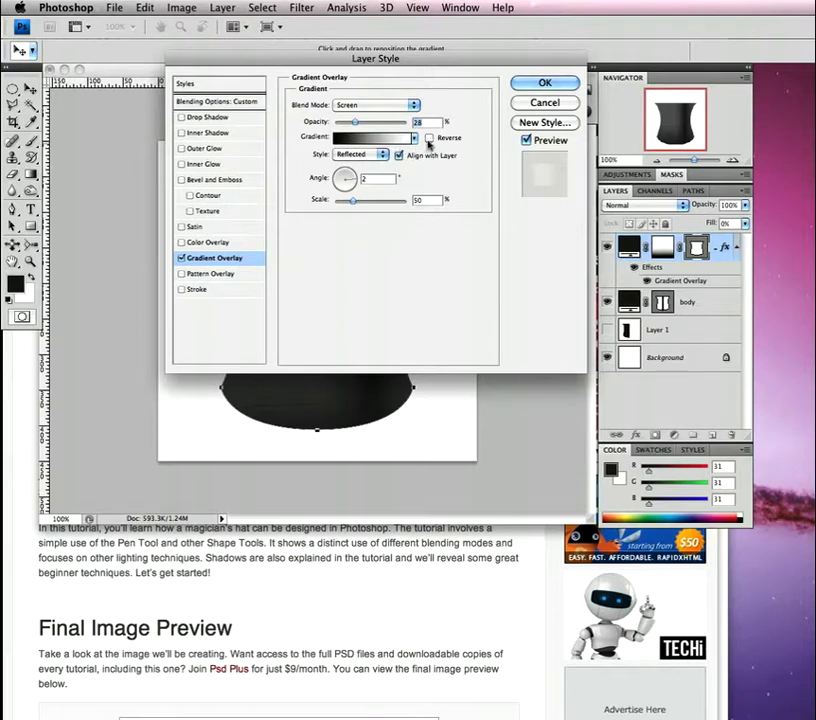
left_click(429, 138)
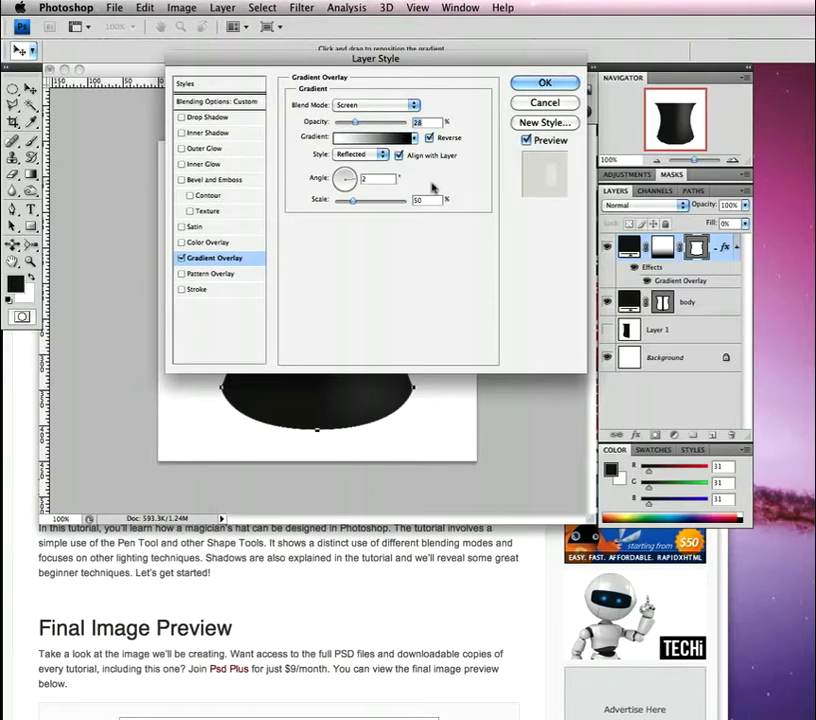
mouse_move(468, 62)
left_mouse_down()
mouse_move(588, 104)
mouse_move(815, 75)
left_mouse_up()
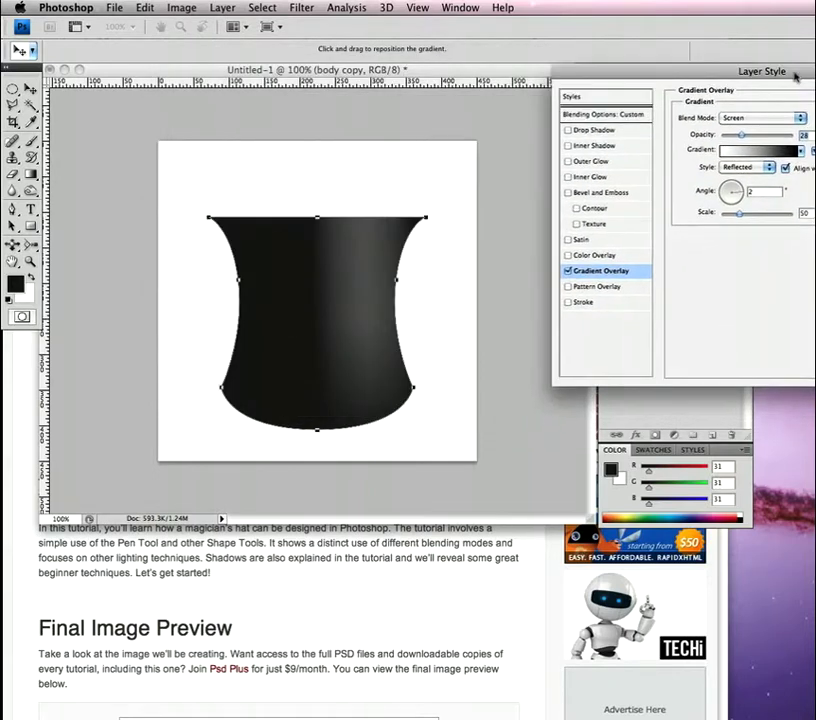
mouse_move(356, 310)
left_mouse_down()
mouse_move(319, 315)
mouse_move(385, 312)
mouse_move(337, 318)
mouse_move(380, 323)
mouse_move(368, 321)
left_mouse_up()
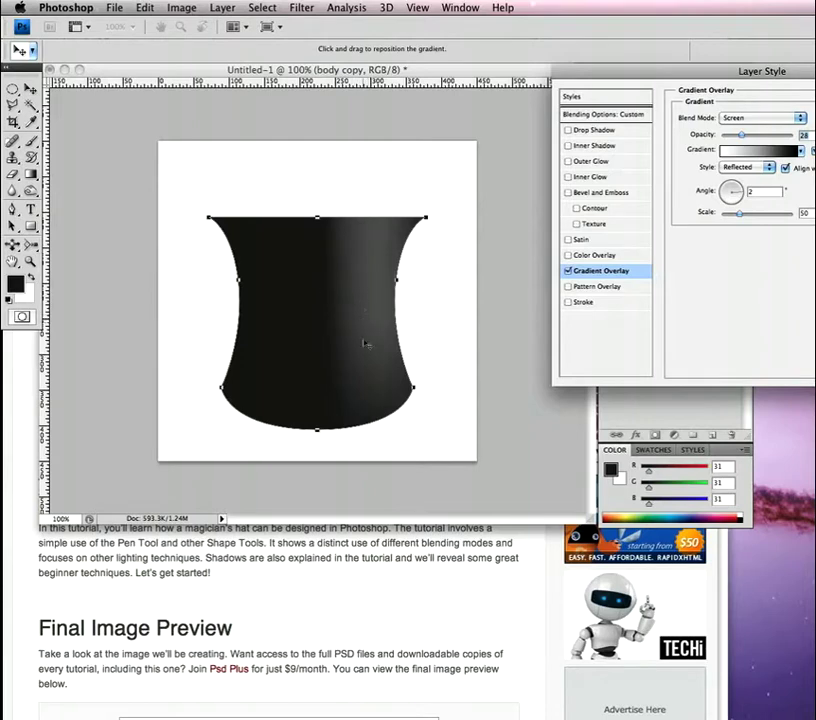
key("Return")
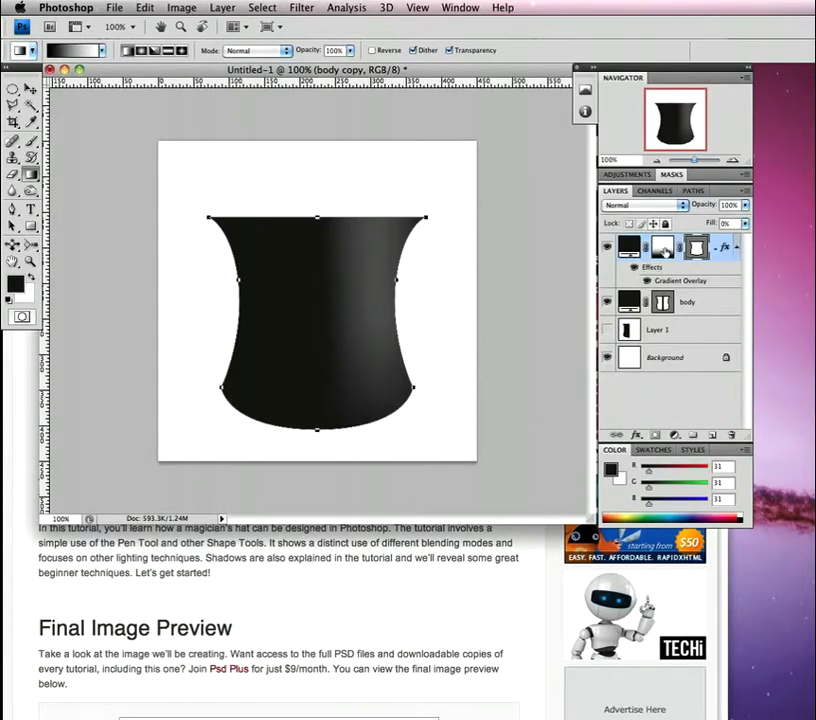
Step: Redraw body copy's mask gradient as a shorter upward fade from the hat's bottom edge, and duplicate the layer
left_click(661, 250)
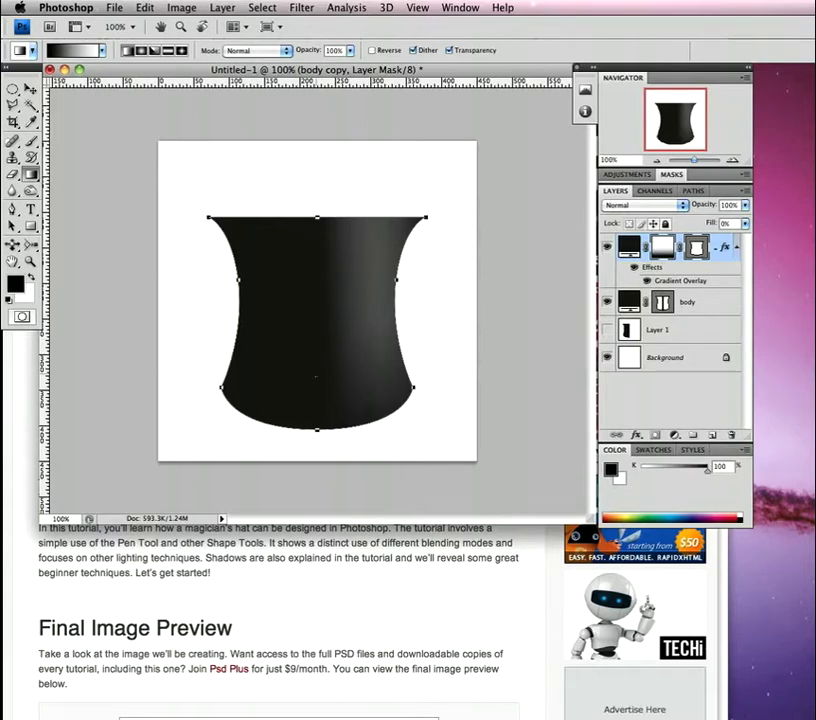
left_click_drag(345, 436, 334, 361)
key("super+j")
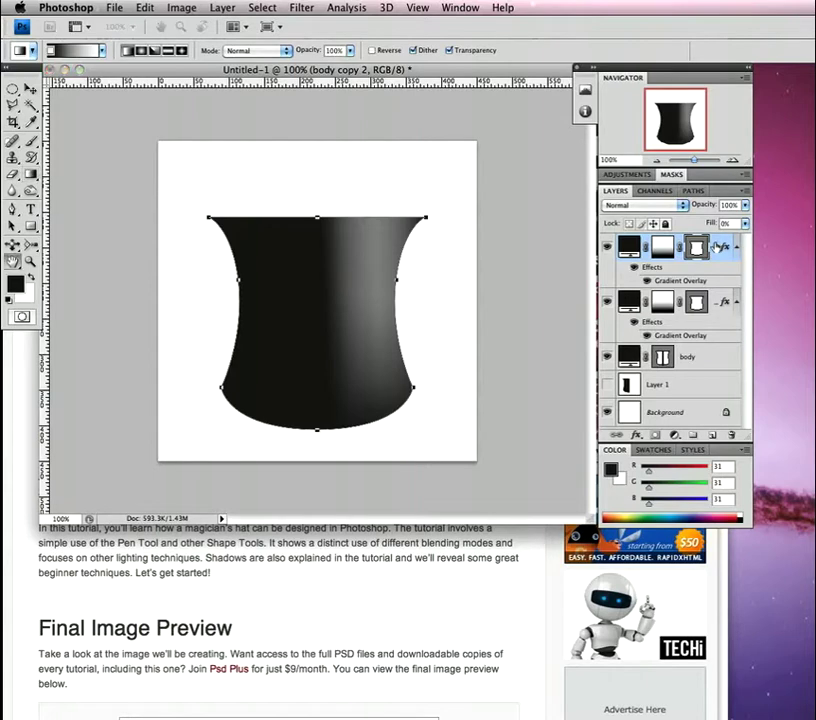
Step: Set the duplicated layer's Gradient Overlay to 25% opacity, an angle of -2° and a scale of 40%
double_click(722, 245)
left_click_drag(693, 64, 201, 52)
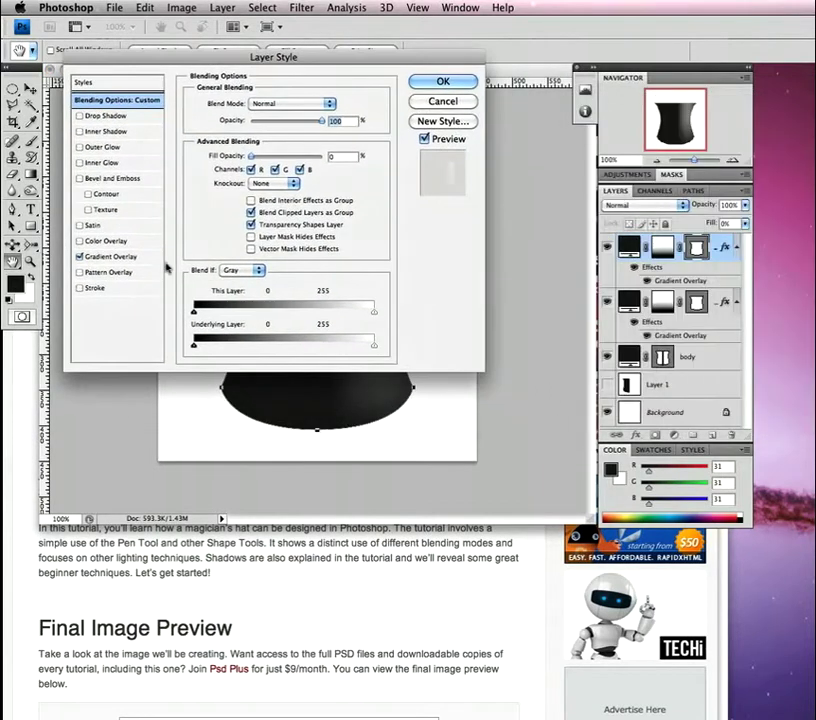
left_click(128, 257)
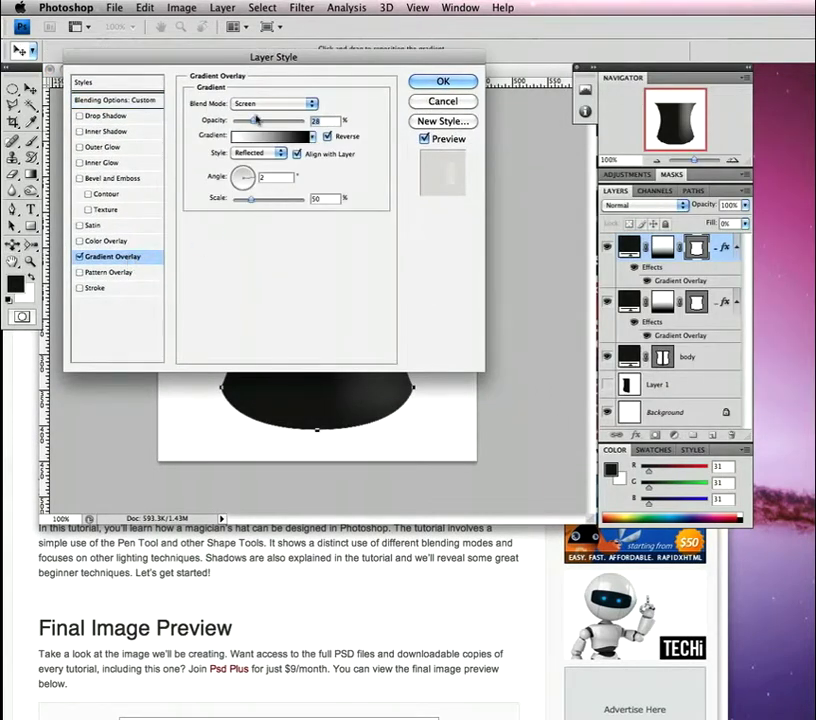
left_click_drag(324, 122, 291, 124)
type("2")
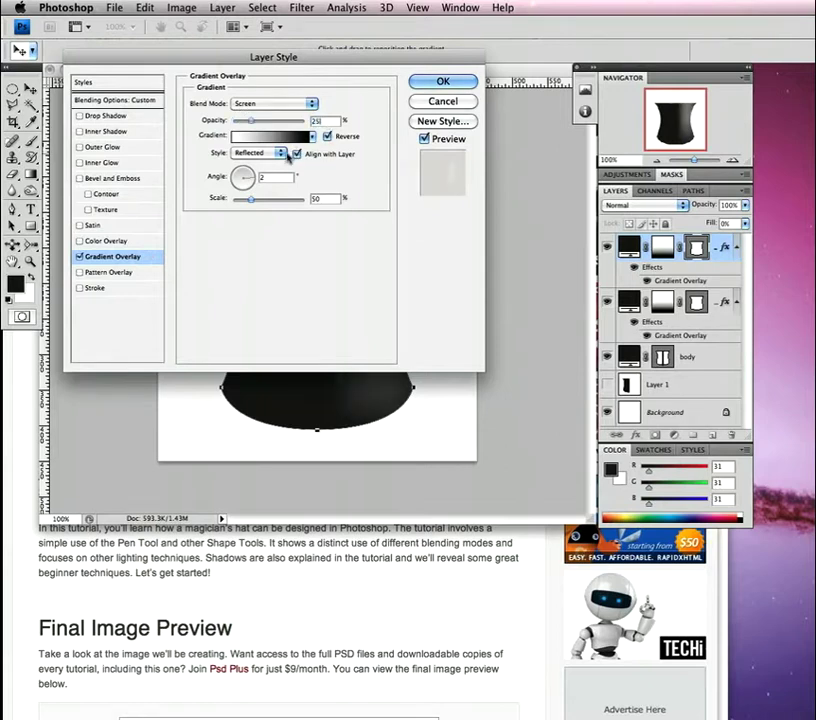
type("5")
left_click(261, 177)
type("-")
left_click(331, 200)
key("BackSpace")
key("BackSpace")
type("40")
Step: Move the duplicate's gradient highlight to the hat's left side, apply the style, and select the body layer
left_click_drag(369, 53, 776, 53)
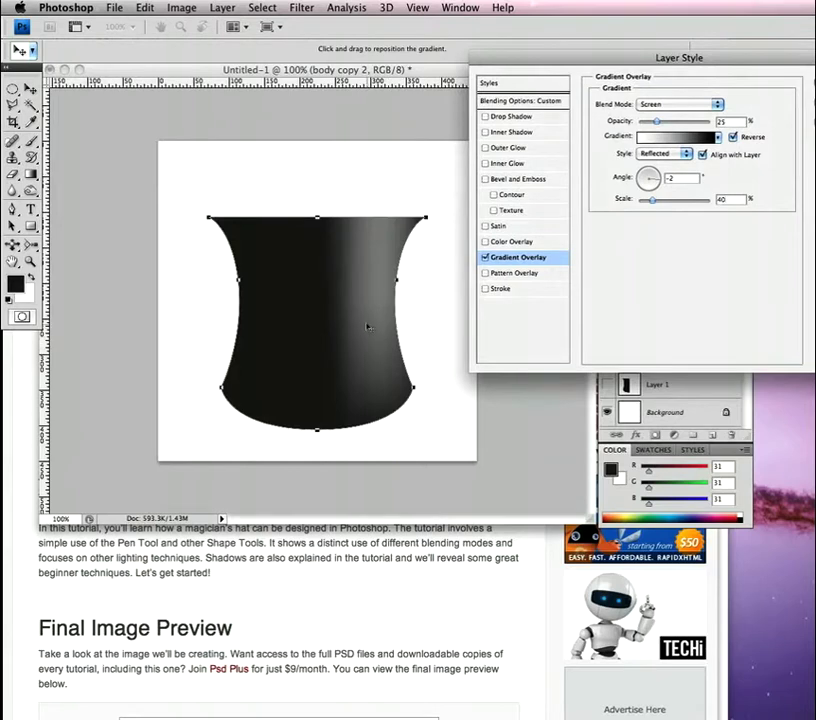
left_click_drag(369, 333, 258, 351)
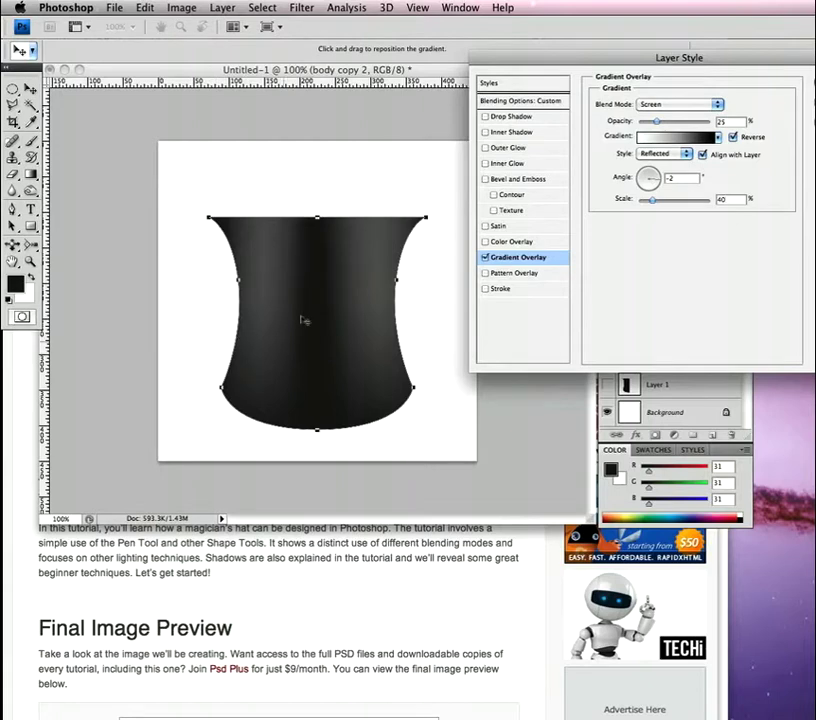
key("Return")
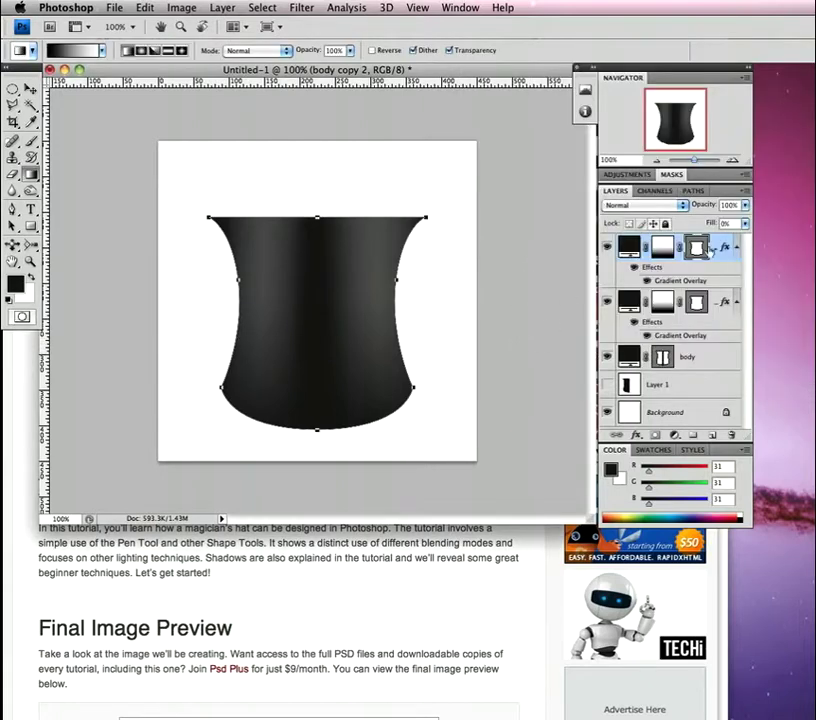
left_click(706, 355)
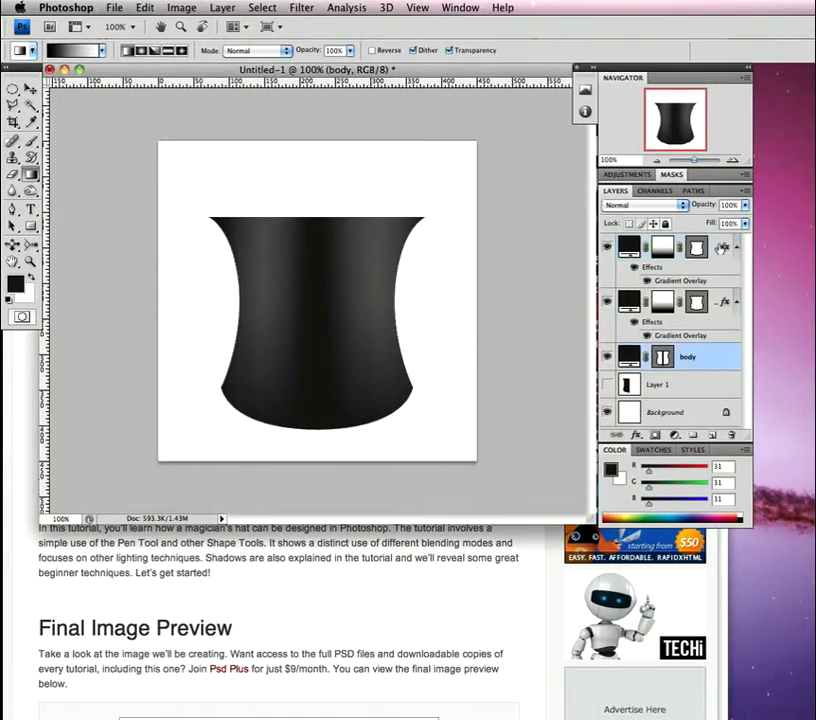
Step: On a new layer above body copy 2, start a mid-gray (RGB 125, 125, 125) pen shape at the hat's left edge, below the brim
left_click(692, 258)
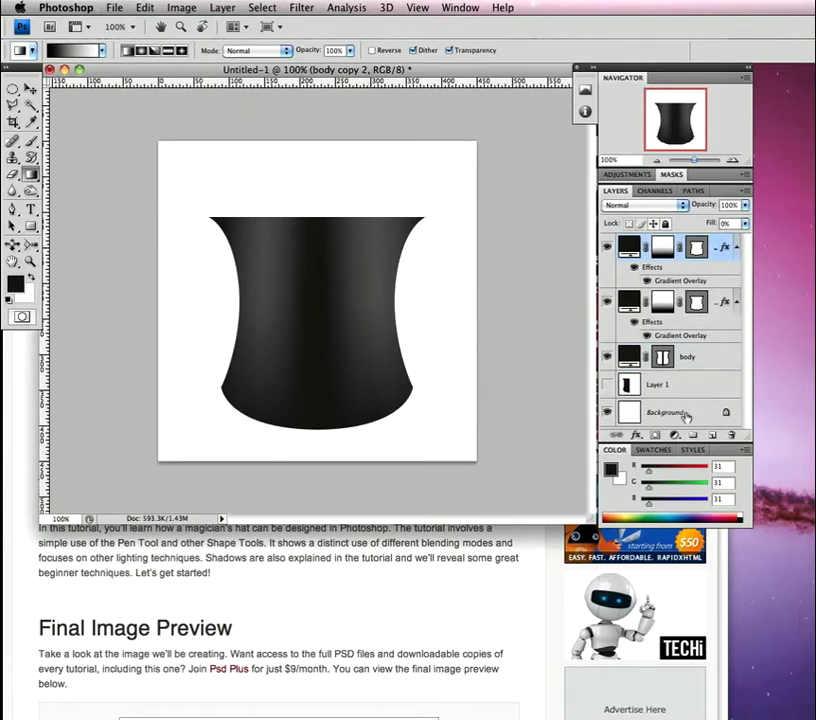
left_click(712, 436)
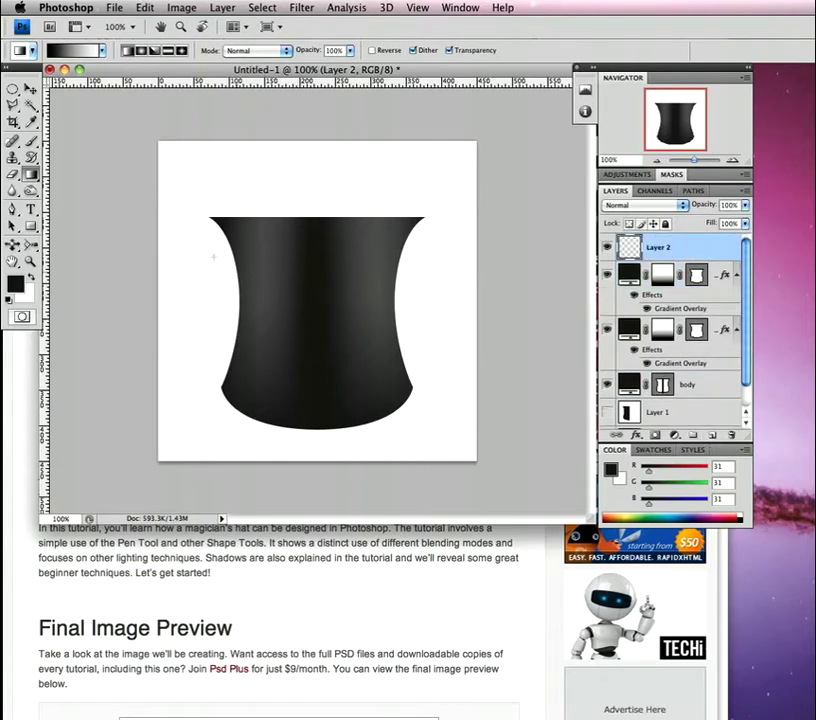
left_click(13, 208)
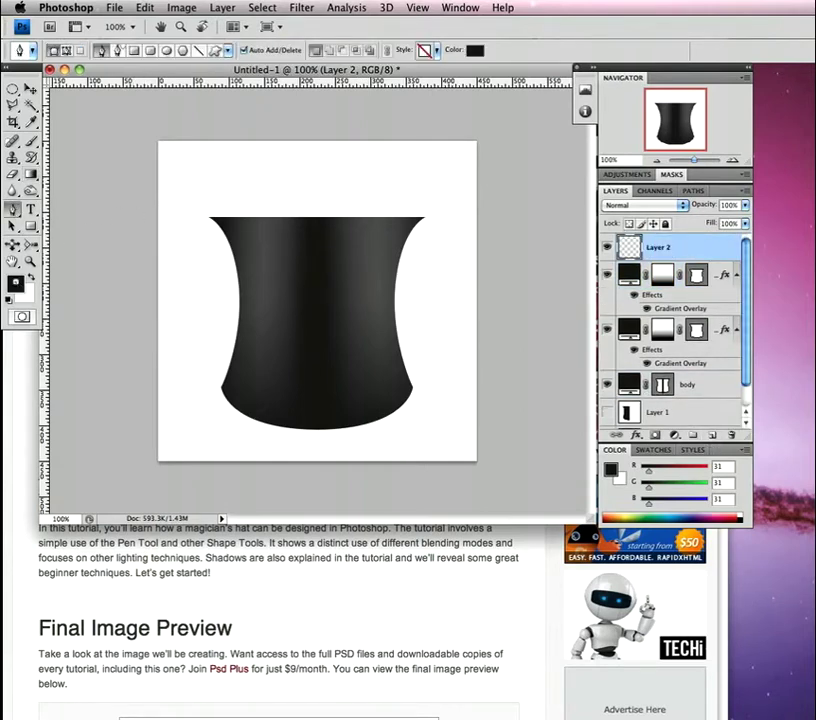
left_click(15, 283)
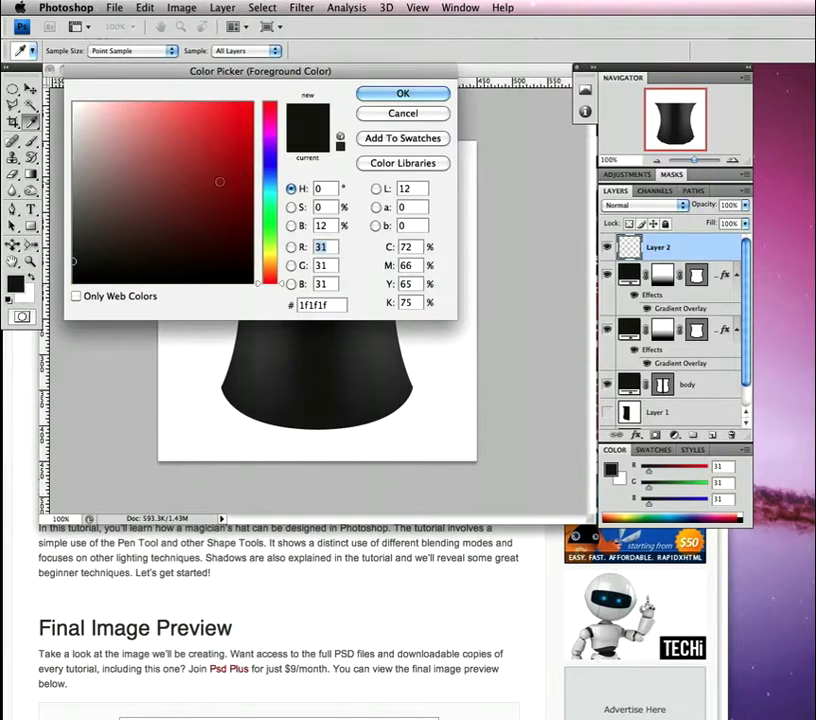
left_click(74, 192)
left_click(368, 93)
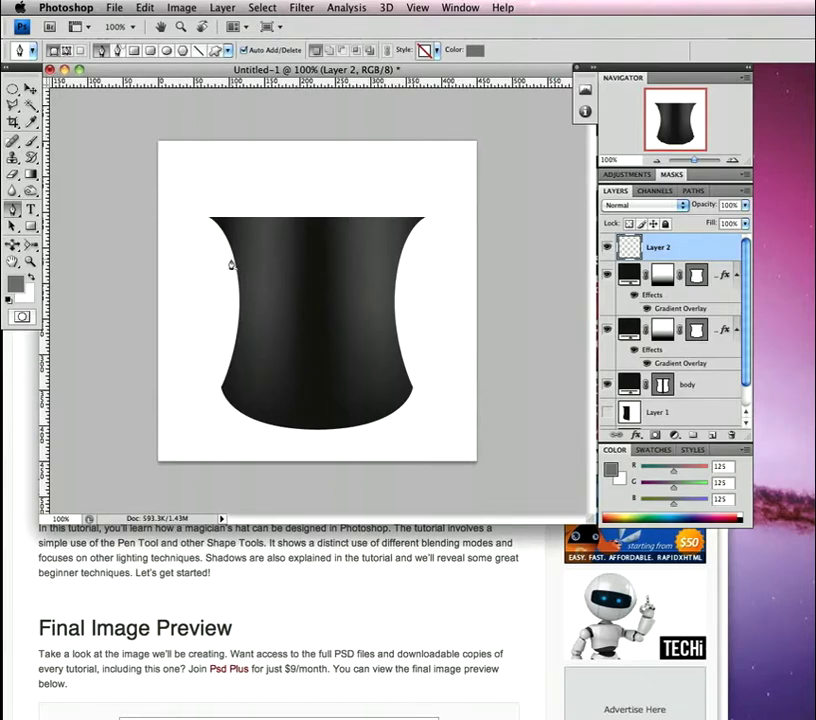
left_click(231, 260)
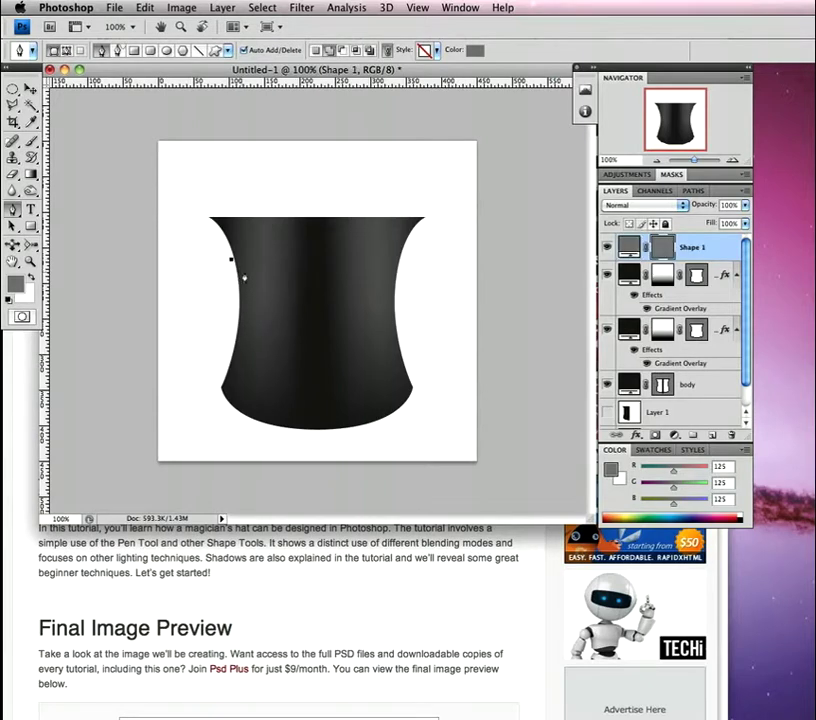
left_click(402, 261)
left_click(396, 288)
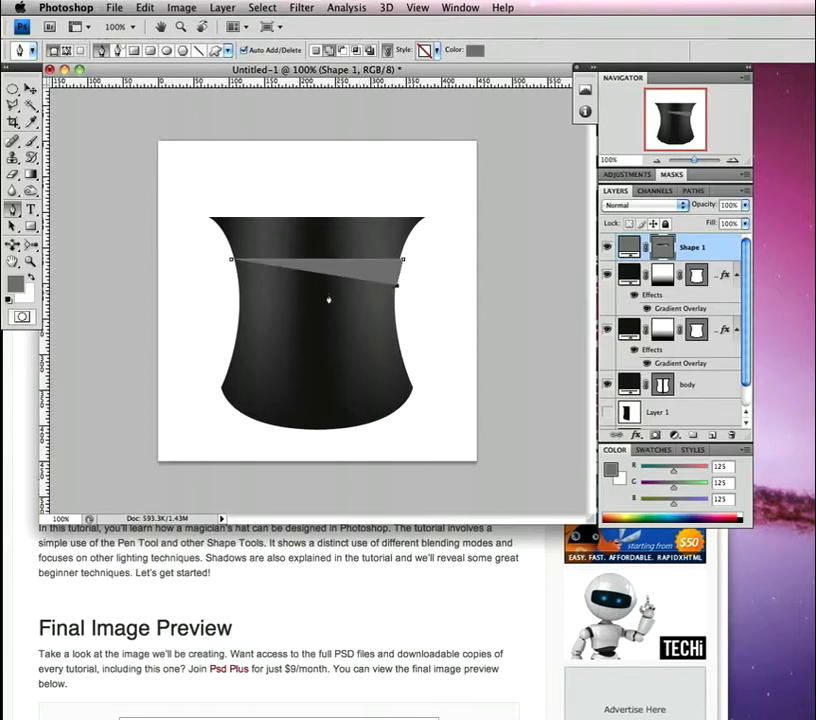
key("super+alt+z")
key("super+alt+z")
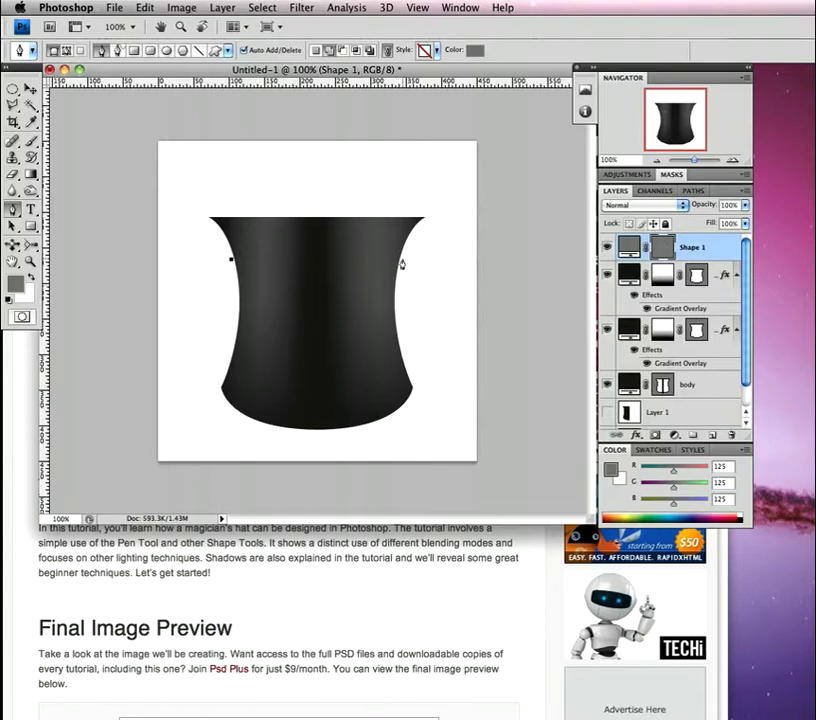
Step: Draw the gray pen shape as a hat band spanning both hat edges, with its upper and lower edges curving downward, and close the outline
left_click(400, 262)
left_click_drag(401, 262, 488, 239)
left_click(402, 260)
left_click(400, 279)
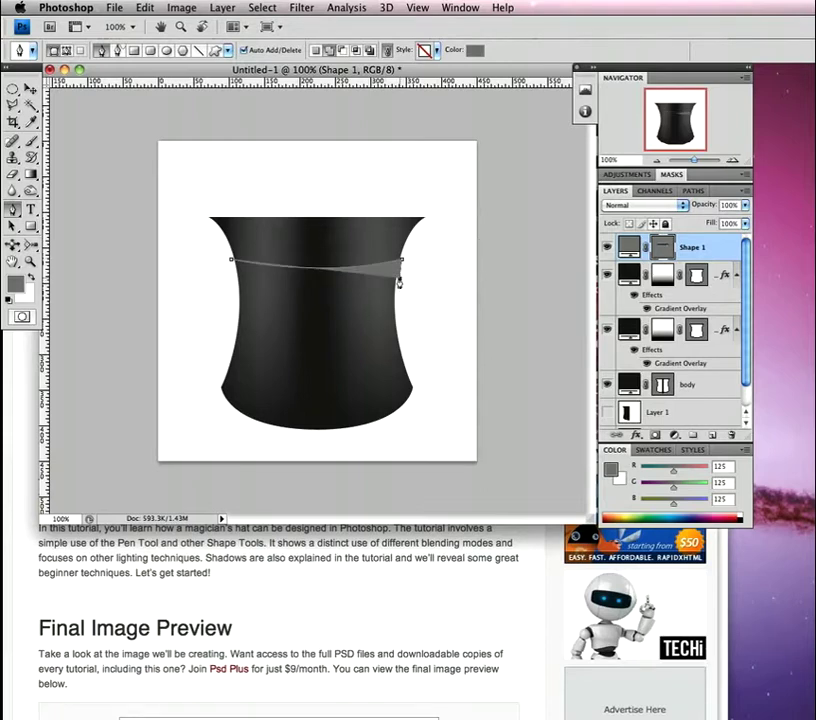
left_click(233, 278)
left_click_drag(233, 280, 148, 270)
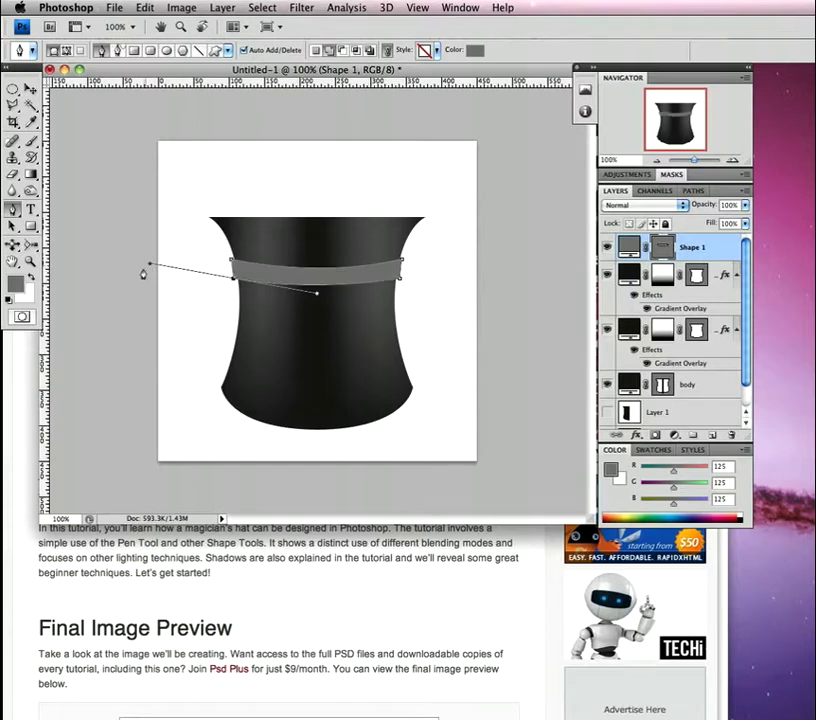
left_click(233, 277, "alt")
key("Return")
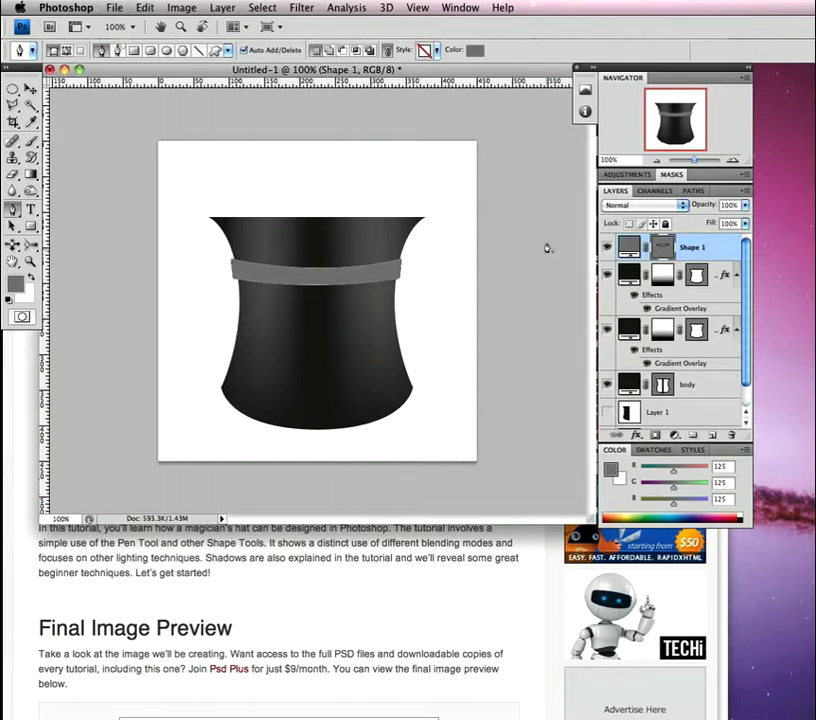
Step: Load the hat outline from body copy 2 as a selection and try masking the Shape 1 band with it
left_click(695, 277, "super")
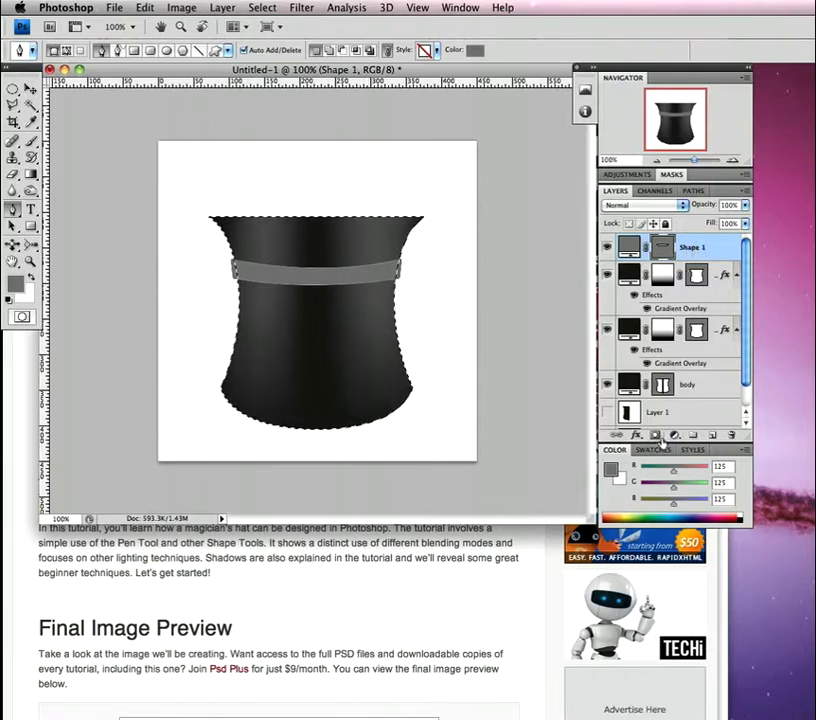
left_click(655, 436)
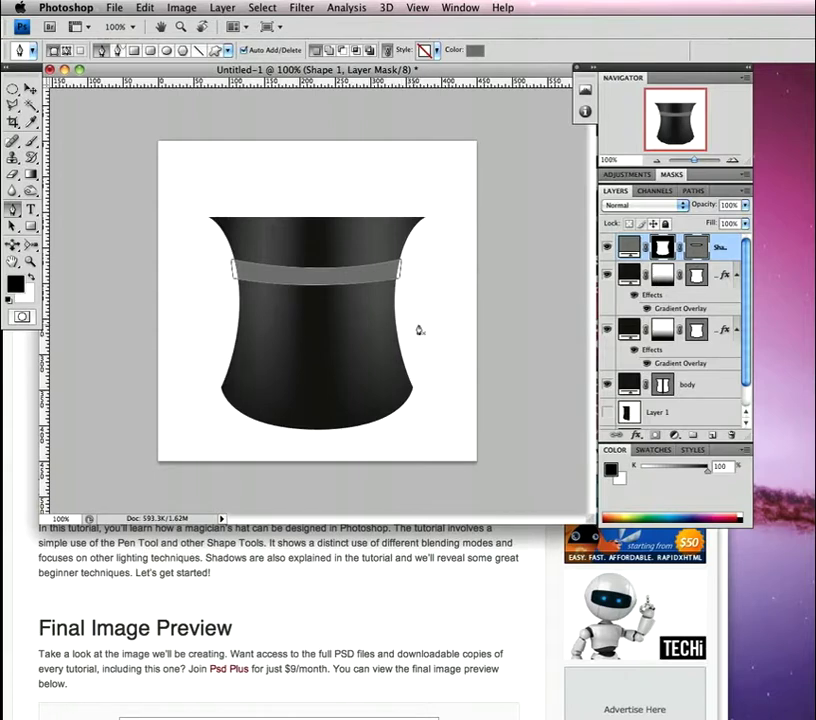
left_click(714, 322)
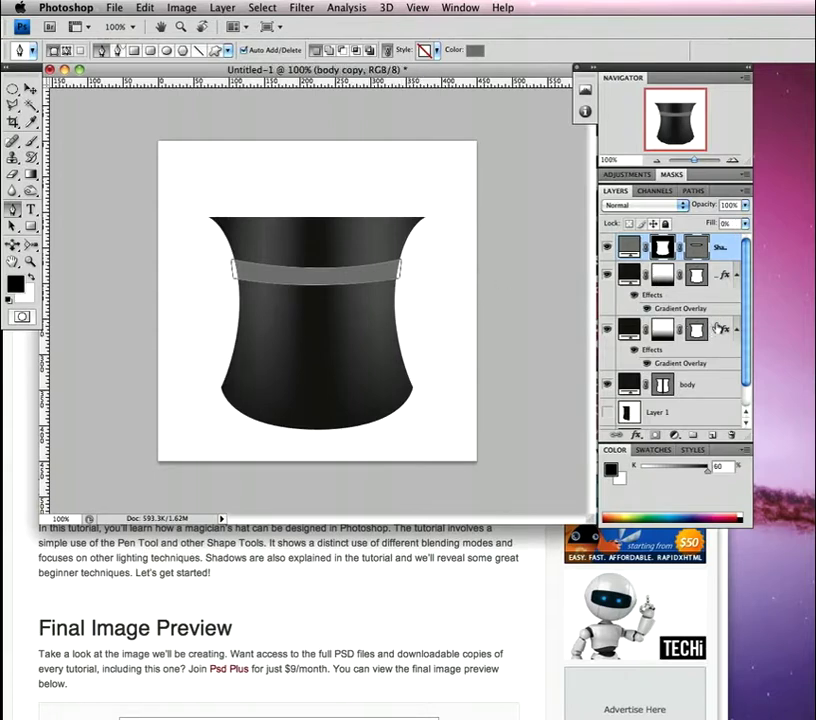
left_click(700, 276)
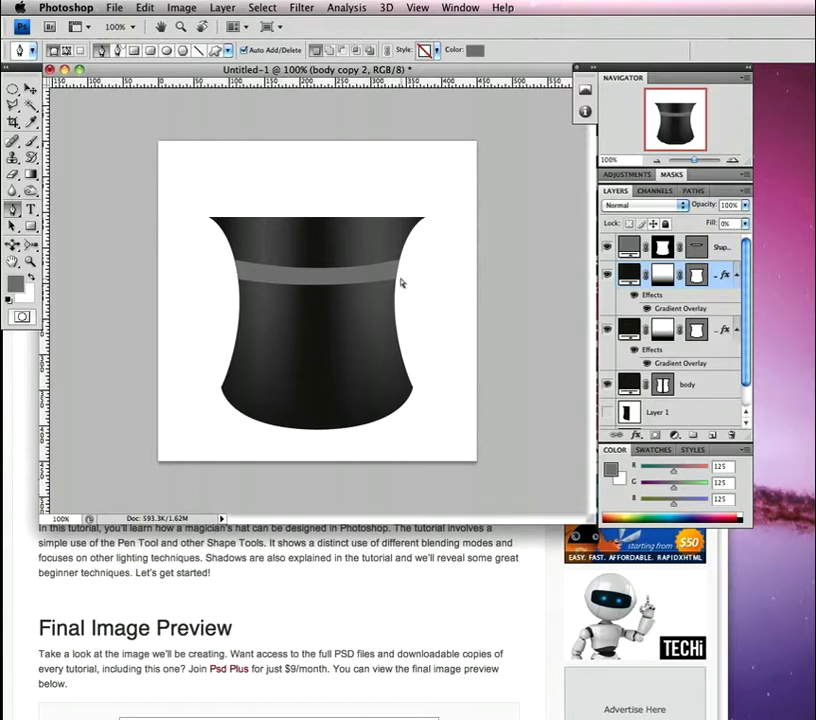
key("super+z")
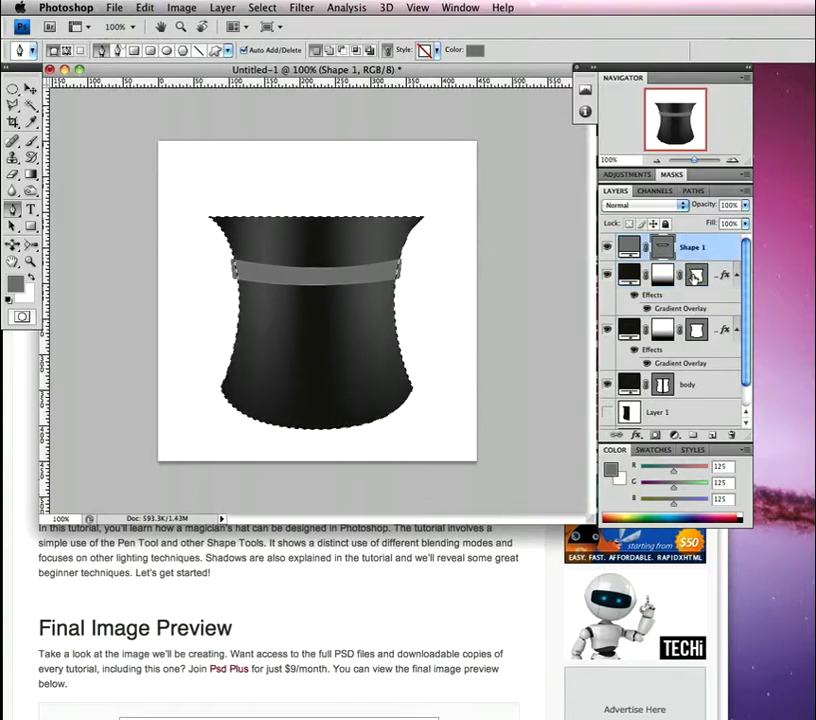
Step: Expand the hat outline selection slightly and add it to the Shape 1 band as a layer mask
left_click(262, 8)
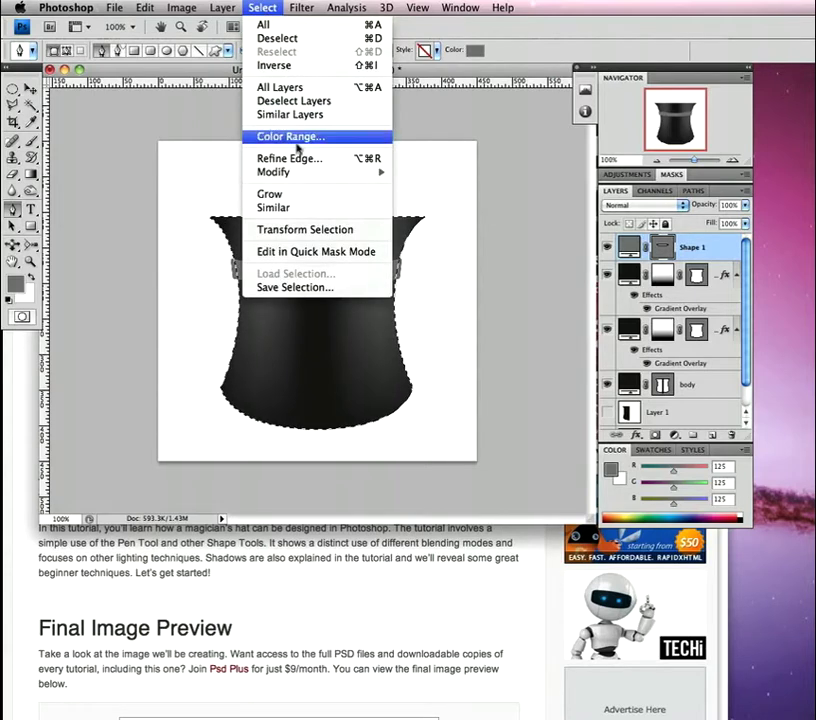
left_click(437, 202)
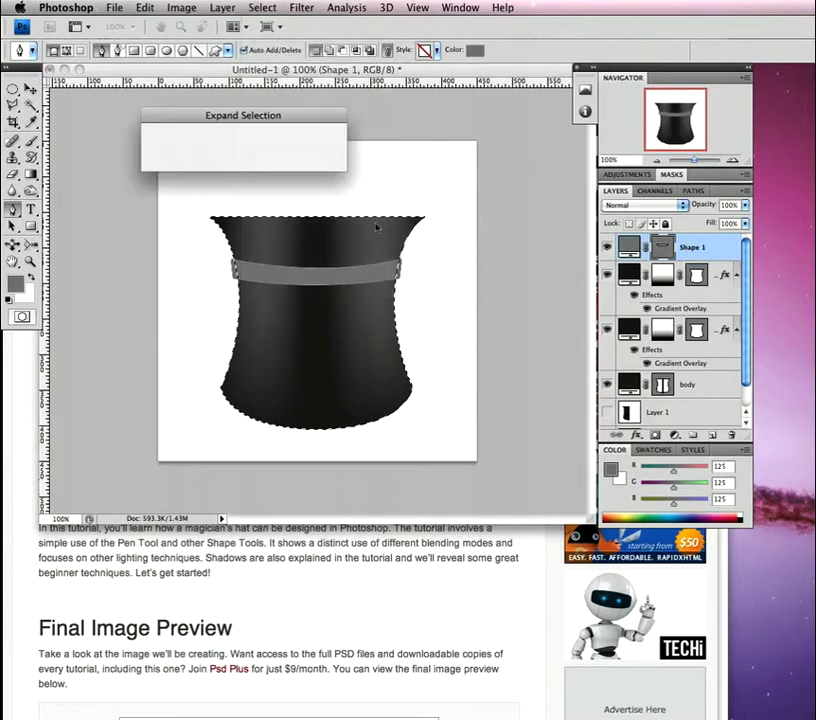
left_click(308, 137)
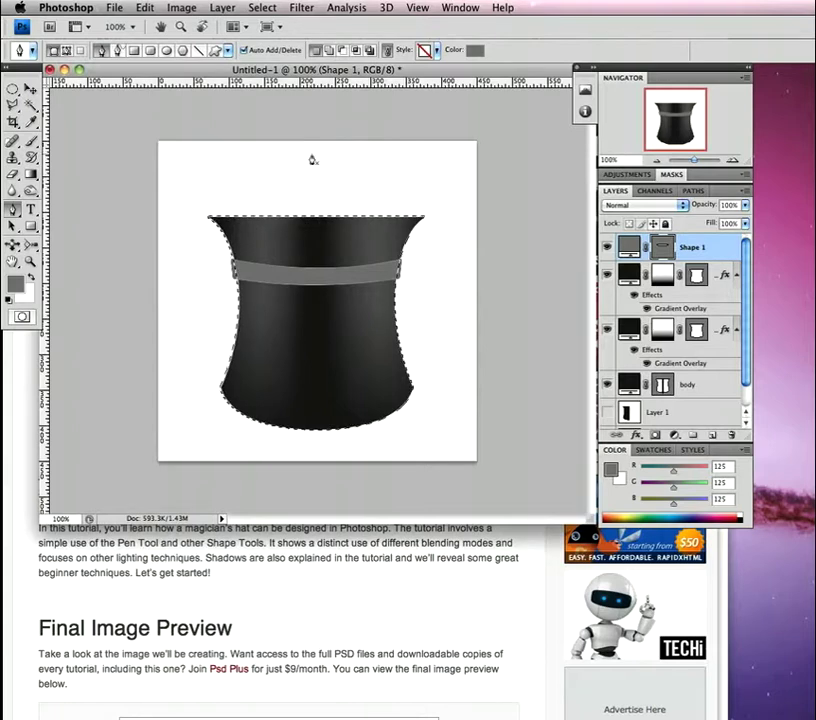
left_click(654, 435)
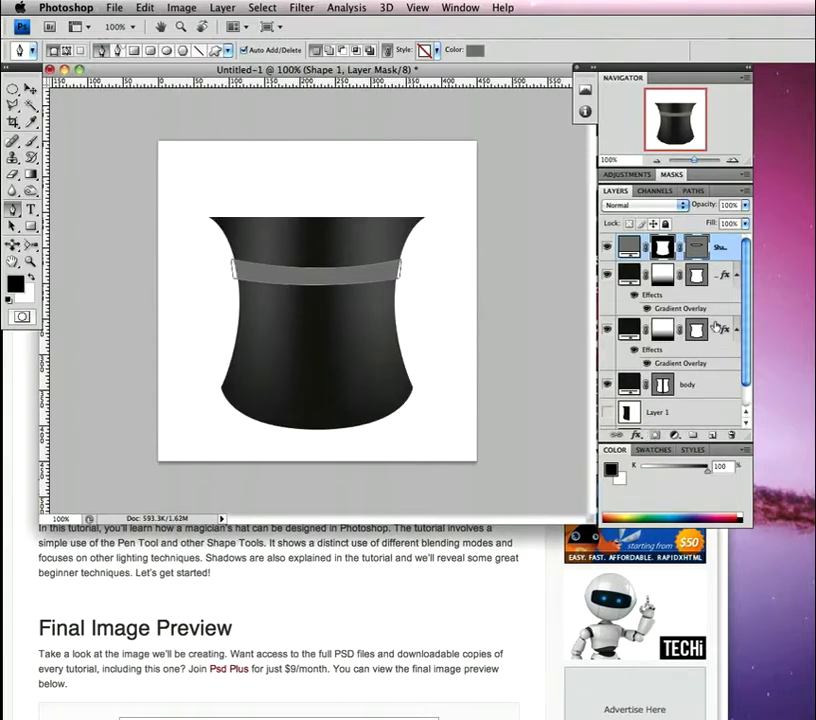
left_click(714, 328)
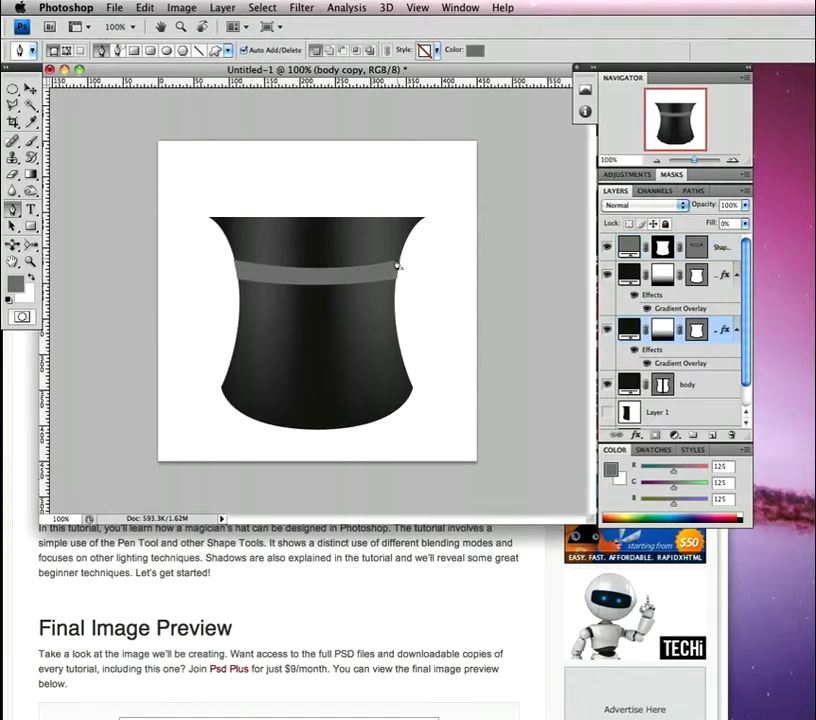
Step: Add a Drop Shadow to the Shape 1 band with Normal blending, 65% opacity, global light off and an angle of 90°
double_click(724, 245)
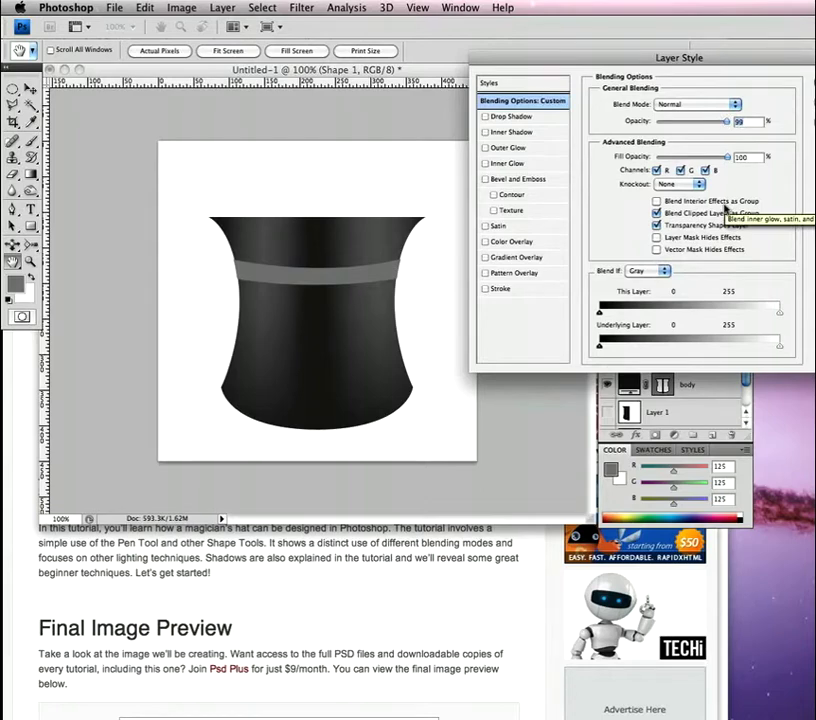
left_click_drag(532, 57, 103, 60)
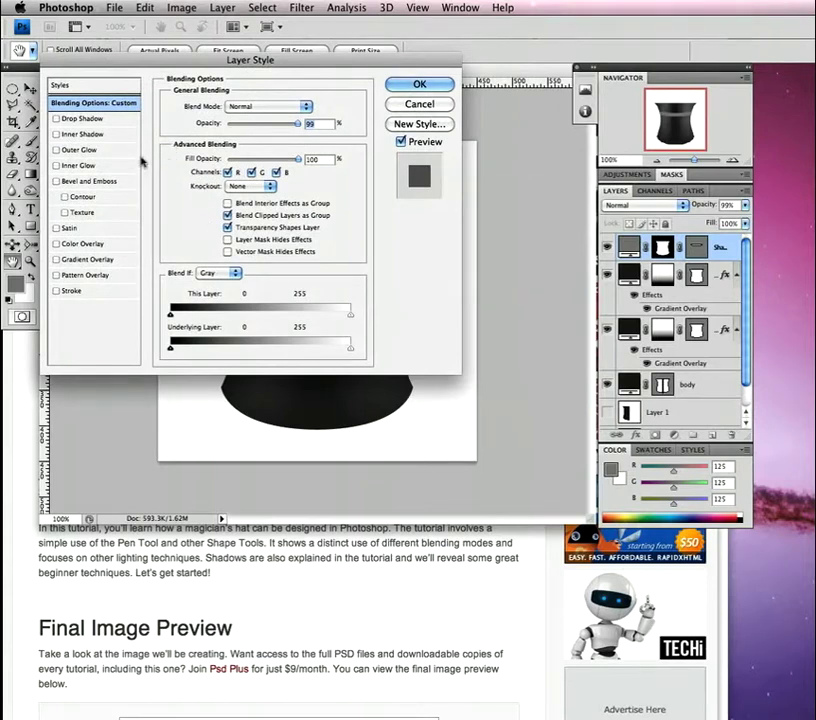
left_click(101, 119)
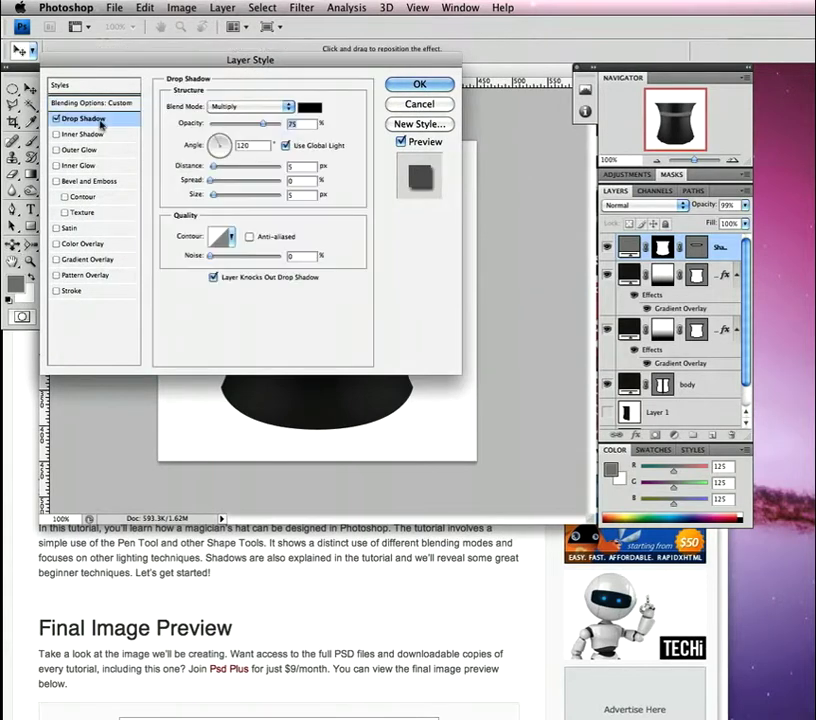
left_click(259, 107)
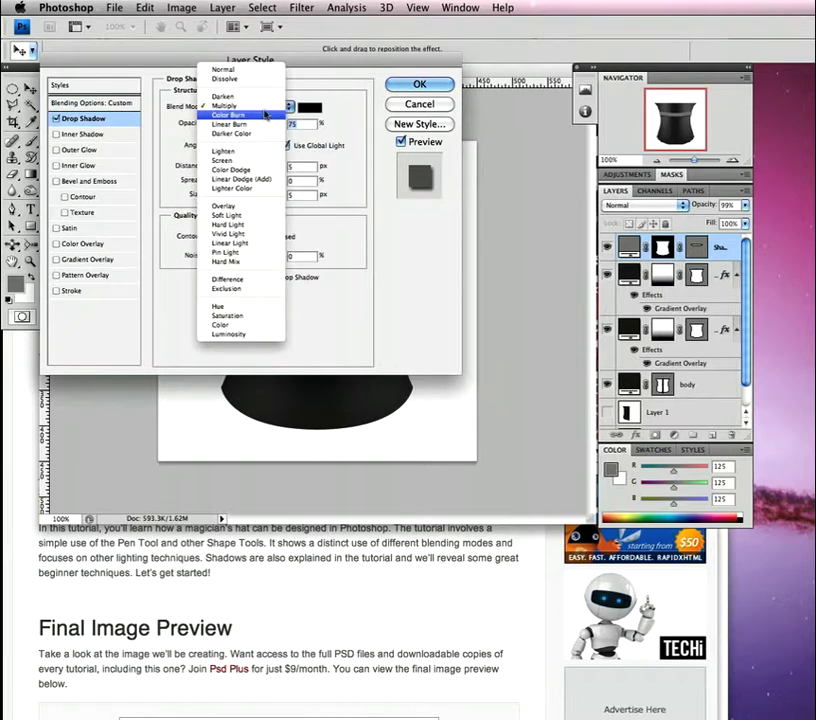
left_click(250, 69)
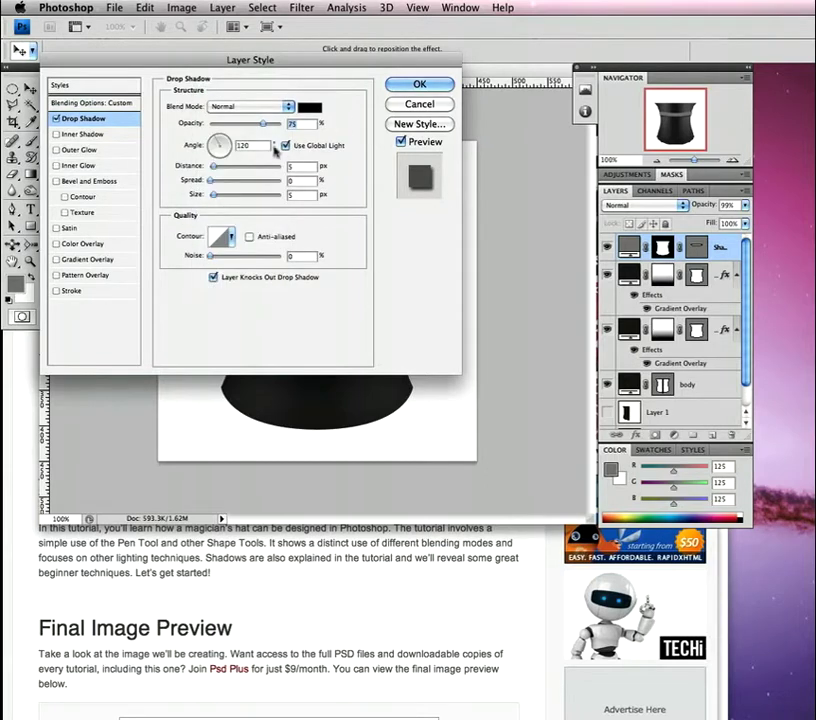
type("65")
left_click(286, 147)
left_click_drag(253, 146, 214, 149)
type("90")
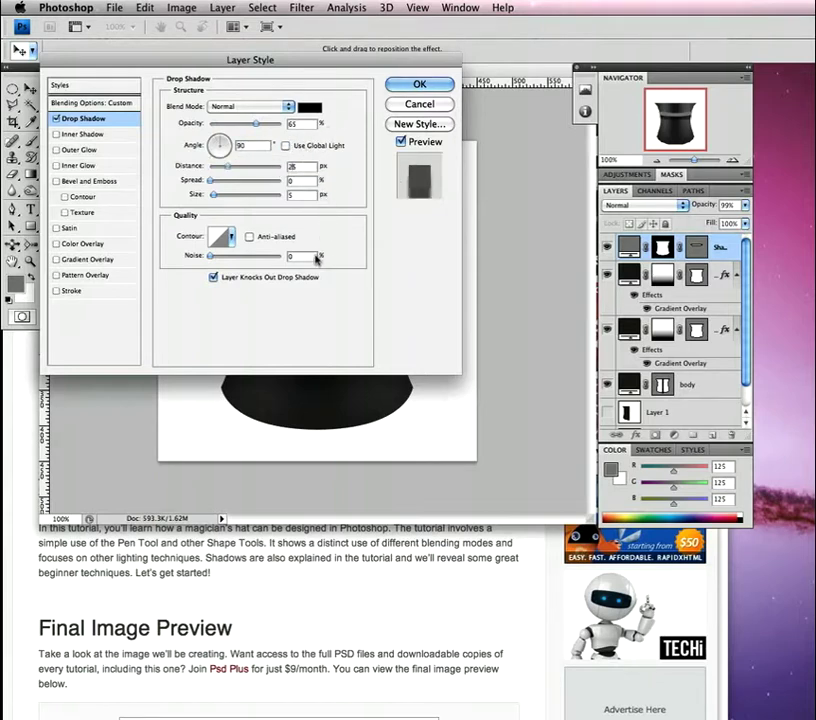
Step: Set the band's drop shadow to a distance of 2 px, a size of 1 px and the S-shaped contour preset
double_click(300, 166)
type("28")
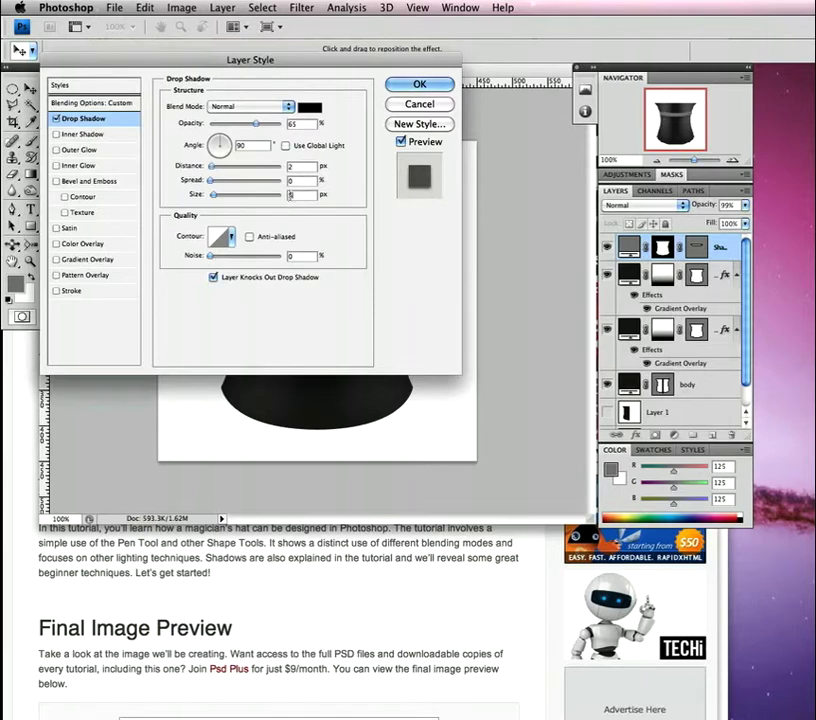
type("1")
left_click(234, 237)
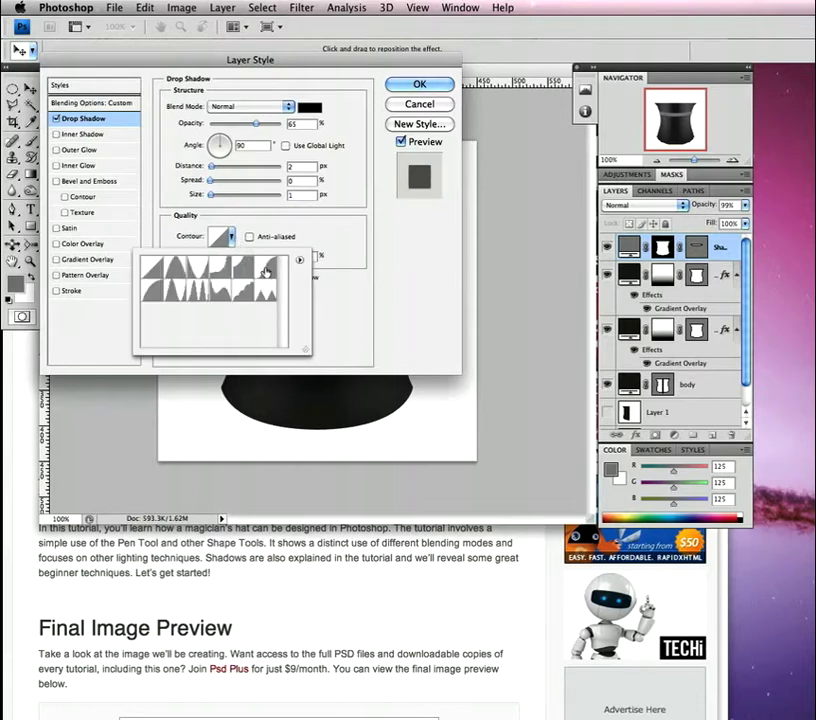
left_click(266, 269)
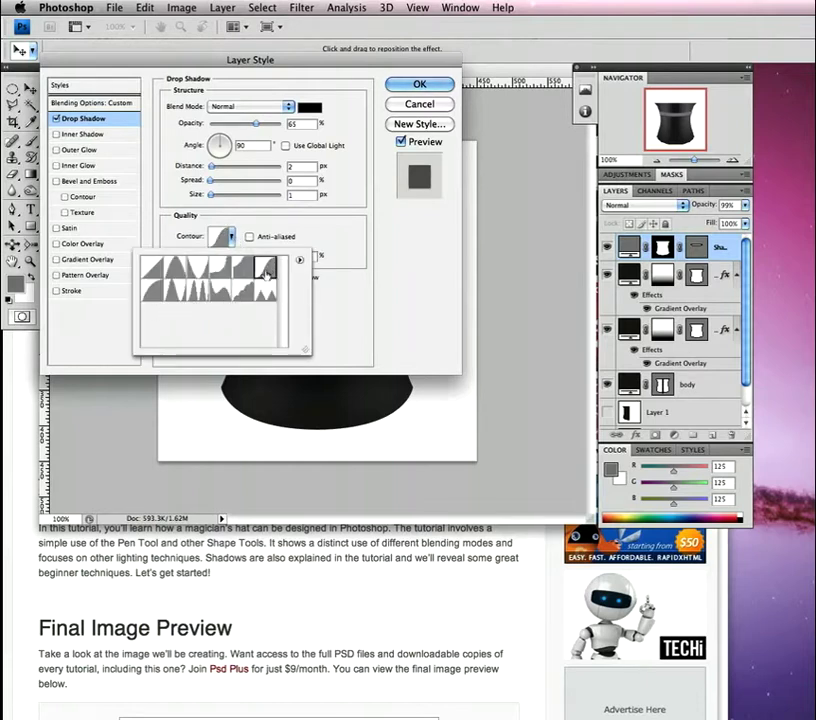
left_click(313, 235)
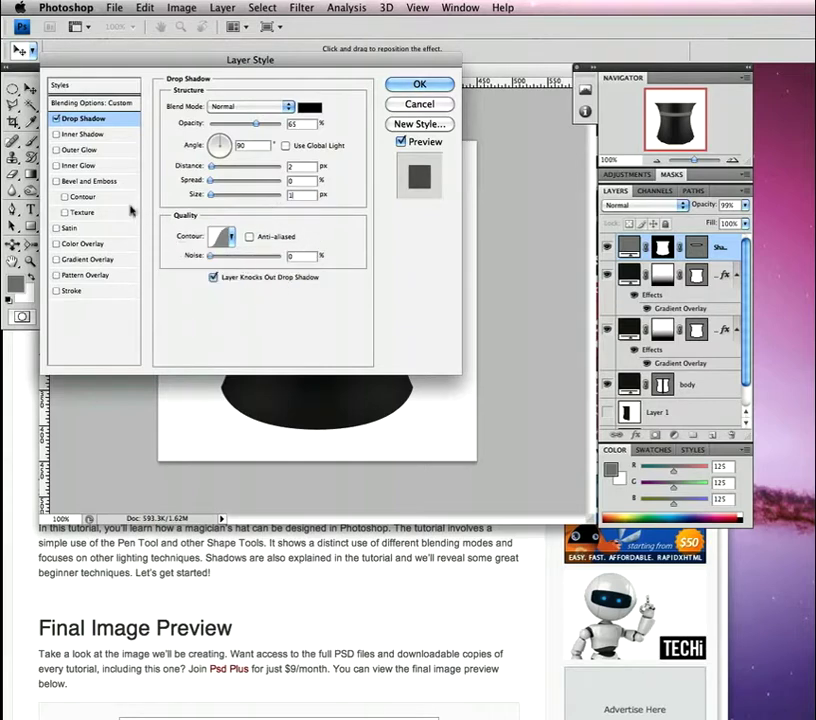
Step: Add an Inner Shadow to the band with Normal blending and white (#ffffff) as its colour
left_click(103, 137)
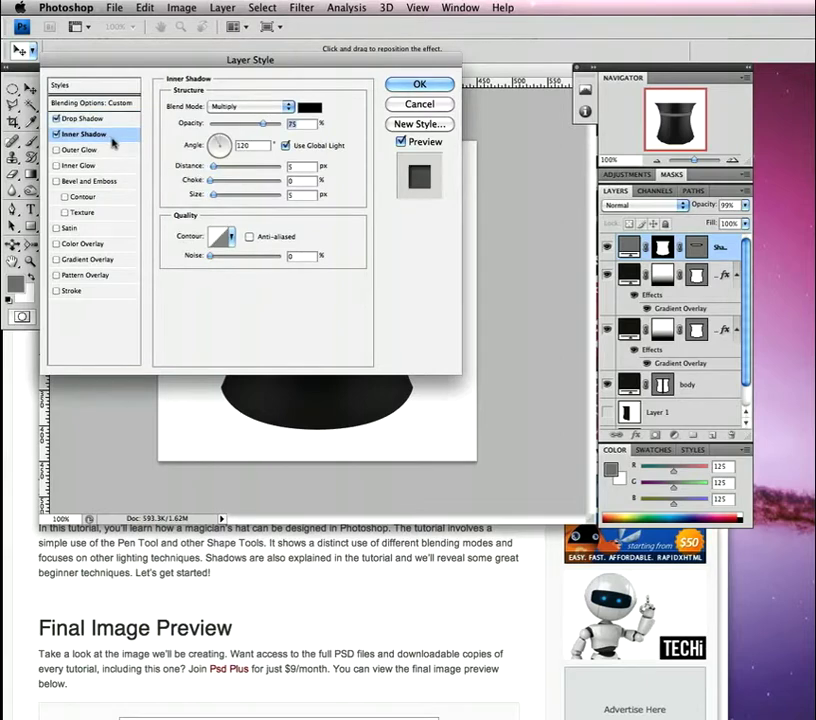
left_click(257, 106)
left_click(256, 73)
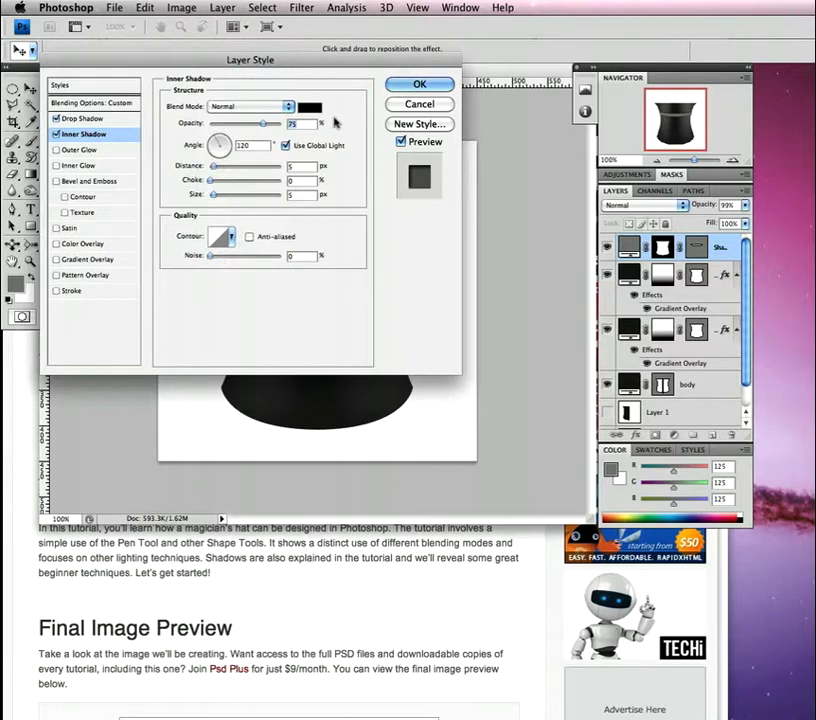
left_click(312, 107)
left_click_drag(195, 139, 70, 99)
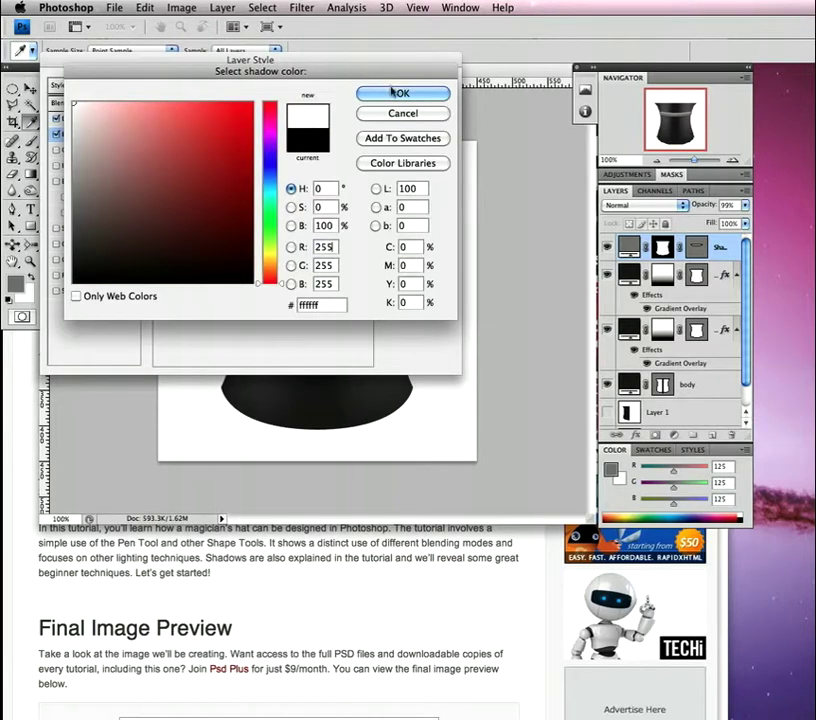
left_click(402, 93)
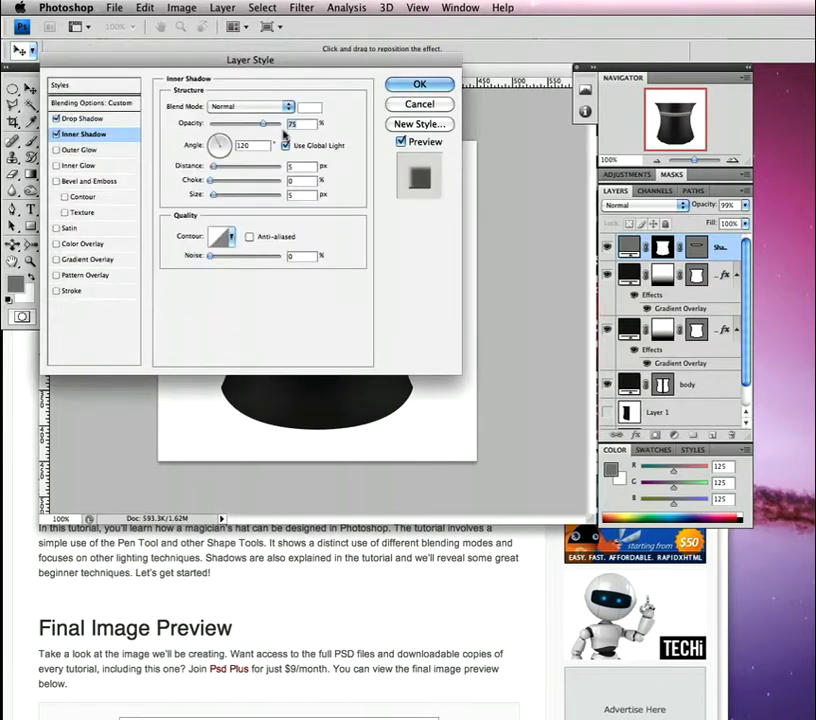
Step: Set the band's inner shadow to 20% opacity with global light off and an angle of 90°
type("20")
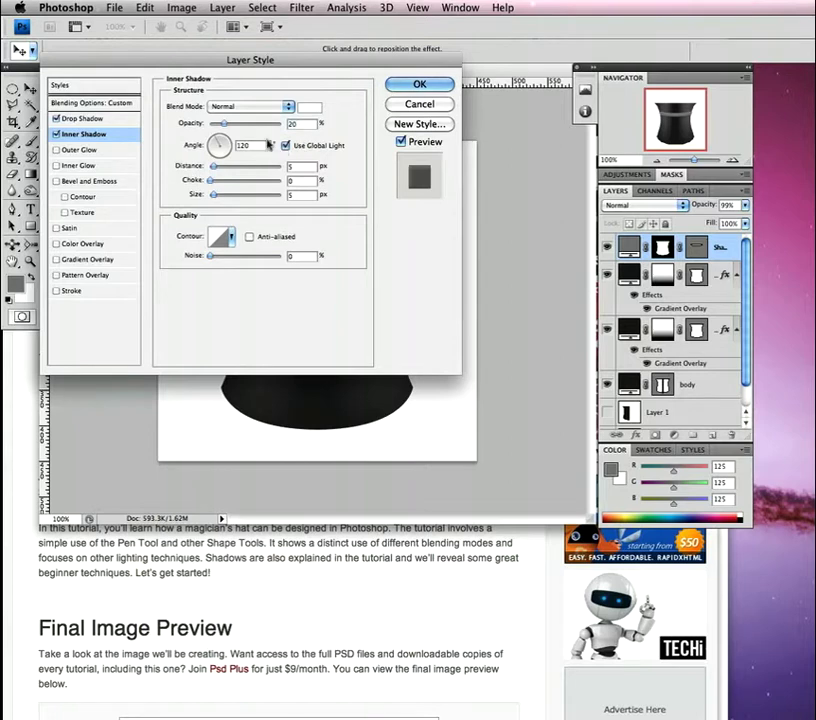
left_click(286, 146)
left_click_drag(256, 146, 211, 146)
type("90")
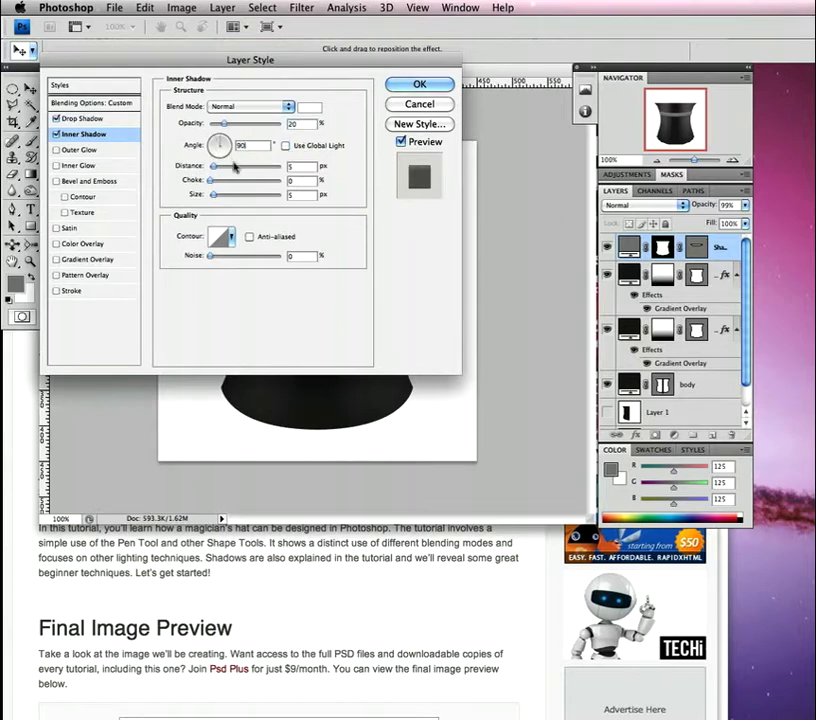
Step: Give the band's inner shadow a distance of 2 px, a size of 1 px and the quarter-round contour preset
key("Tab")
type("23")
left_click(233, 241)
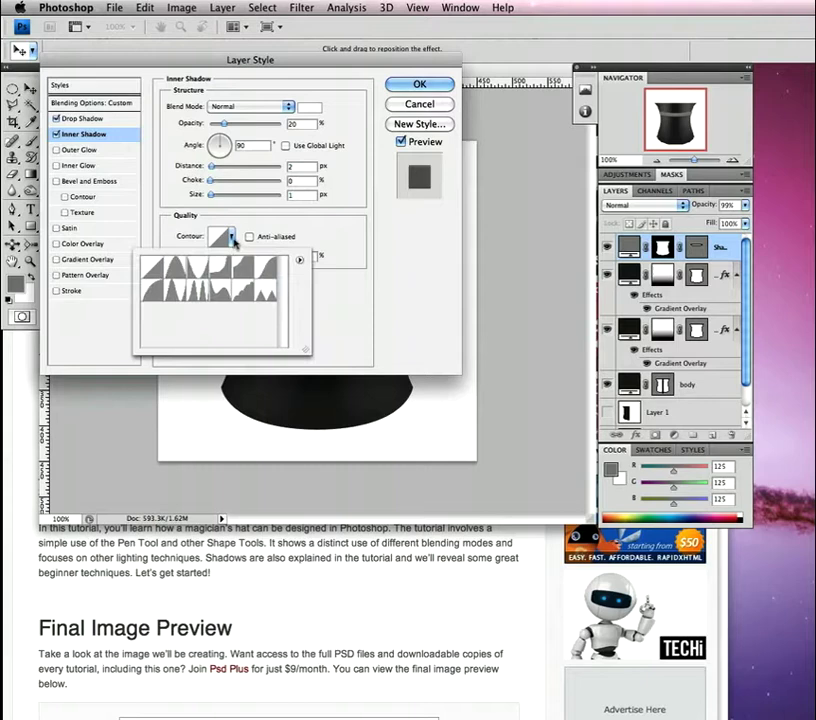
left_click(153, 293)
left_click(322, 219)
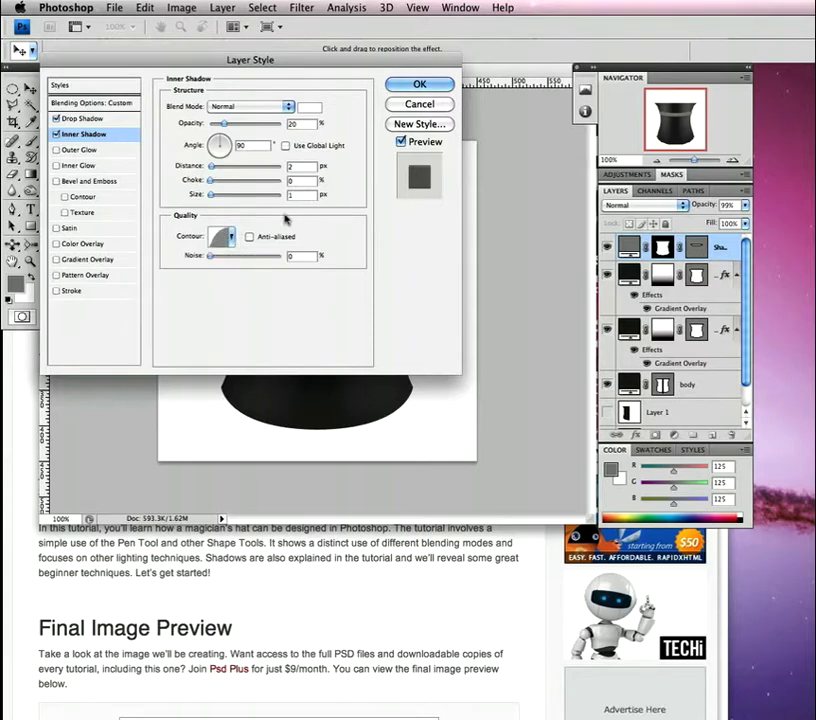
Step: Add a Gradient Overlay with Normal blending to the band and set the gradient's starting colour stop to #636688
left_click(89, 260)
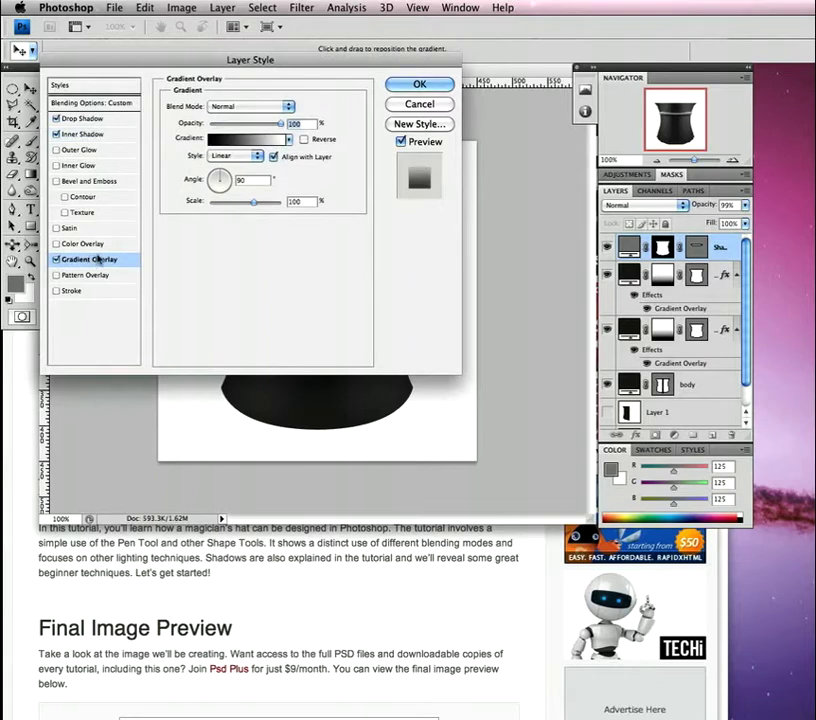
left_click(246, 107)
left_click(253, 112)
left_click(249, 147)
left_click(160, 345)
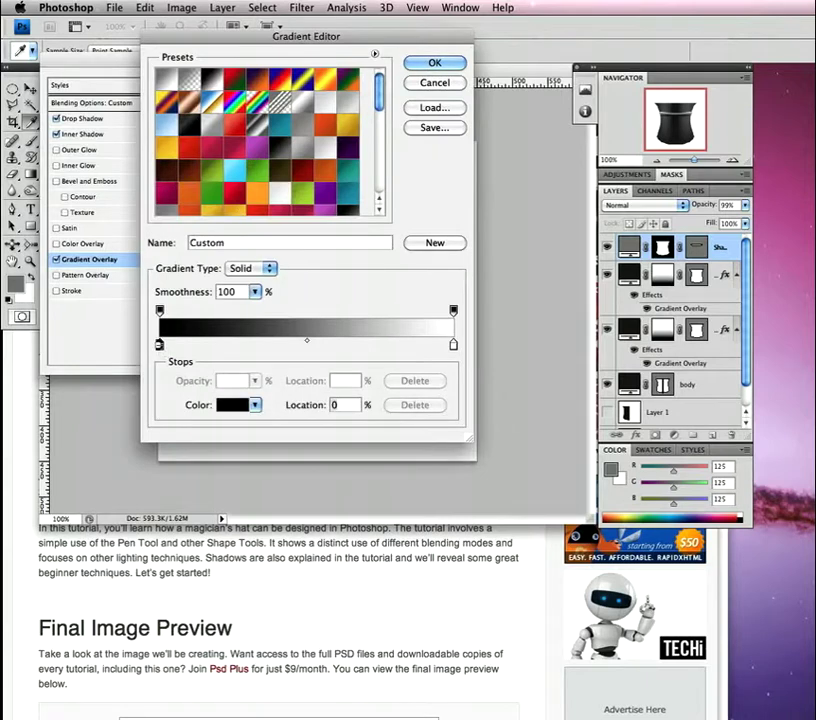
double_click(160, 345)
left_click(300, 305)
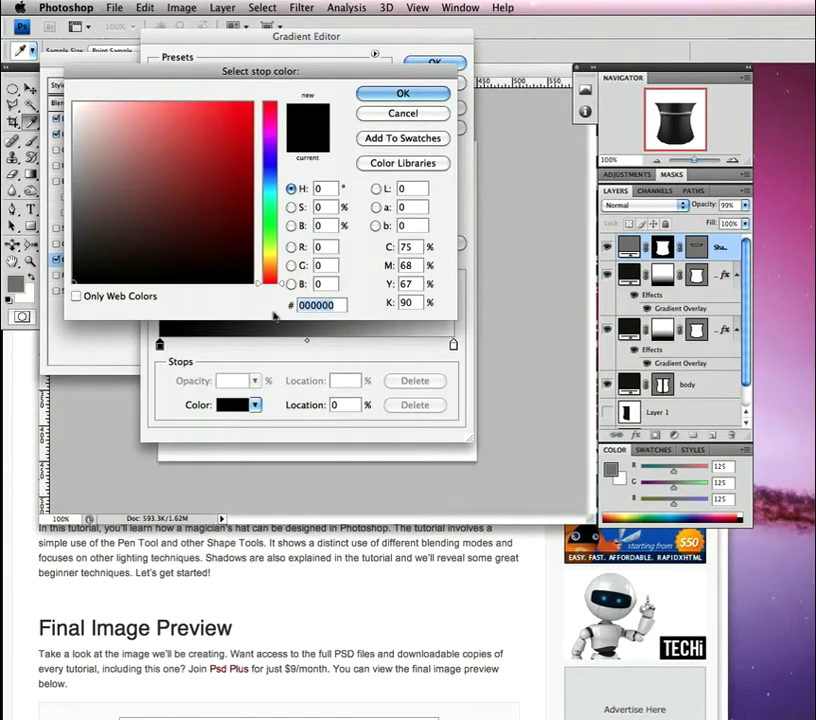
type("63")
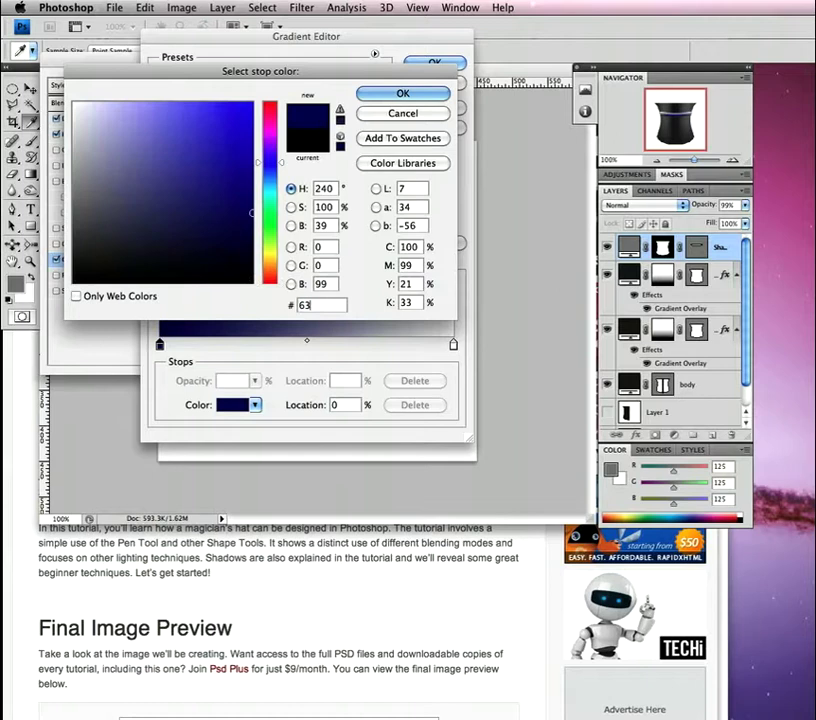
type("6688")
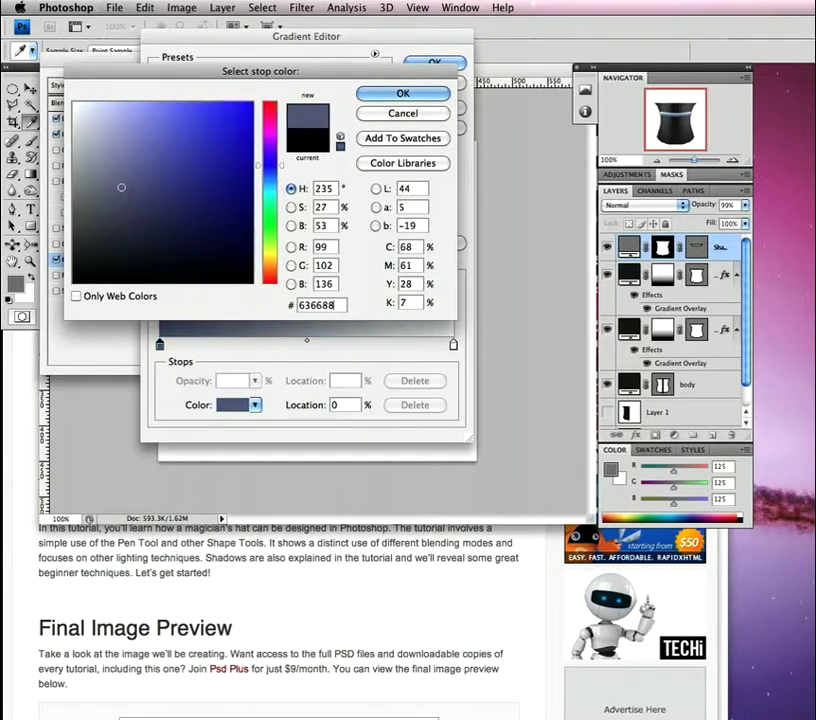
left_click(442, 92)
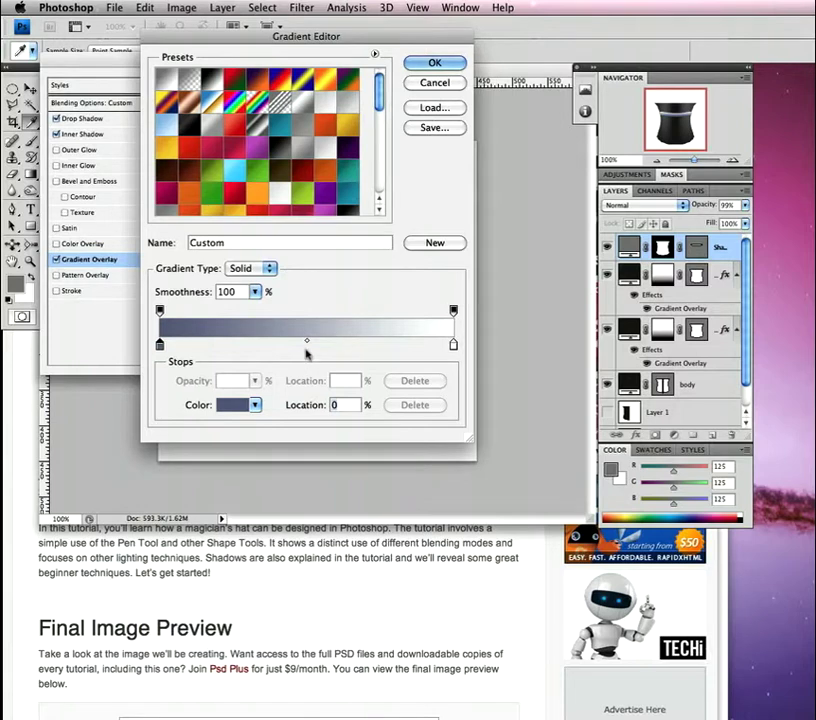
Step: Add a middle colour stop to the band's gradient at 50% and colour it #a3a7cd
left_click(306, 345)
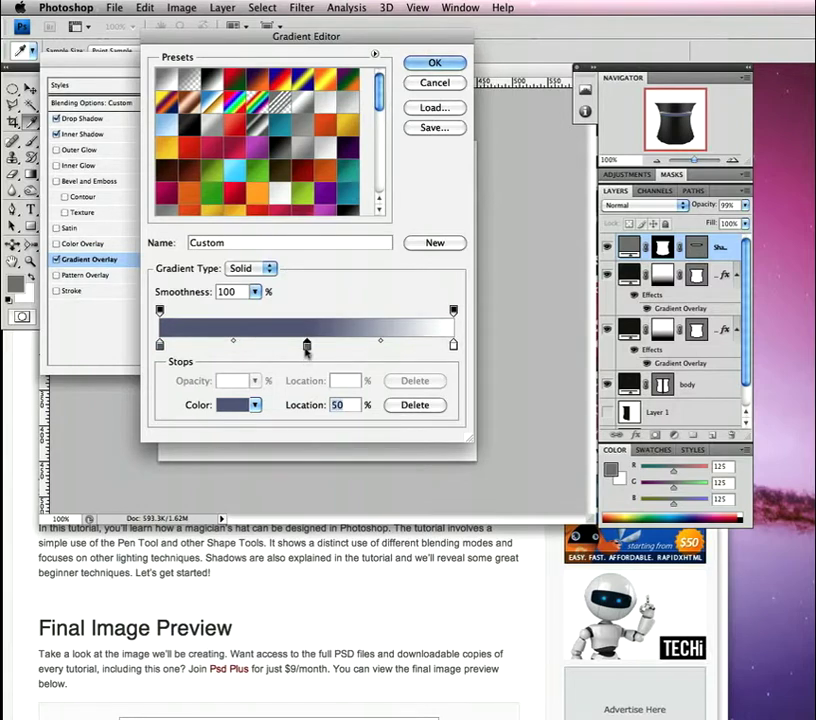
double_click(306, 345)
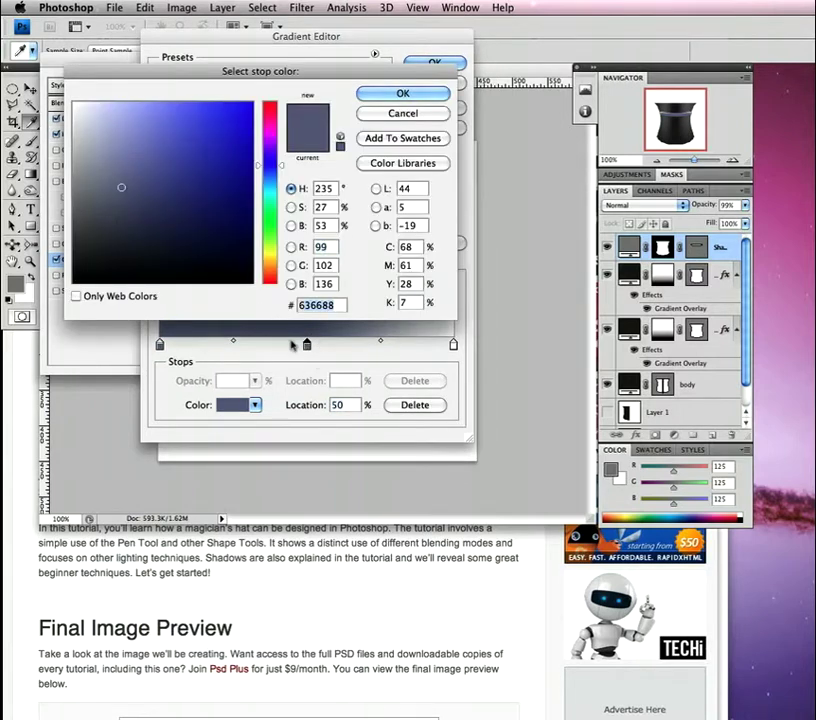
type("a")
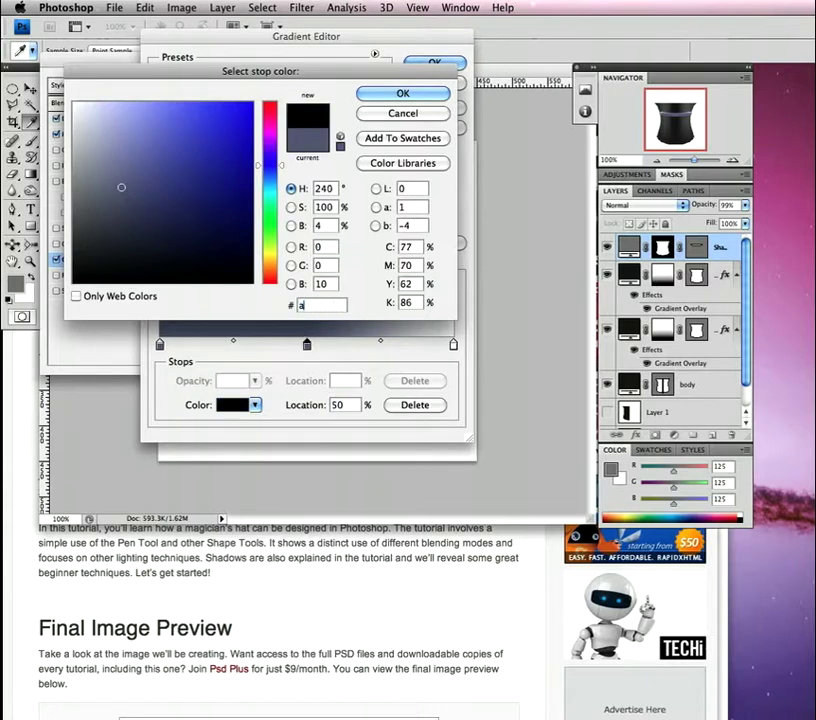
type("3a7")
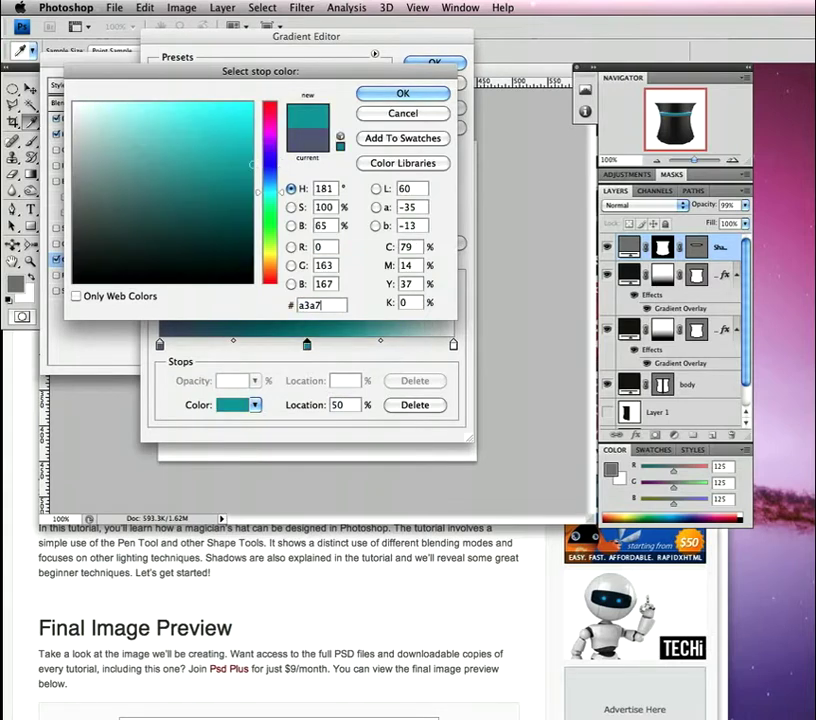
type("cd")
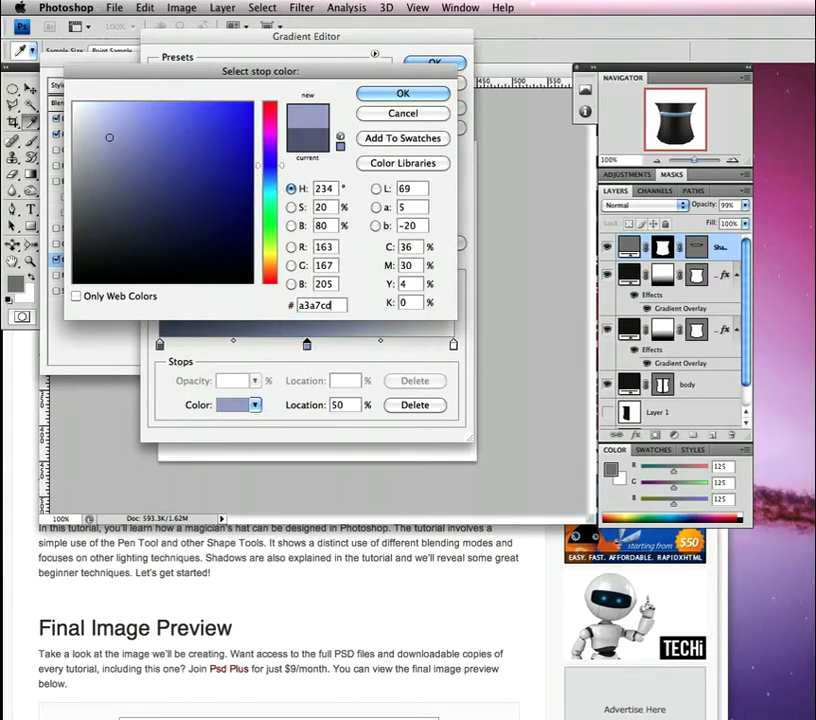
left_click(393, 95)
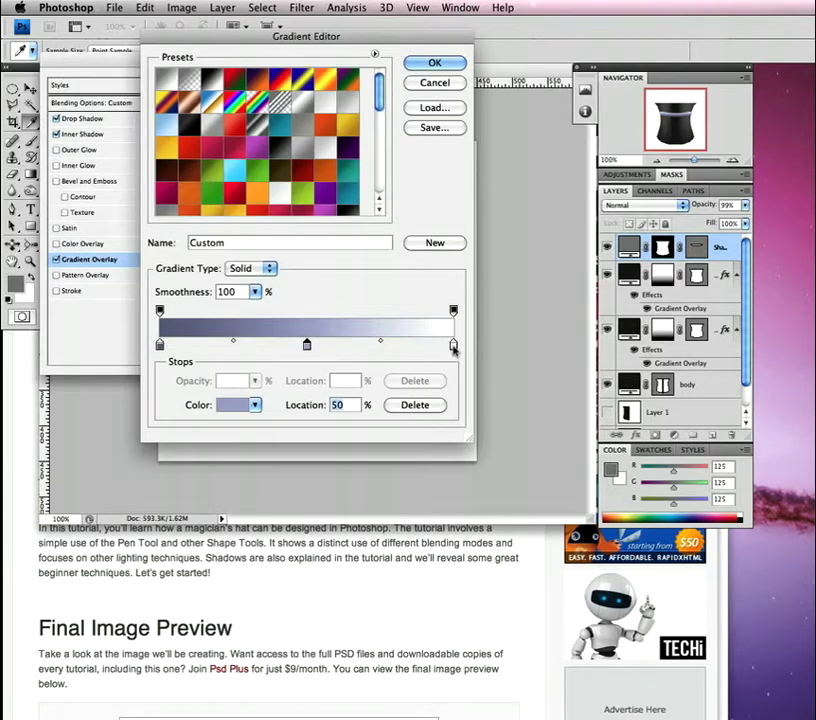
Step: Move the gradient's end stop to 90%, keep it white (#ffffff) and accept the gradient
left_click_drag(453, 346, 451, 347)
double_click(337, 405)
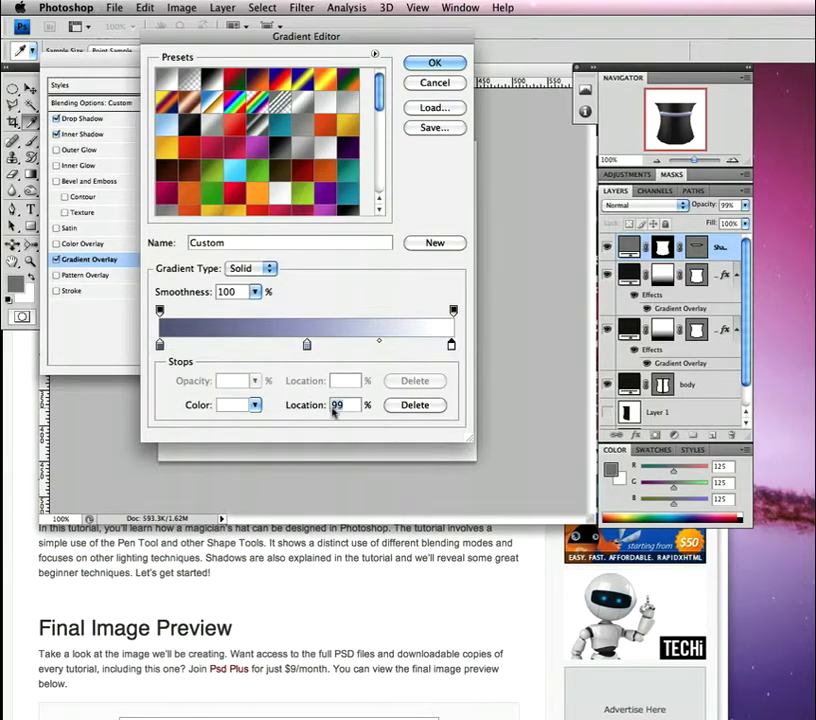
type("90")
double_click(424, 344)
left_click(329, 308)
double_click(329, 308)
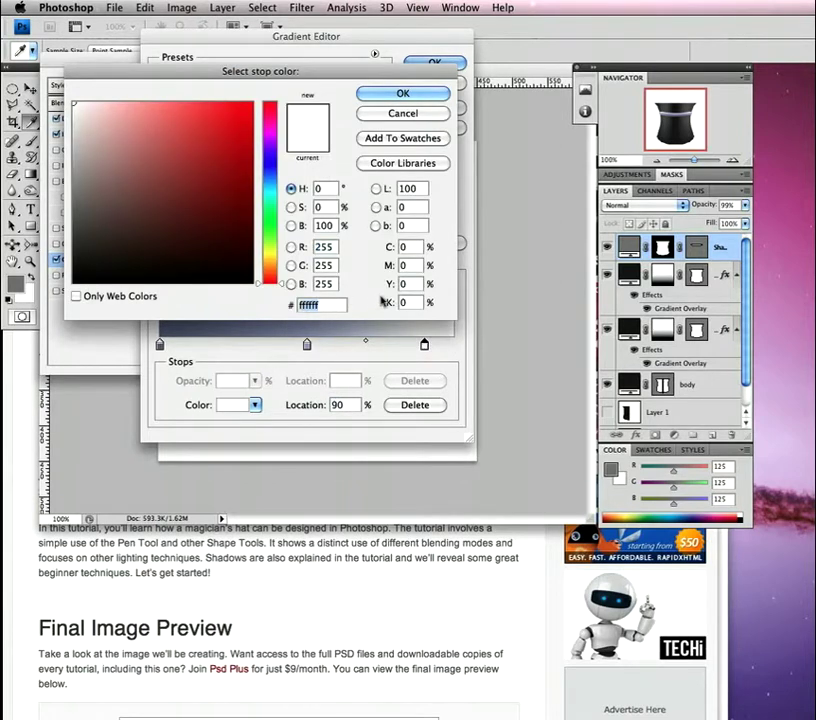
left_click(400, 93)
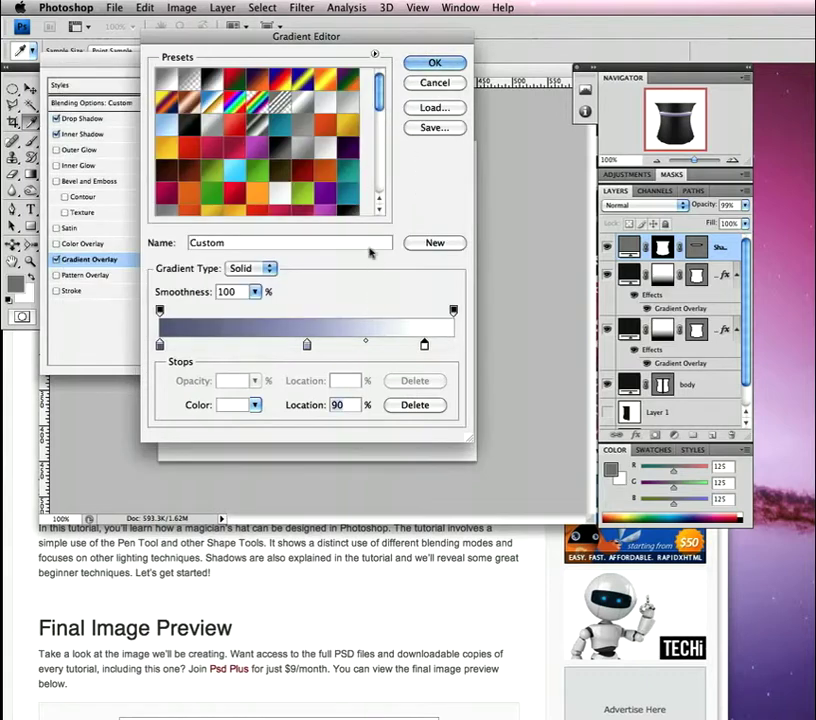
left_click(430, 62)
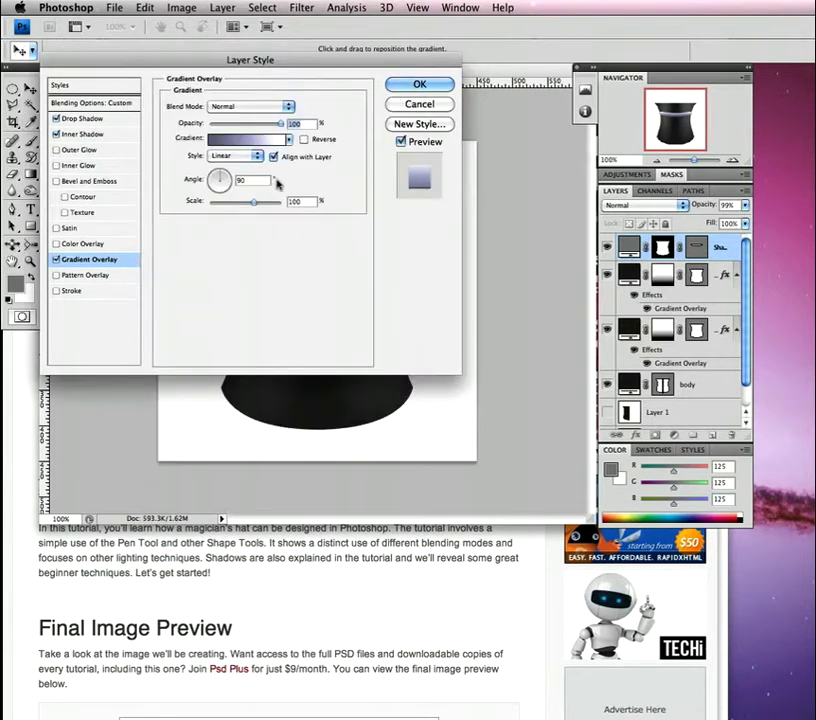
Step: Set the band's gradient overlay to the Reflected style with an angle of 1° and a scale of 40%
left_click(245, 156)
left_click(243, 183)
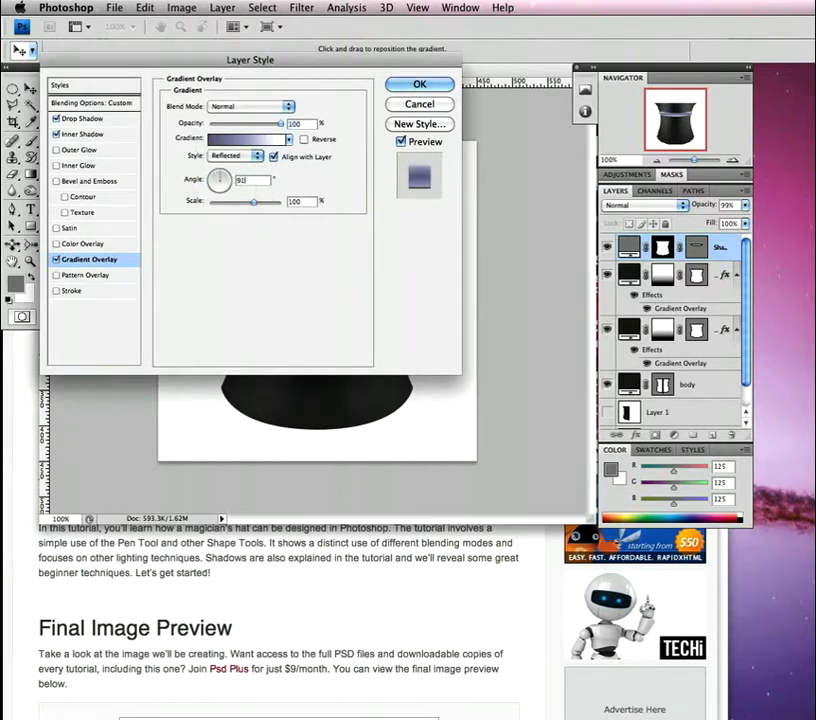
left_click_drag(264, 182, 226, 188)
type("1")
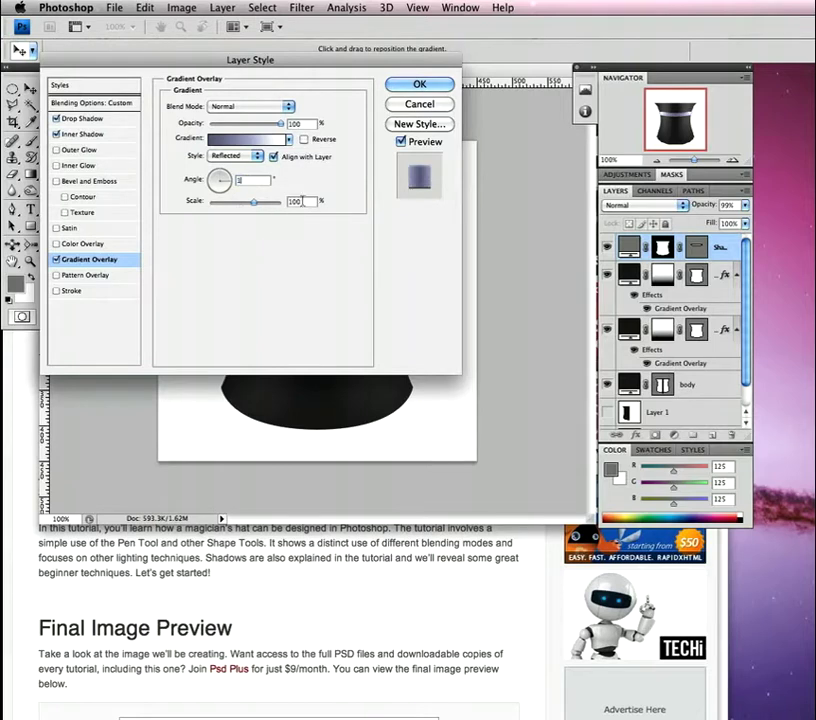
left_click_drag(305, 203, 288, 204)
type("40")
Step: Reverse the band's gradient, shift its white highlight towards the right end of the band and apply the layer style
left_click_drag(324, 70, 737, 109)
left_click(717, 181)
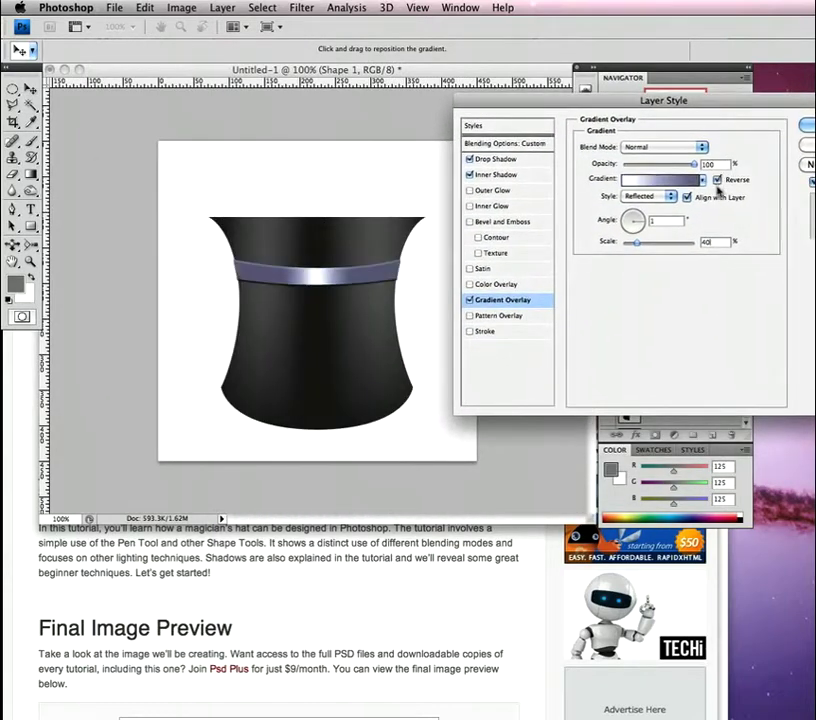
left_click_drag(361, 289, 371, 291)
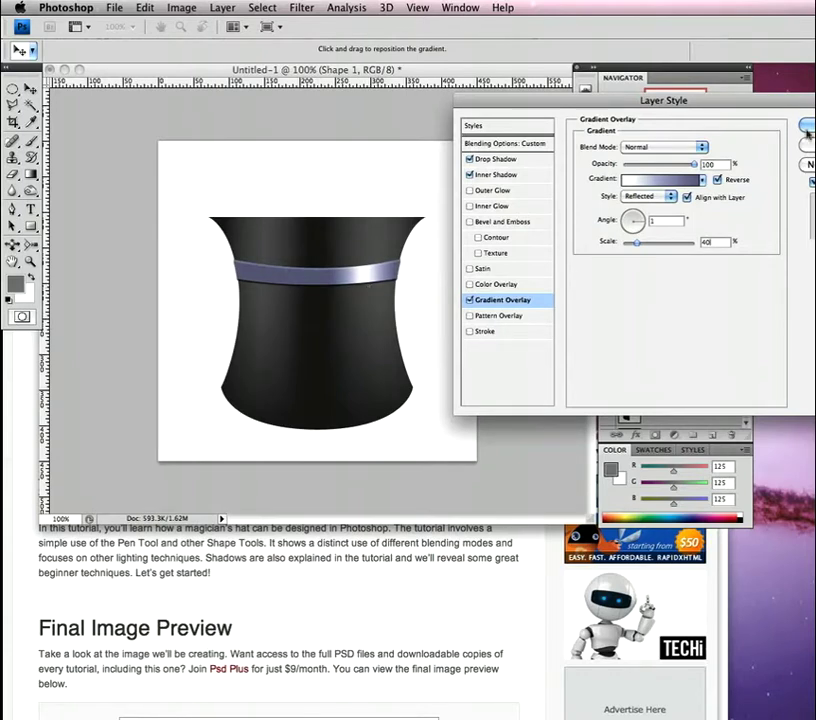
key("Return")
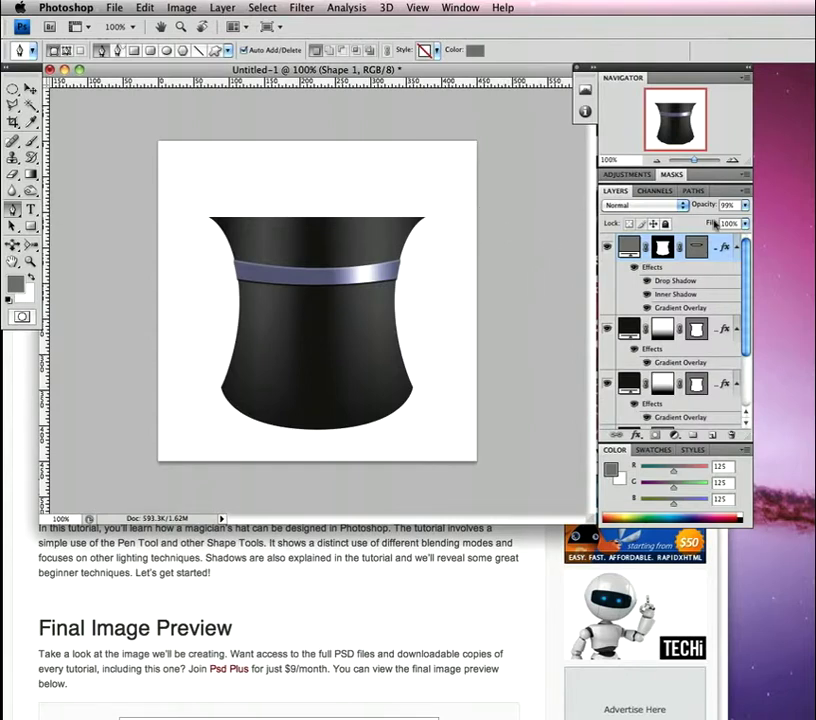
Step: Duplicate the Shape 1 band layer and turn off the Drop Shadow and Inner Shadow effects on the copy
key("super+j")
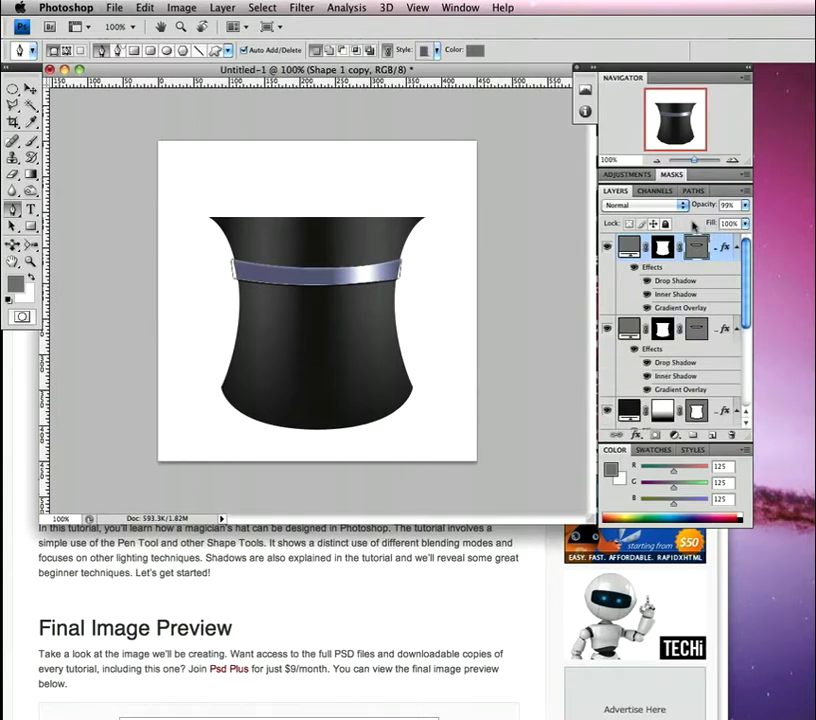
right_click(715, 245)
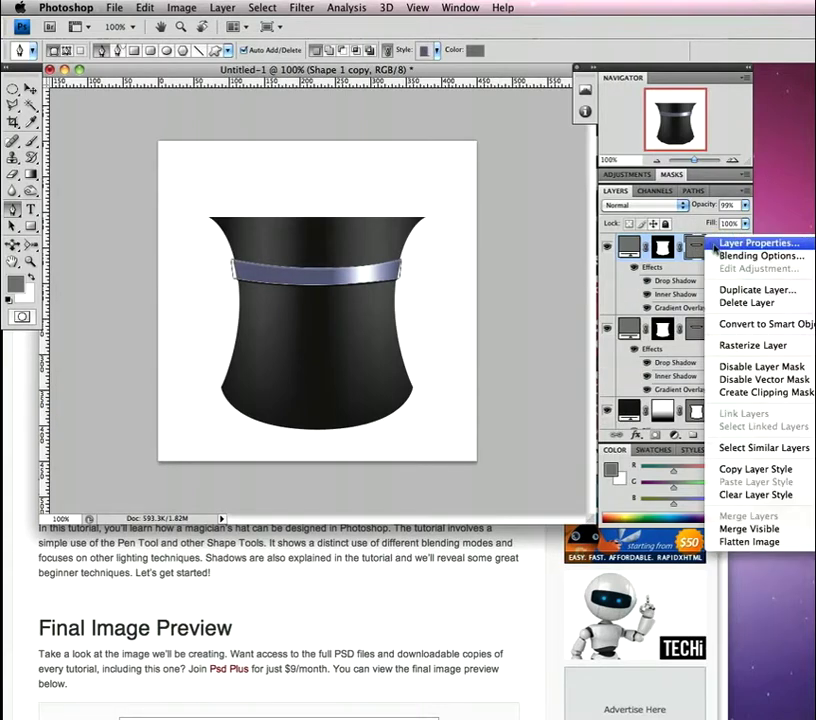
left_click(715, 255)
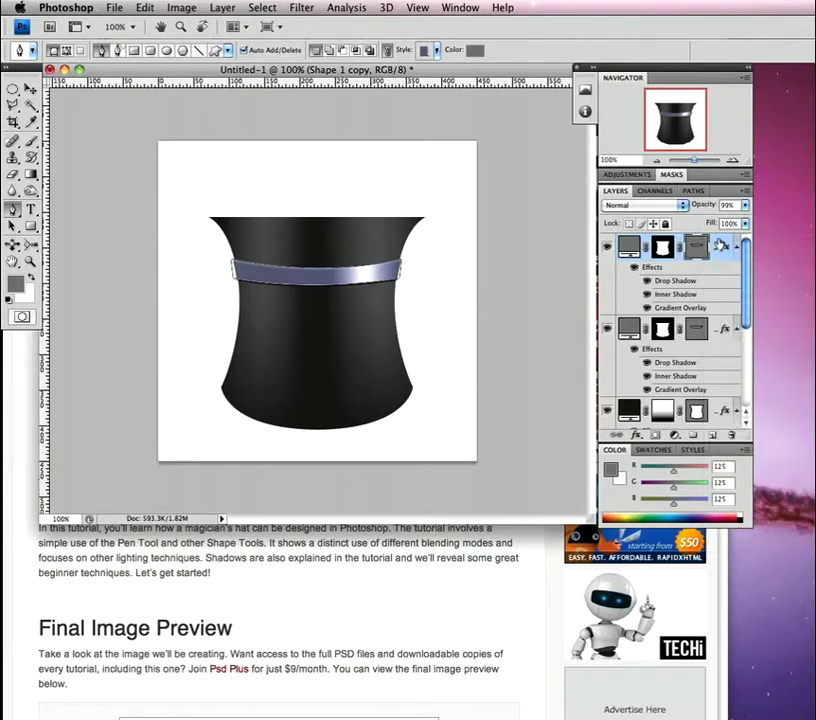
left_click_drag(577, 103, 333, 80)
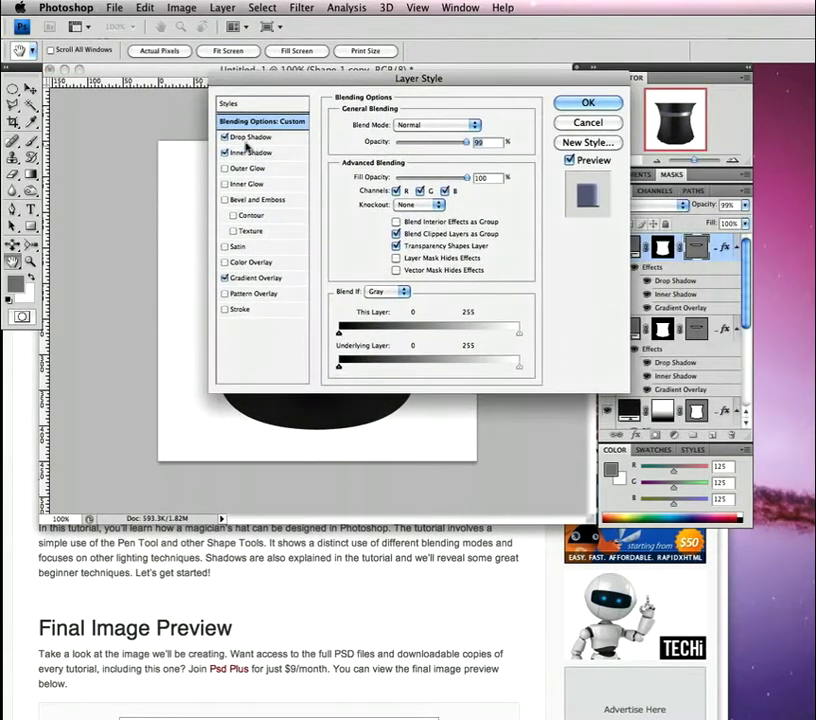
left_click(225, 137)
left_click(225, 152)
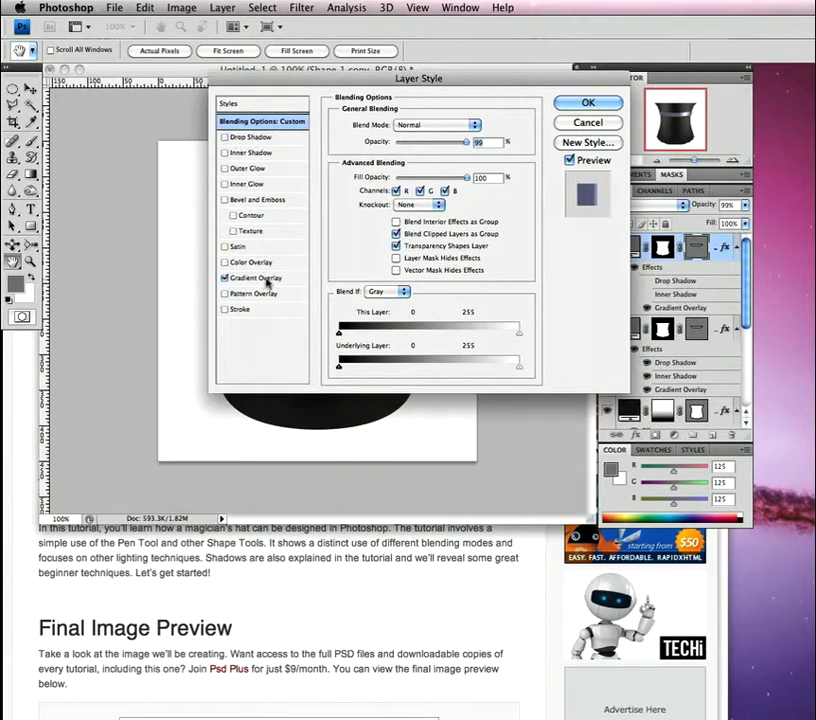
Step: Set the band copy's gradient overlay to Linear Dodge (Add) blending at 60% opacity
left_click(262, 278)
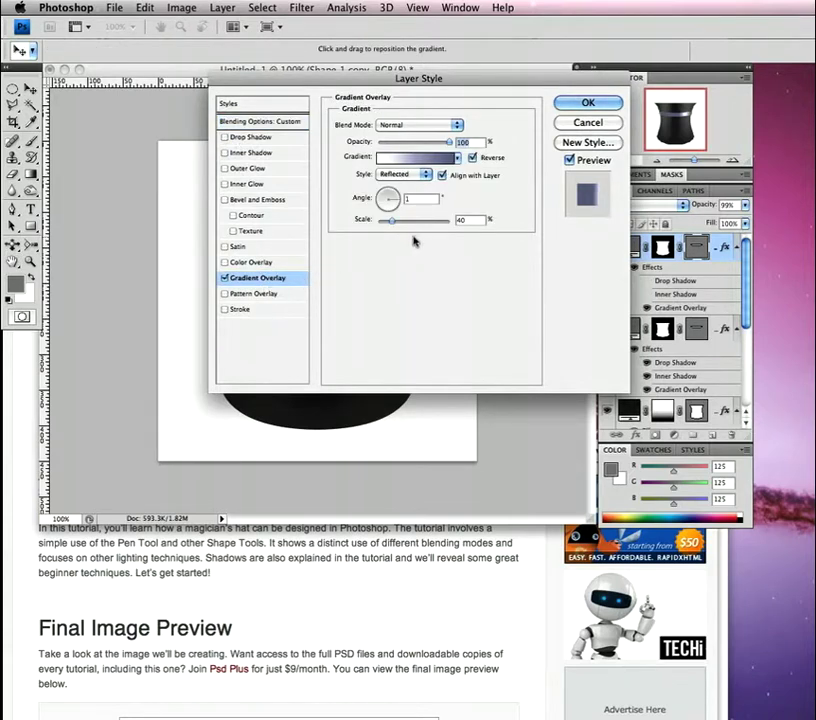
left_click(430, 125)
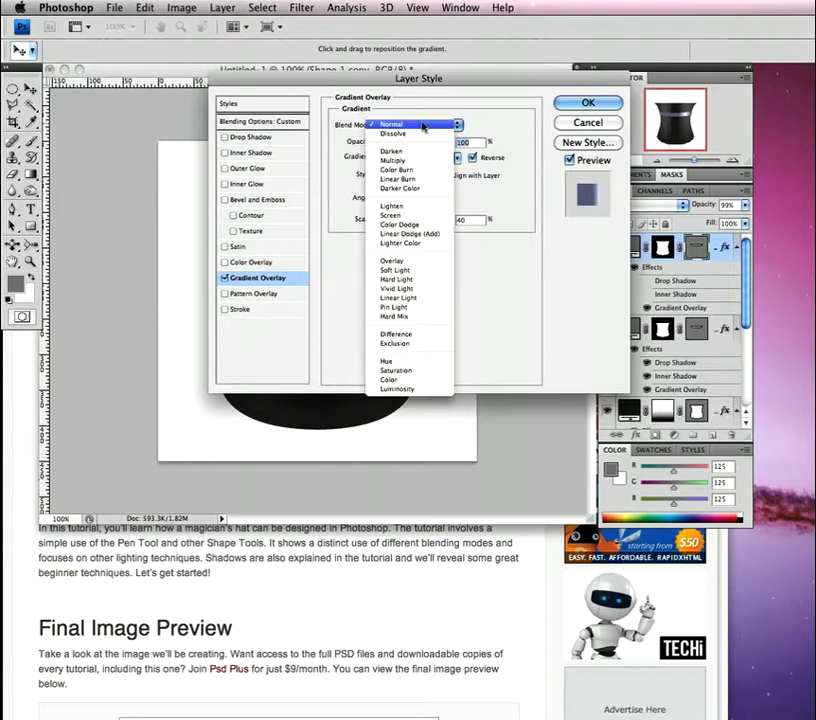
left_click(431, 238)
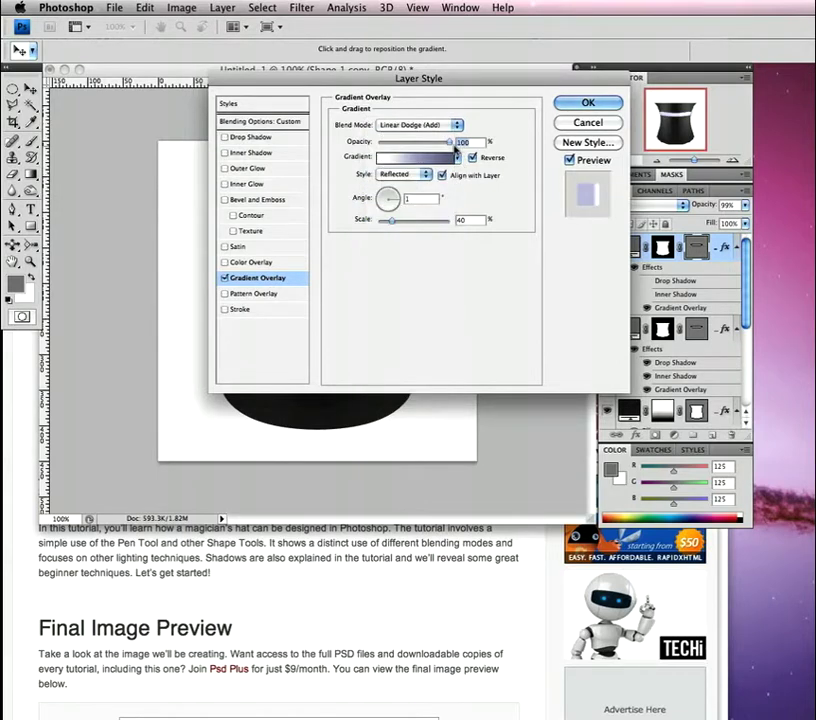
type("60")
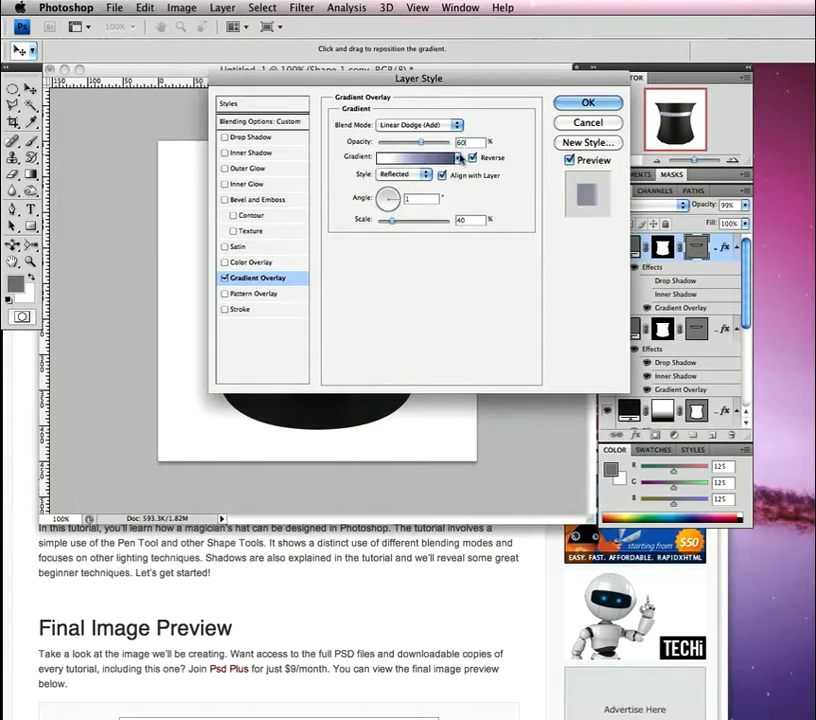
Step: Open the overlay's gradient for editing and recolour its first stop, at 0%, to black (#000000)
left_click(446, 160)
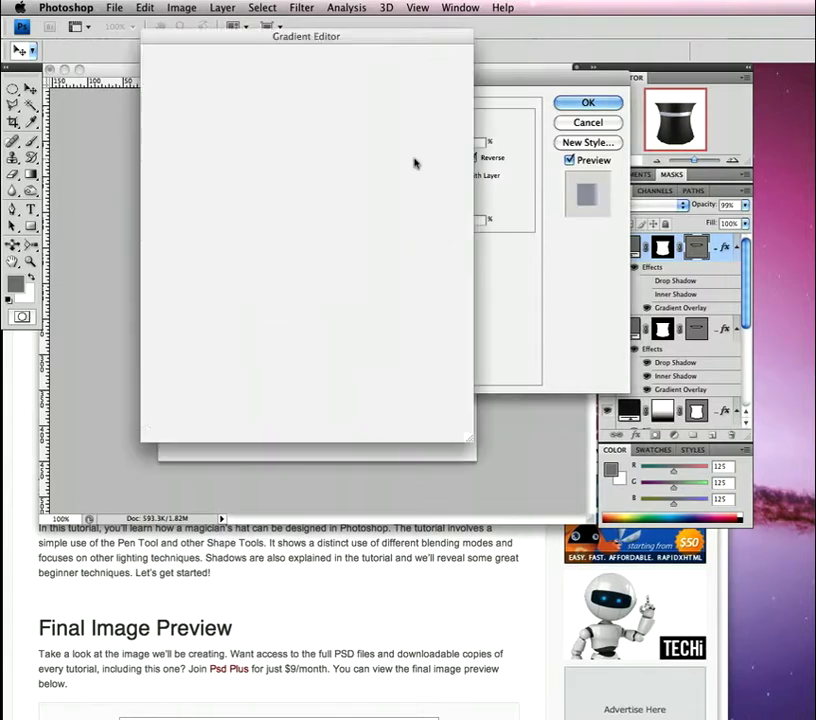
double_click(160, 343)
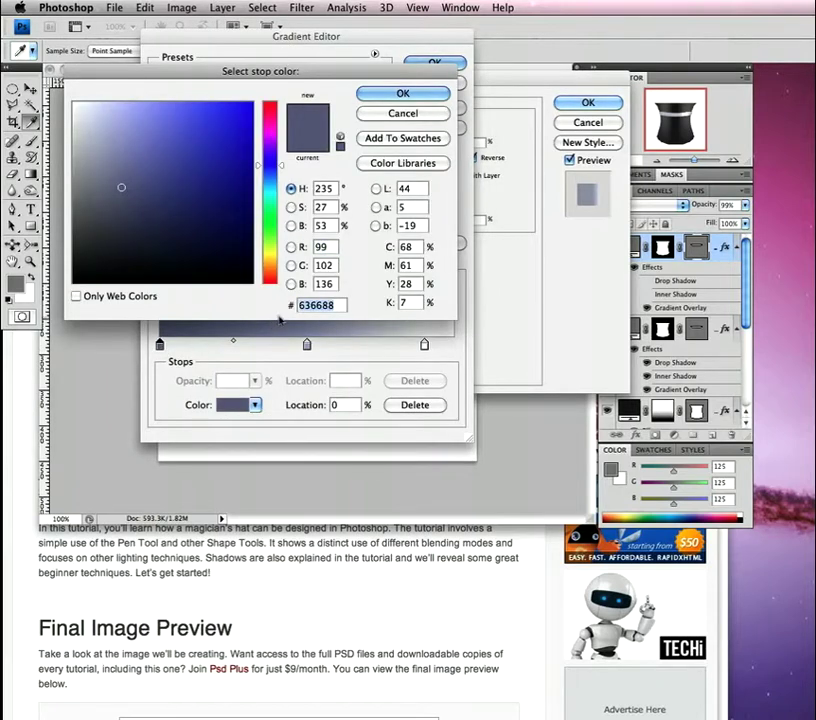
type("000000")
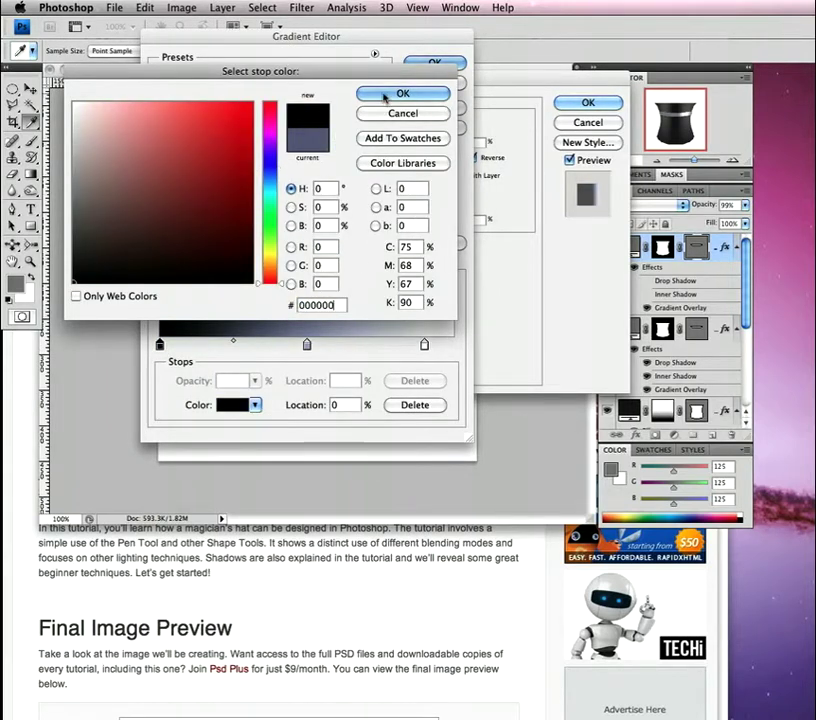
left_click(403, 93)
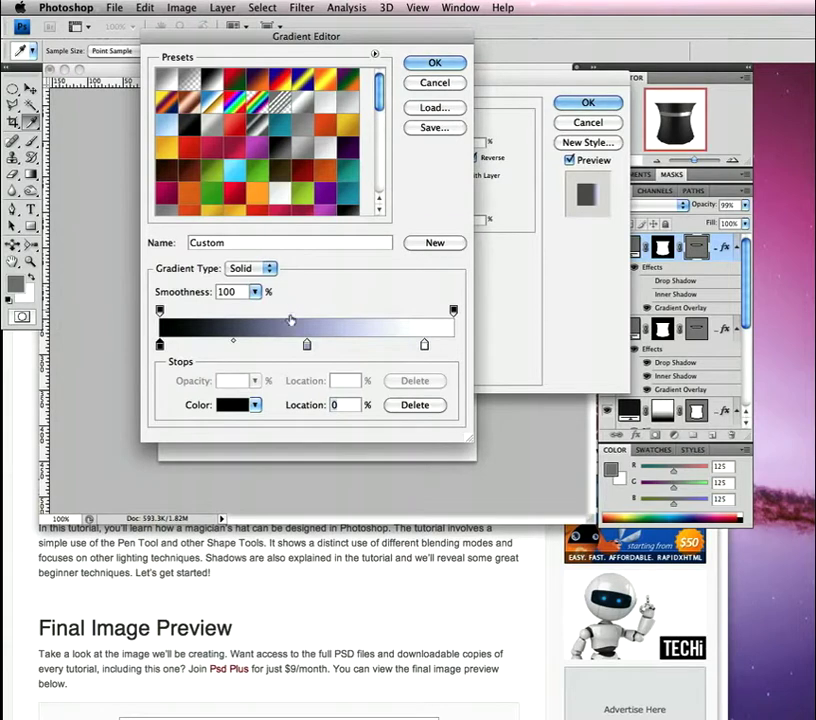
Step: Change the gradient's middle stop at 50% to grey (#757575) and accept the gradient
double_click(307, 345)
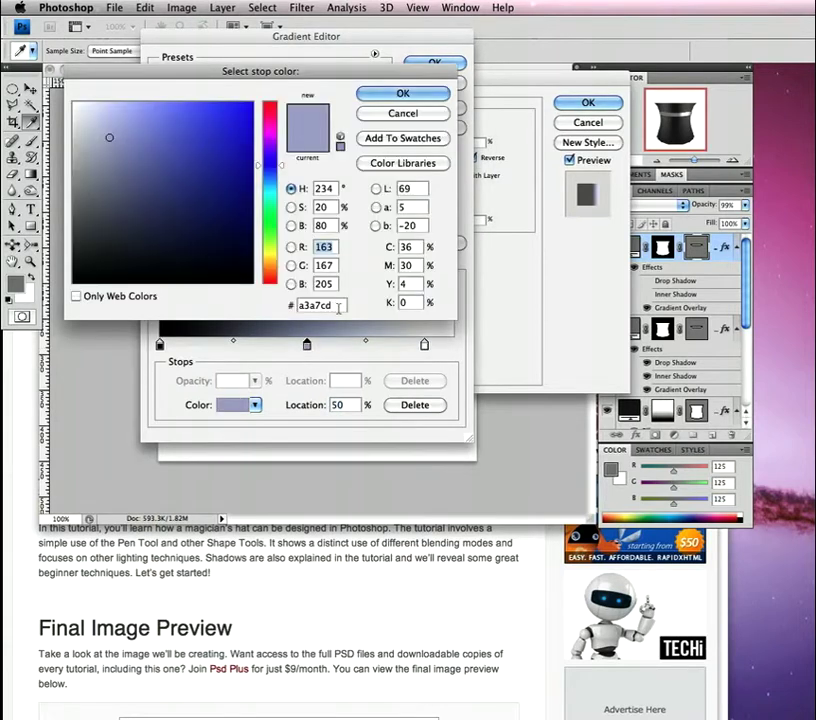
left_click_drag(337, 304, 277, 306)
type("757575")
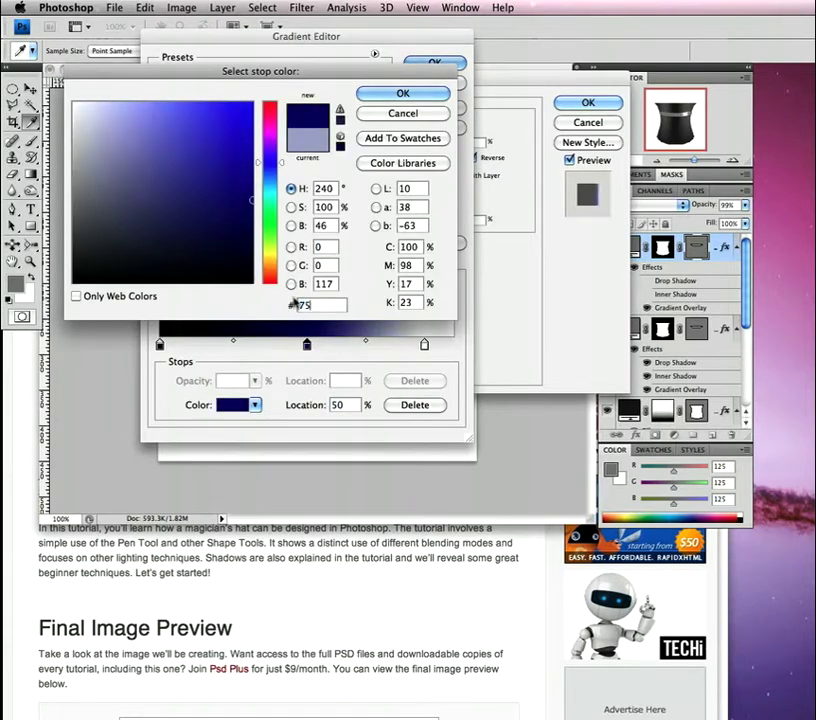
left_click(404, 94)
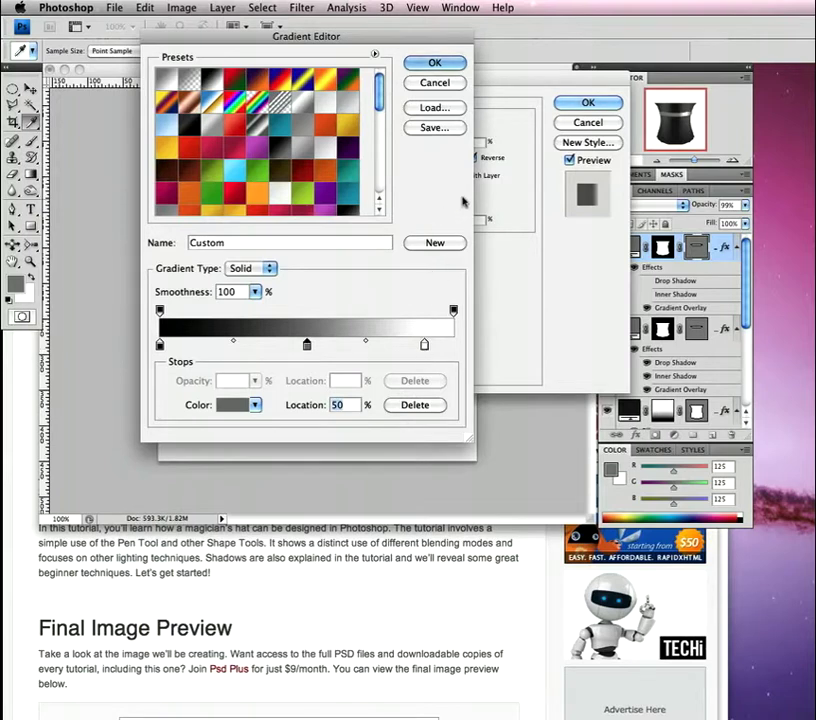
left_click(434, 63)
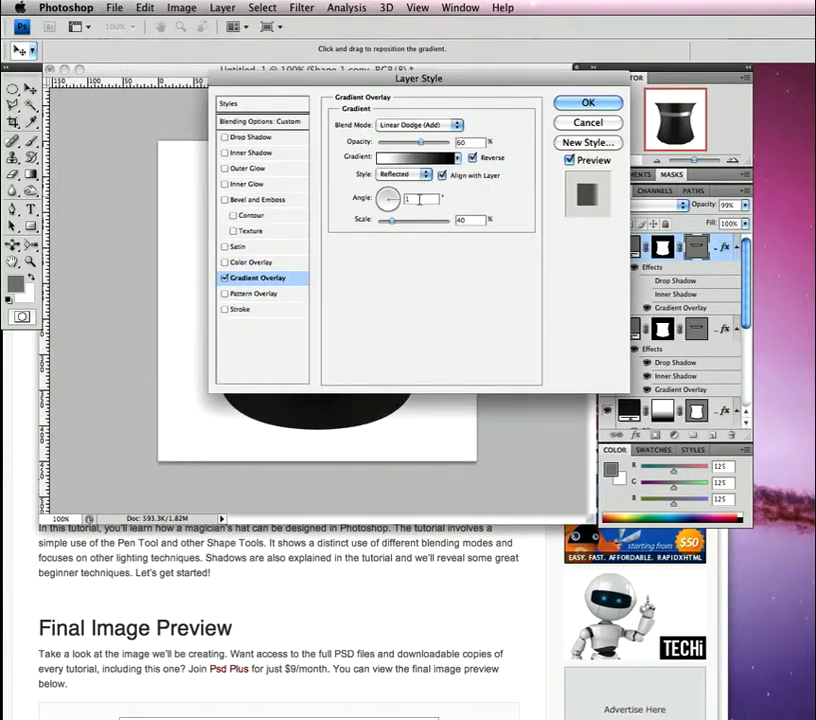
Step: Set the gradient overlay's angle to -1° and its scale to 27%, keep it reversed, and apply the layer style
type("-")
key("Tab")
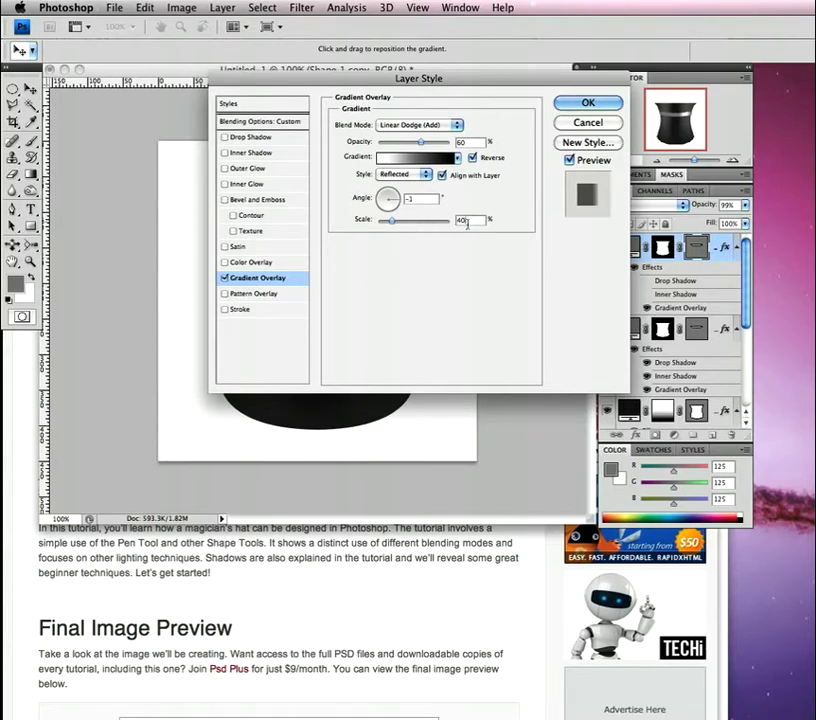
type("27")
left_click_drag(453, 78, 713, 76)
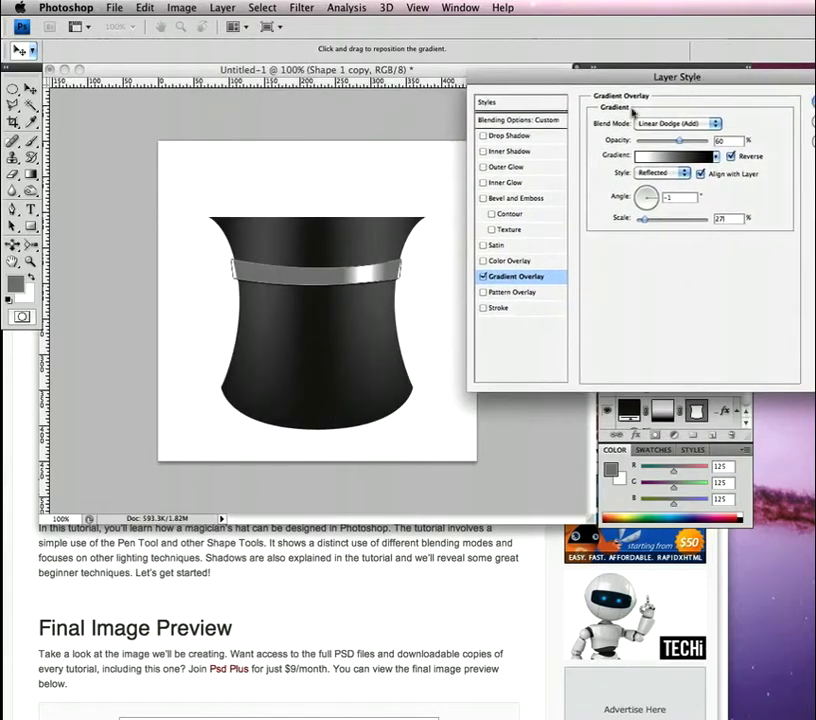
left_click(731, 156)
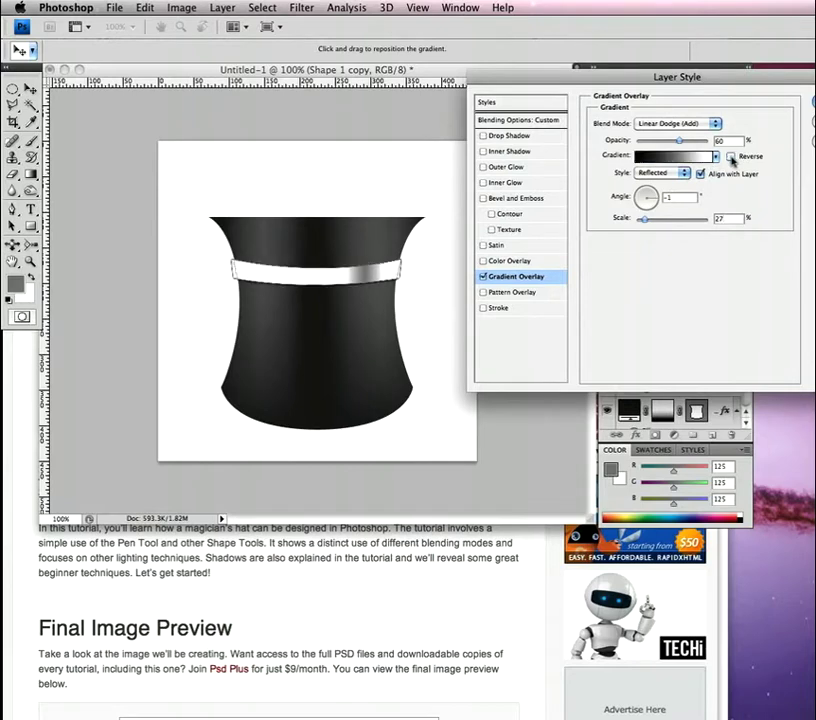
left_click(731, 156)
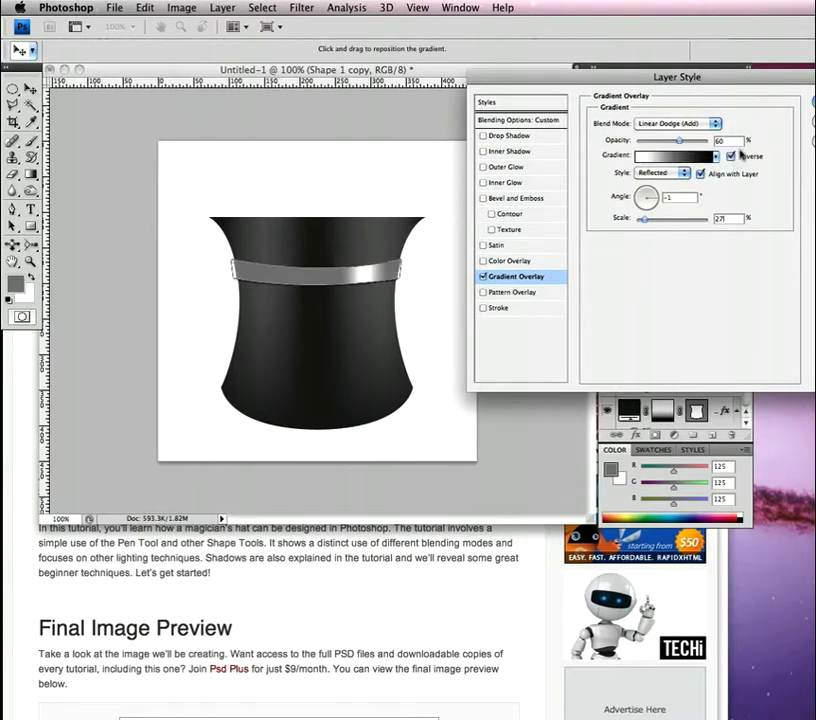
key("Return")
key("p")
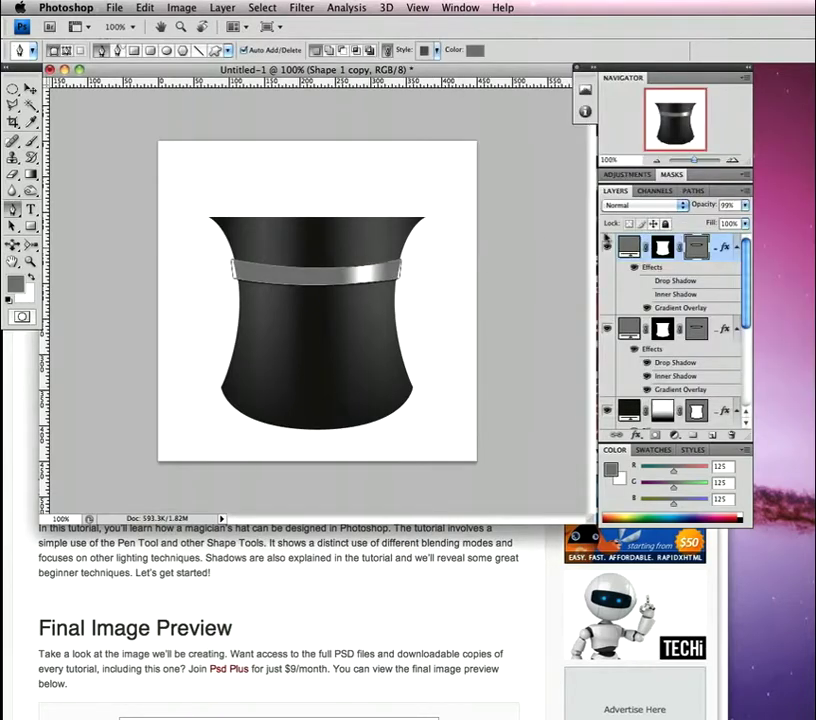
Step: Lower the band copy's fill to 0% and shift its gradient highlight towards the left end of the band, applying the layer style
left_click_drag(714, 227, 612, 233)
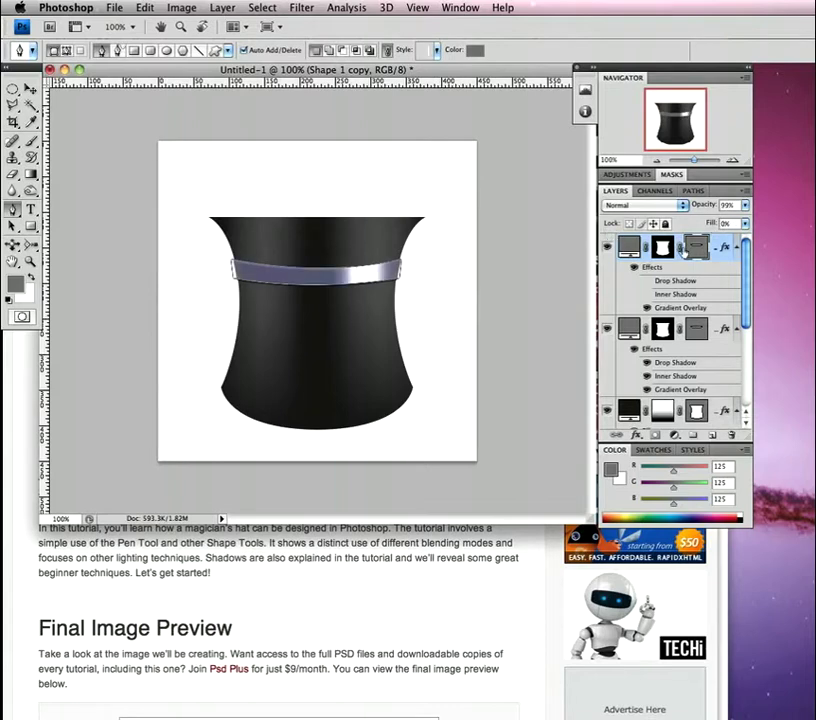
double_click(716, 245)
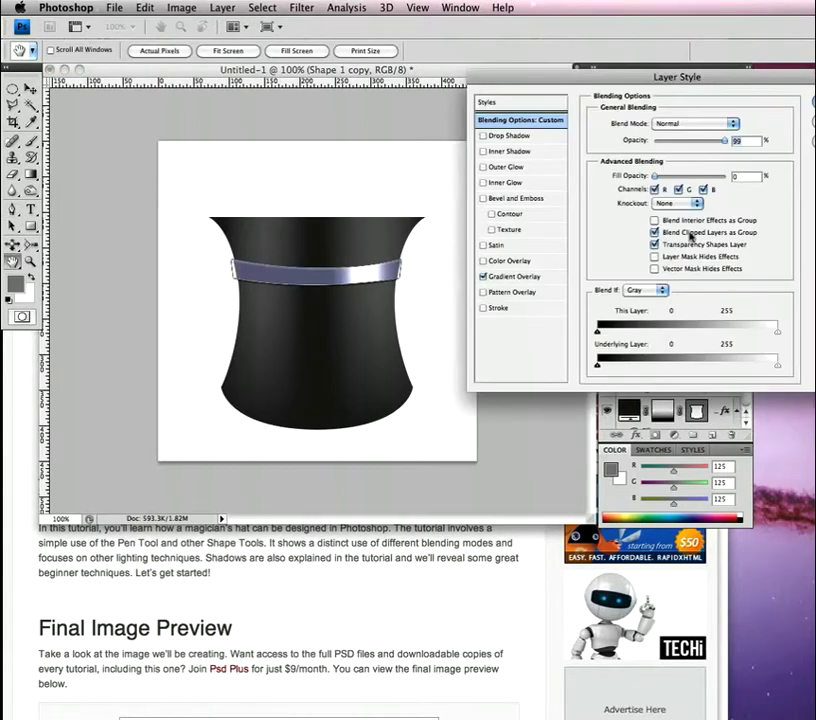
left_click(514, 276)
left_click_drag(320, 324, 270, 313)
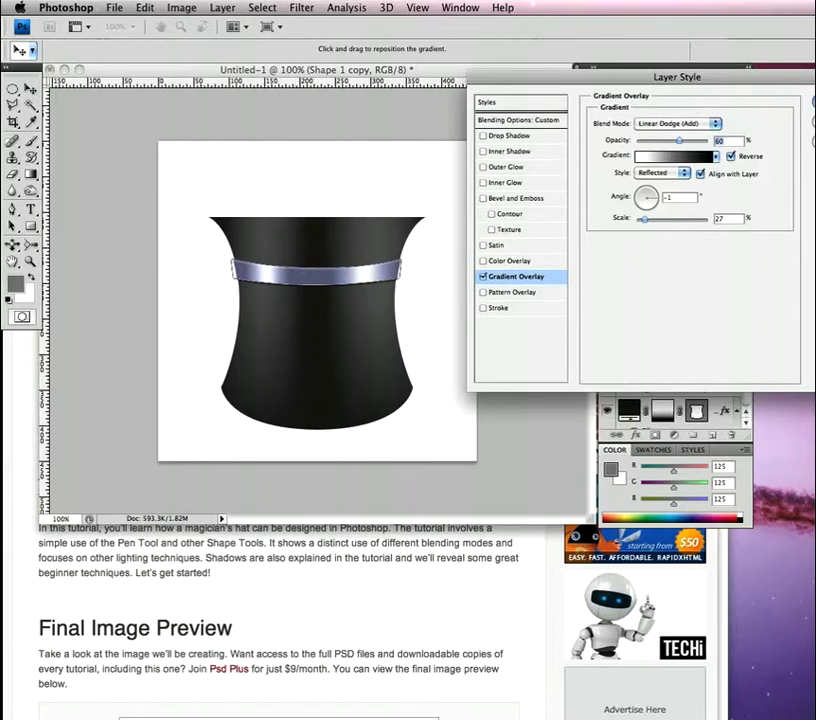
left_click(814, 102)
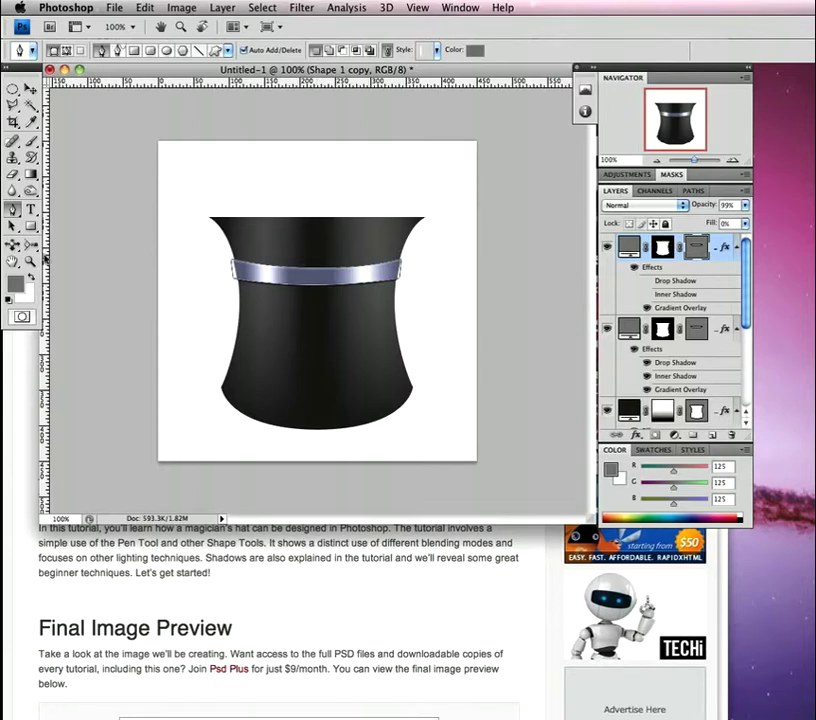
Step: Choose the Ellipse tool, show the guides and reset the foreground colour to the default black
left_click(31, 225)
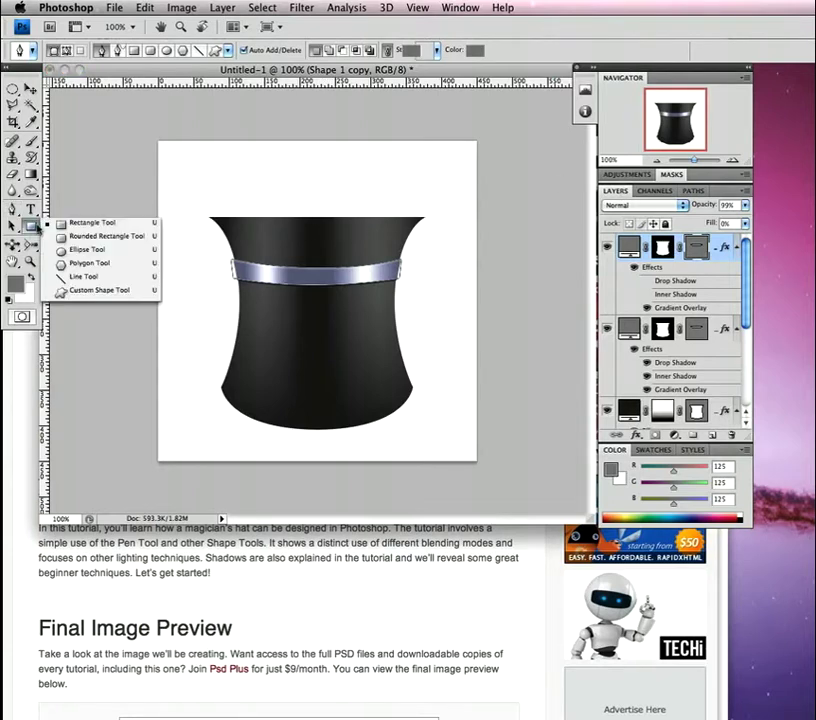
left_click(86, 249)
key("super+semicolon")
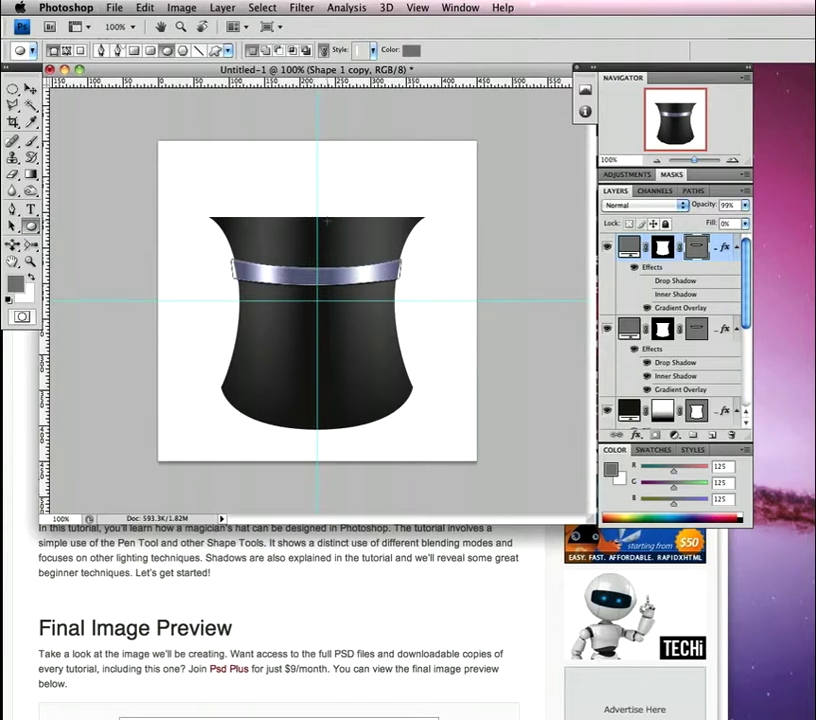
left_click(10, 306)
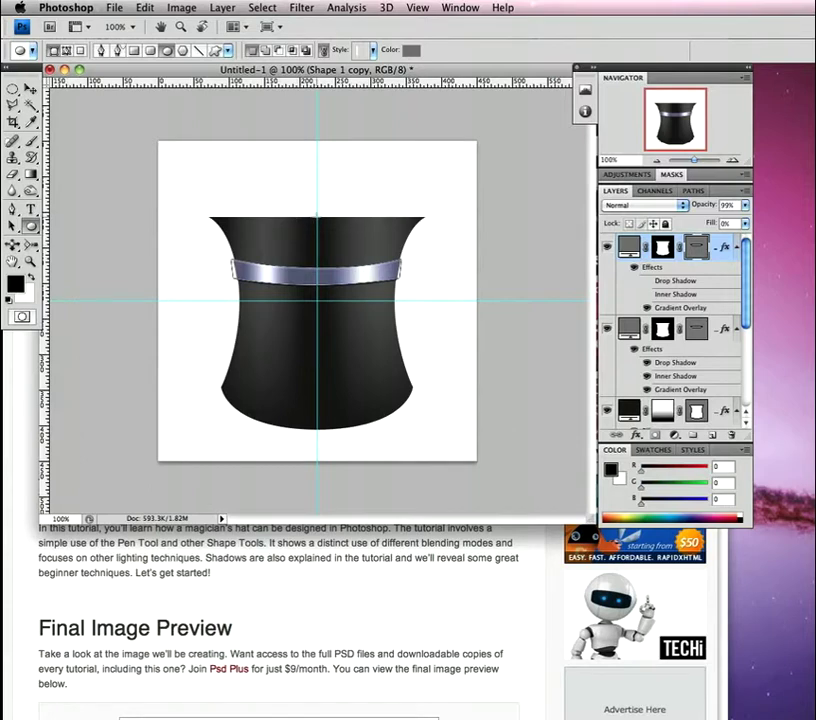
left_click_drag(317, 215, 425, 244)
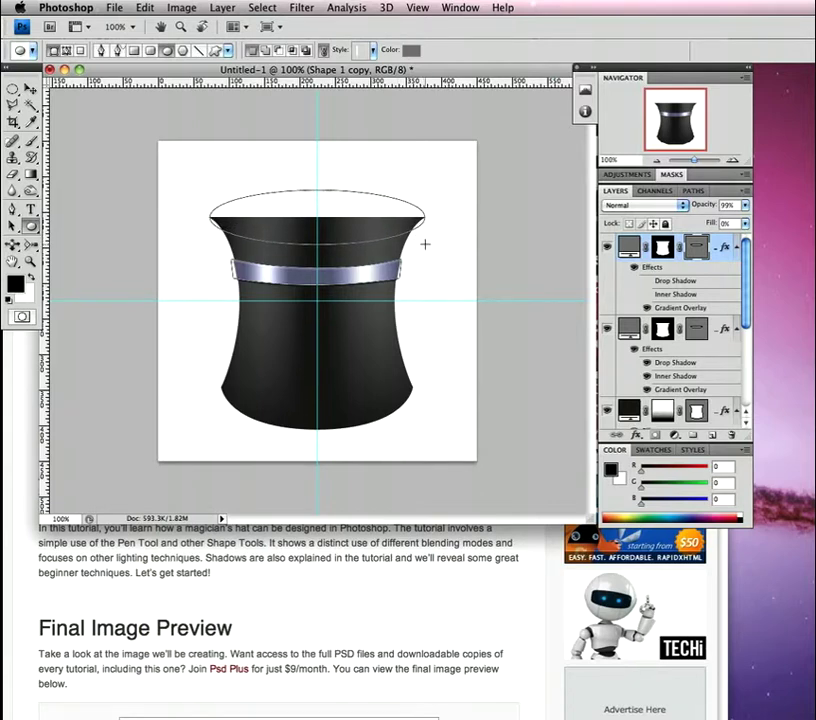
left_click_drag(425, 244, 426, 249)
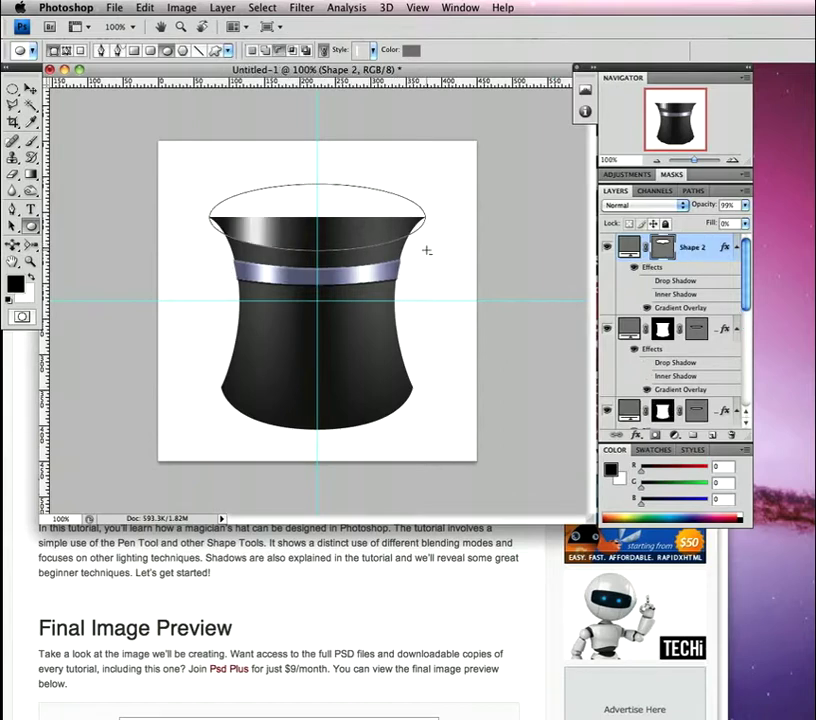
right_click(690, 240)
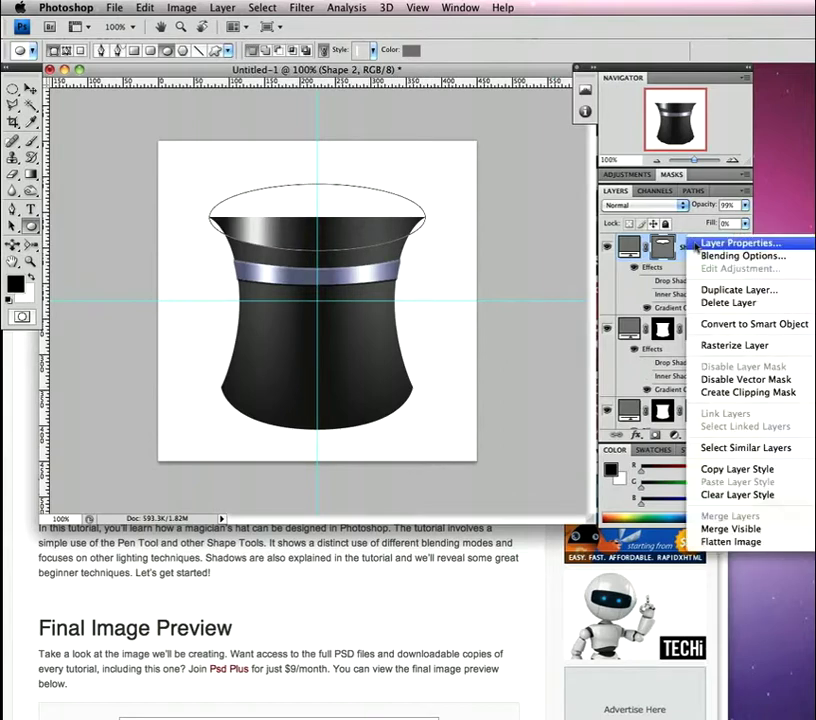
left_click(724, 494)
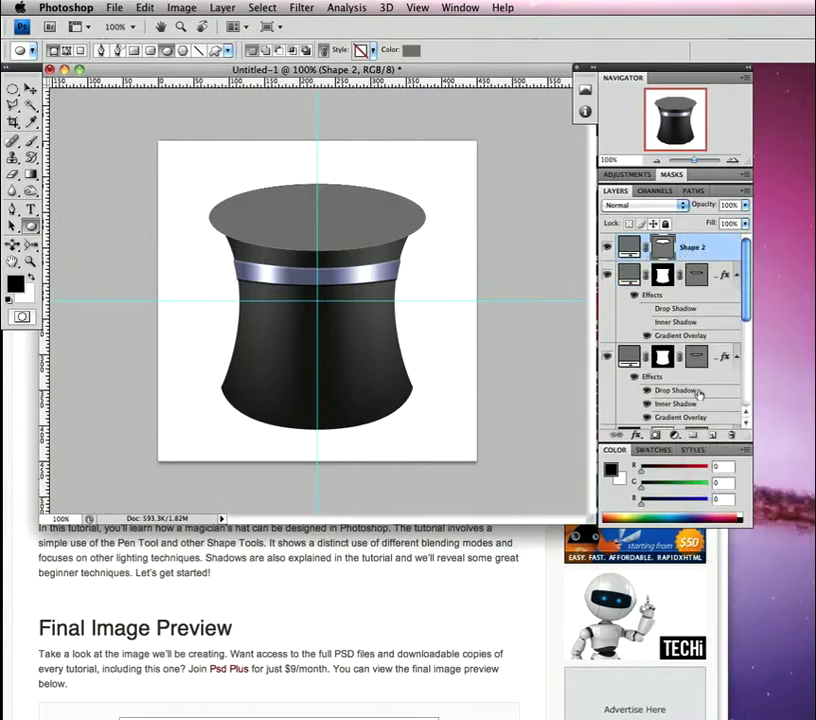
double_click(627, 250)
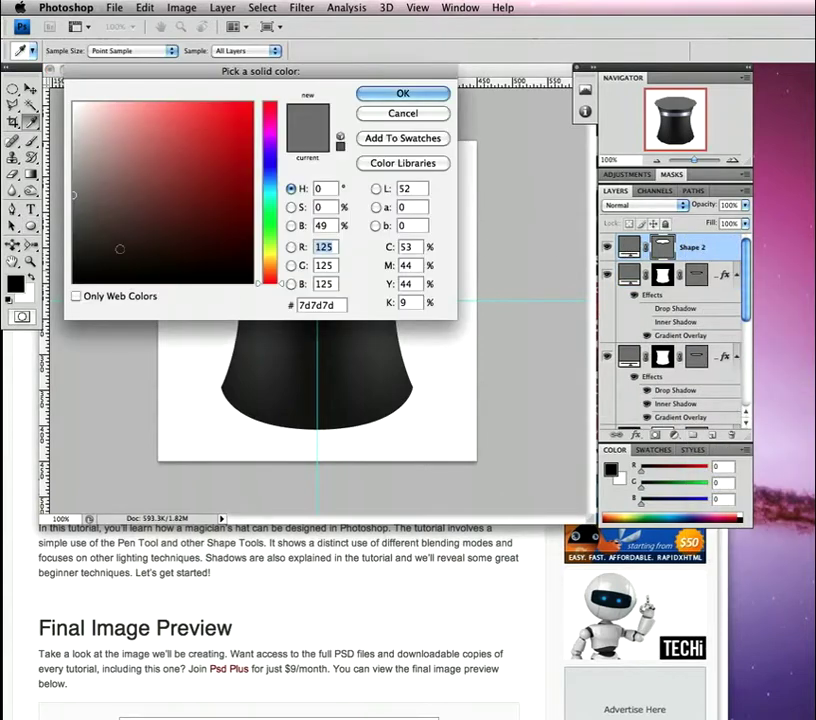
left_click_drag(118, 250, 71, 286)
left_click(400, 94)
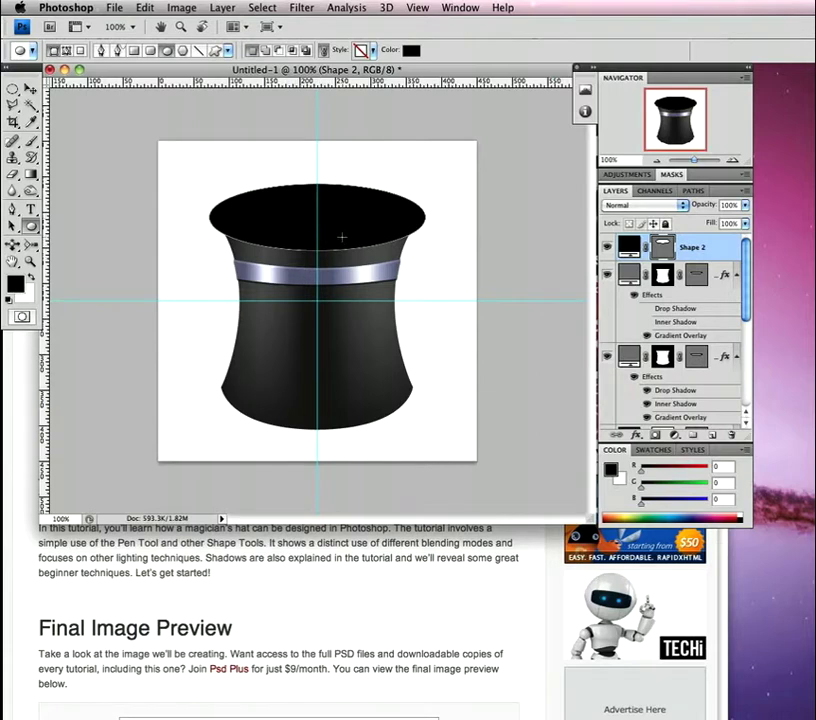
key("ctrl+z")
key("alt+super+z")
key("alt+super+z")
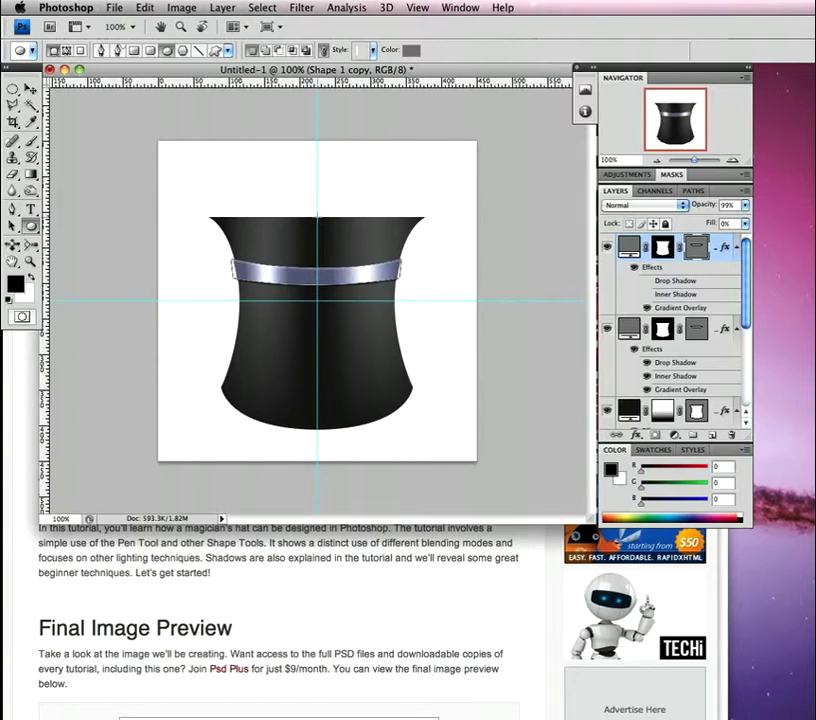
Step: Draw an ellipse about 360 by 90 px centred over the hat's top edge, overhanging both sides, and clear its inherited layer style
left_click_drag(317, 213, 440, 242)
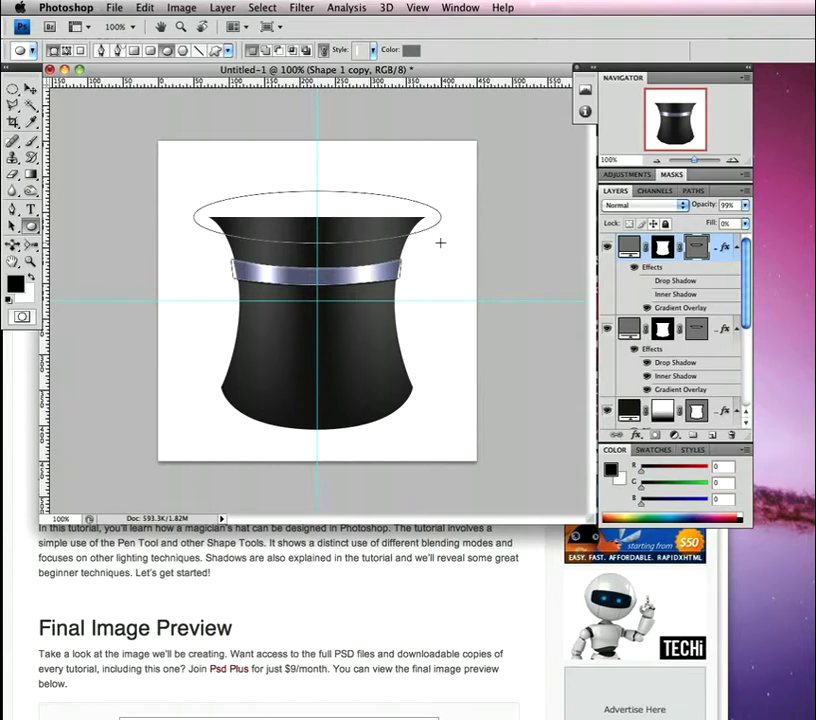
left_click_drag(441, 242, 444, 248)
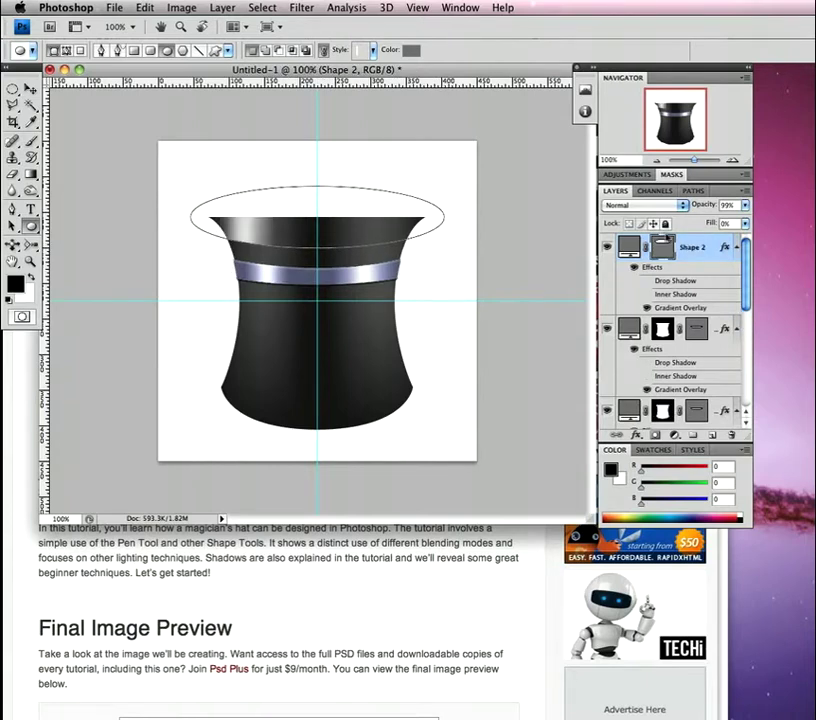
right_click(686, 252)
left_click(703, 494)
Step: Recolour the new ellipse shape to solid black and rename its layer "top"
double_click(627, 247)
left_click_drag(136, 258, 71, 287)
left_click(376, 94)
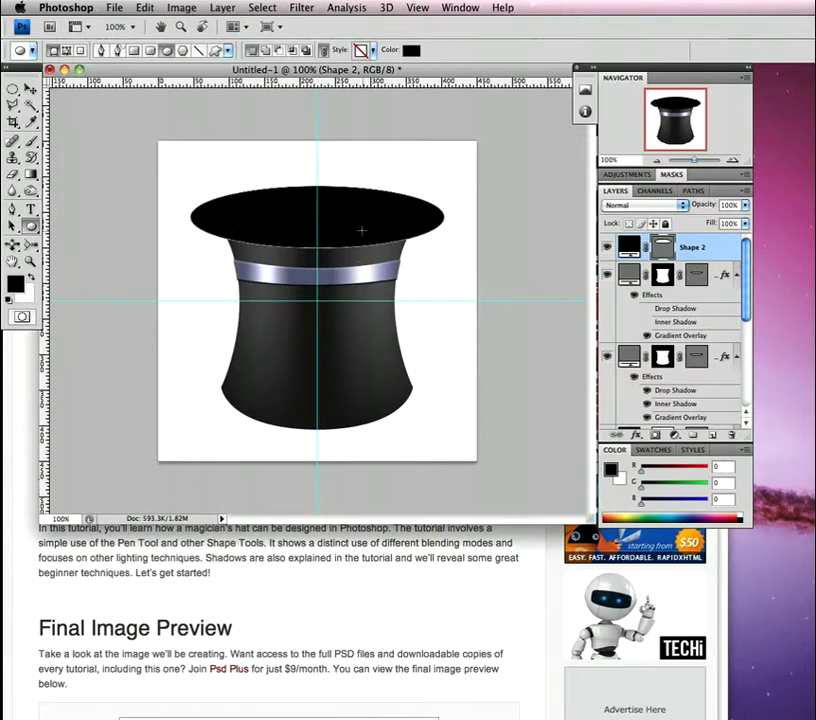
double_click(690, 248)
type("top")
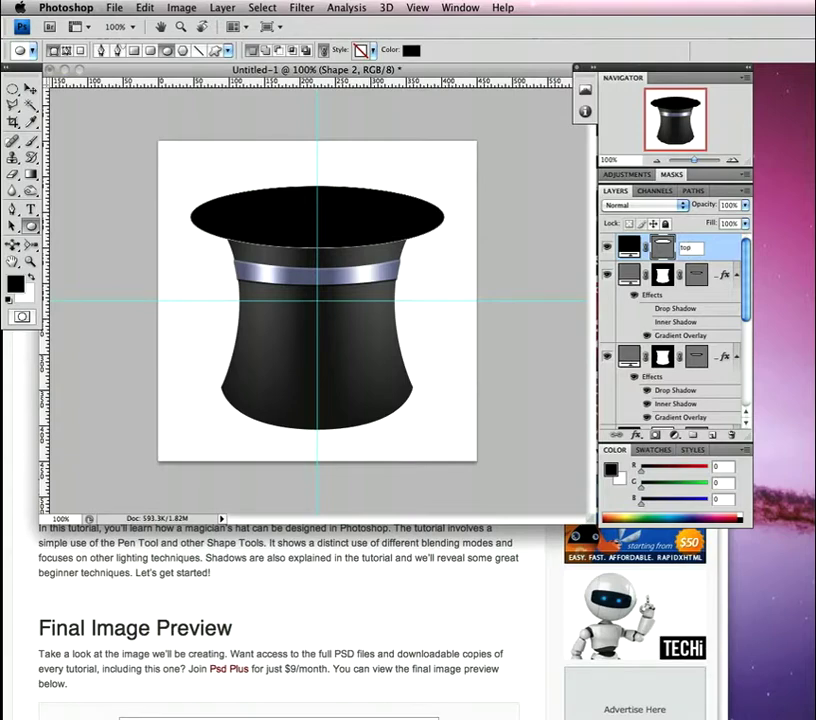
Step: Add a drop shadow to the "top" ellipse in Normal blend mode with global light off and the angle at 90°
key("Return")
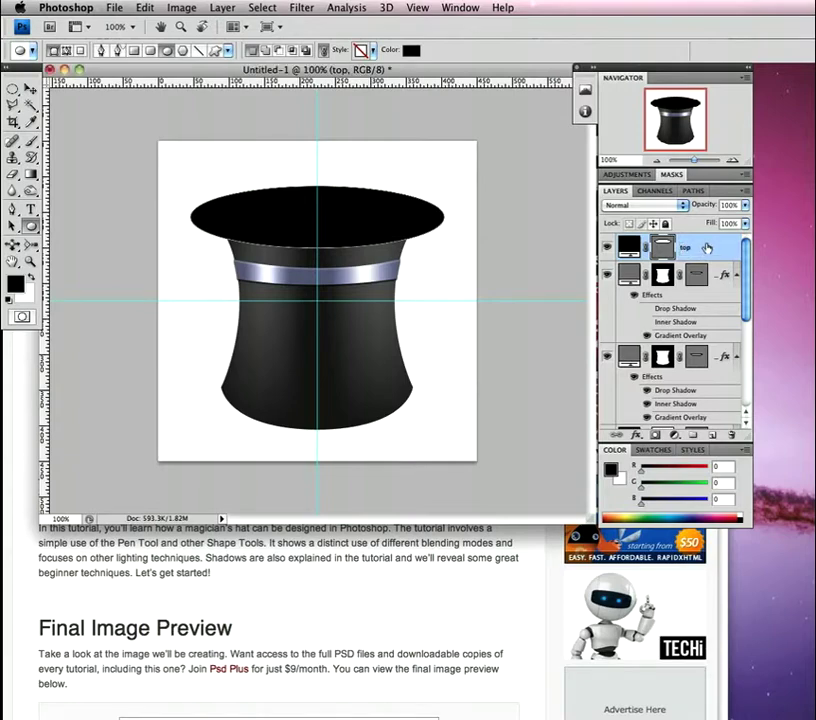
double_click(688, 254)
left_click_drag(547, 80, 150, 71)
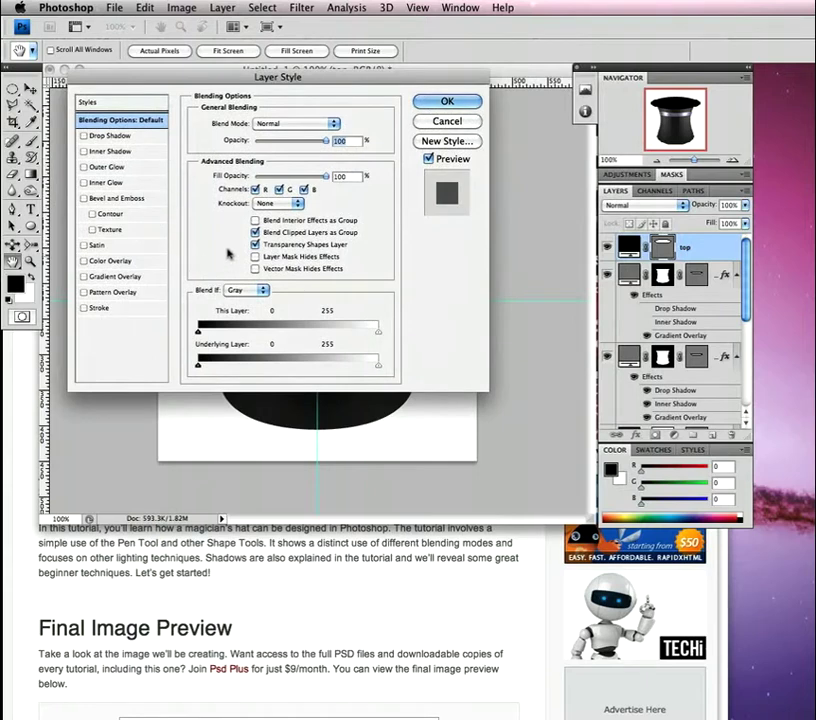
left_click(104, 135)
left_click(266, 124)
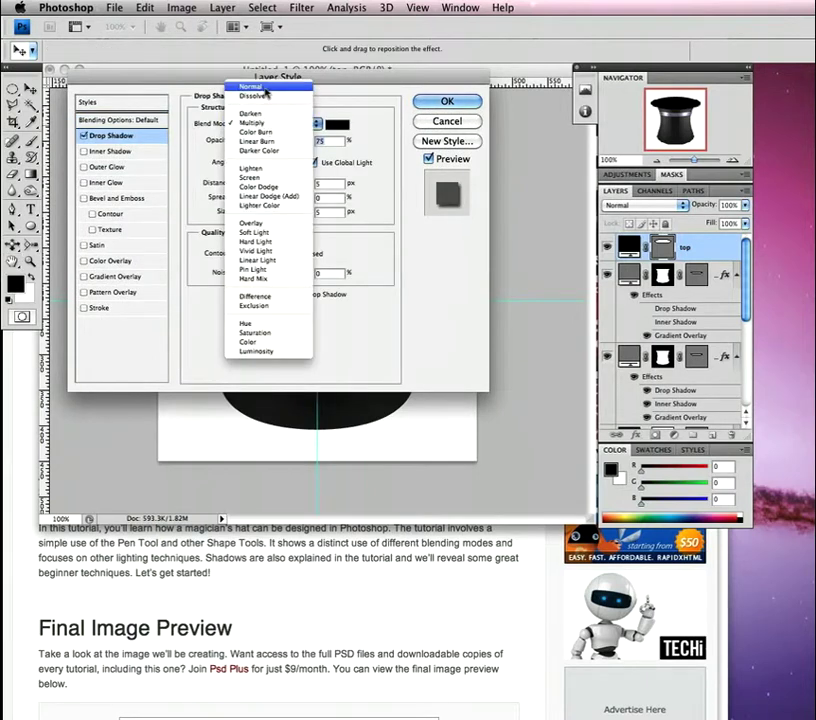
left_click(252, 86)
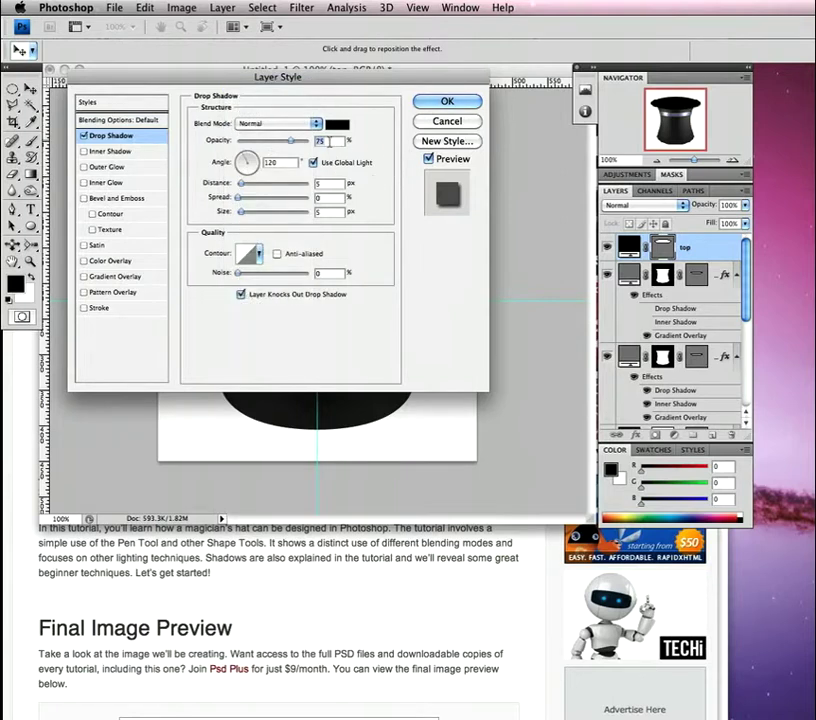
left_click(313, 160)
left_click_drag(288, 165, 228, 165)
type("90")
key("Tab")
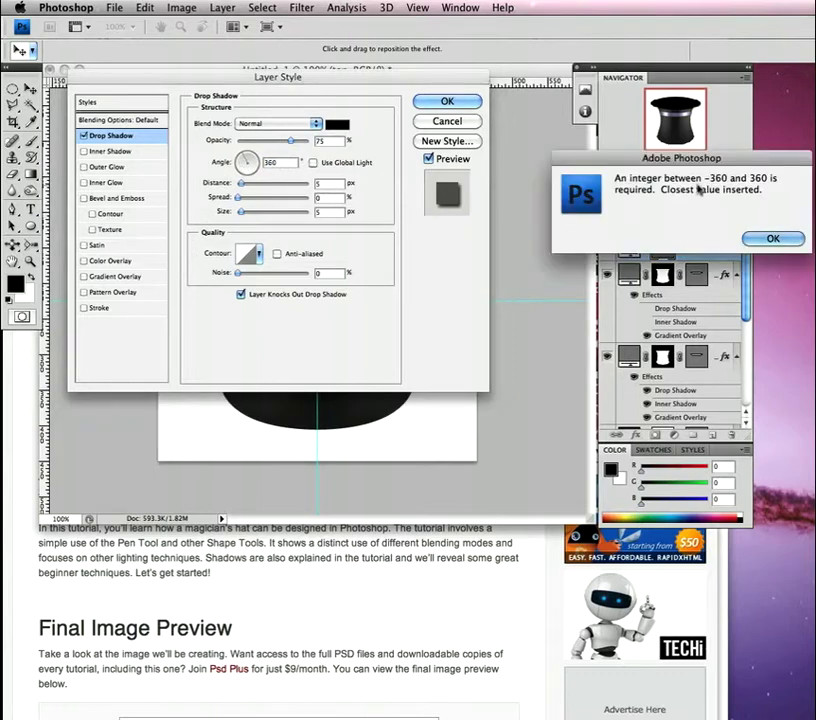
left_click(762, 238)
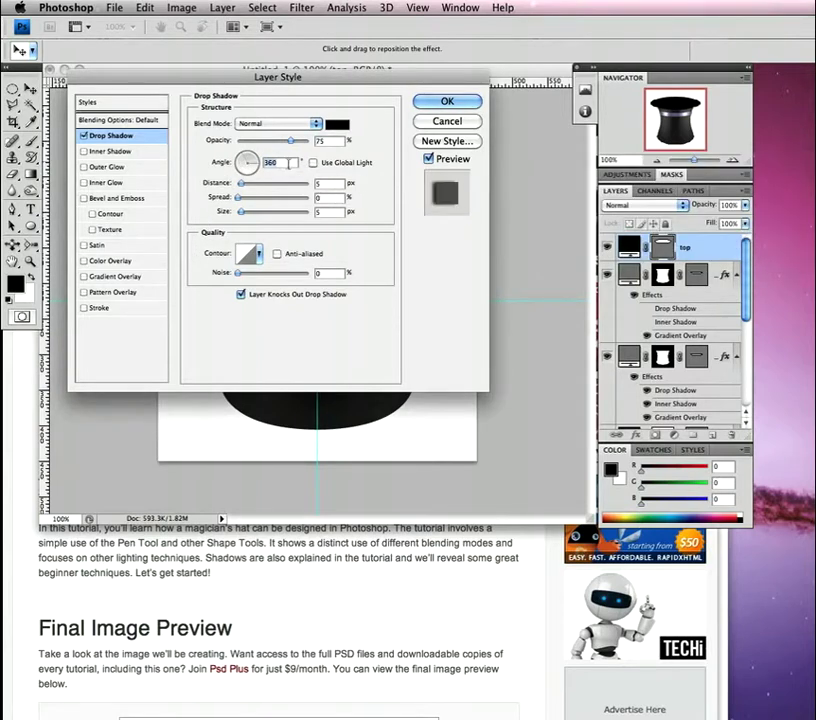
type("90")
Step: Set the drop shadow's distance and size to 1 px and give it the half-round contour
left_click(327, 184)
type("1")
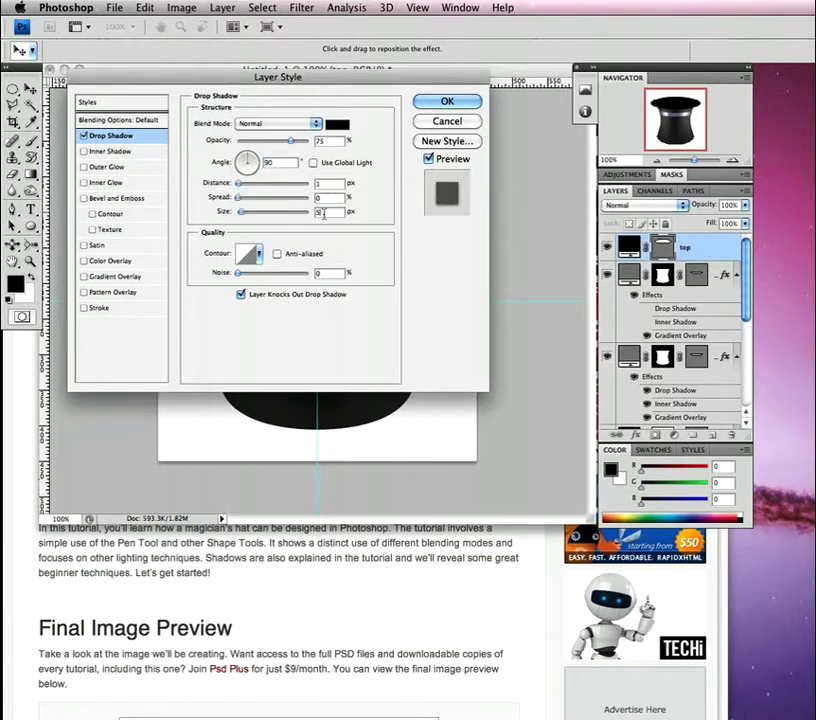
double_click(323, 212)
type("1")
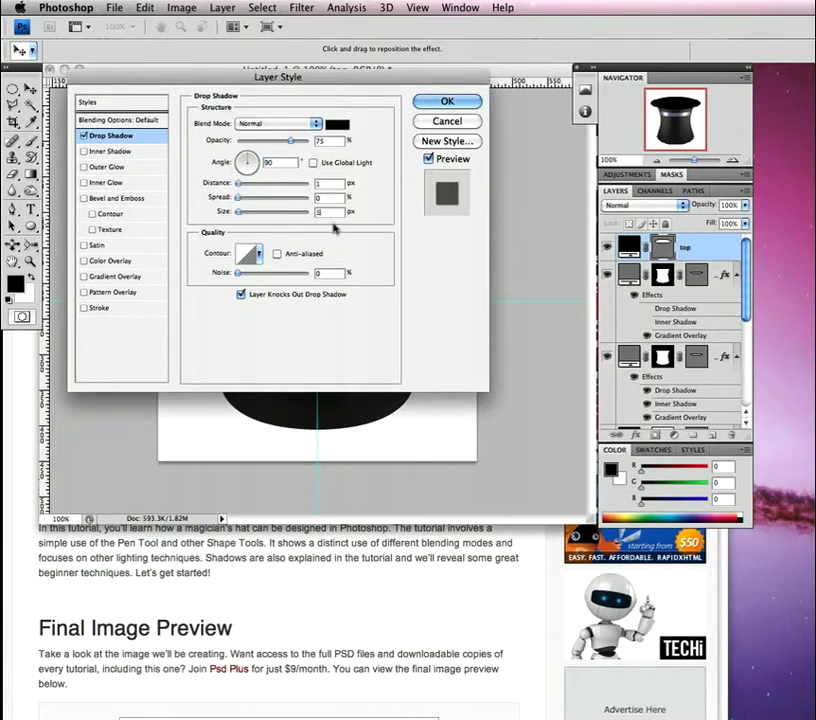
left_click(257, 255)
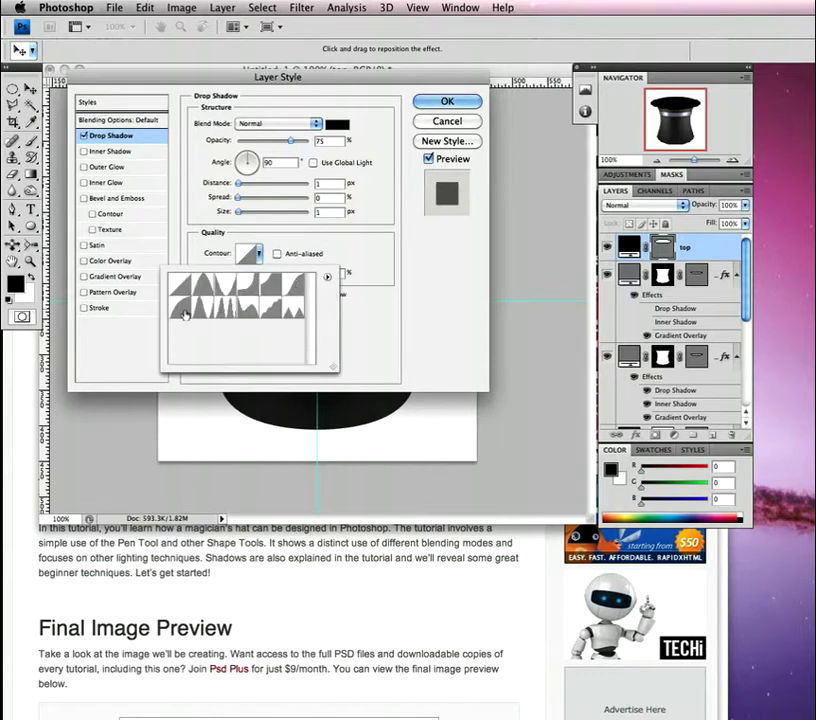
left_click(380, 245)
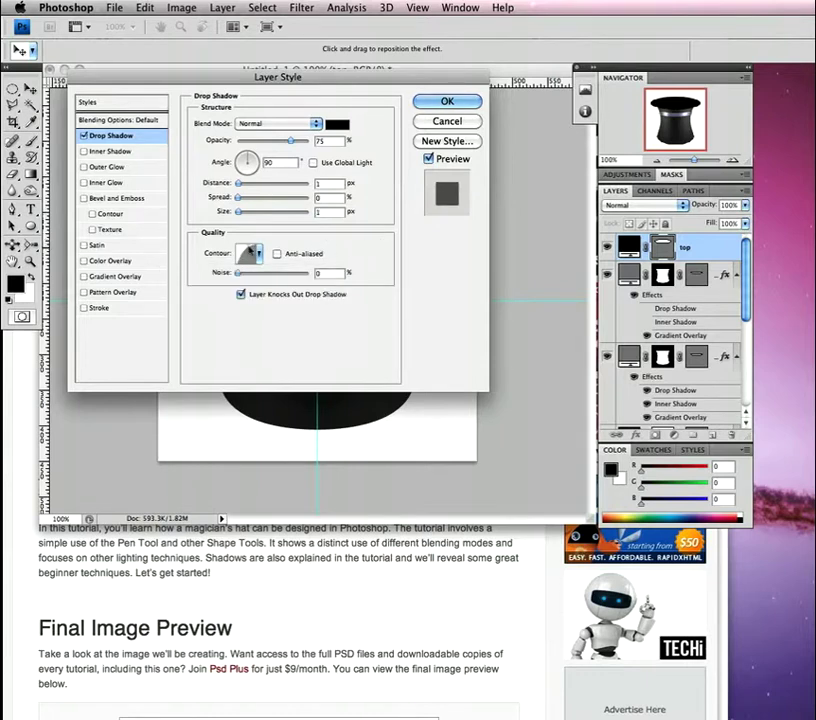
Step: Add a black-to-white gradient overlay to the "top" ellipse at 33% opacity and 150% scale, and apply the layer style
left_click(133, 279)
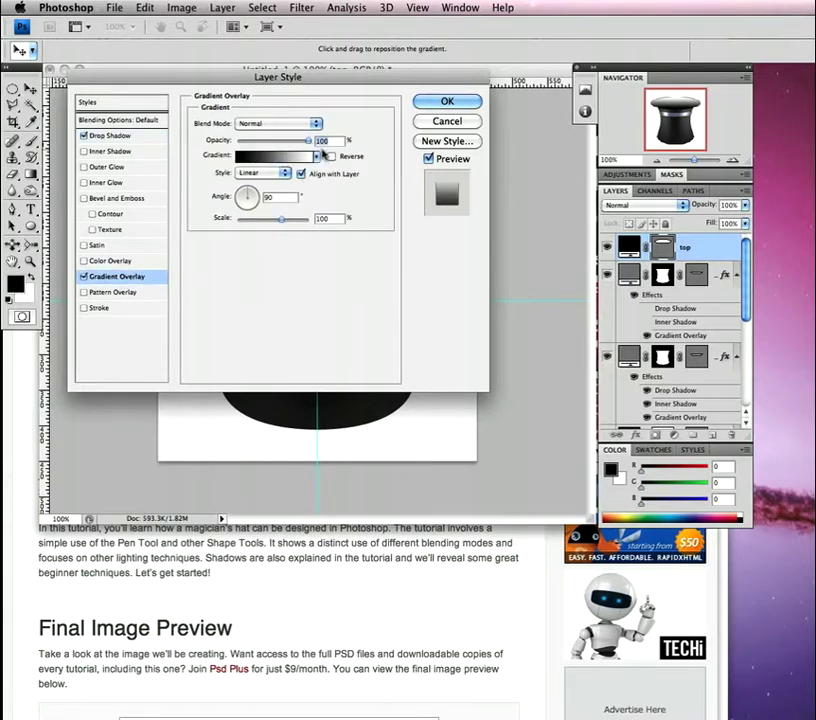
type("33")
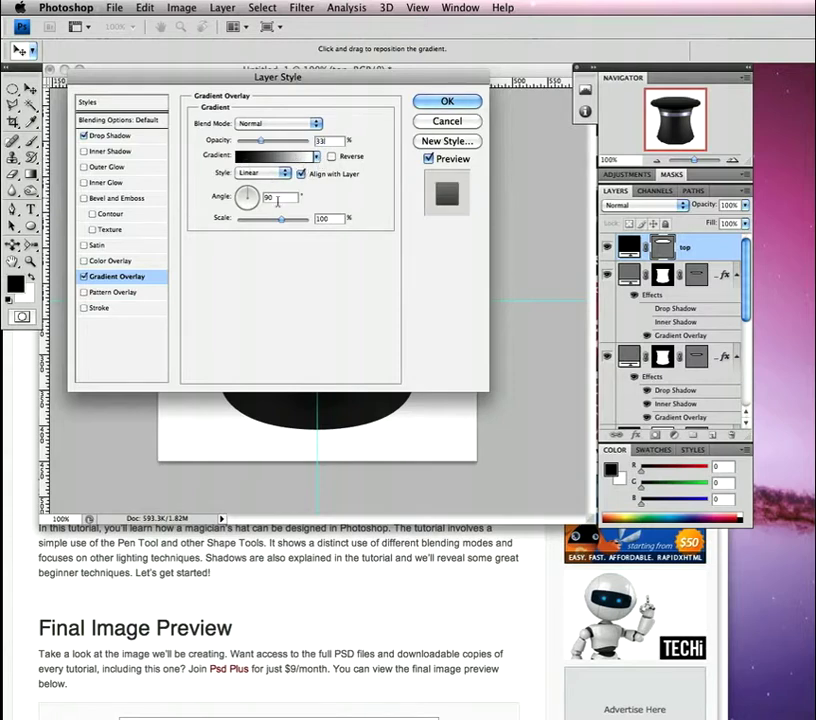
double_click(324, 218)
type("150")
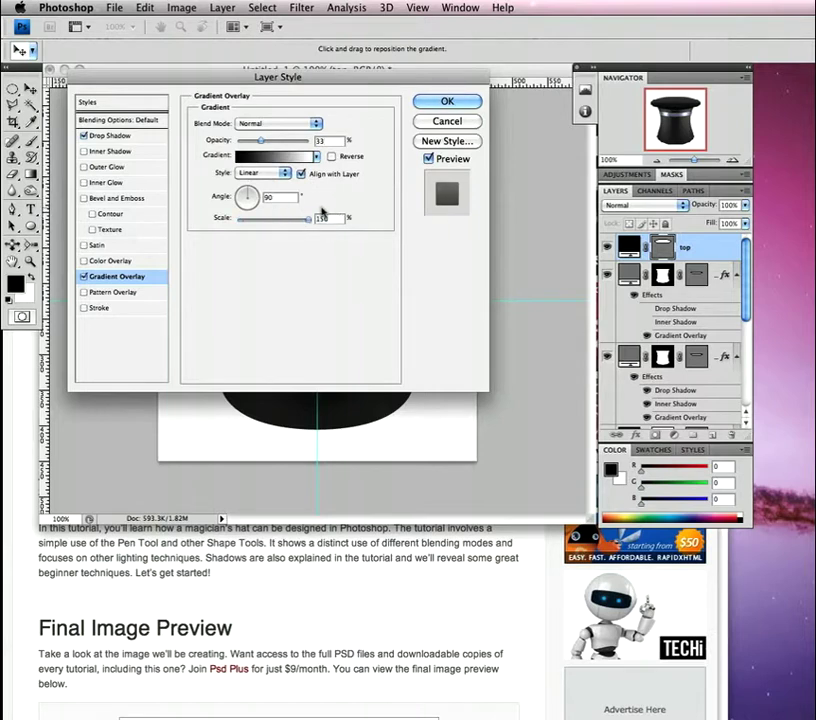
left_click_drag(371, 78, 775, 111)
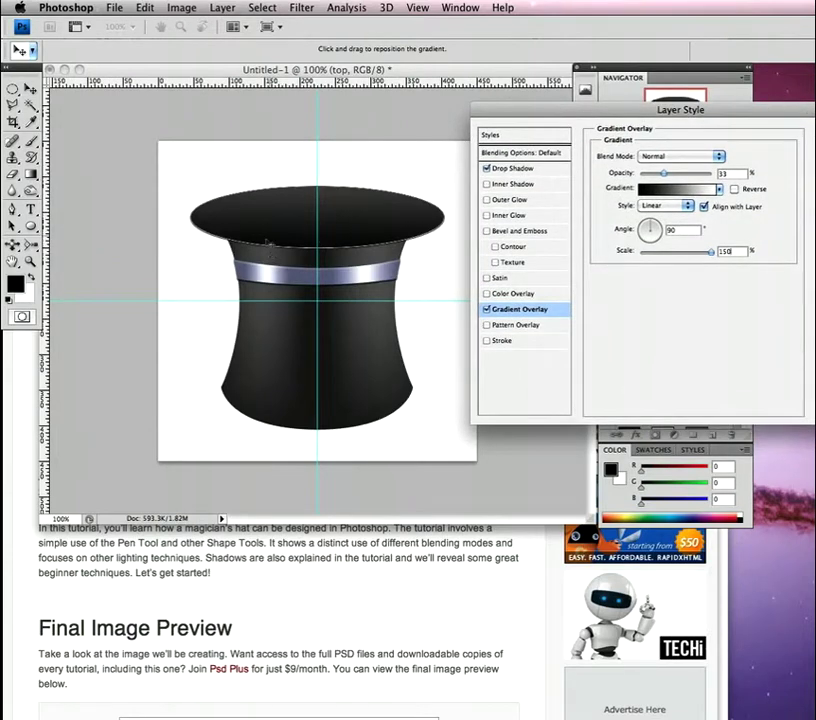
key("Return")
Step: Duplicate the "top" layer, place the copy beneath the original and nudge it down a few pixels, collapsing both effects lists
key("u")
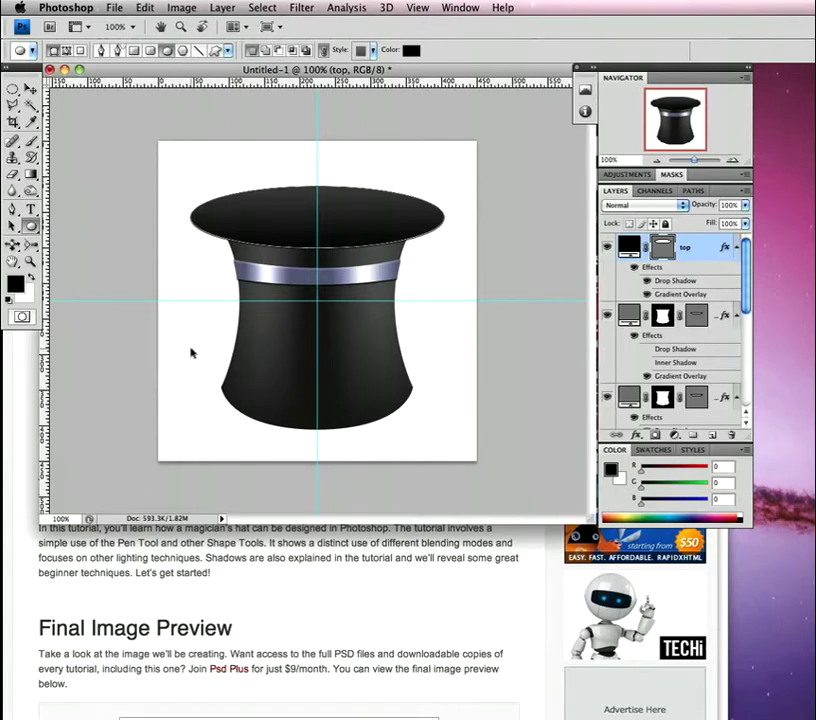
key("super+j")
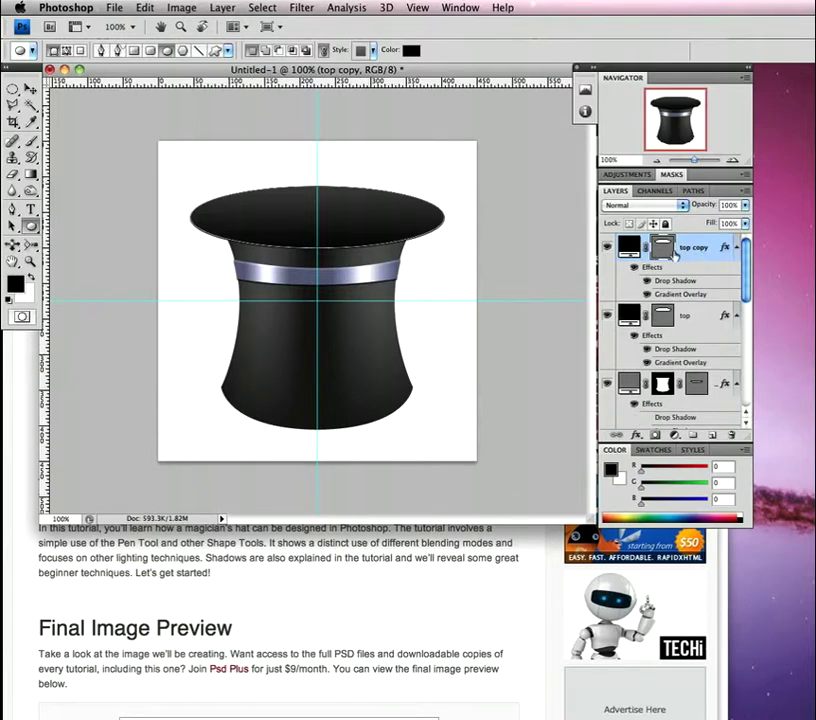
key("v")
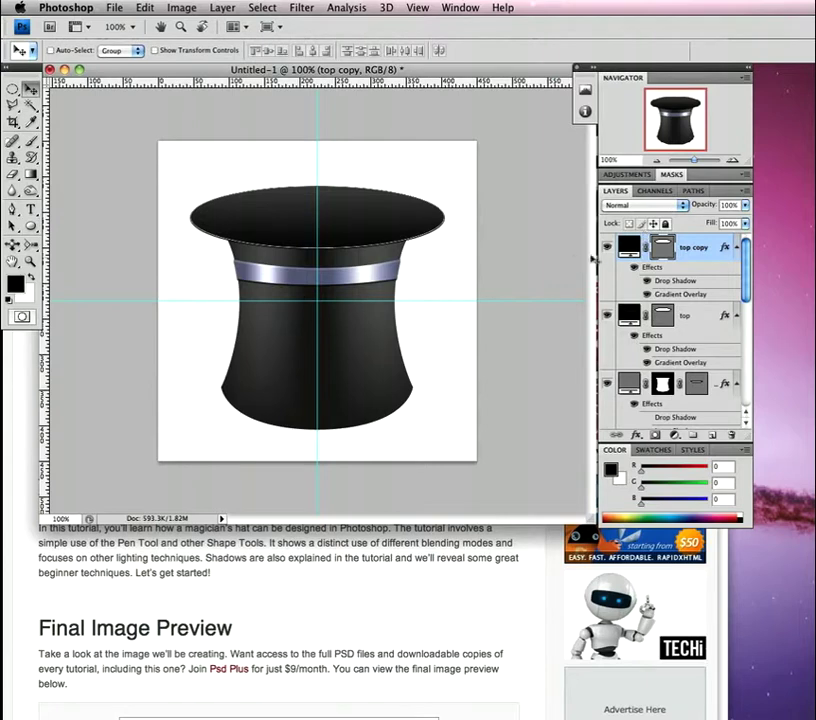
key("ctrl+[")
left_click(737, 247)
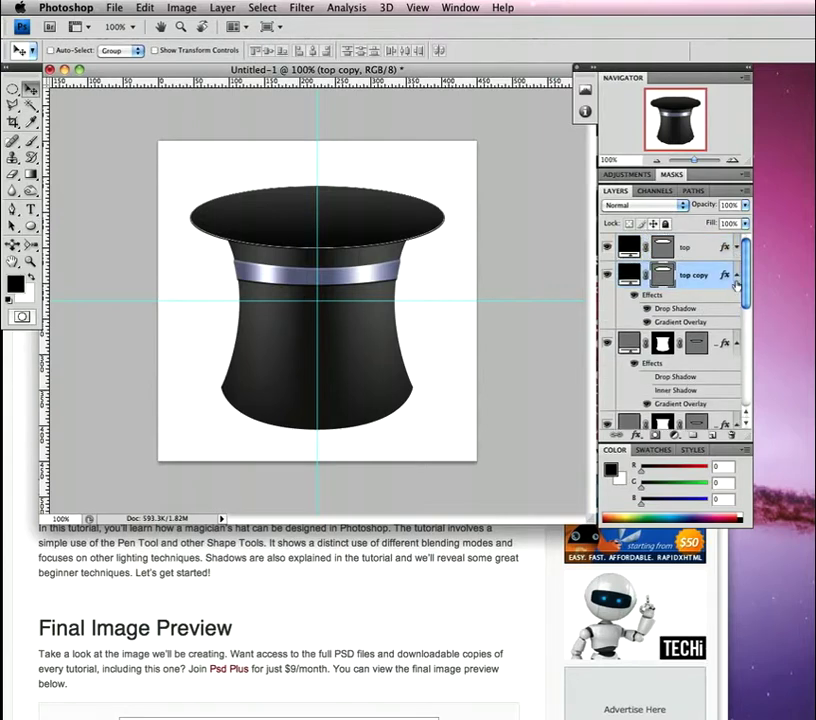
left_click(737, 276)
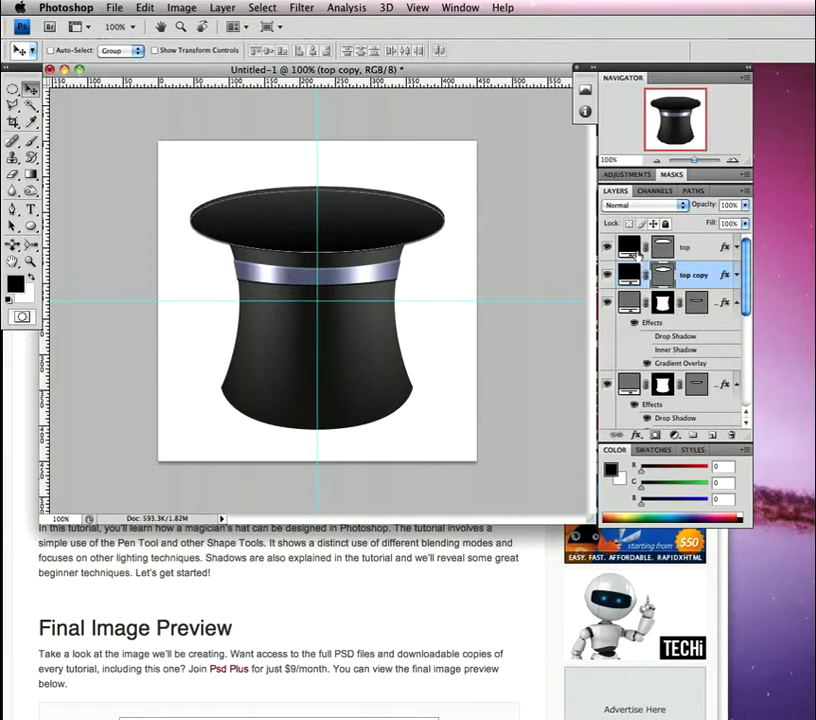
Step: Replace the drop shadow on "top copy" with an inner shadow in Normal blend mode
double_click(720, 274)
left_click_drag(545, 117, 94, 83)
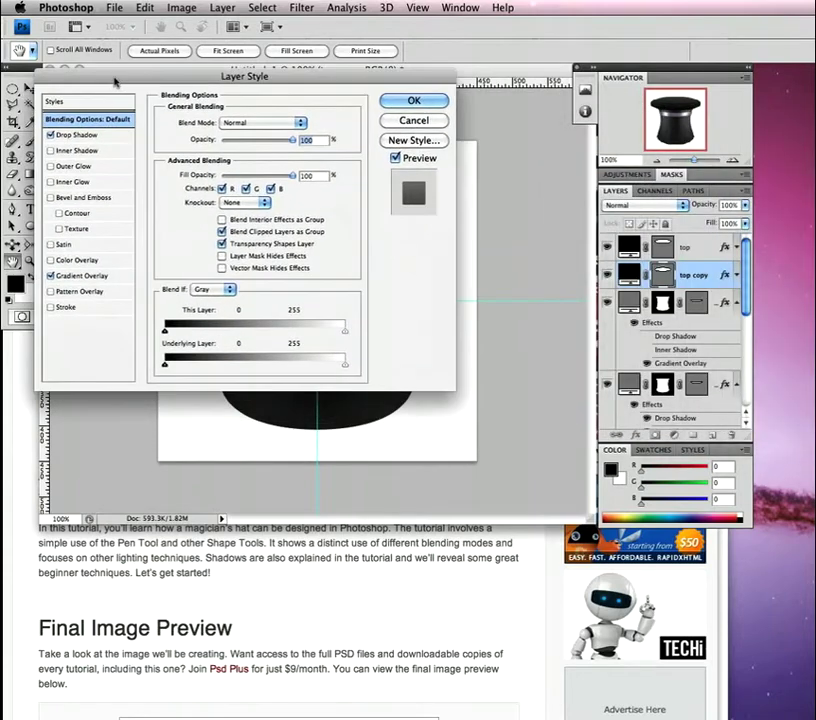
left_click(86, 150)
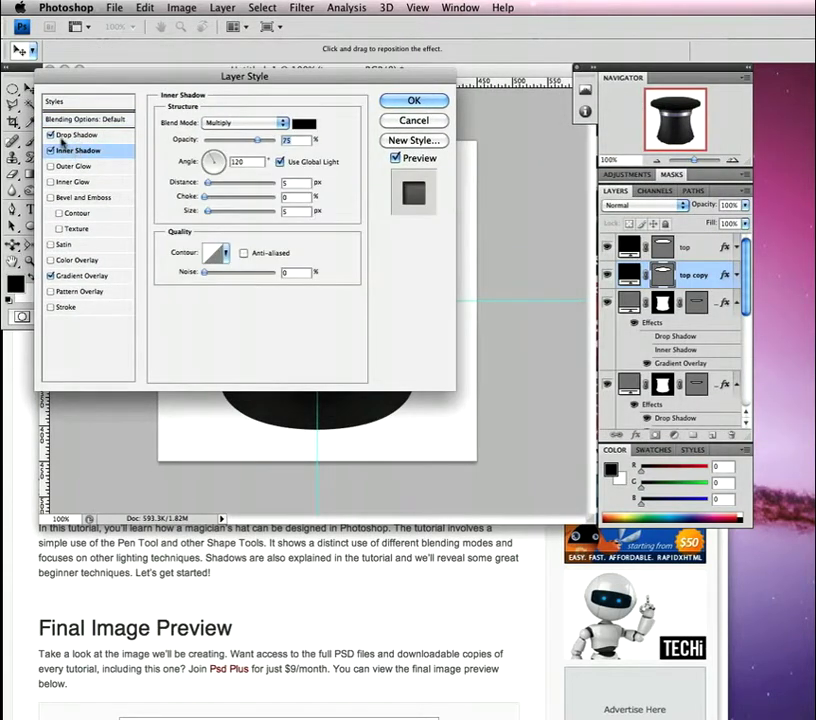
left_click(51, 134)
left_click(221, 122)
left_click(222, 119)
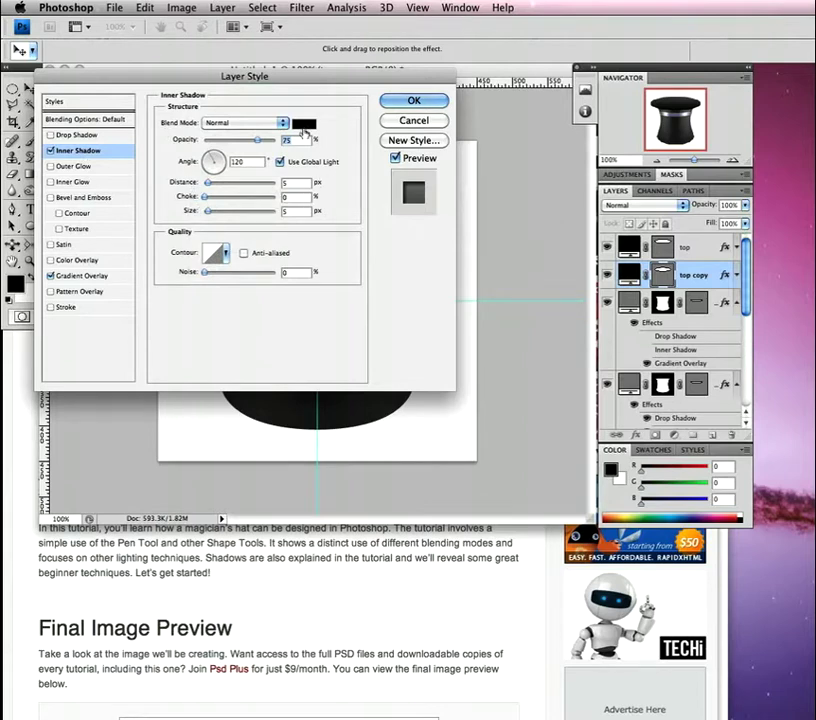
Step: Set the inner shadow to 60% opacity with global light off and an angle of -90°, and adjust its distance
type("60")
left_click(281, 161)
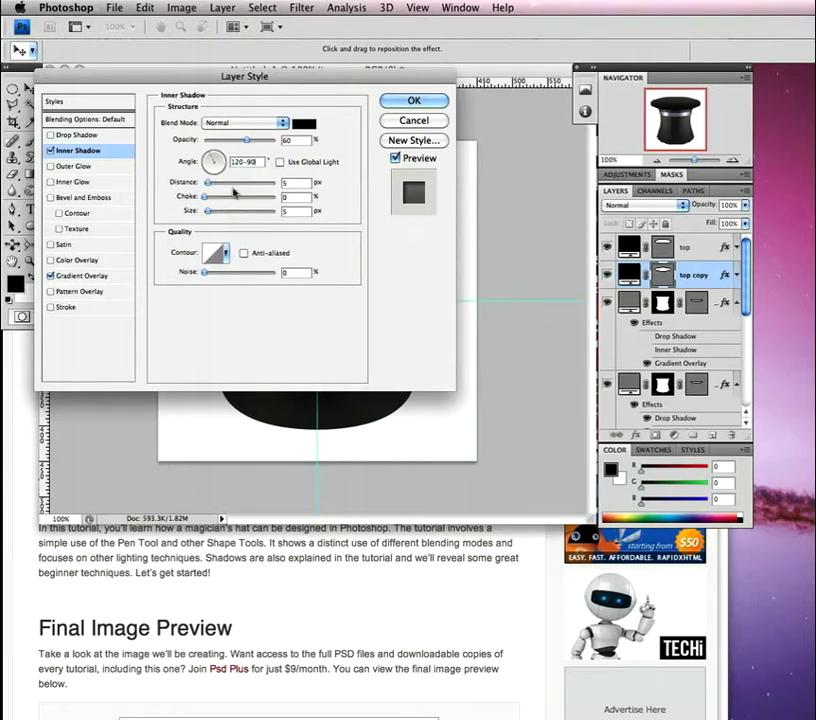
left_click_drag(262, 161, 214, 161)
type("-90")
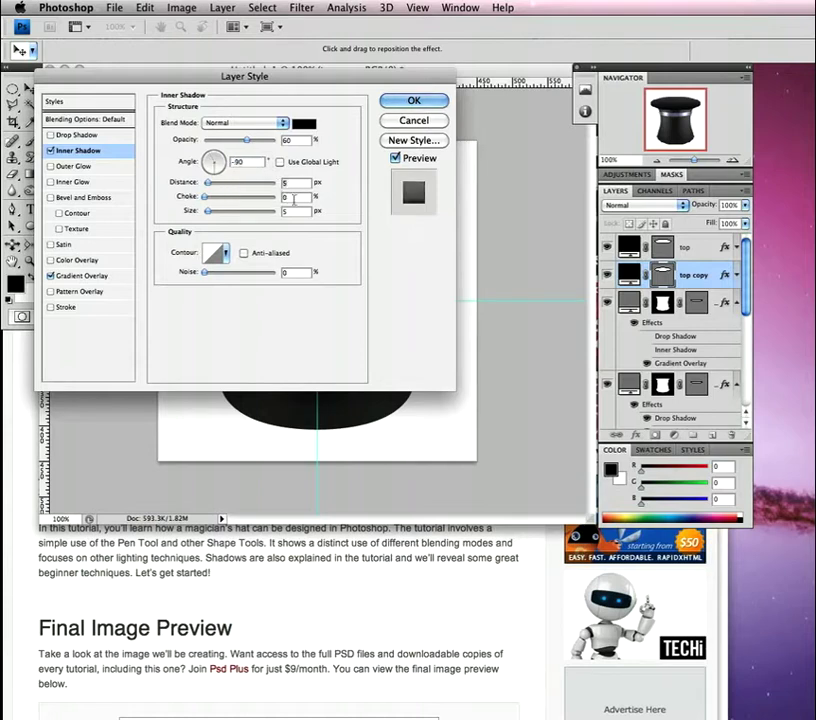
type("22")
Step: Reverse the gradient overlay on "top copy" and make it Reflected with a 60° angle and 50% scale
left_click(80, 275)
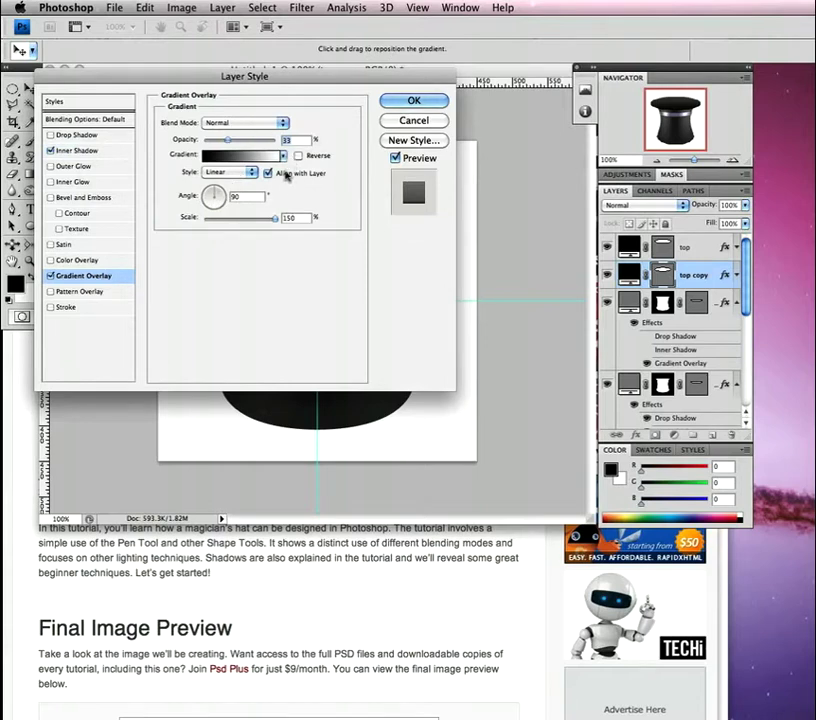
left_click(298, 156)
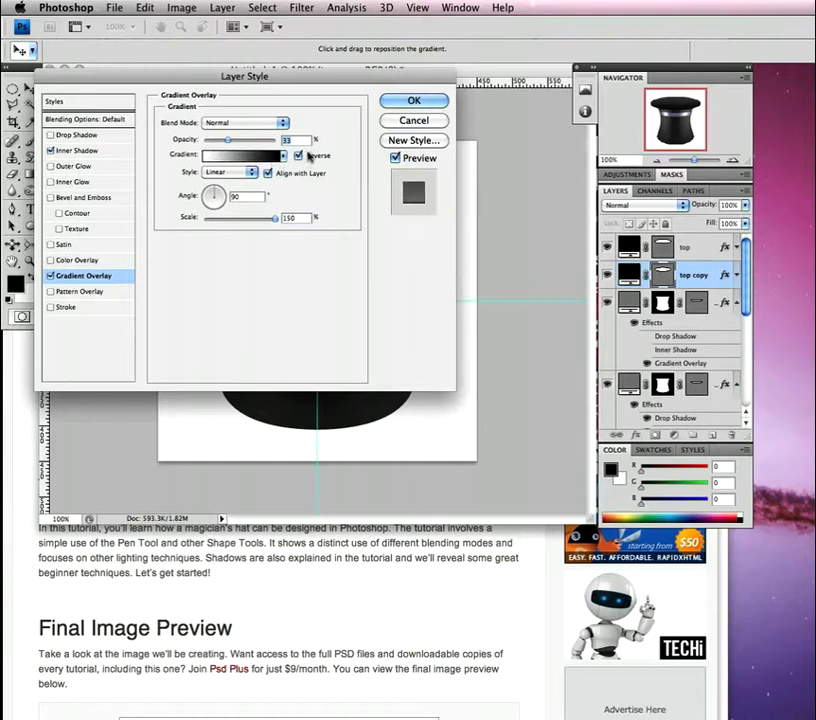
left_click(235, 172)
left_click(230, 200)
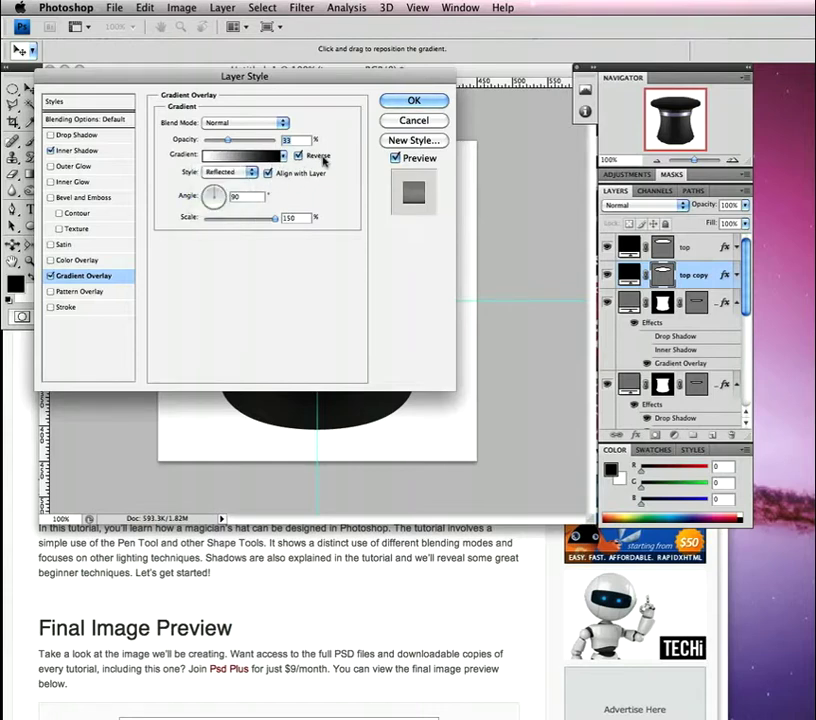
type("60")
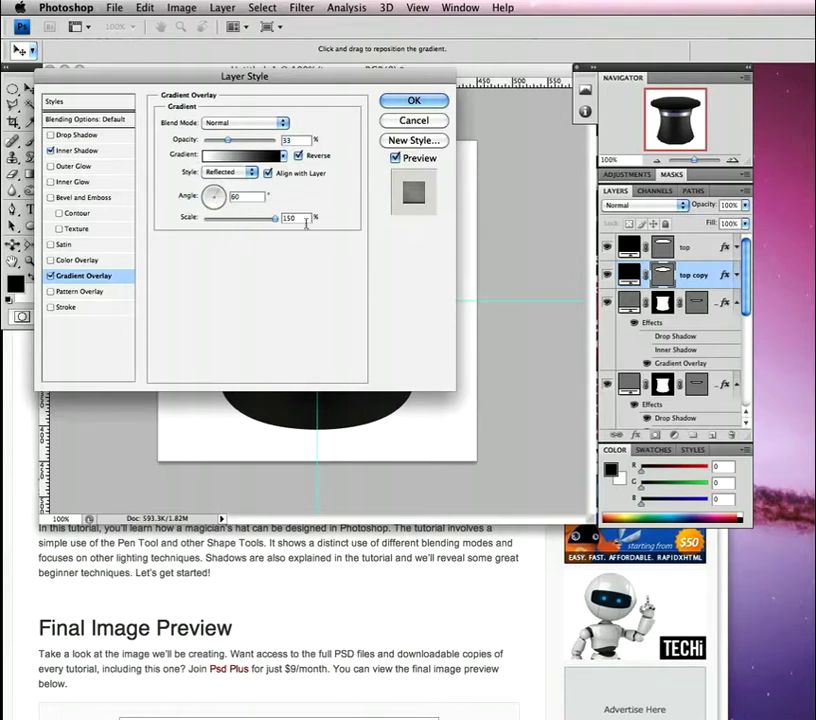
left_click_drag(302, 220, 272, 227)
type("50")
Step: Raise the gradient overlay's opacity to 35% and apply the layer style to "top copy"
left_click_drag(283, 83, 310, 295)
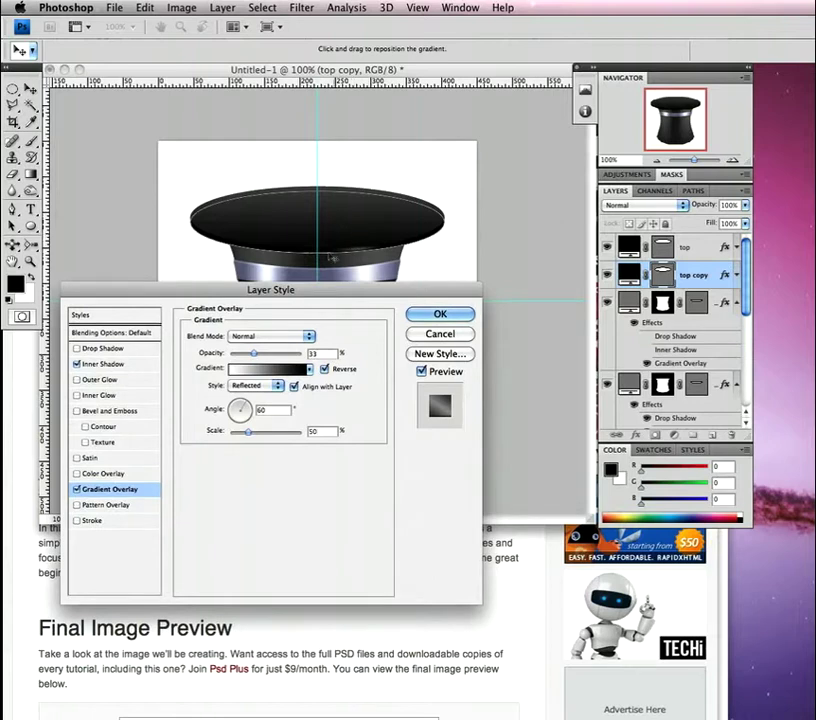
left_click_drag(292, 297, 289, 208)
left_click(316, 266)
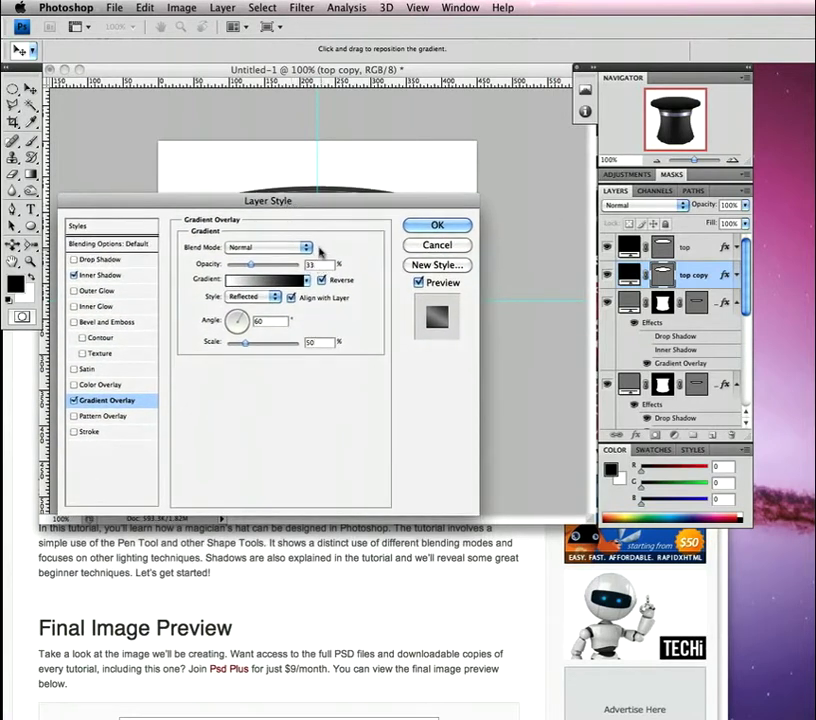
key("BackSpace")
type("5")
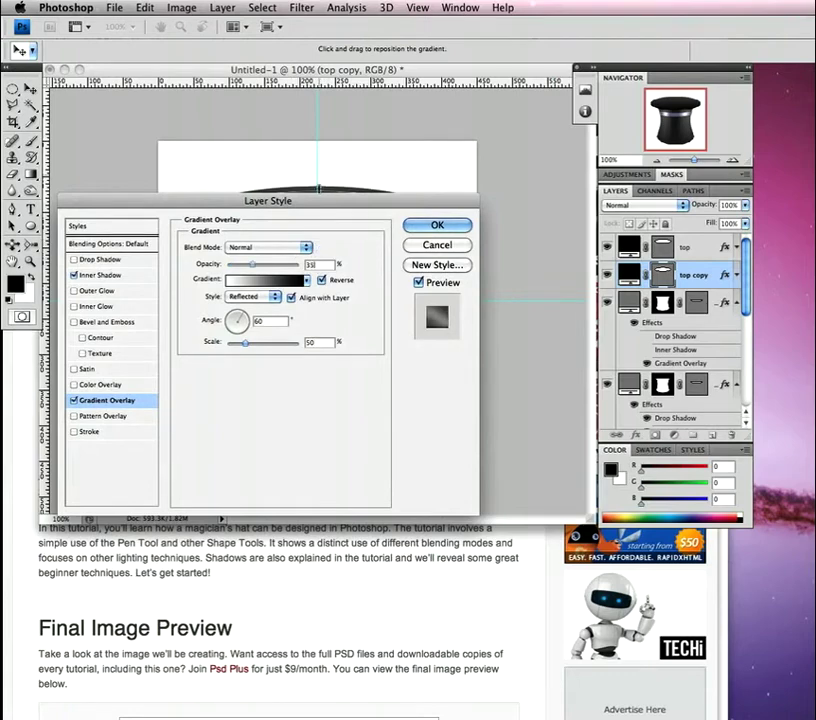
left_click_drag(322, 203, 340, 181)
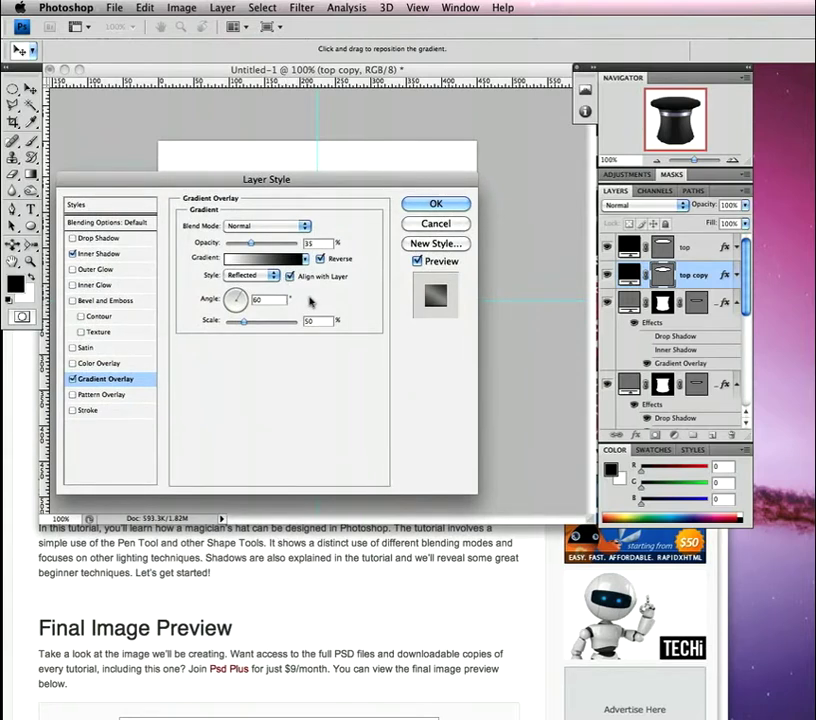
left_click(418, 203)
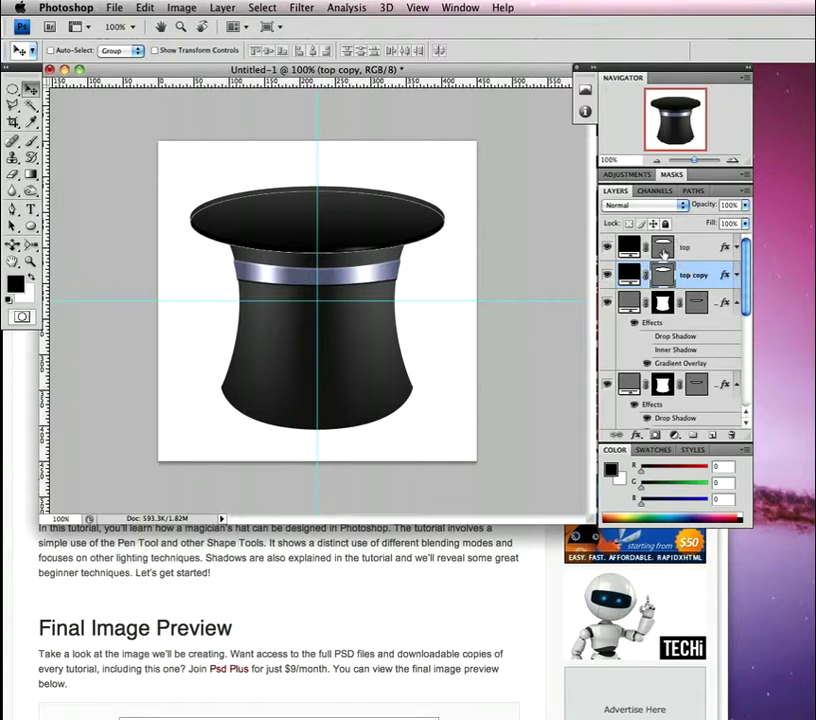
Step: Duplicate the "top copy" layer and lower the duplicate's fill to 0%
key("super+j")
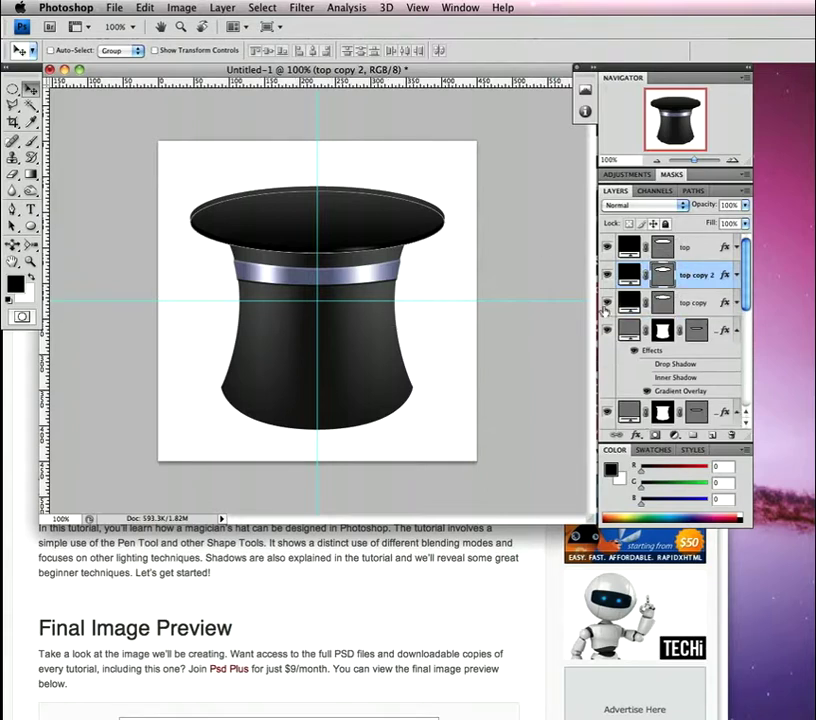
left_click_drag(711, 229, 676, 241)
Step: In the layer style of "top copy 2", turn the inner shadow back on and set the gradient overlay's blend mode to Screen
double_click(700, 273)
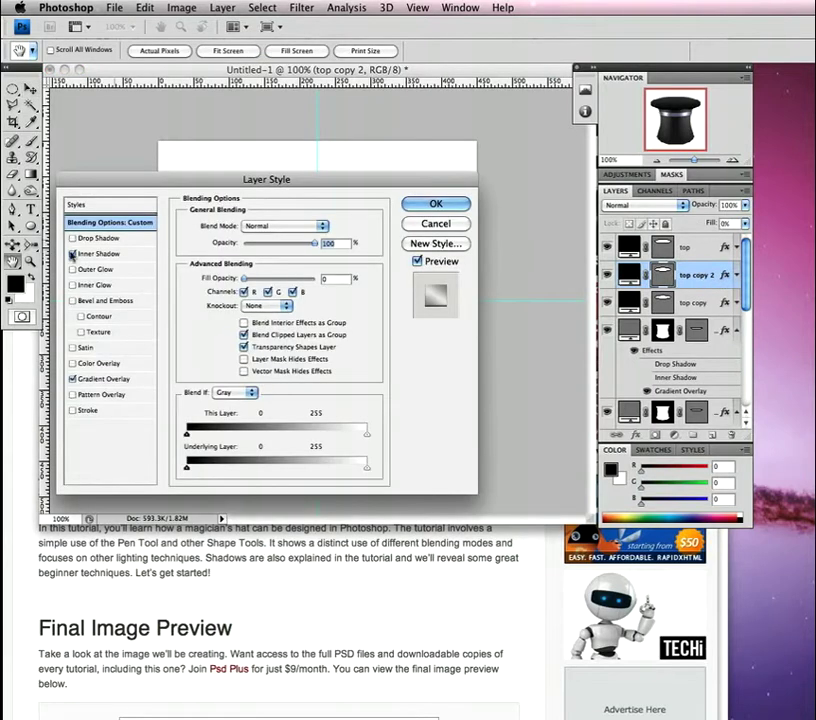
left_click(115, 379)
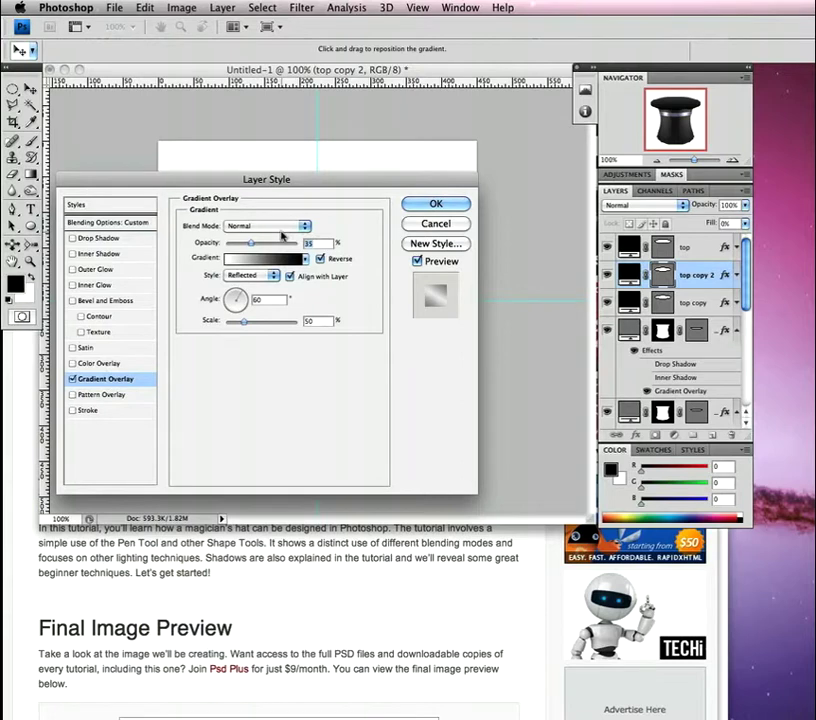
left_click(72, 254)
left_click(125, 263)
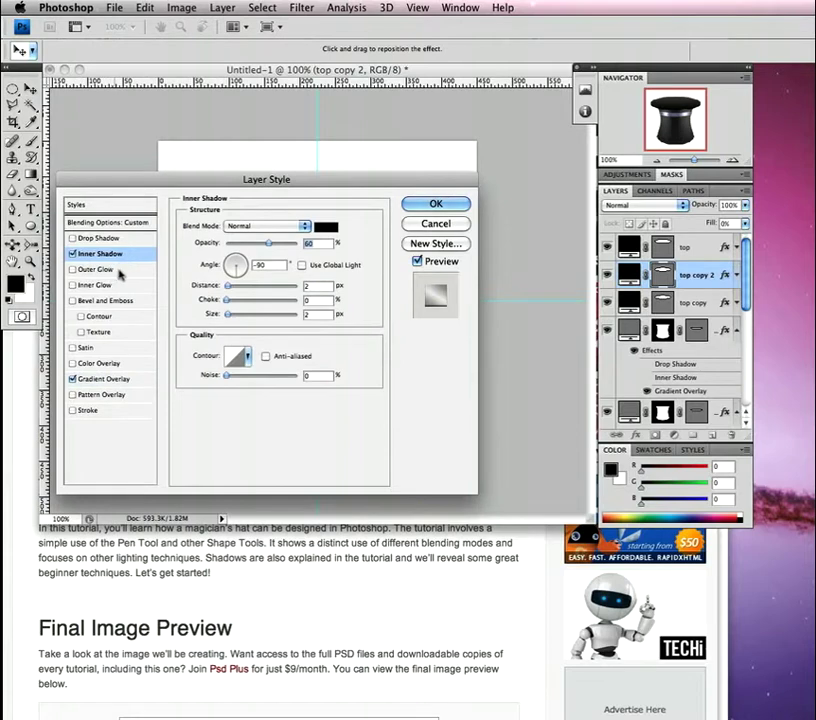
left_click(105, 379)
left_click(262, 226)
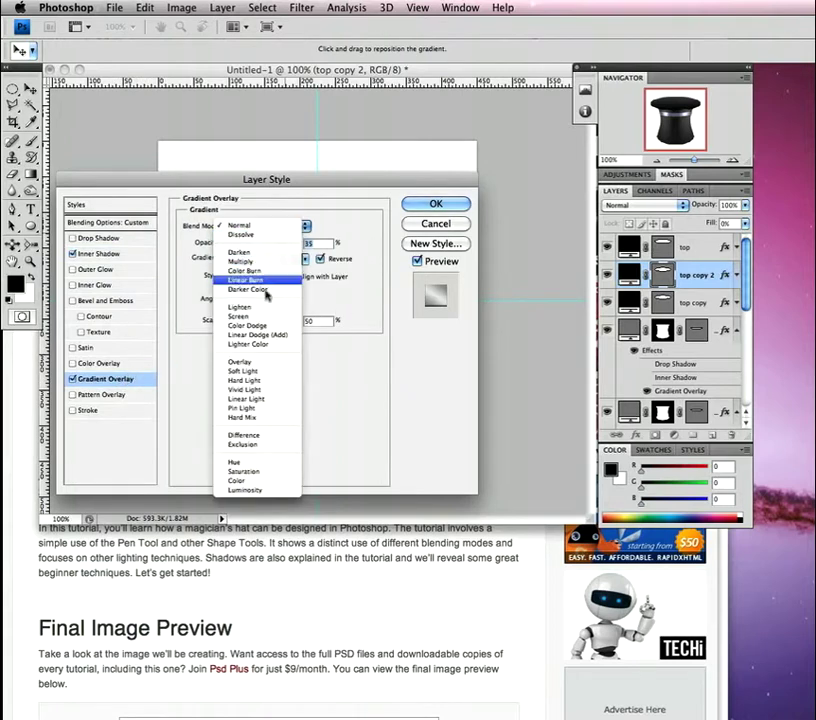
left_click(262, 316)
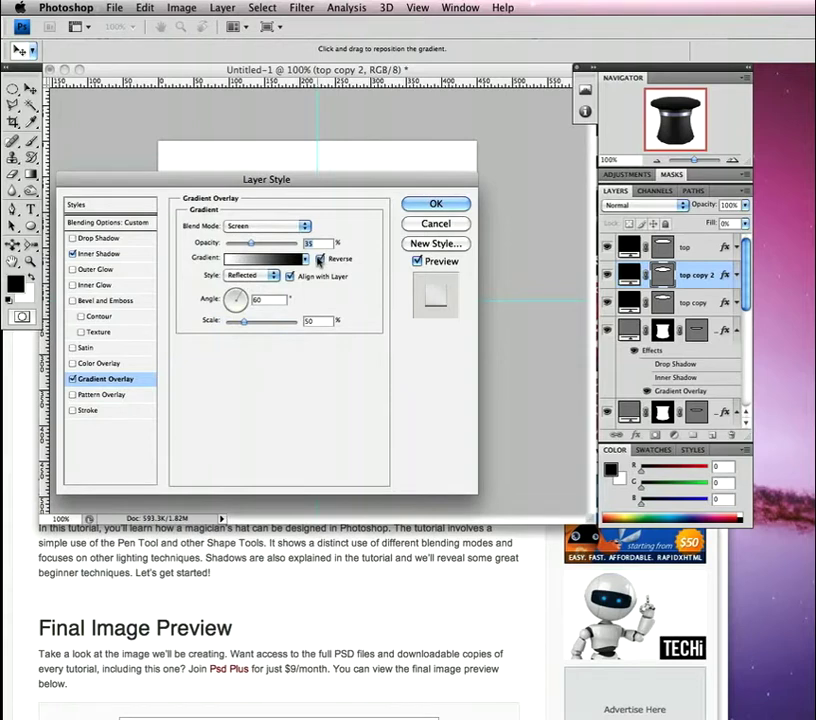
Step: Set the gradient overlay on "top copy 2" to 28% opacity, a -65° angle and 52% scale, and apply the layer style
type("28")
double_click(262, 300)
type("-65")
double_click(312, 320)
type("52")
left_click(419, 208)
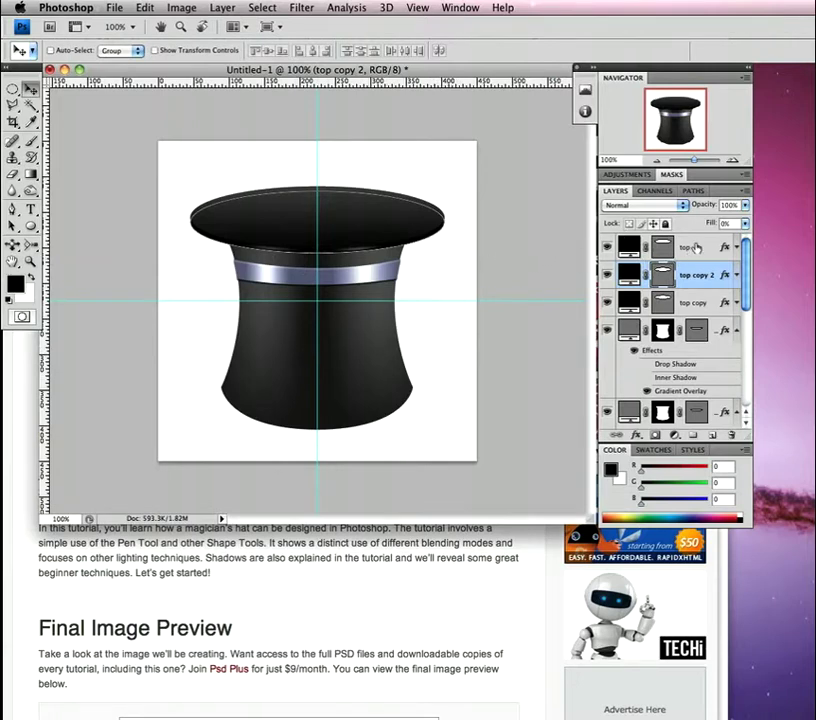
Step: Review the gradient overlay settings of the "top copy" layer against the hat's brim, and close the layer style
left_click(694, 247)
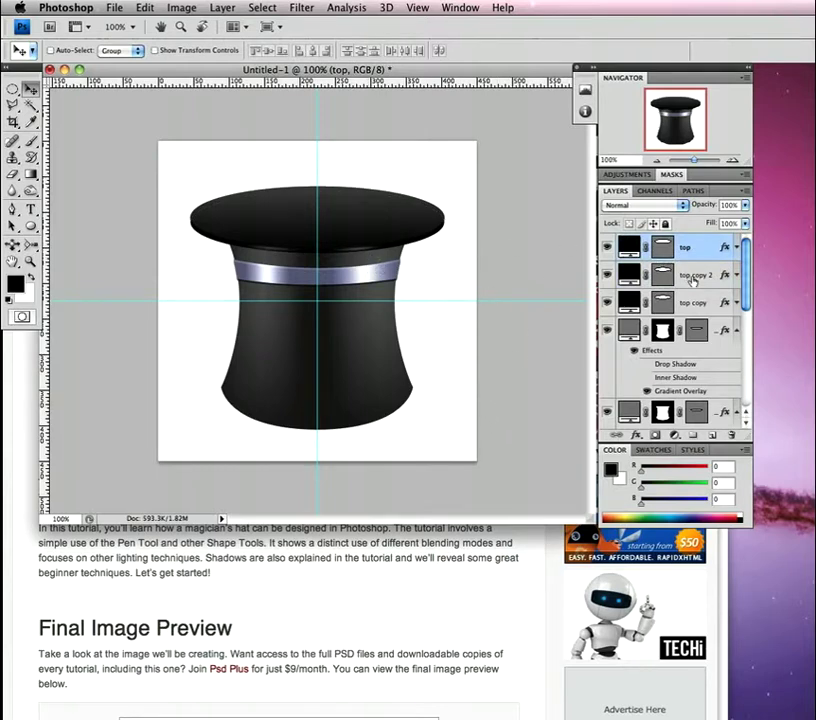
left_click(709, 305)
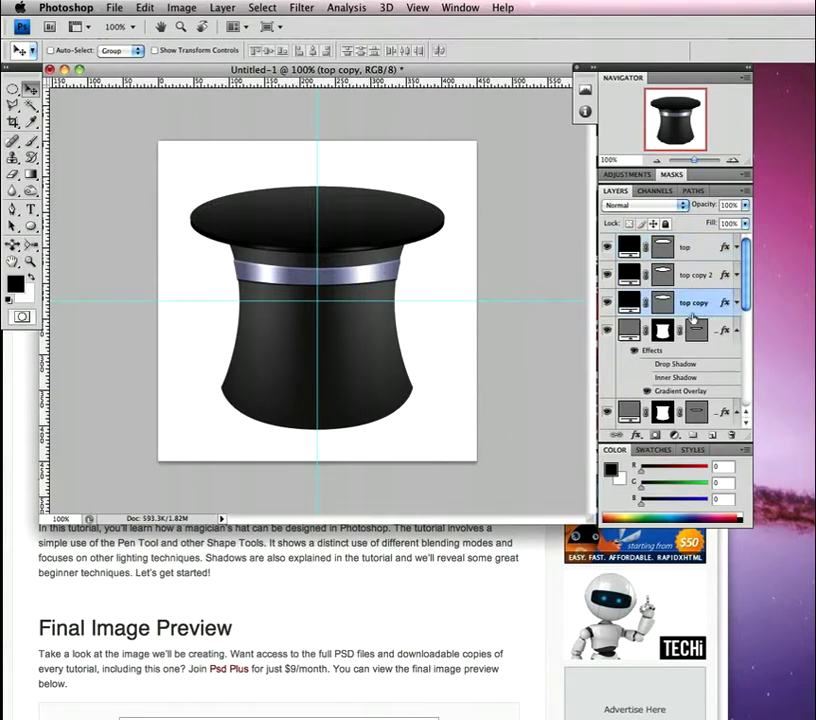
double_click(709, 300)
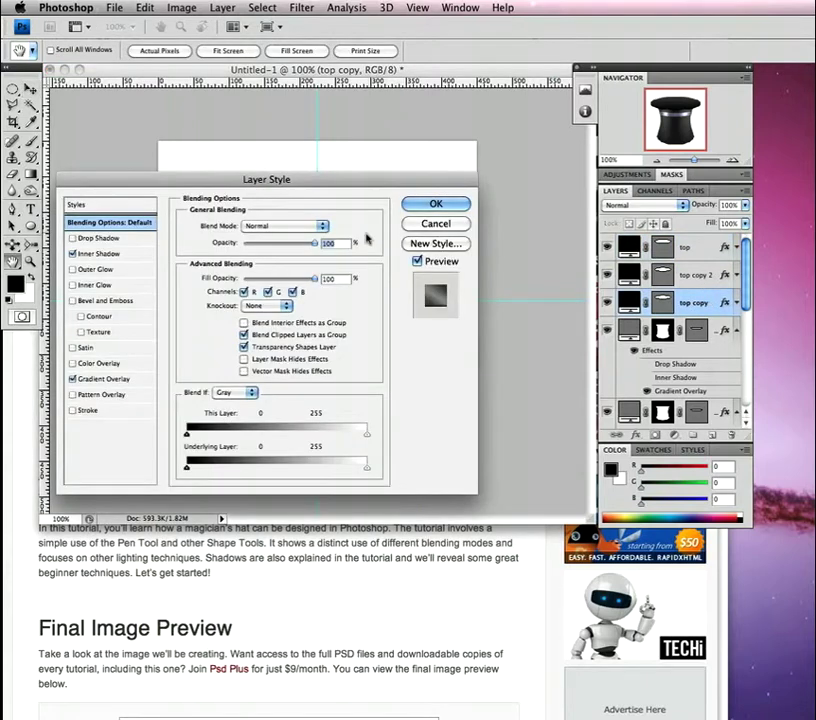
left_click_drag(364, 181, 489, 293)
left_click(232, 490)
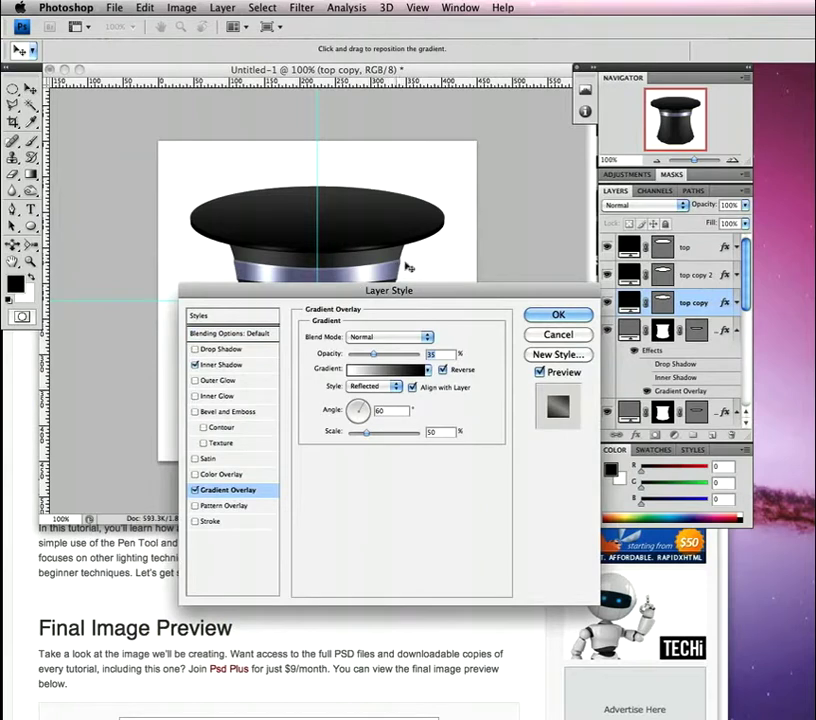
left_click(555, 316)
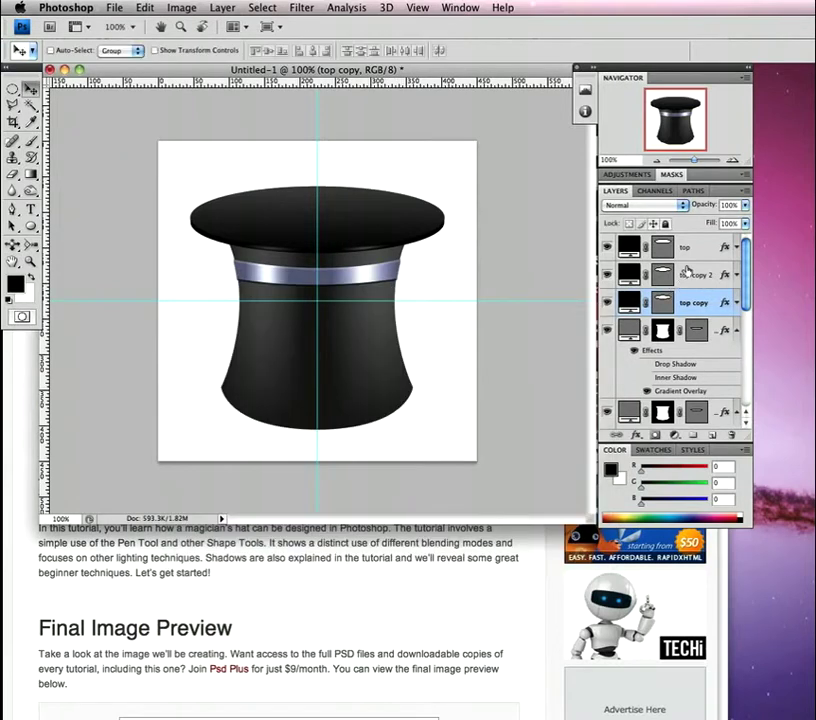
Step: Review the Gradient Overlay settings in the top copy 2 layer's style
double_click(686, 272)
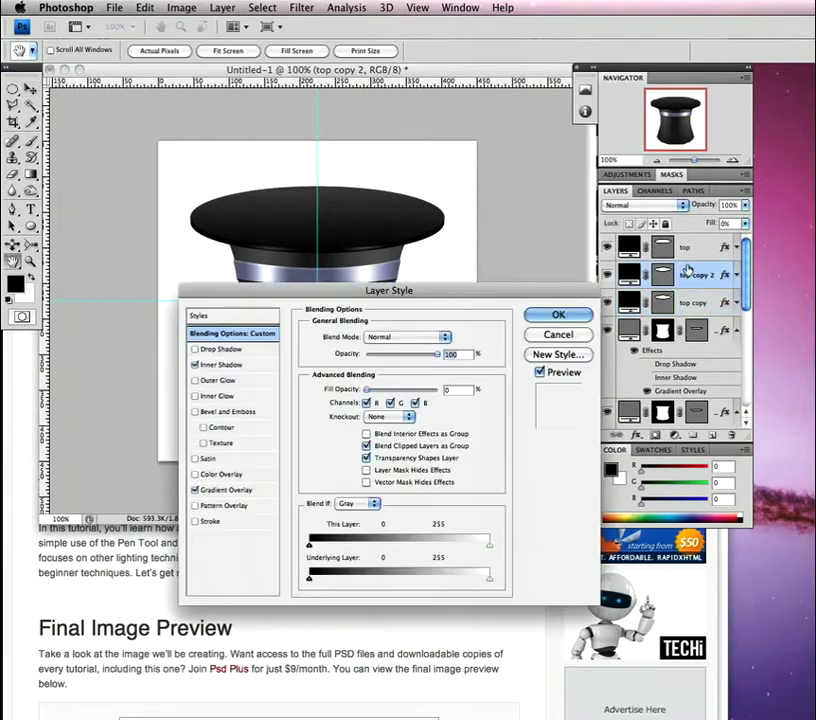
left_click(219, 491)
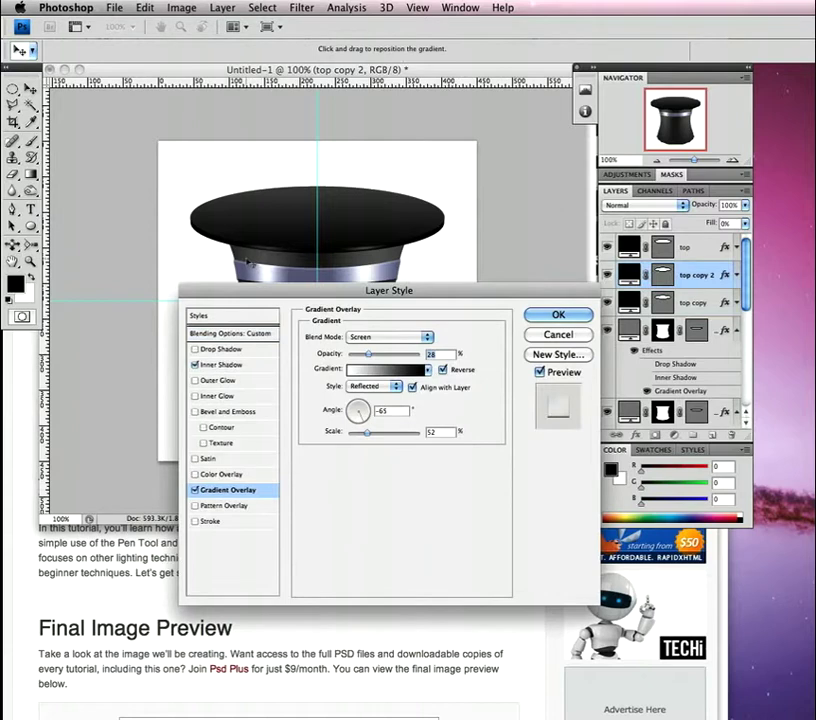
left_click(557, 314)
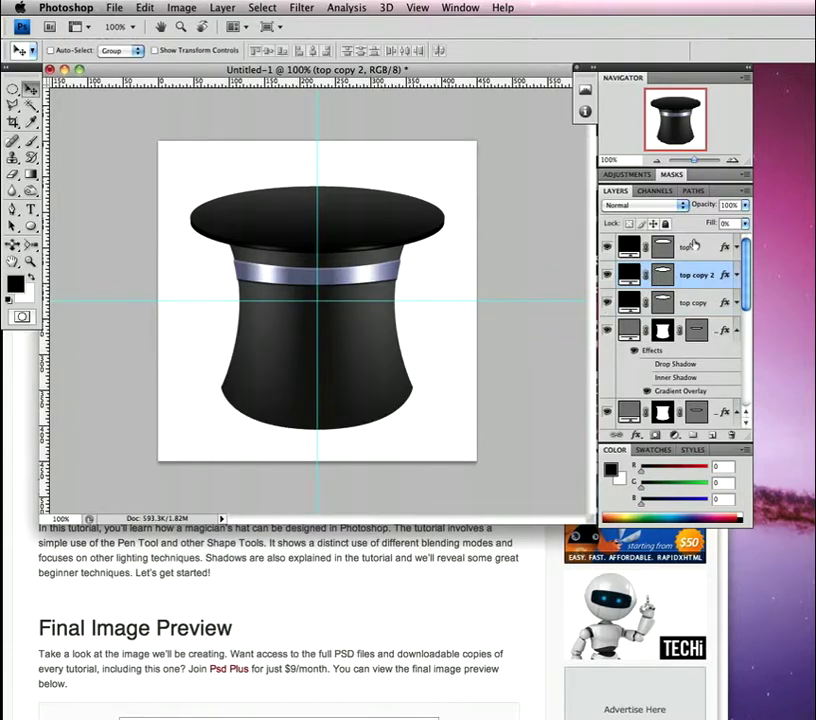
Step: Draw a black ellipse centred on the vertical guide inside the hat's brim, above the top layer, and clear its inherited layer style
left_click(694, 246)
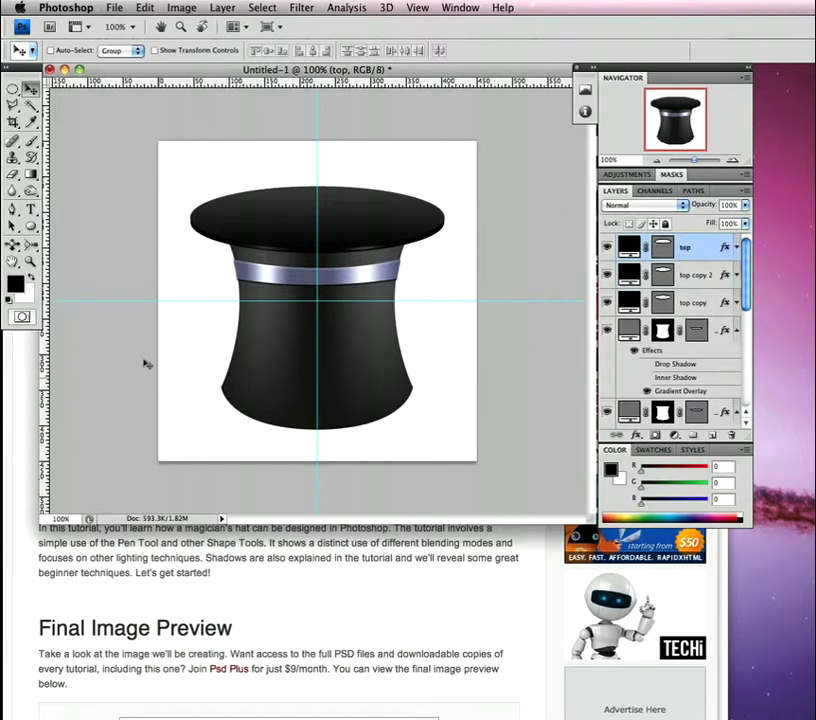
key("u")
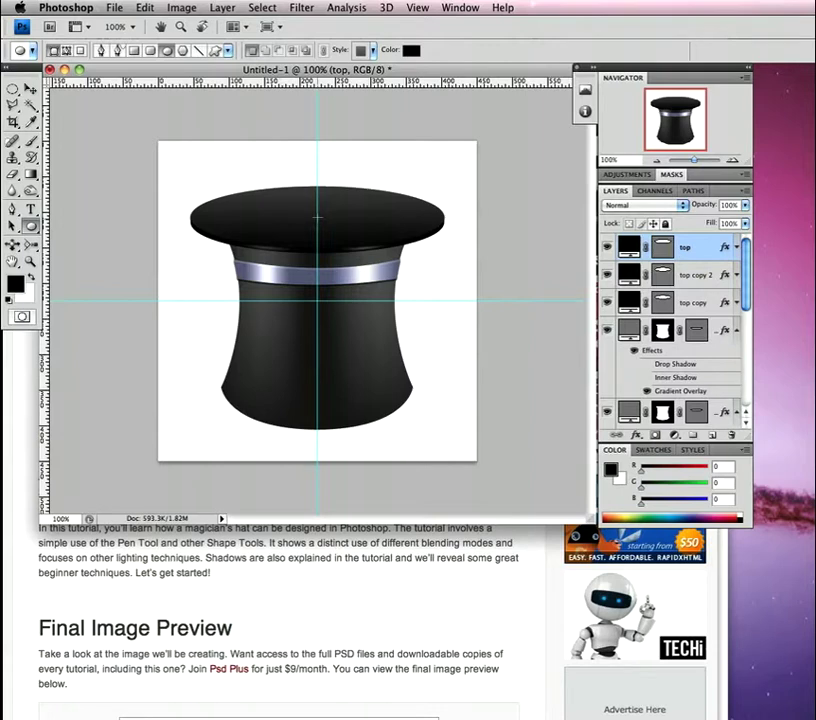
left_click_drag(317, 210, 414, 230)
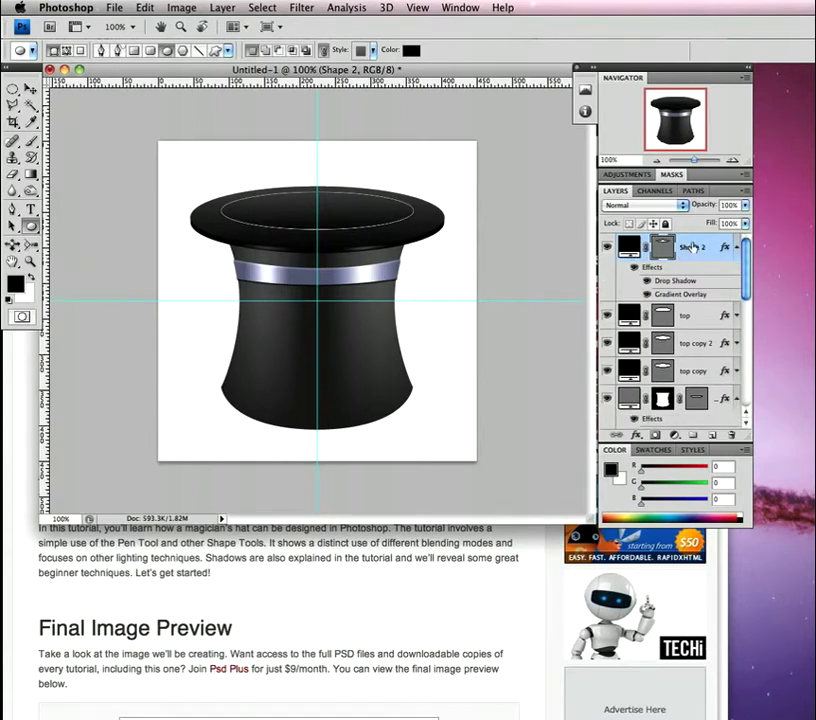
right_click(693, 247)
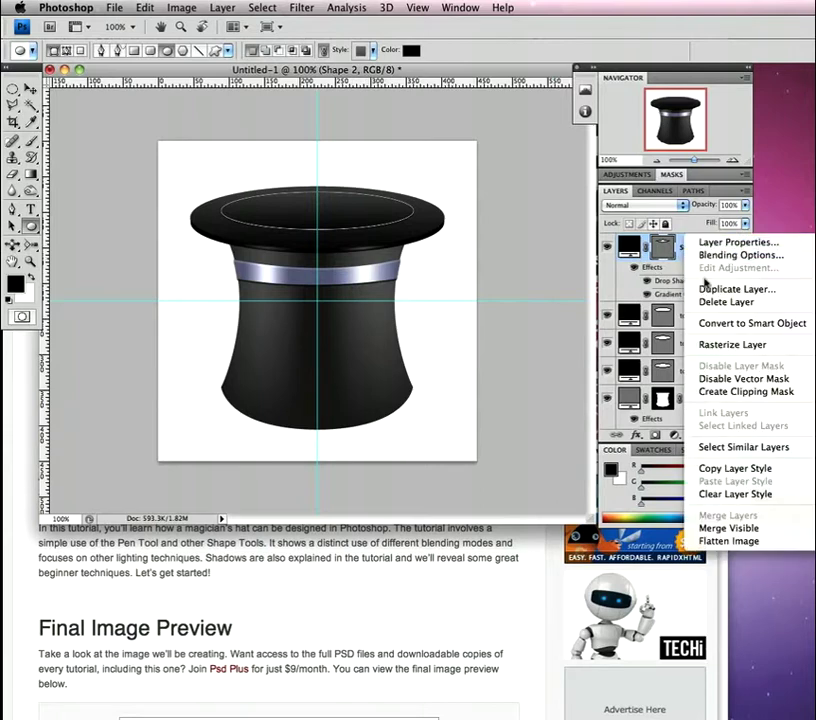
left_click(704, 490)
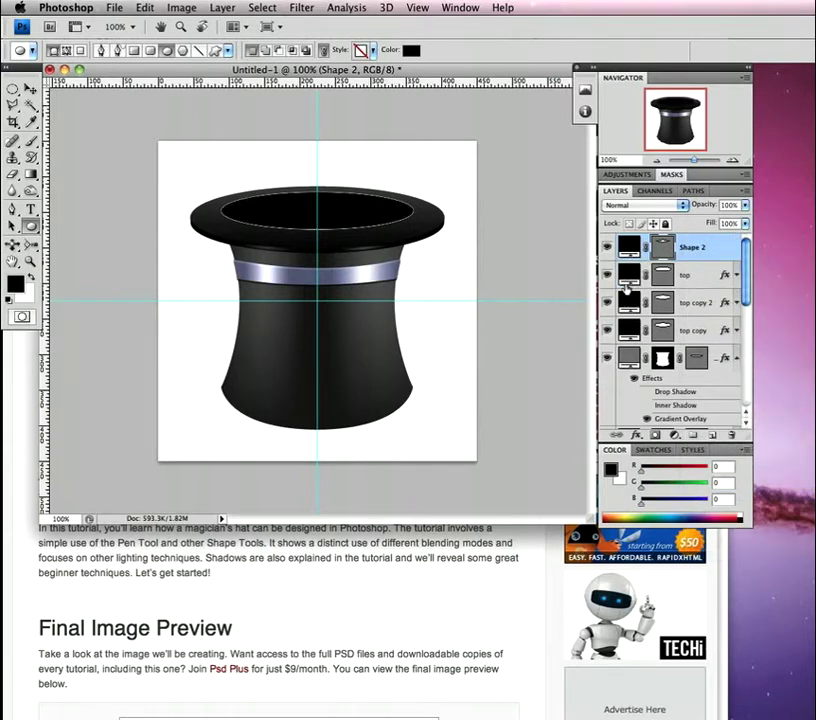
Step: Add an Inner Shadow to the Shape 2 layer with Normal blend mode and 80% opacity
double_click(718, 248)
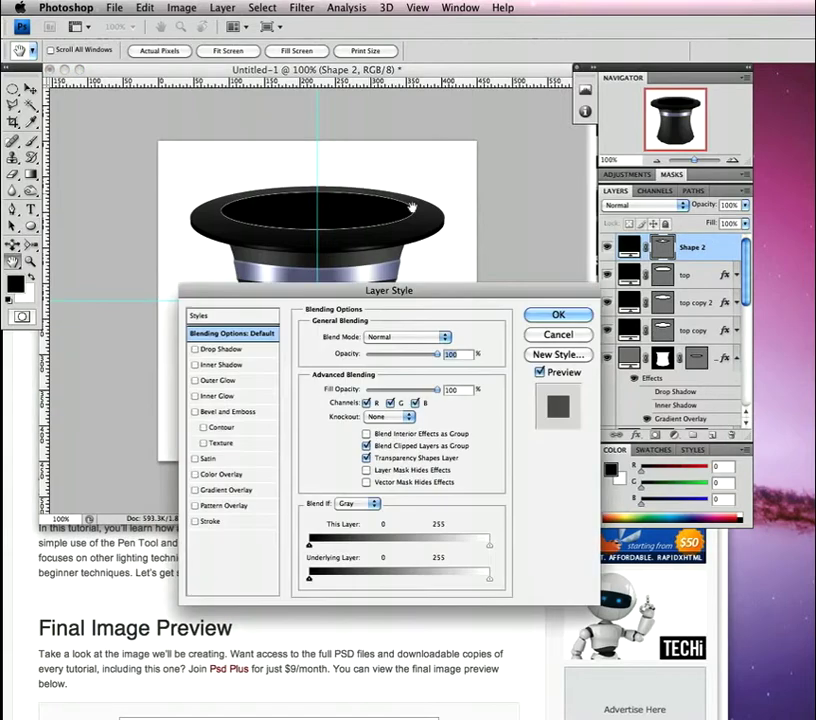
left_click_drag(410, 290, 243, 124)
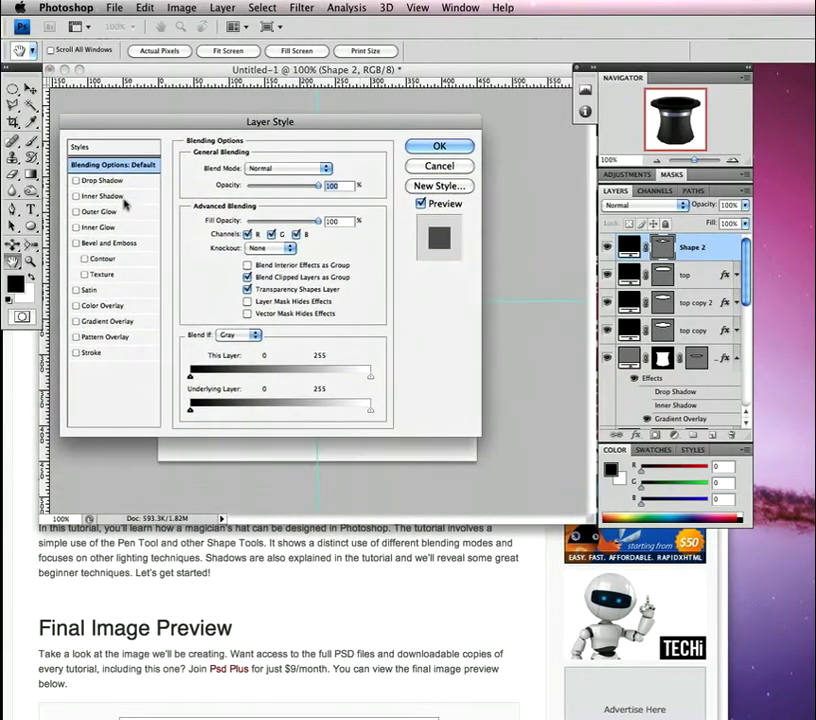
left_click(104, 198)
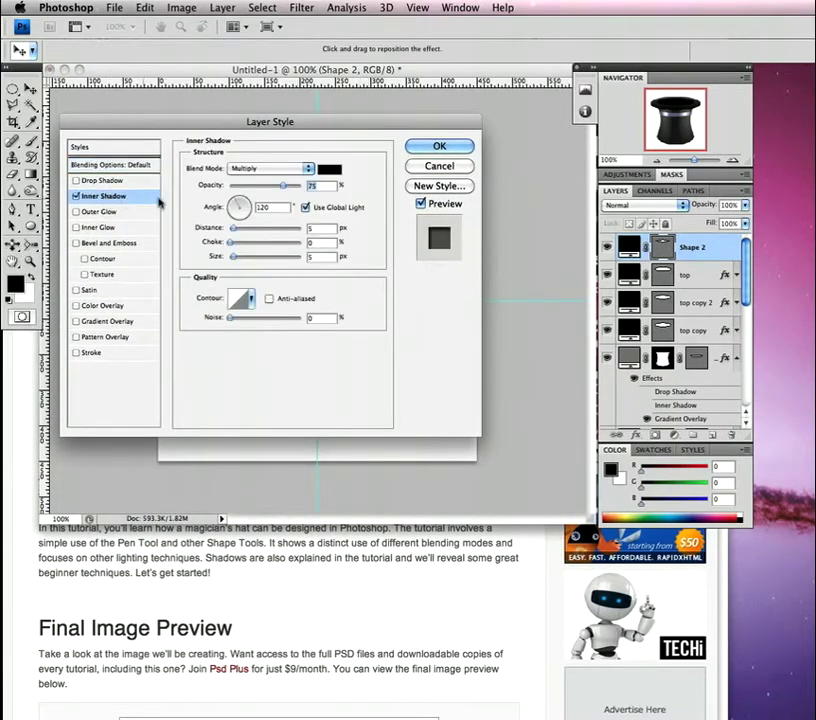
left_click(268, 168)
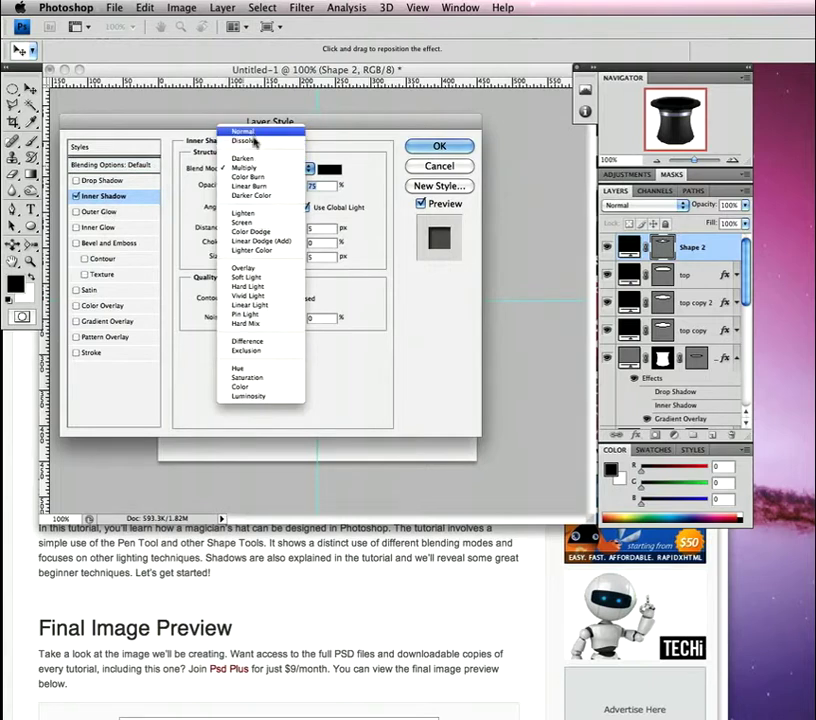
left_click(245, 131)
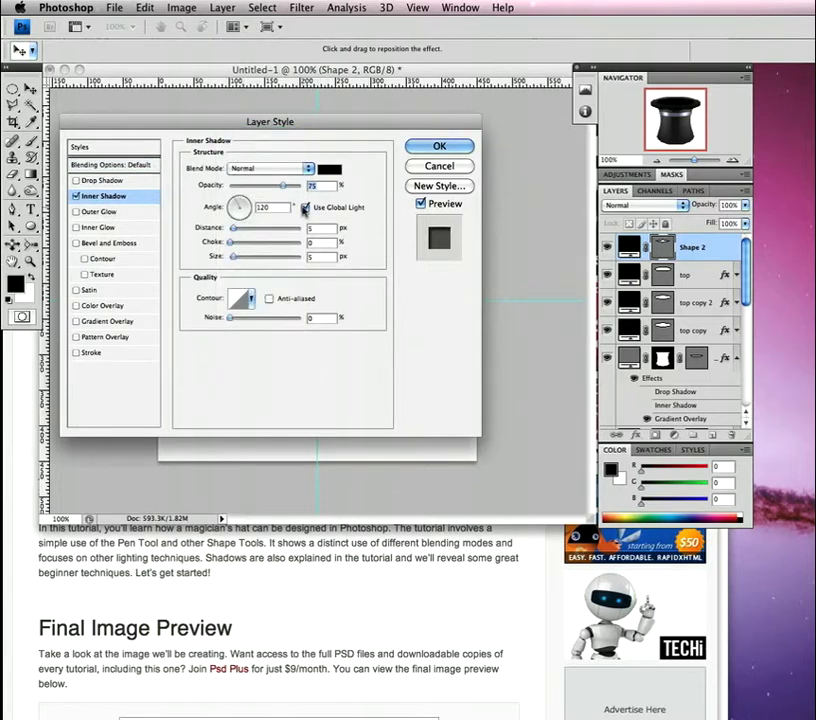
type("80")
mouse_move(313, 125)
left_mouse_down()
mouse_move(310, 321)
mouse_move(321, 122)
left_mouse_up()
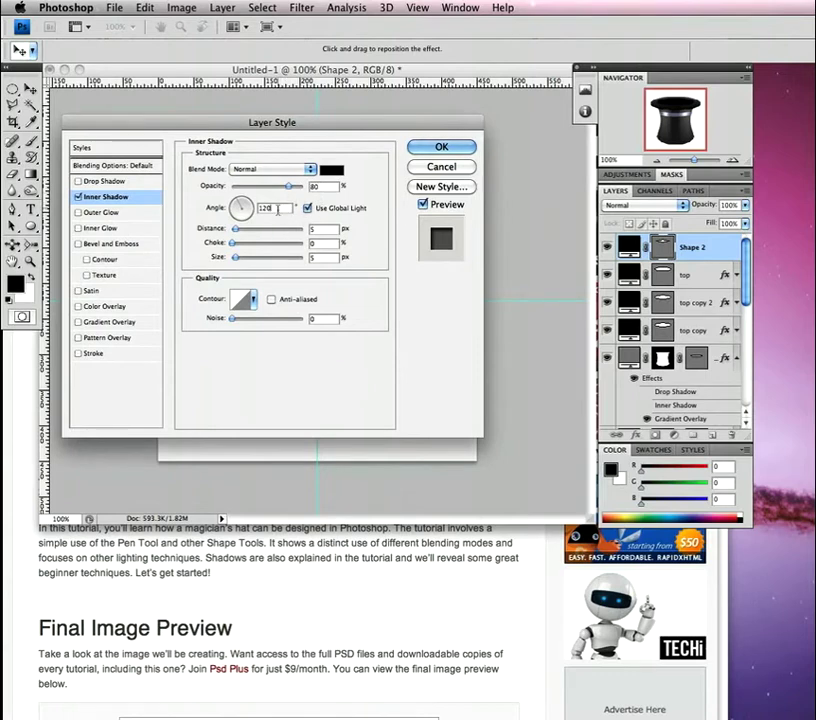
Step: Give the inner shadow a 90° angle without Use Global Light, a distance of 15 px, and a new size
left_click_drag(277, 209, 257, 210)
left_click(308, 208)
type("90")
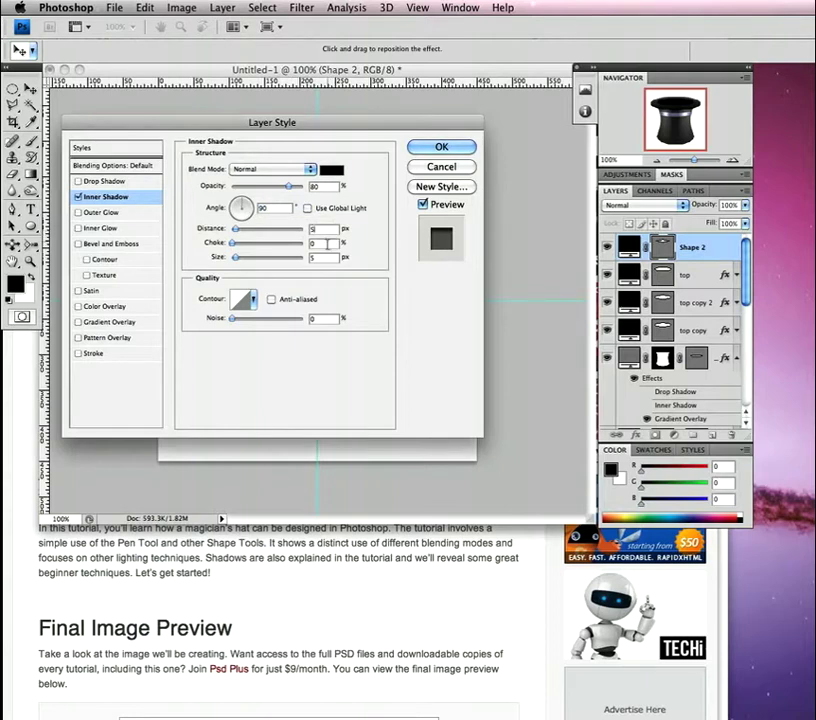
type("0")
type("5")
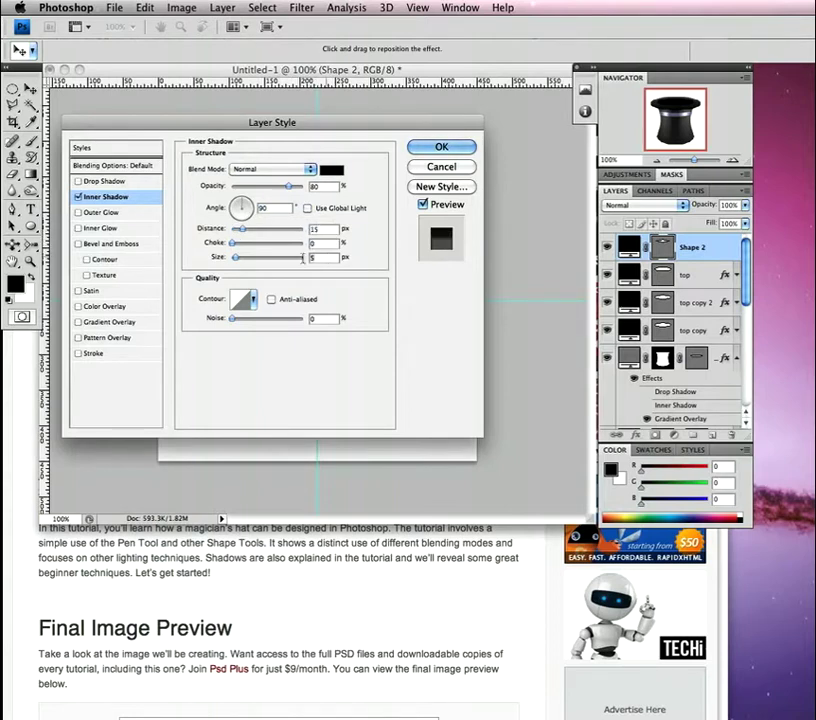
left_click(310, 258)
type("3")
Step: Add an Outer Glow to Shape 2 with Normal blend mode, 10% opacity, white colour (ffffff) and a size of 3 px
left_click(118, 214)
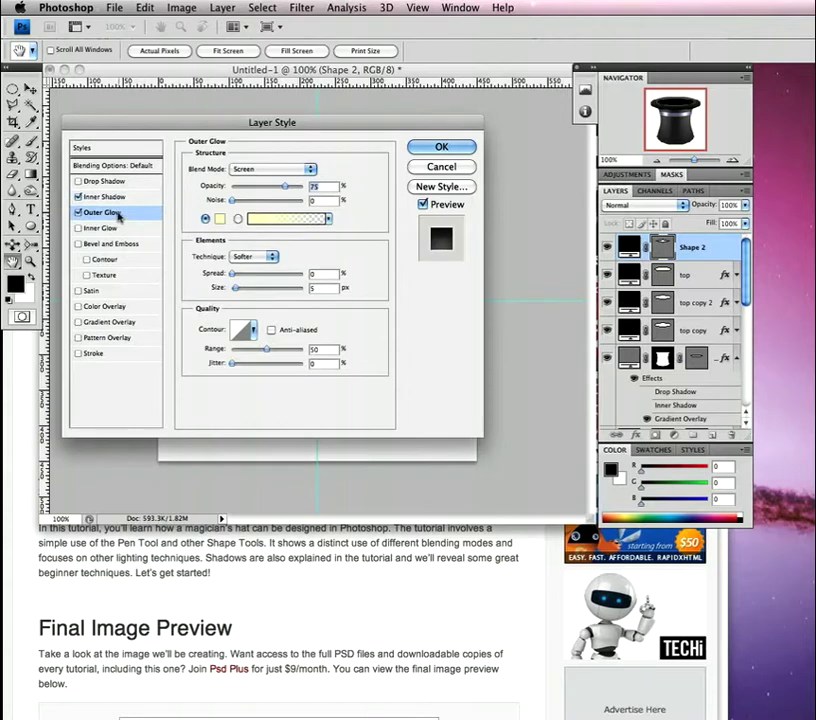
left_click(256, 168)
left_click(255, 79)
double_click(324, 186)
type("10")
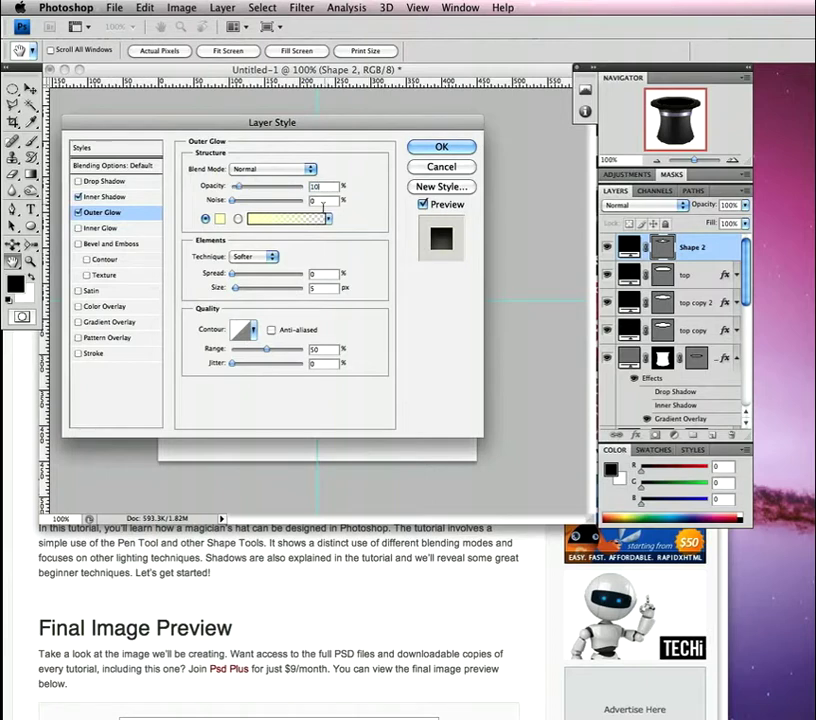
double_click(310, 202)
left_click(219, 218)
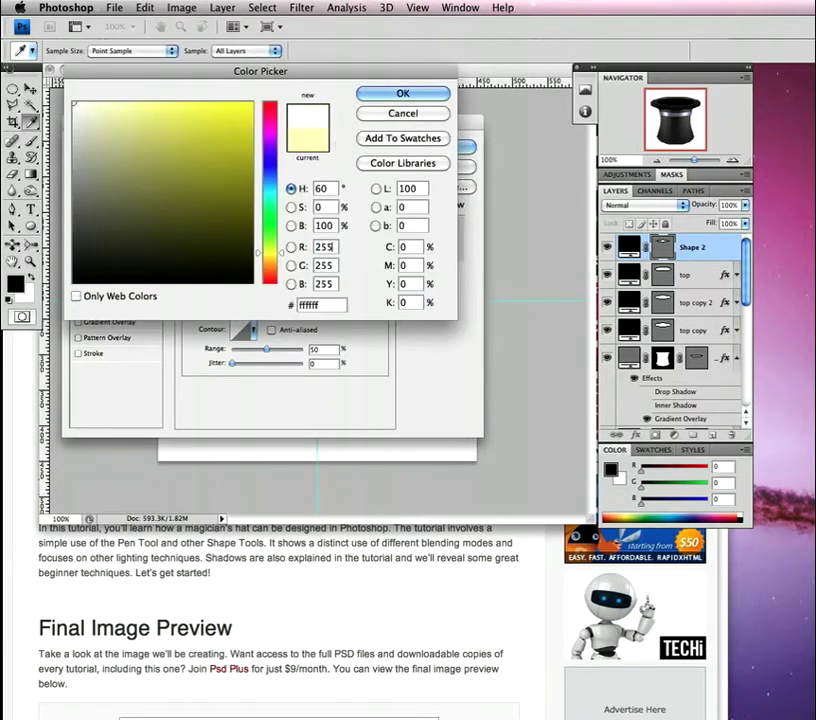
left_click(385, 94)
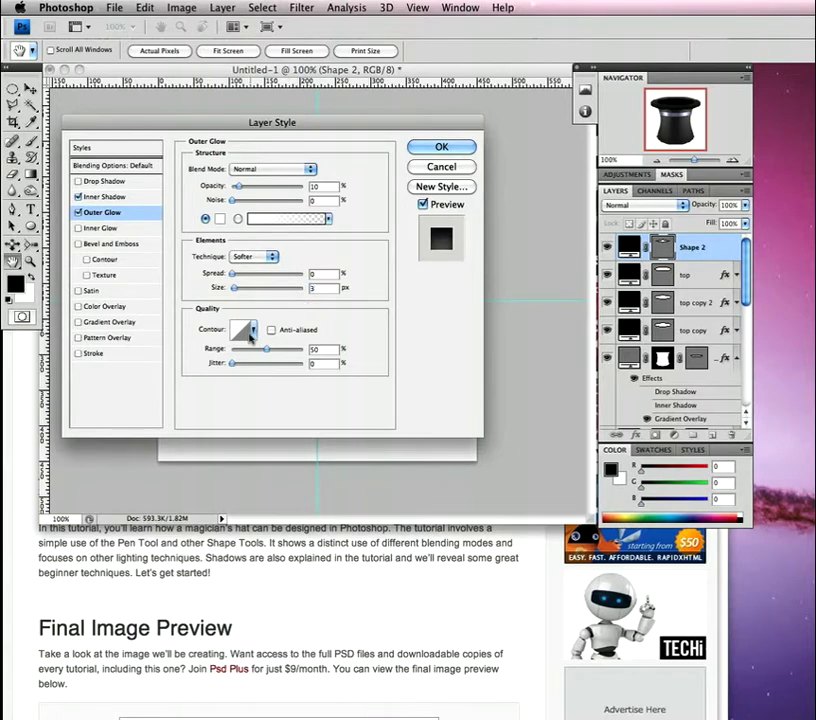
Step: Set the outer glow's contour to the half-round preset
left_click(244, 332)
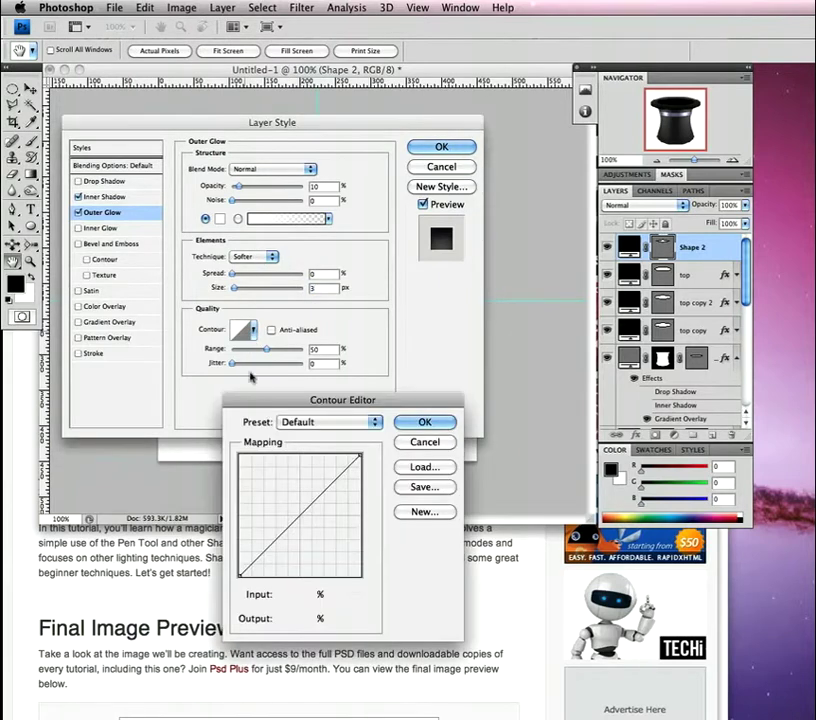
left_click(395, 438)
left_click(253, 330)
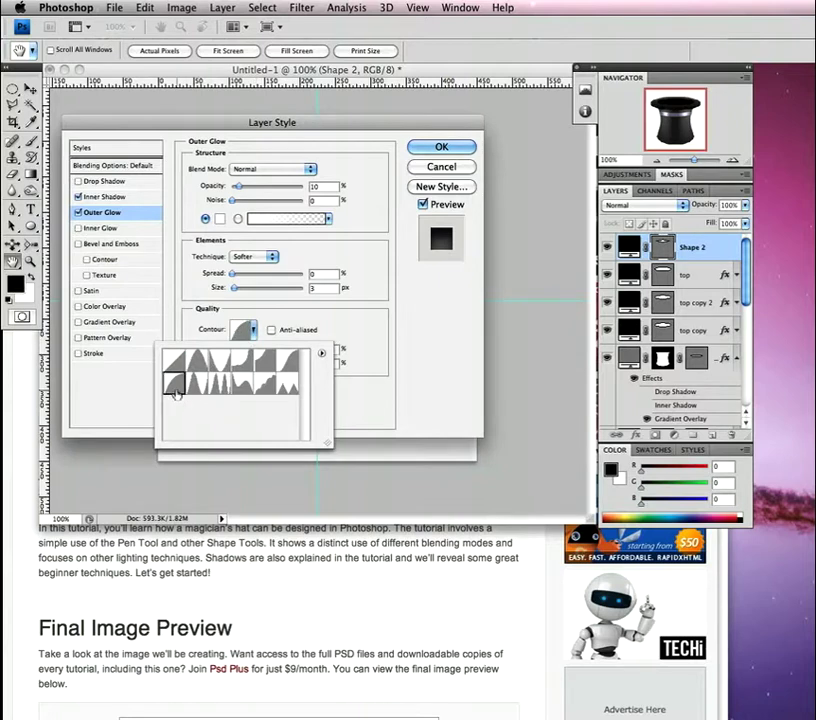
left_click(359, 332)
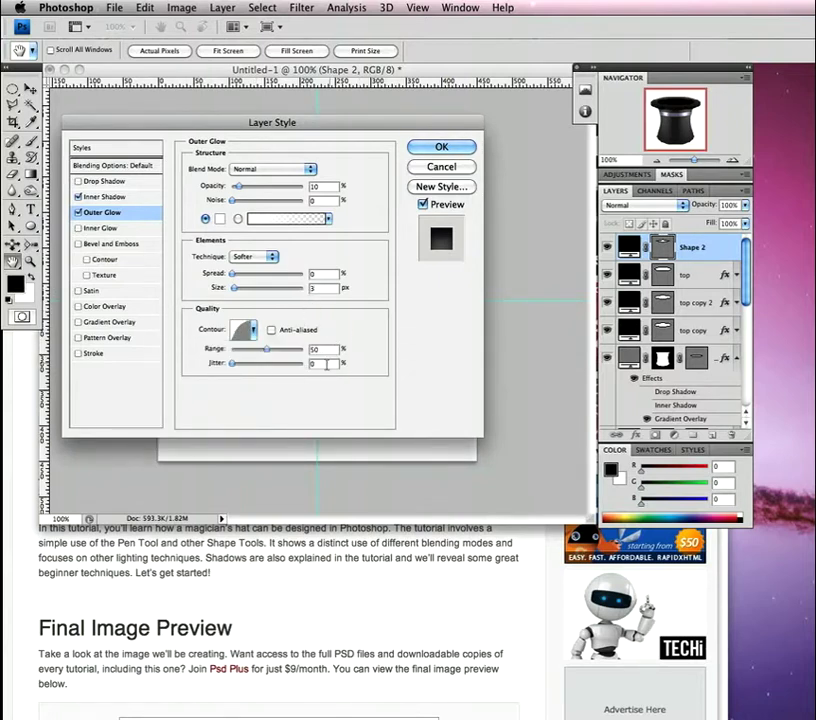
Step: Add a linear Gradient Overlay to Shape 2 with 28% opacity, 0° angle and 85% scale, and apply the layer style
left_click(100, 322)
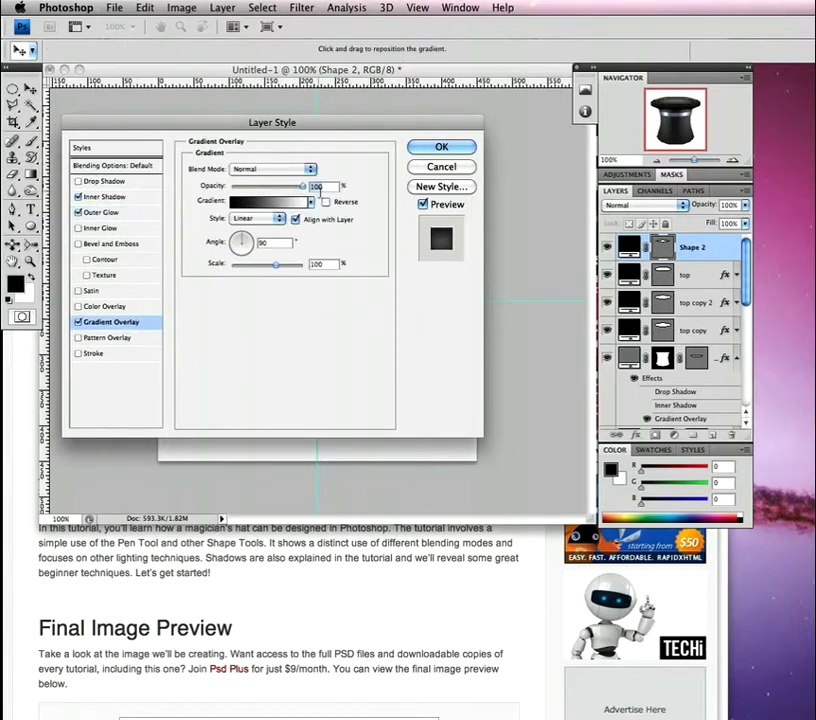
type("28")
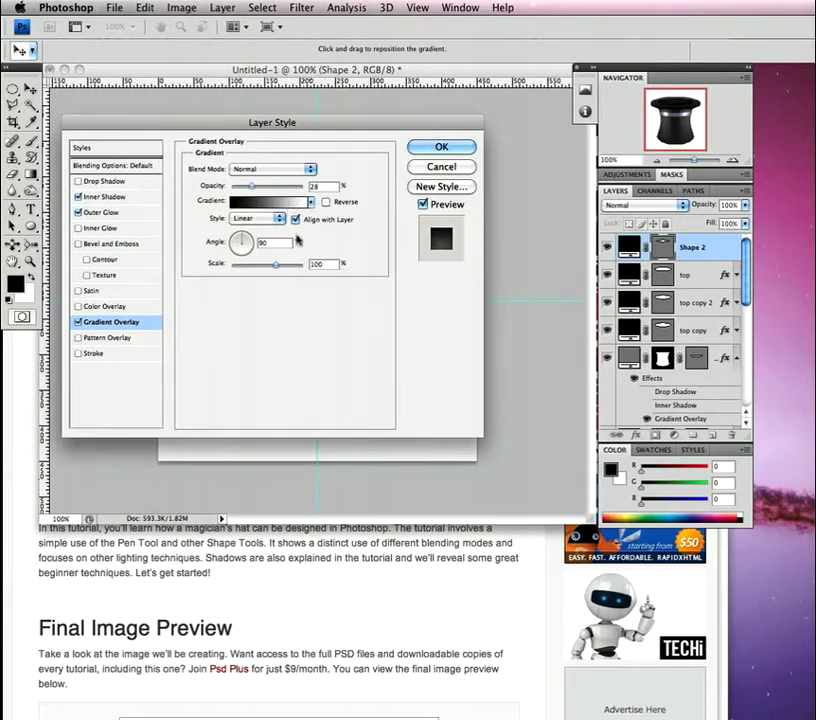
type("0")
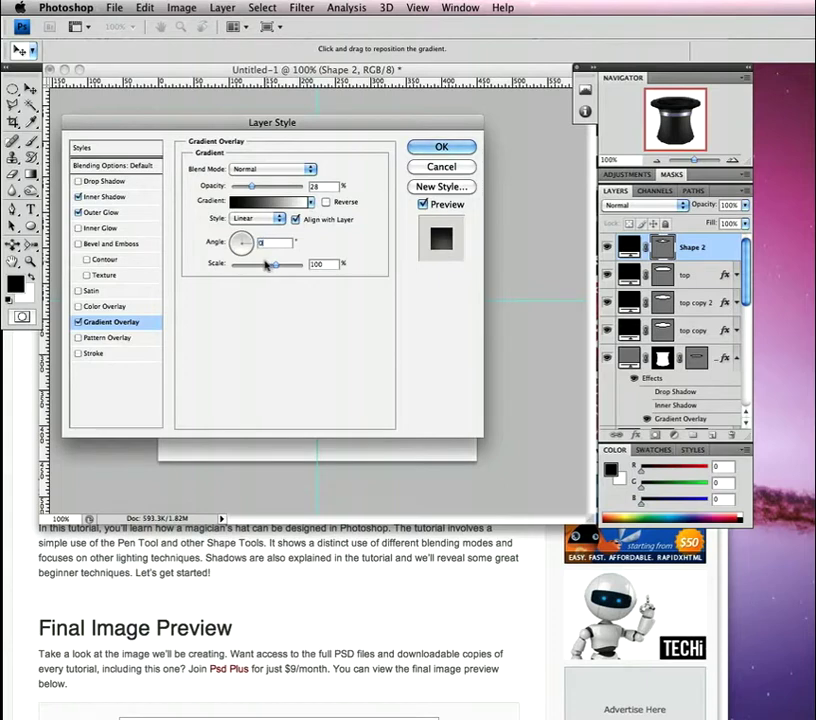
key("Tab")
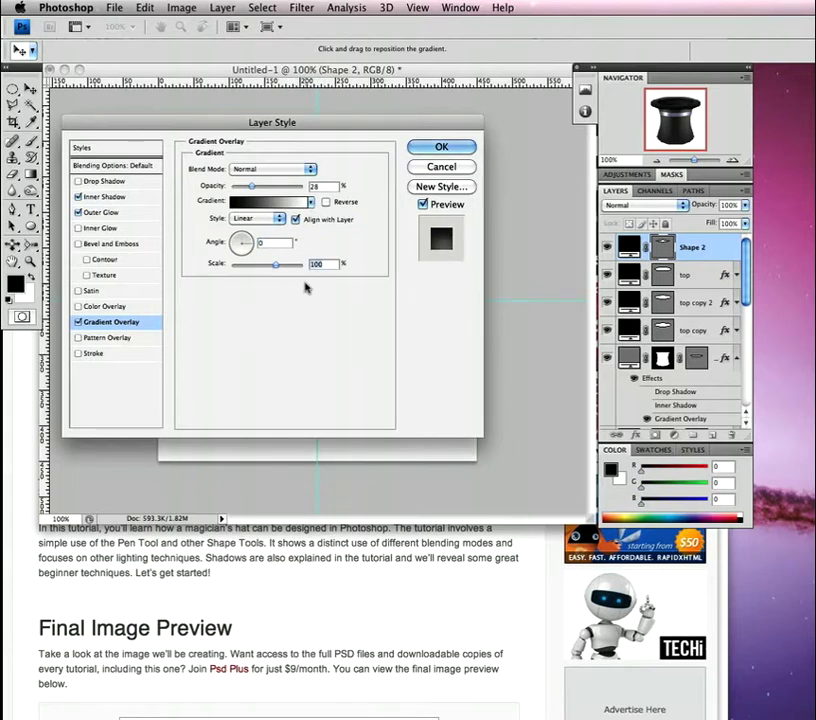
type("85")
left_click_drag(303, 128, 747, 157)
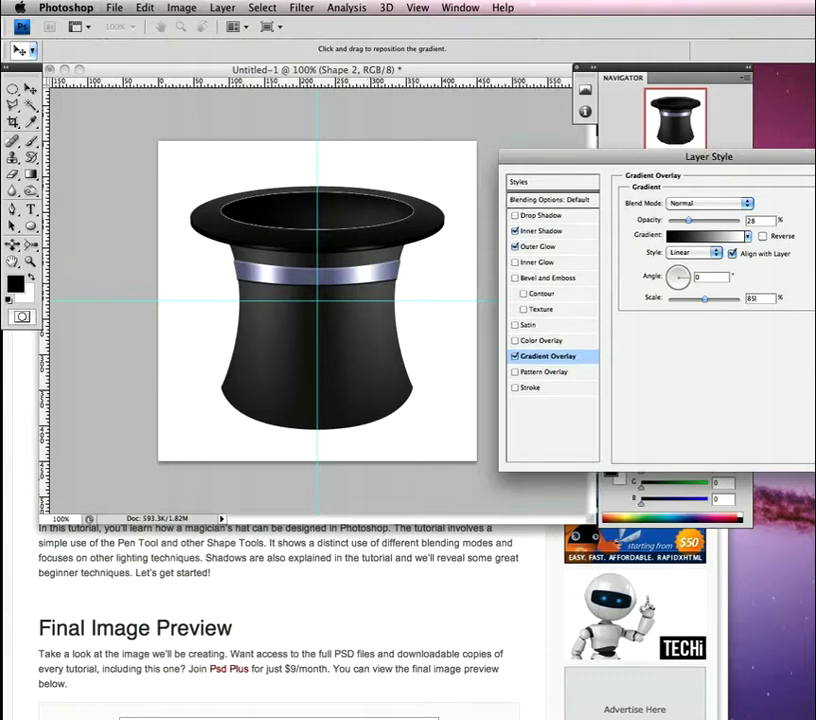
key("Return")
Step: Hide the guides and add a new empty layer directly above the Shape 1 copy layer
left_click(707, 330)
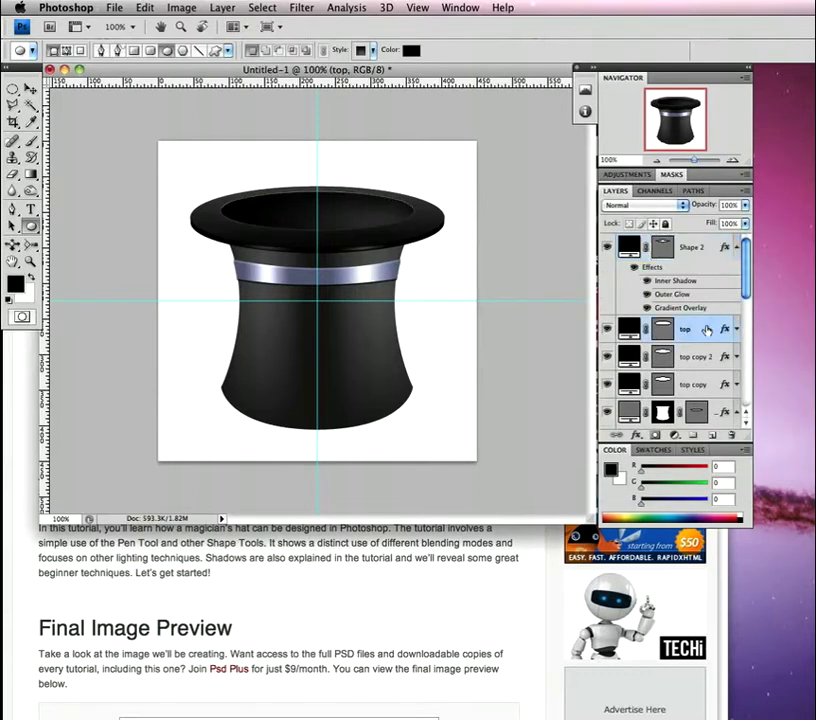
key("super+semicolon")
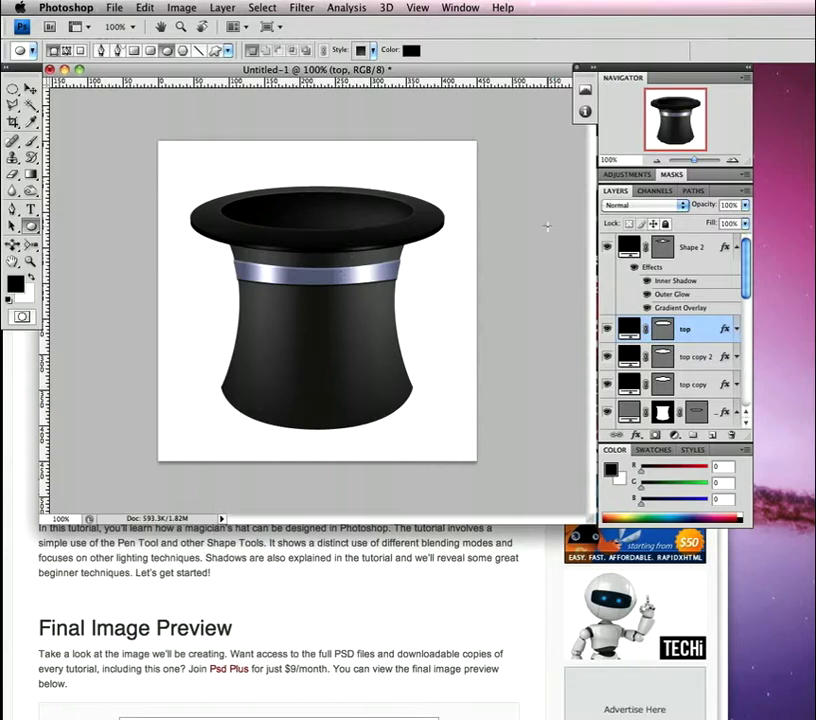
scroll(747, 280, "down", 3)
left_click(736, 329)
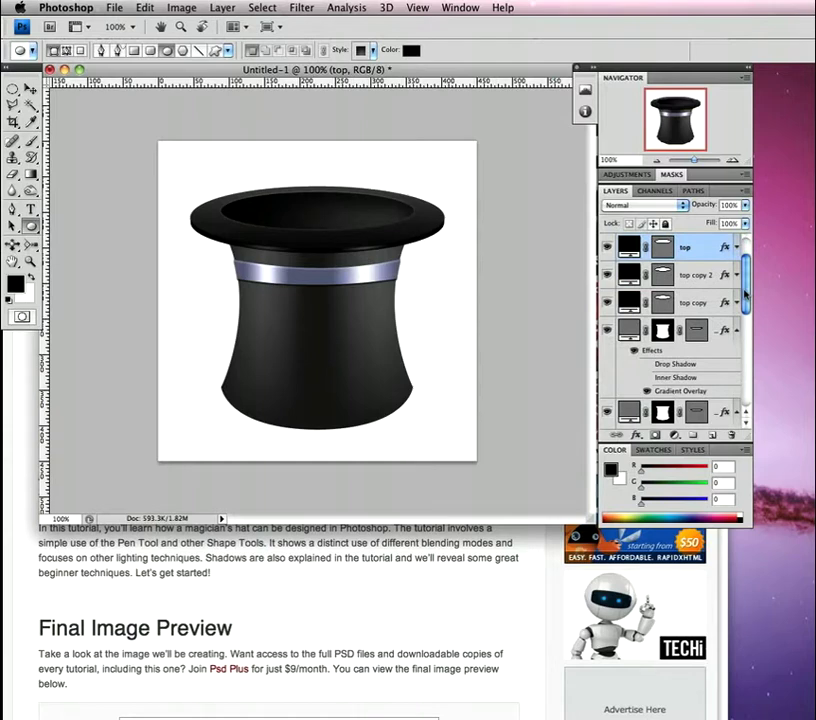
left_click(722, 329)
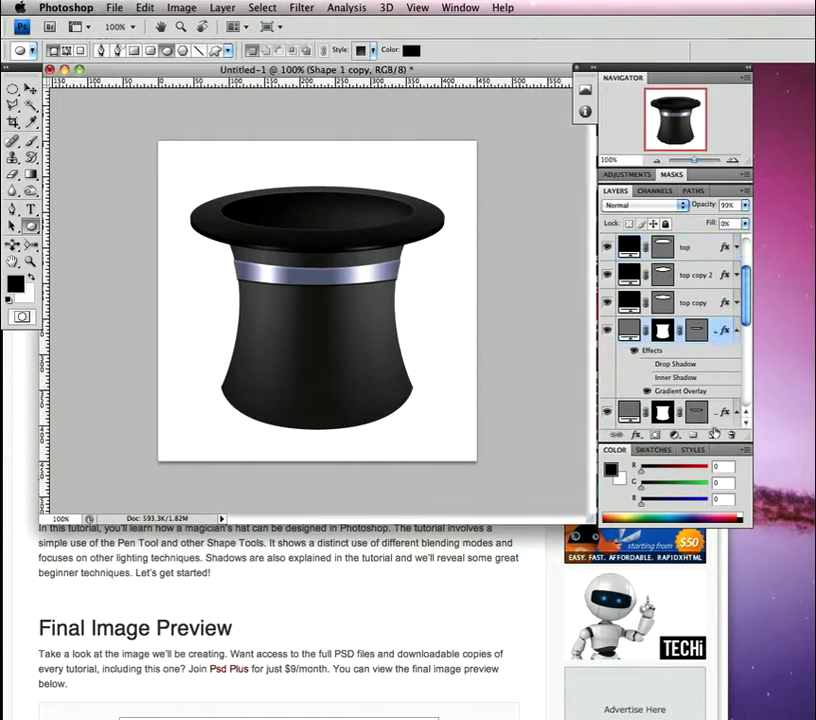
key("alt+shift+super+n")
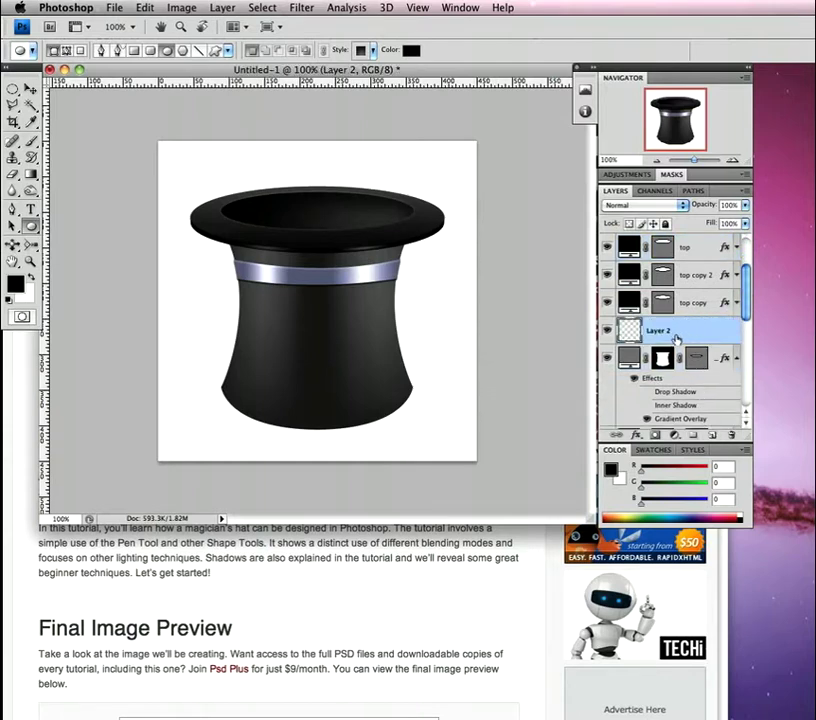
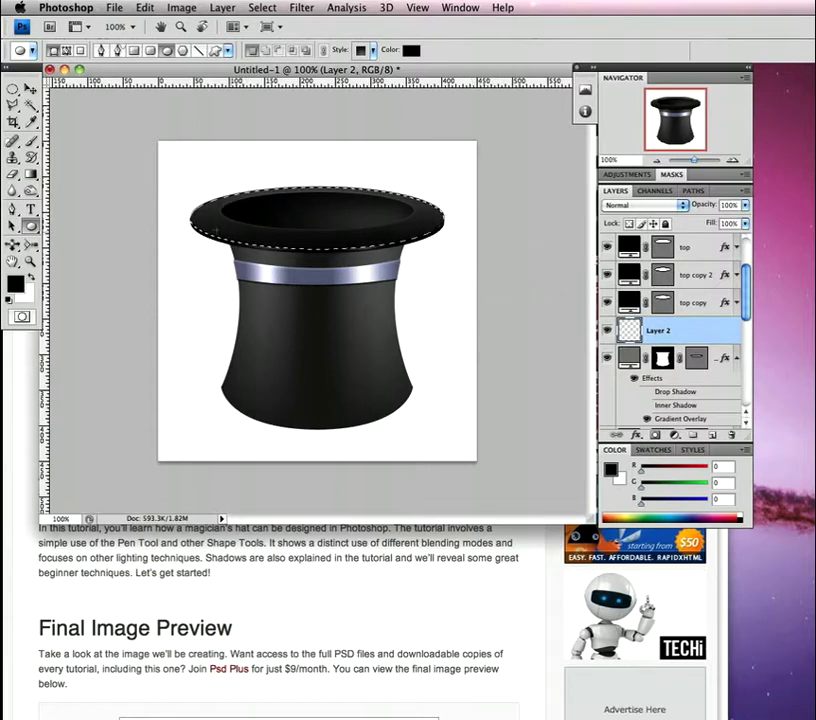
Step: Fill the brim-shaped selection on Layer 2 with black using the Paint Bucket and shift it slightly down
key("g")
left_click(32, 175)
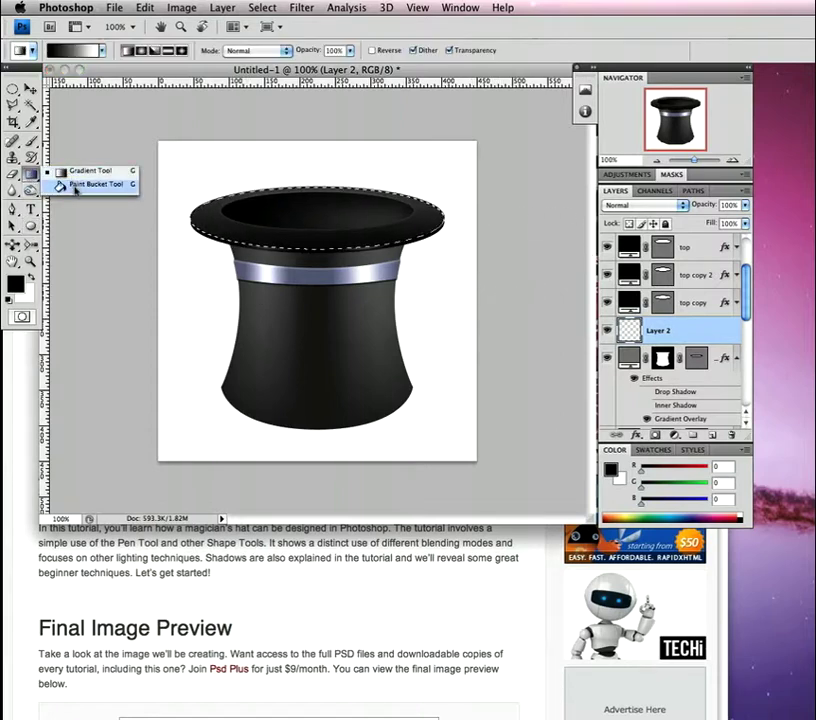
left_click(76, 185)
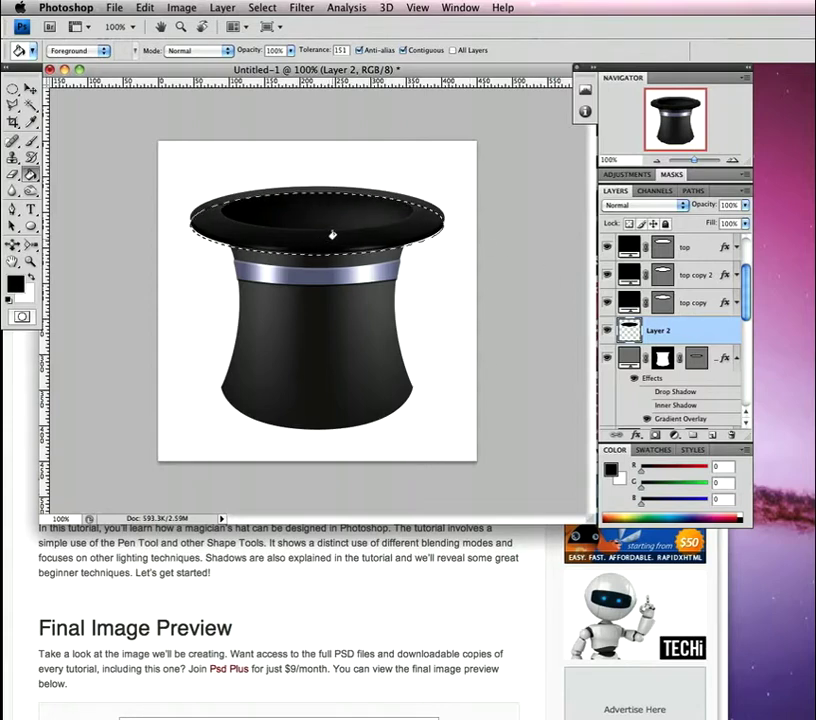
Step: Apply a Gaussian Blur with a 5-pixel radius to the brim shadow on Layer 2
left_click(299, 9)
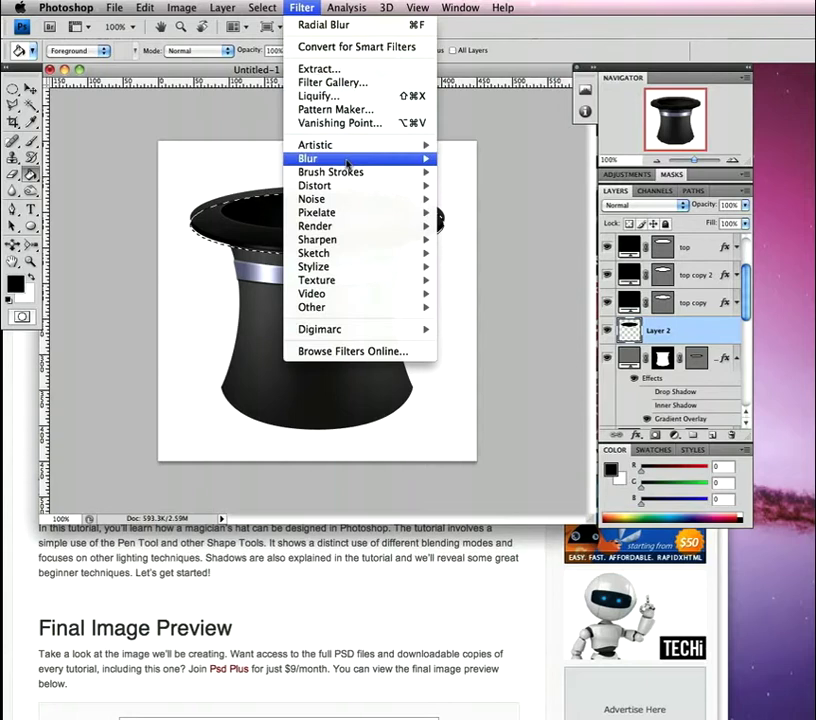
mouse_move(318, 158)
left_click(483, 213)
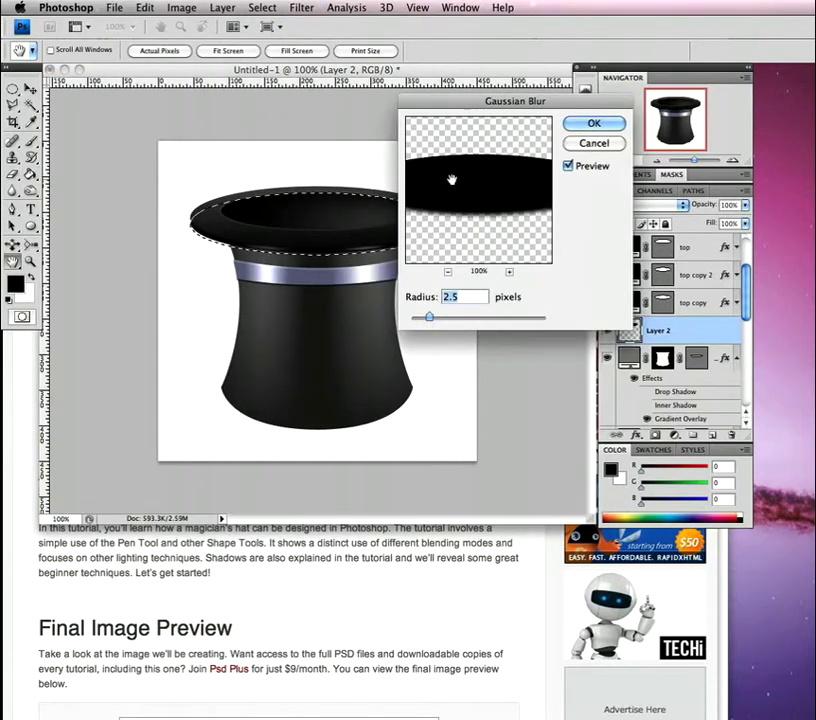
type("5")
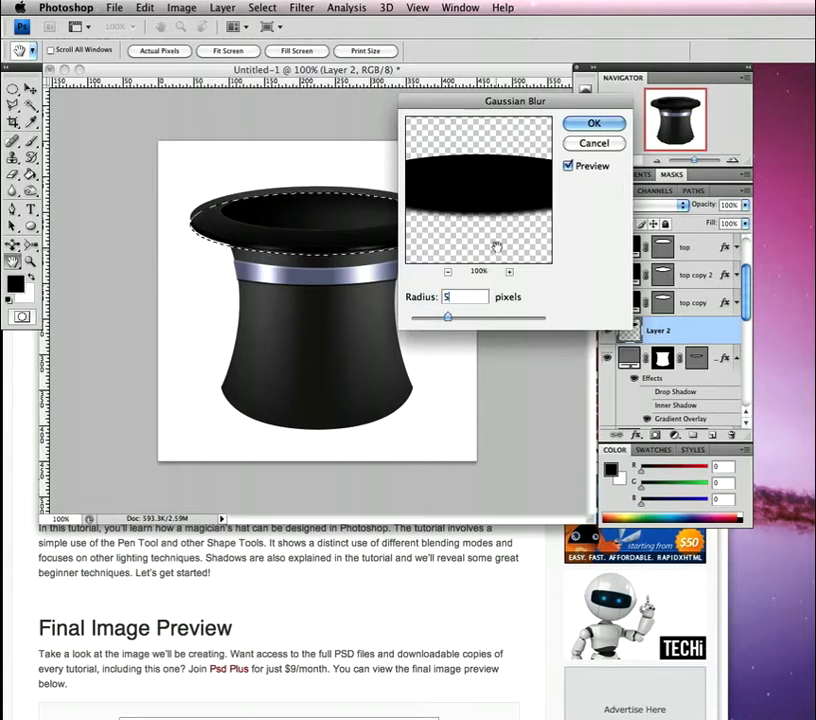
key("Return")
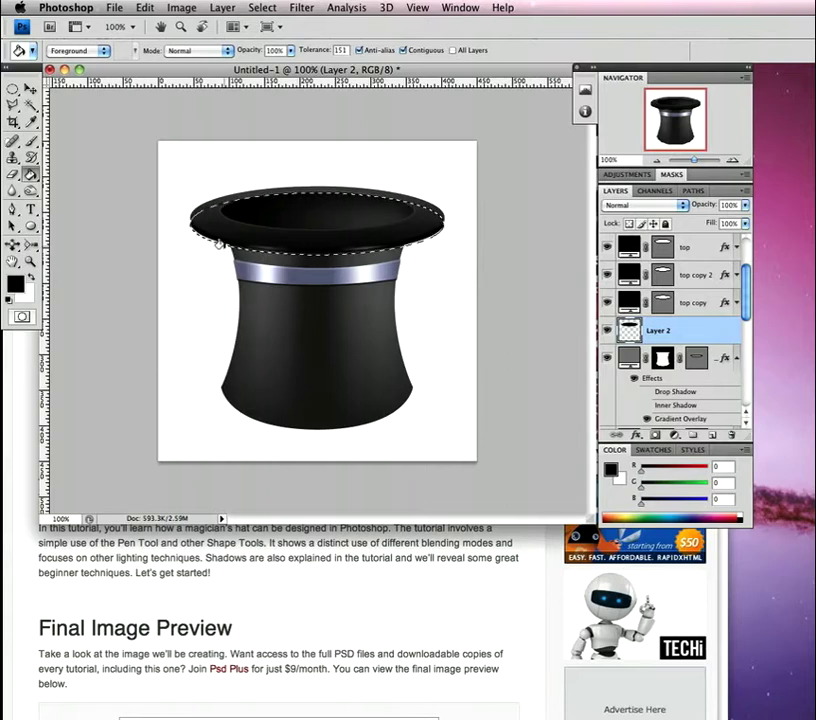
Step: Mask Layer 2 to the outline of the hat's body and adjust the layer's opacity
left_click(663, 358, "super")
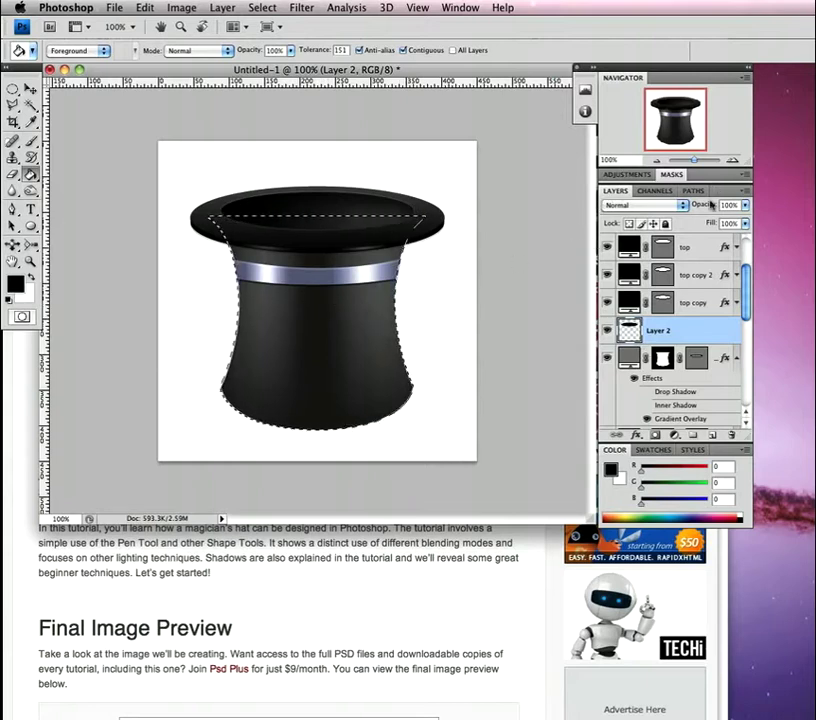
left_click(655, 435)
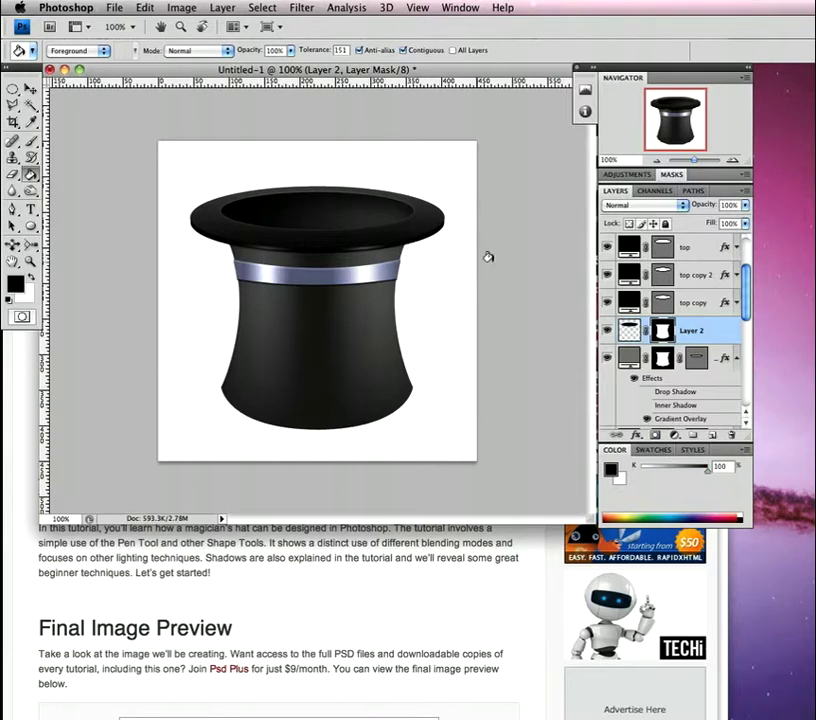
left_click_drag(708, 206, 701, 204)
Step: Add a new empty layer and place it directly below the body layer, above Layer 1
left_click(714, 436)
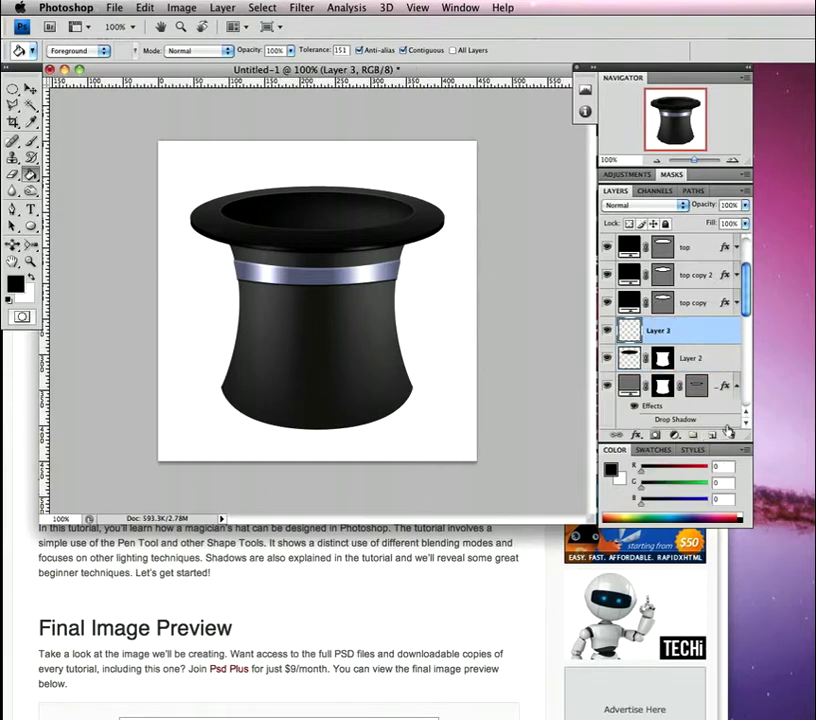
scroll(700, 428, "down", 1)
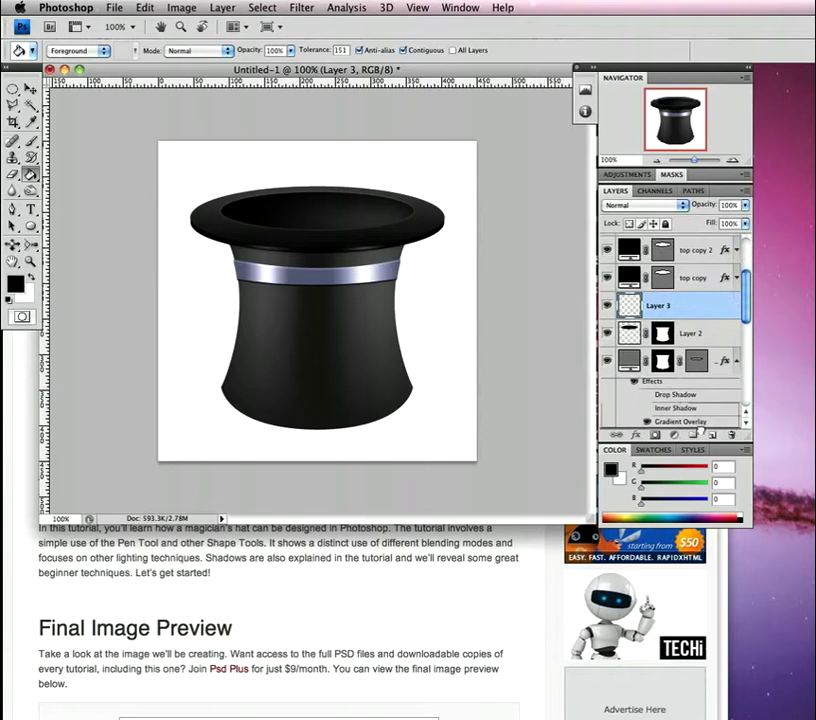
scroll(703, 424, "down", 3)
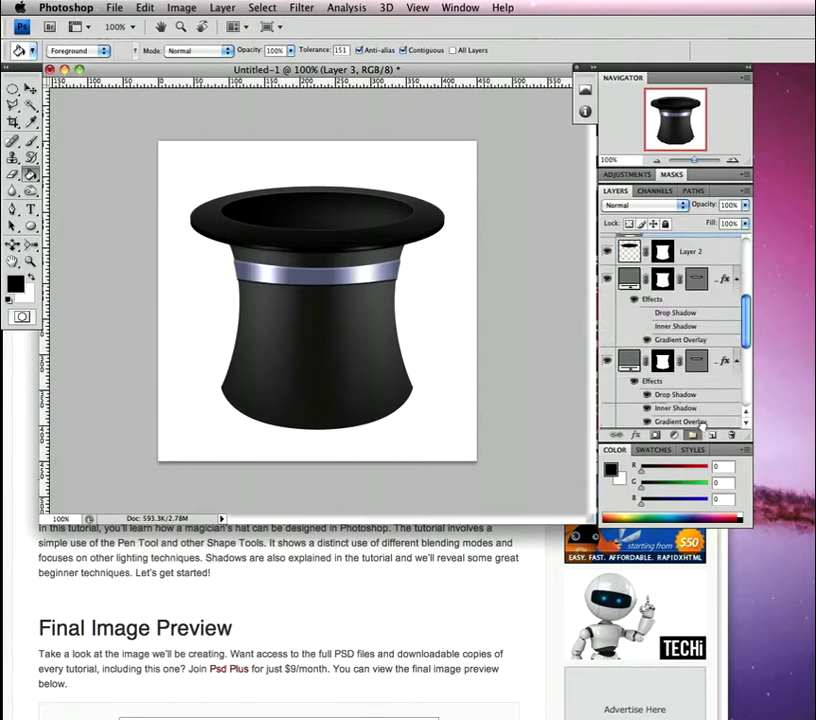
scroll(704, 426, "down", 8)
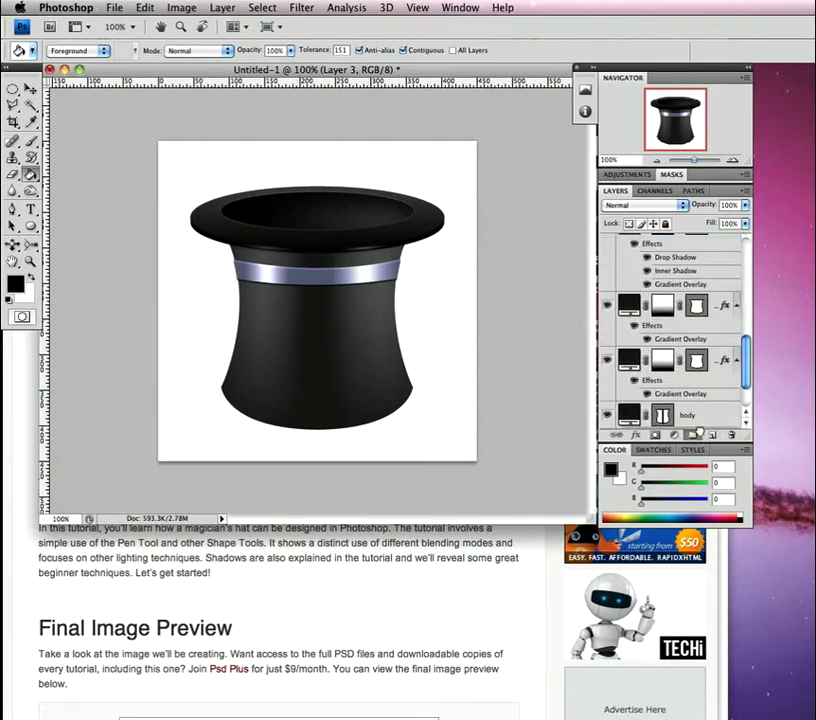
left_click_drag(700, 434, 697, 366)
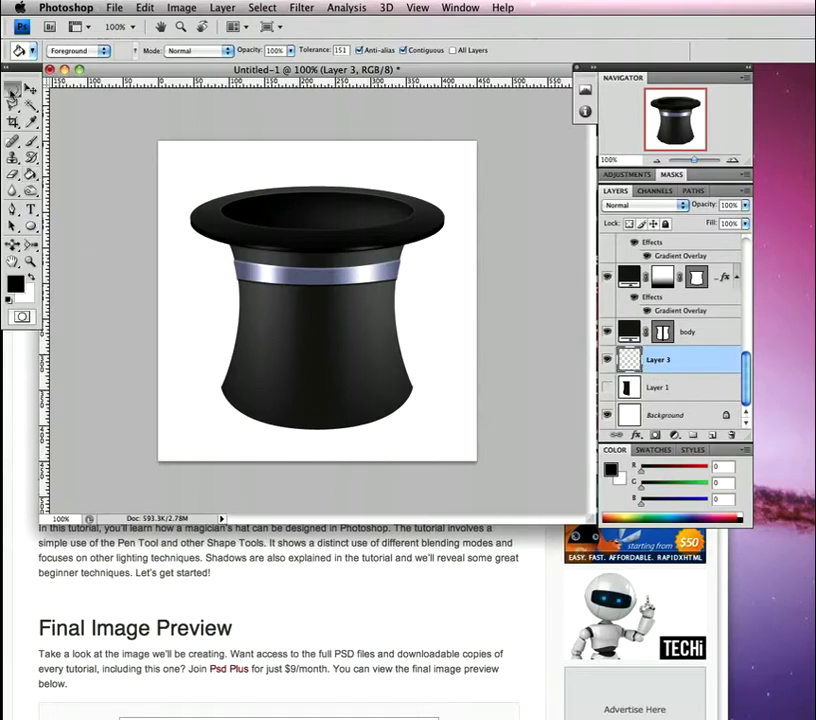
Step: Show the guides and draw an elliptical selection centred on the vertical guide, slightly wider than the hat's base and extending just below it
left_click(12, 89)
left_click(90, 100)
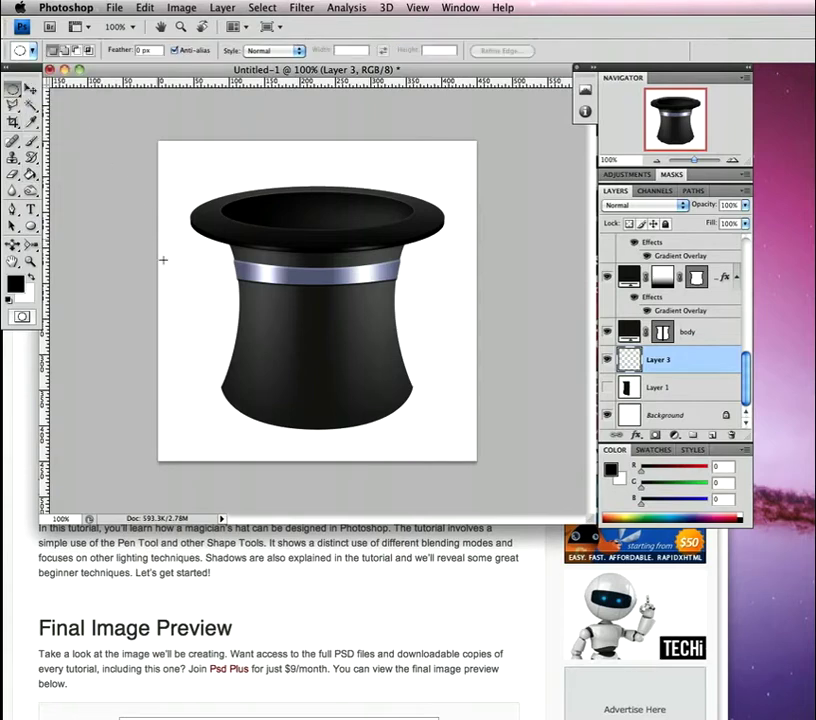
key("super+;")
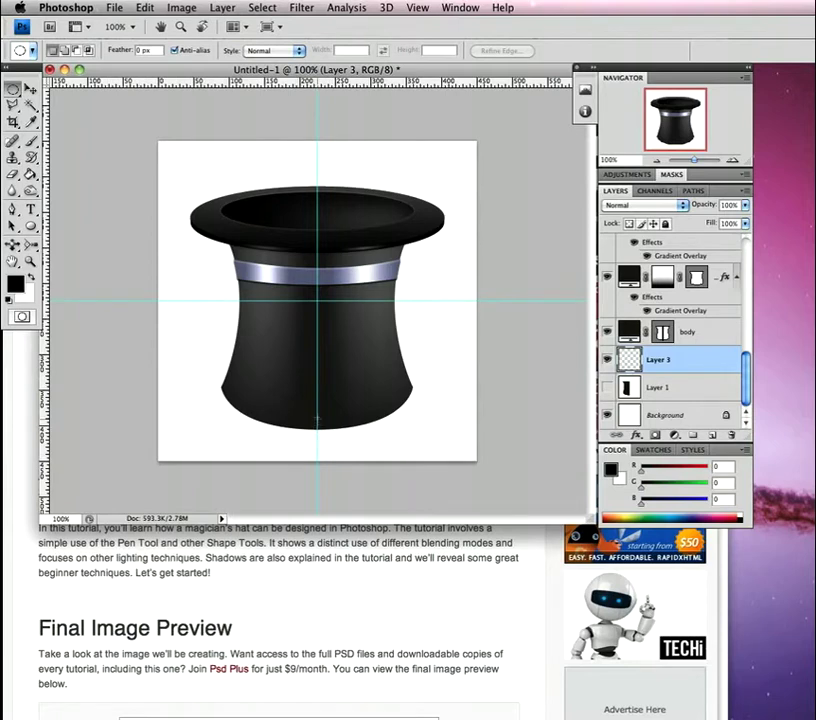
left_click_drag(368, 433, 424, 457)
left_click_drag(412, 439, 412, 439)
left_click_drag(268, 401, 278, 402)
left_click(216, 372)
left_click_drag(425, 438, 426, 435)
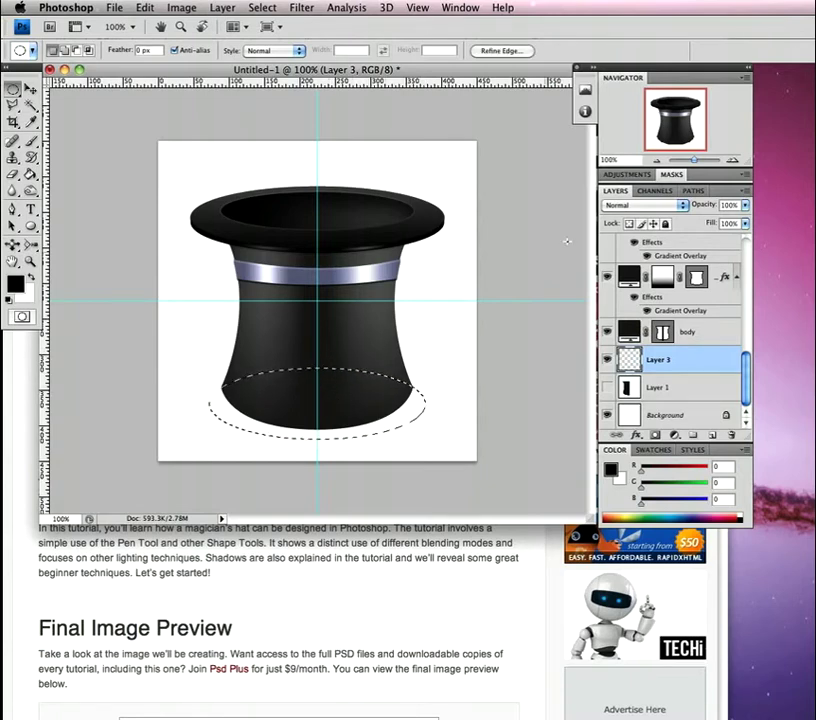
Step: Set Layer 3's opacity to 30% and fill the elliptical selection with black
left_click_drag(706, 206, 658, 214)
key("g")
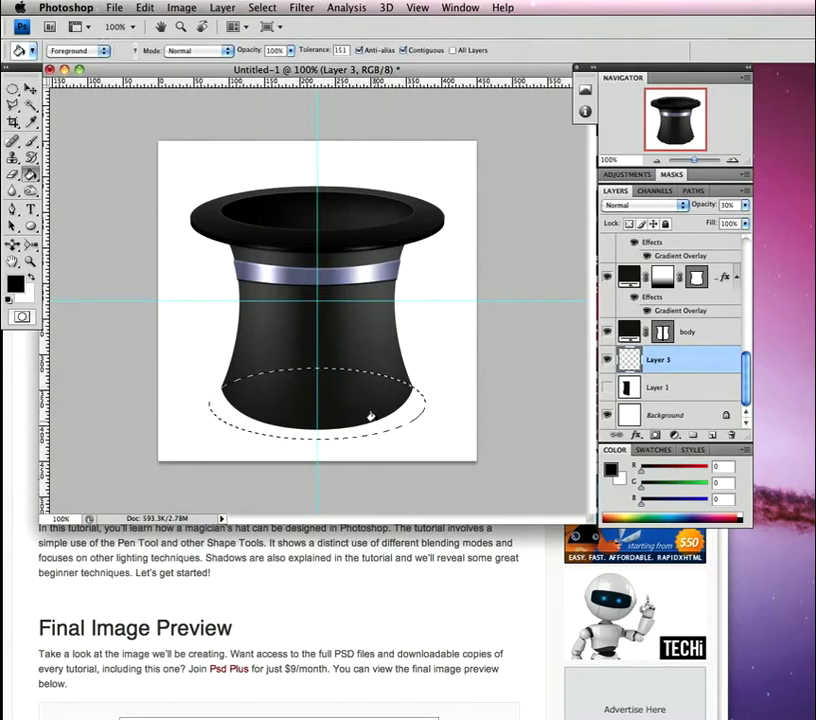
left_click(369, 421)
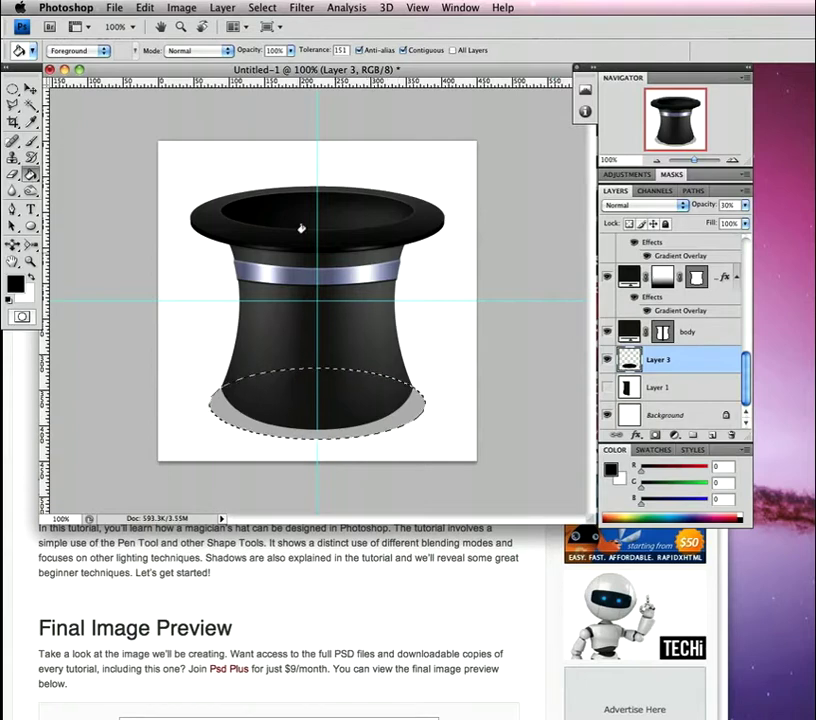
Step: Apply a Radial Blur with amount 27, Zoom method and Best quality to the ground shadow on Layer 3
left_click(305, 9)
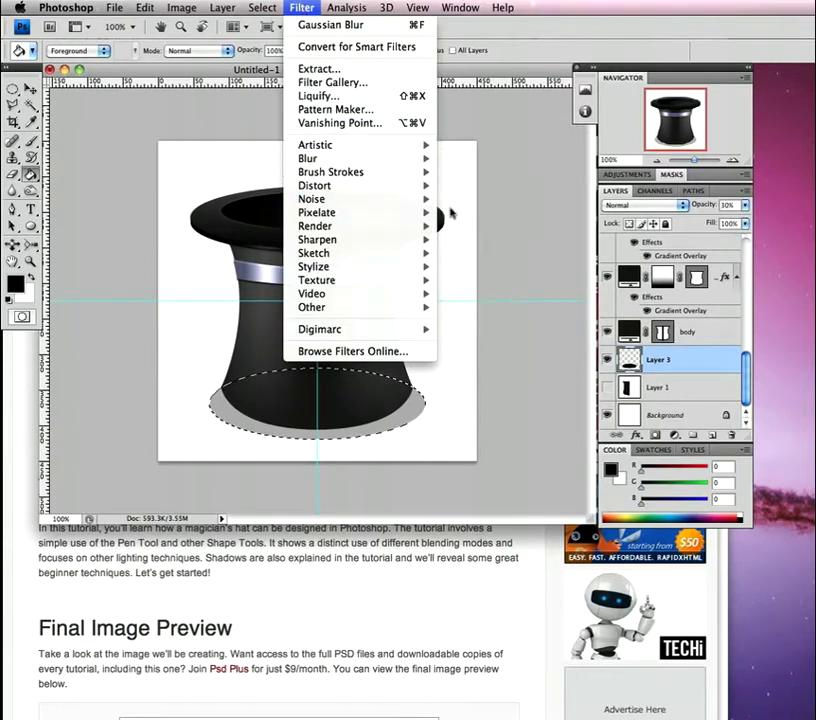
mouse_move(330, 158)
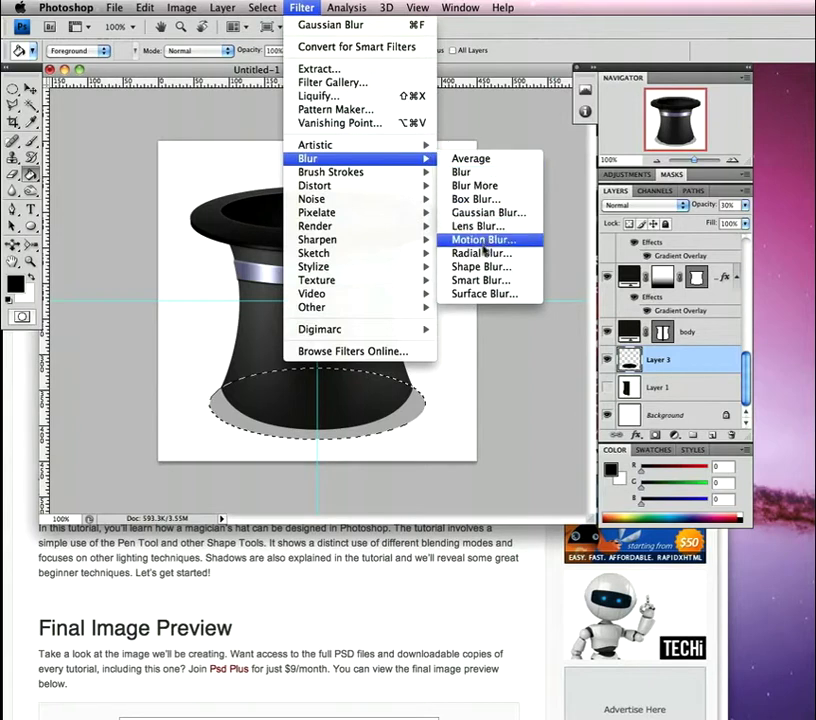
left_click(481, 253)
left_click_drag(634, 231, 225, 154)
type("27")
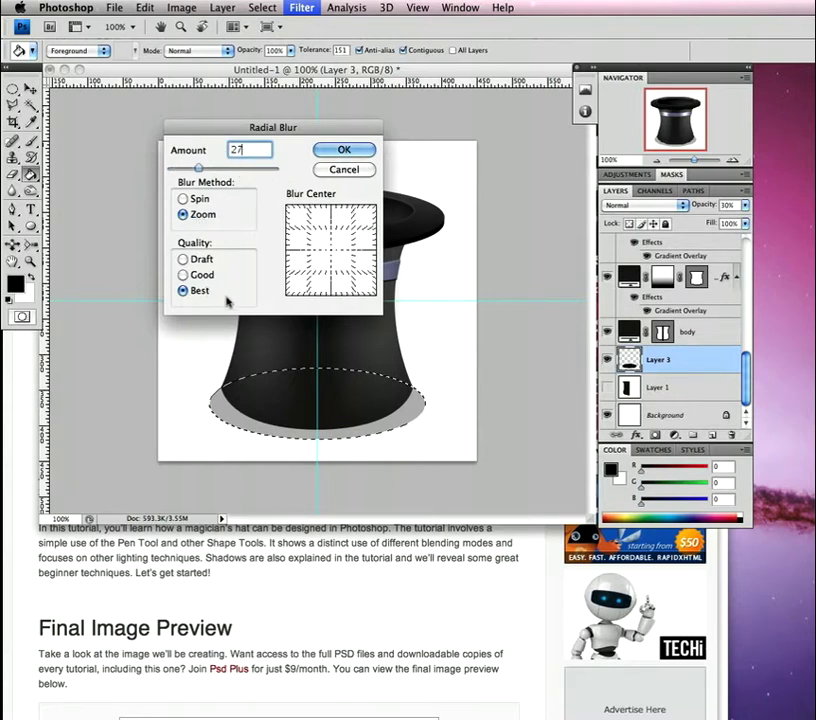
left_click(341, 150)
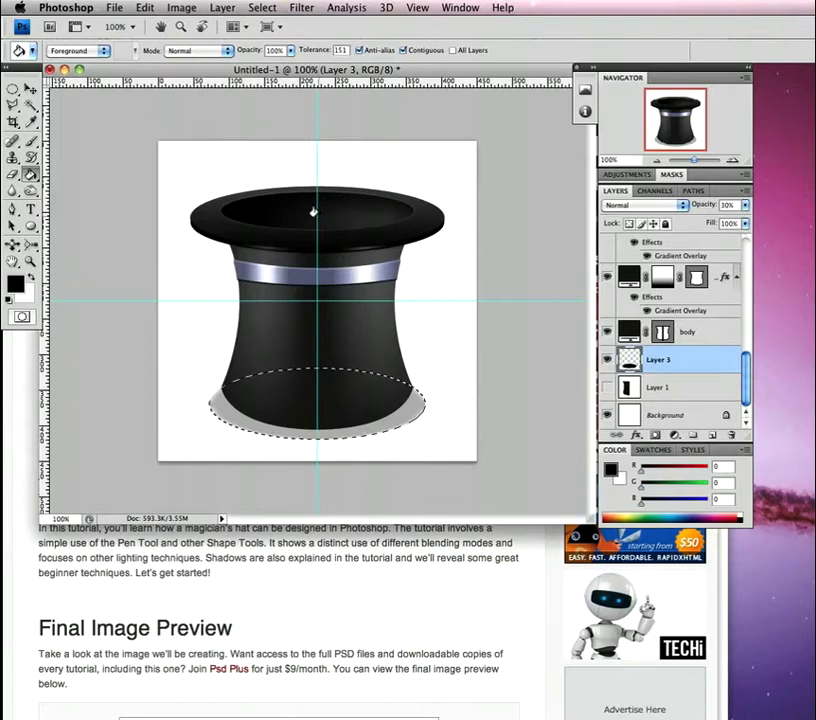
Step: Undo the Radial Blur and reapply it with the same settings to Layer 3 with nothing selected
key("super+z")
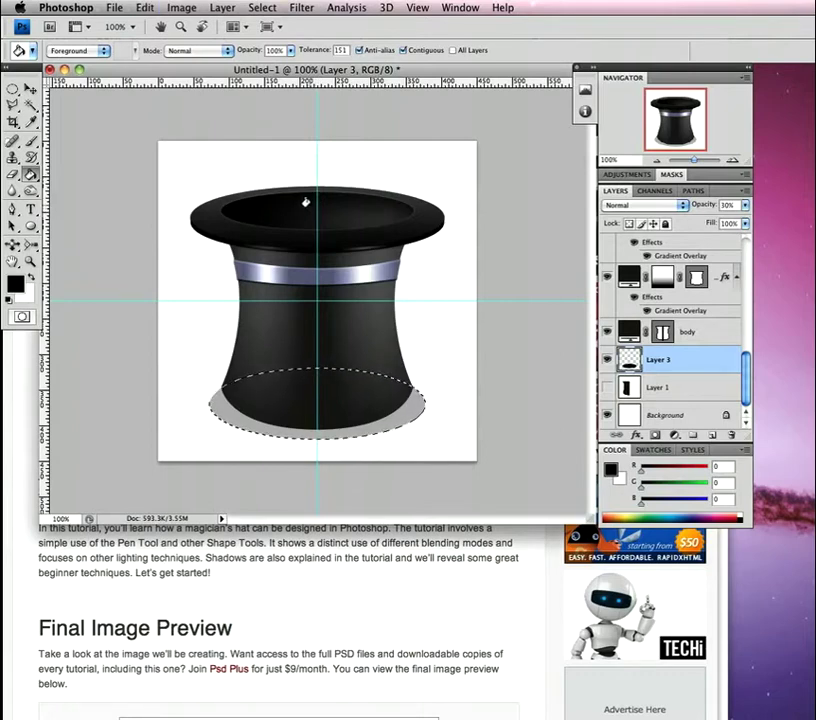
key("super+z")
left_click(302, 8)
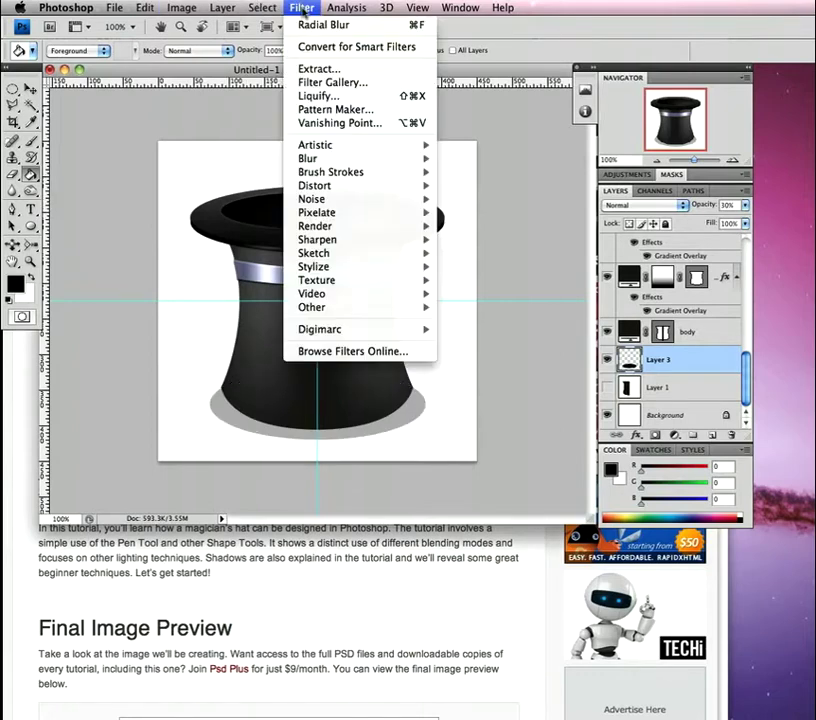
left_click(325, 26)
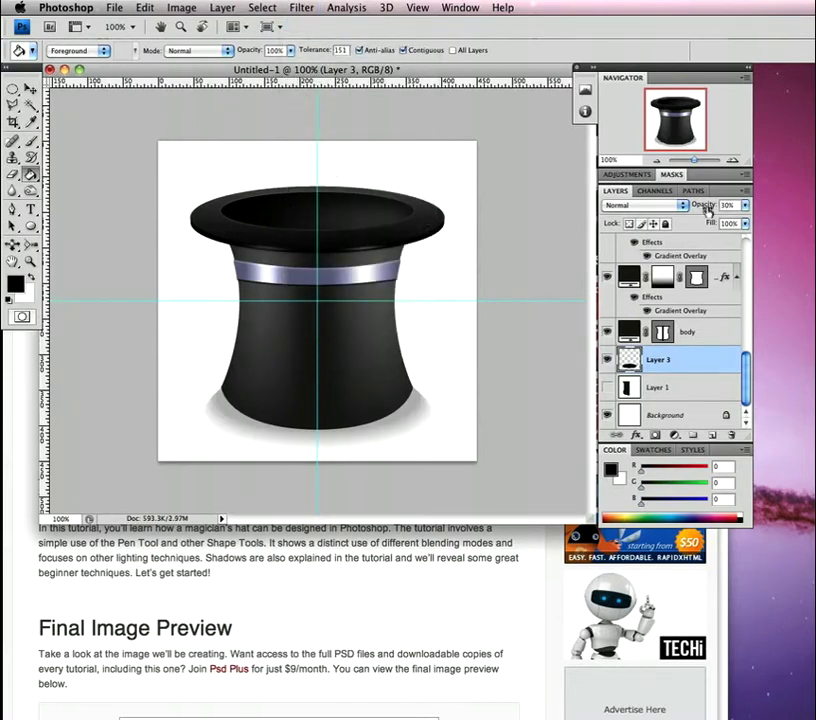
Step: Set the opacity of the blurred ground shadow on Layer 3 to 25%
left_click_drag(708, 210, 705, 210)
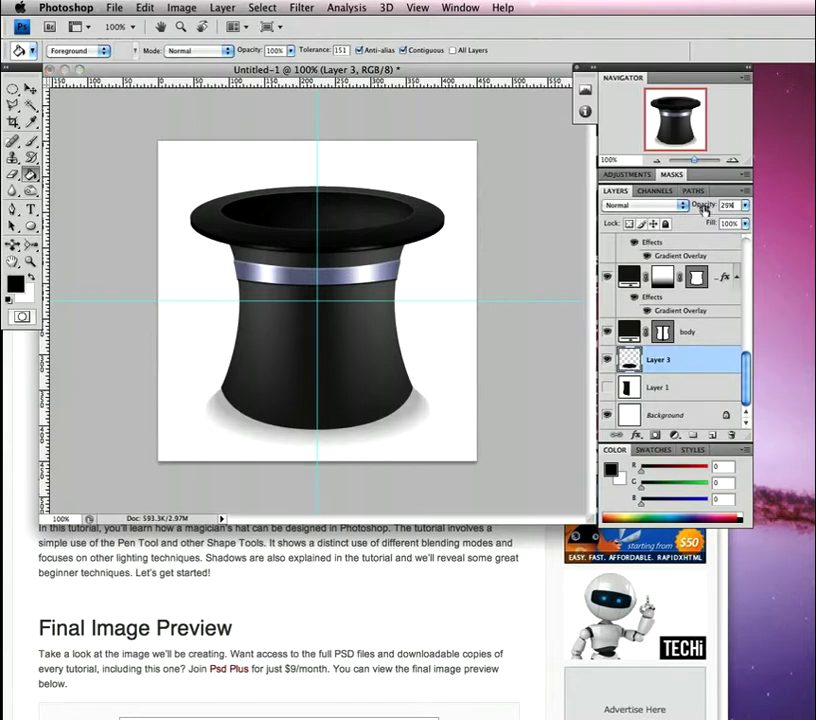
left_click_drag(704, 209, 700, 209)
Step: Add a new empty layer directly above Layer 3, beneath the body layer
left_click(12, 88)
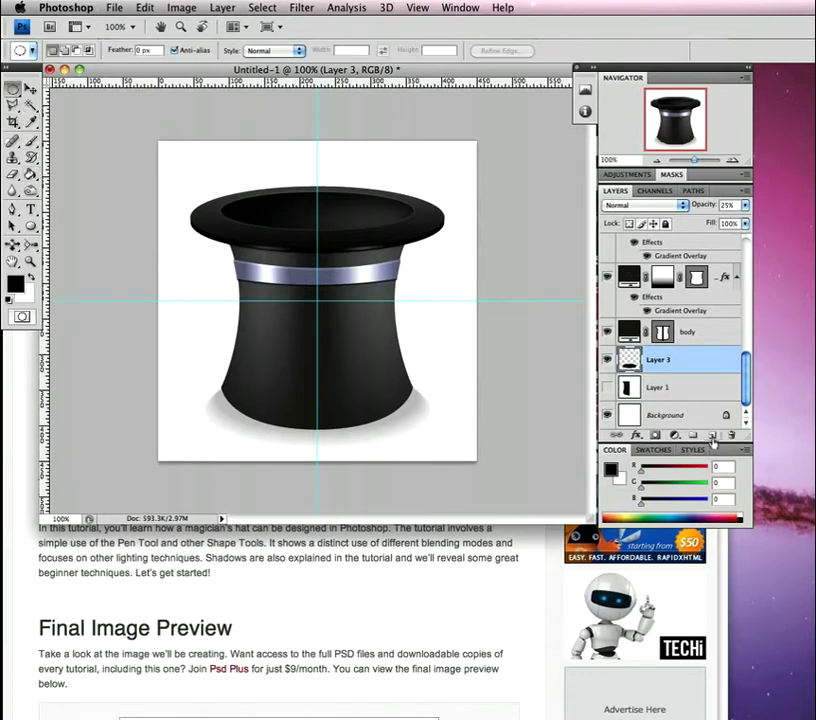
left_click(712, 437)
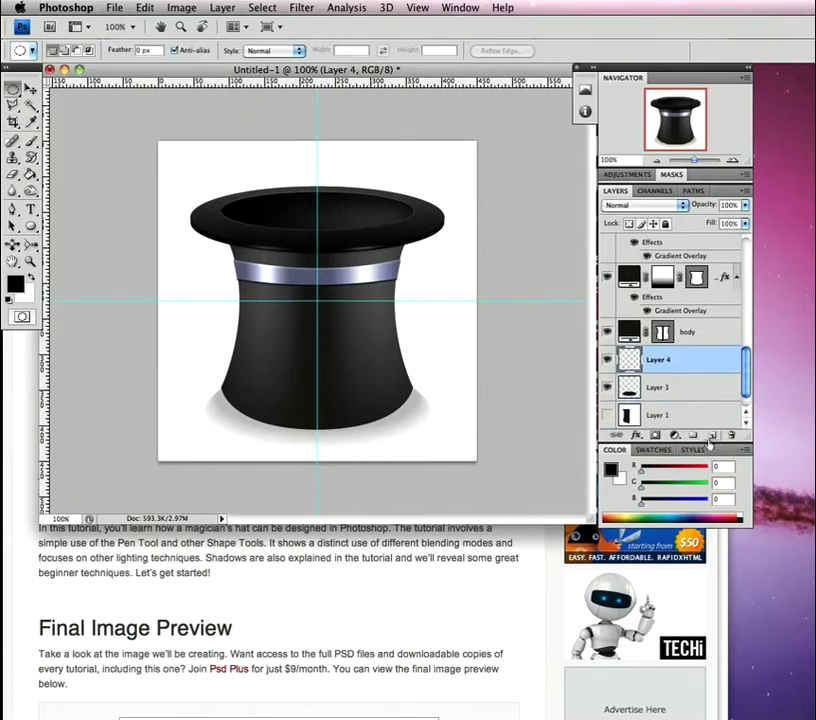
left_click_drag(221, 370, 399, 421)
left_click(194, 386)
left_click_drag(216, 378, 392, 421)
left_click(216, 364)
left_click_drag(376, 432, 416, 427)
left_click_drag(420, 439, 421, 441)
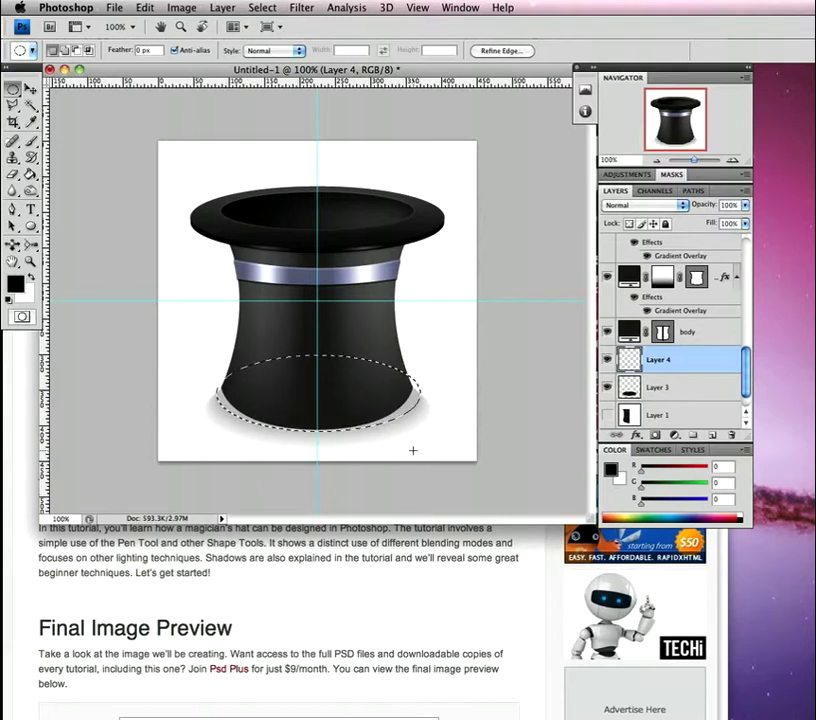
key("super+z")
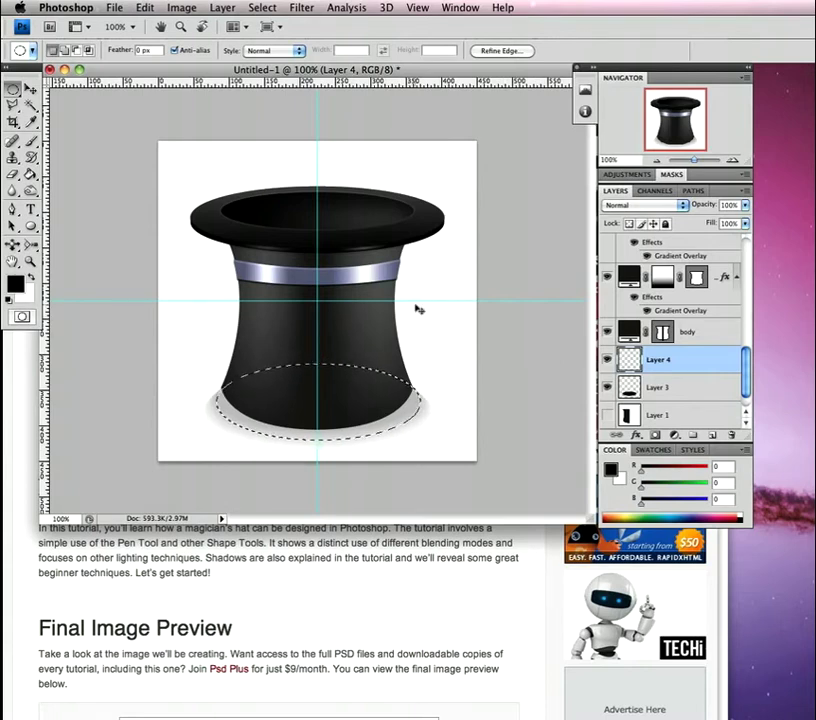
key("super+d")
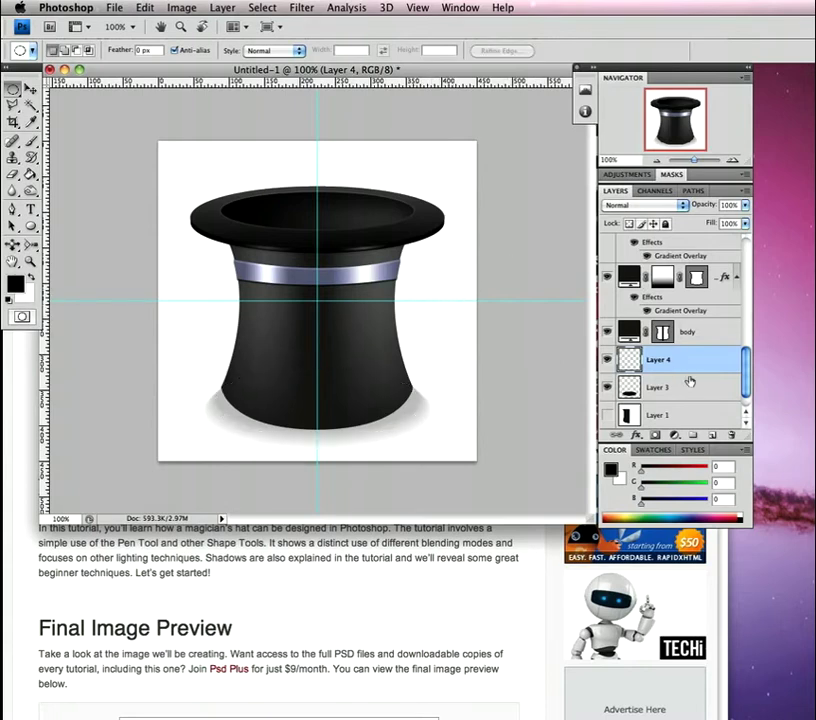
Step: Fill a slightly lowered selection of the hat body's shape with black on Layer 4 and set the layer's opacity to 50%
left_click(697, 278, "super")
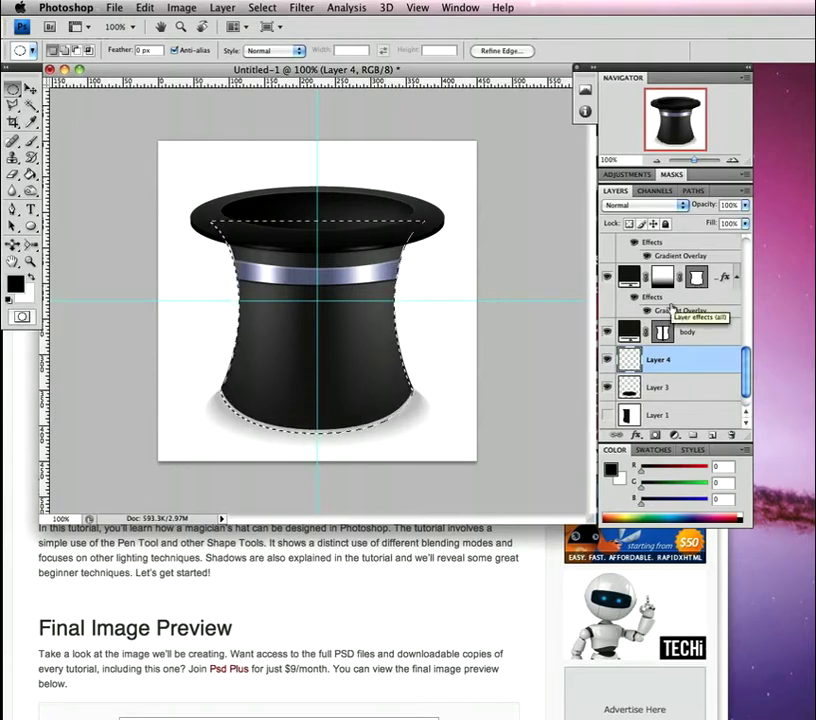
key("g")
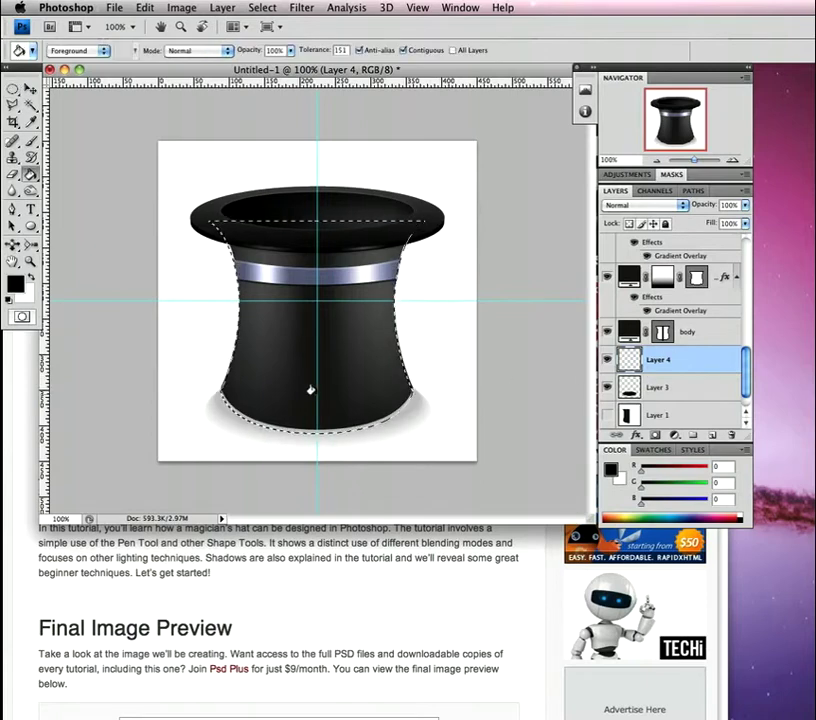
left_click(389, 382)
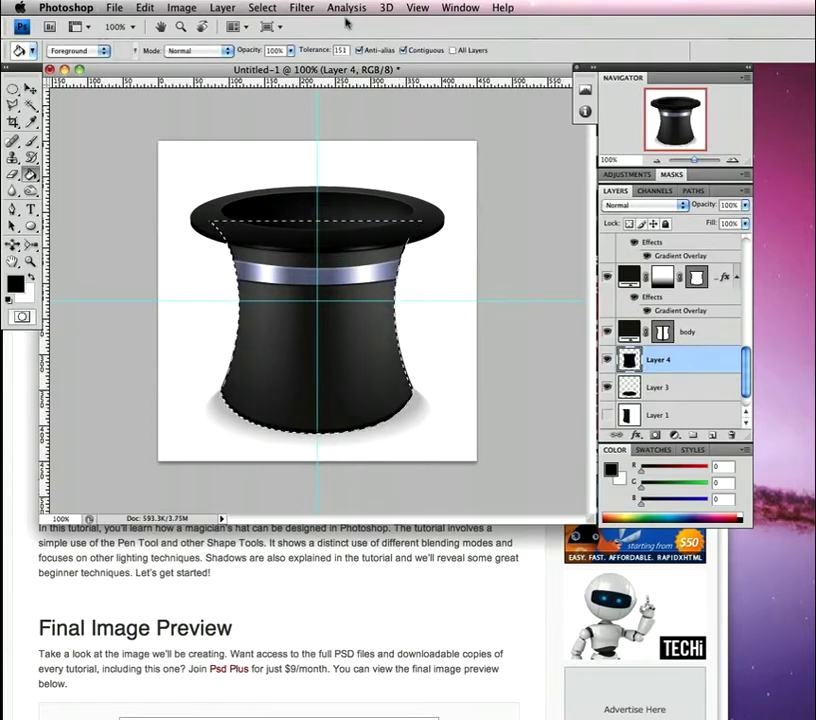
left_click_drag(700, 205, 679, 206)
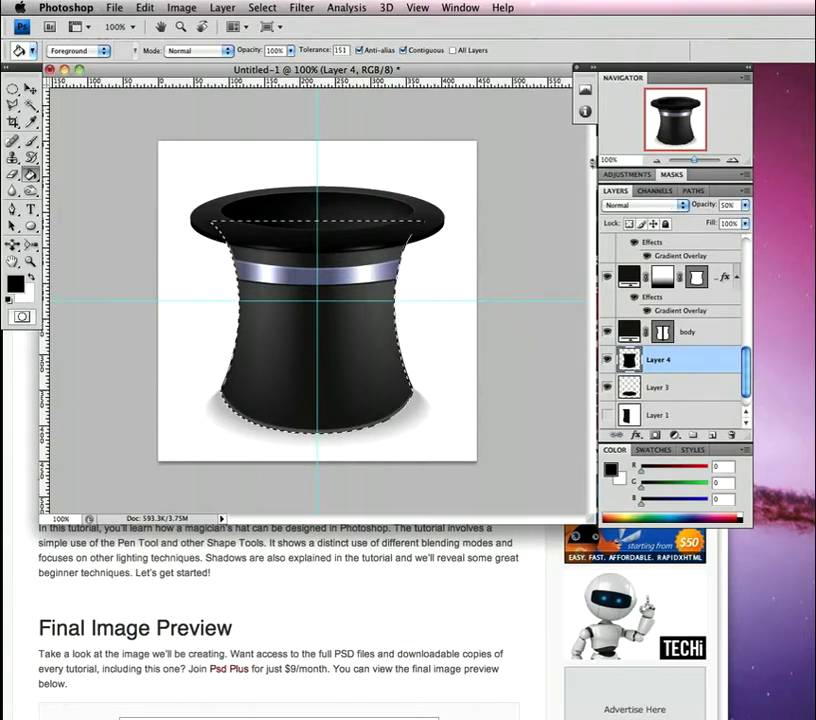
Step: Apply a Gaussian Blur with a 2.5 pixel radius to the selected shadow on Layer 4 and clear the selection
left_click(301, 8)
mouse_move(310, 158)
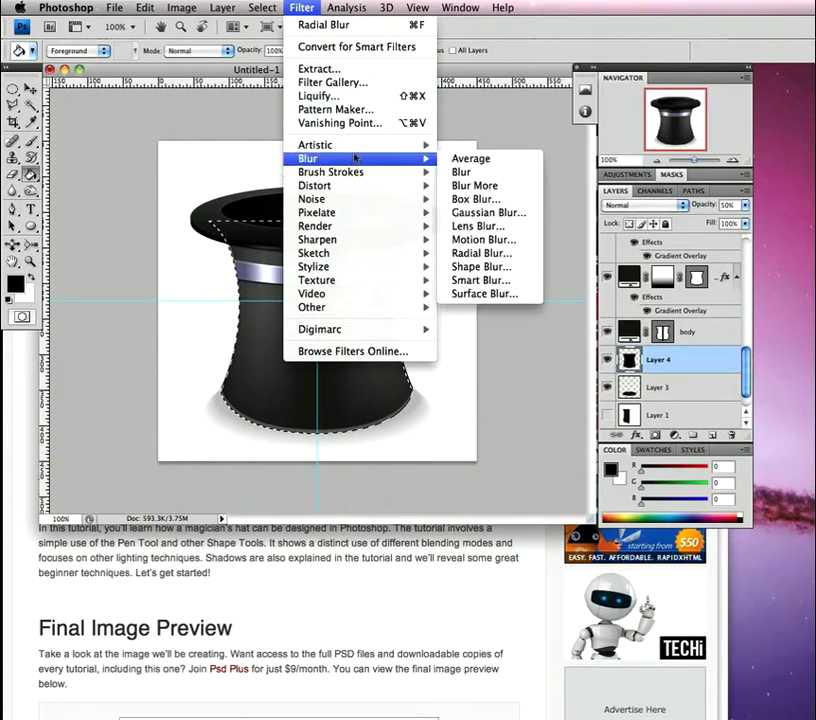
left_click(488, 211)
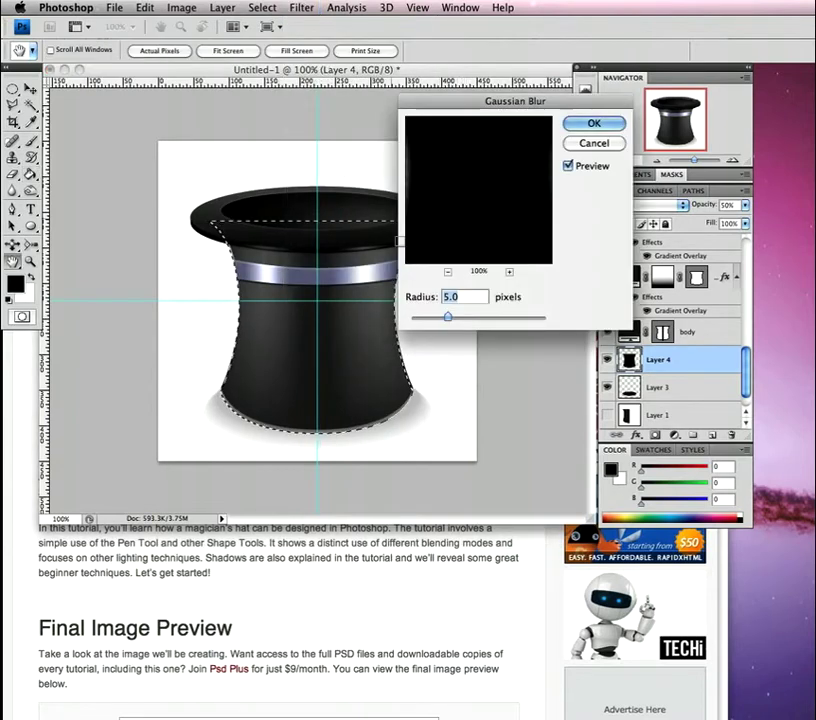
type("2.5")
left_click(591, 124)
key("super+d")
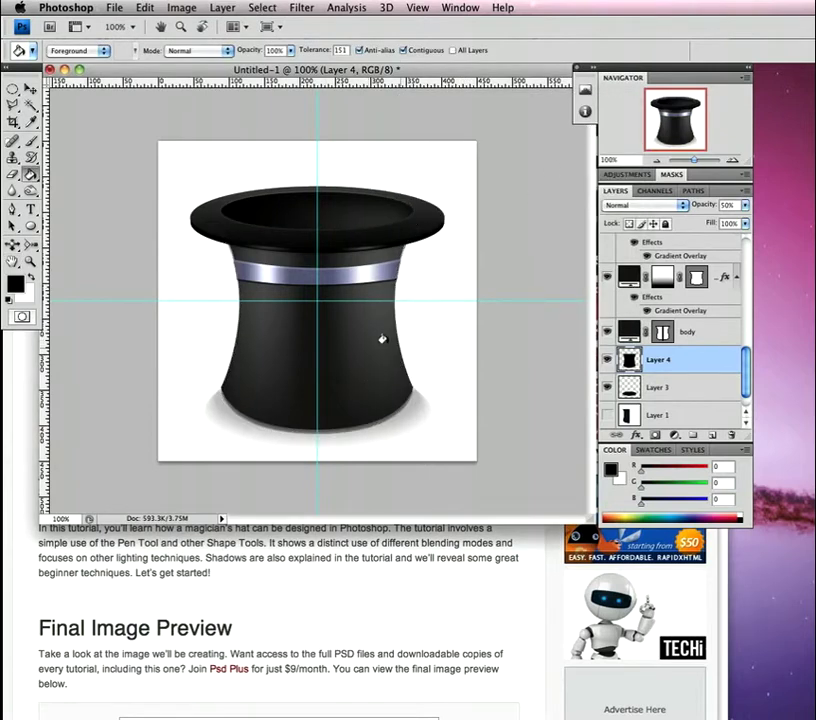
Step: Set the opacity of the blurred shadow on Layer 4 to 33%, leaving the layer ungrouped
key("v")
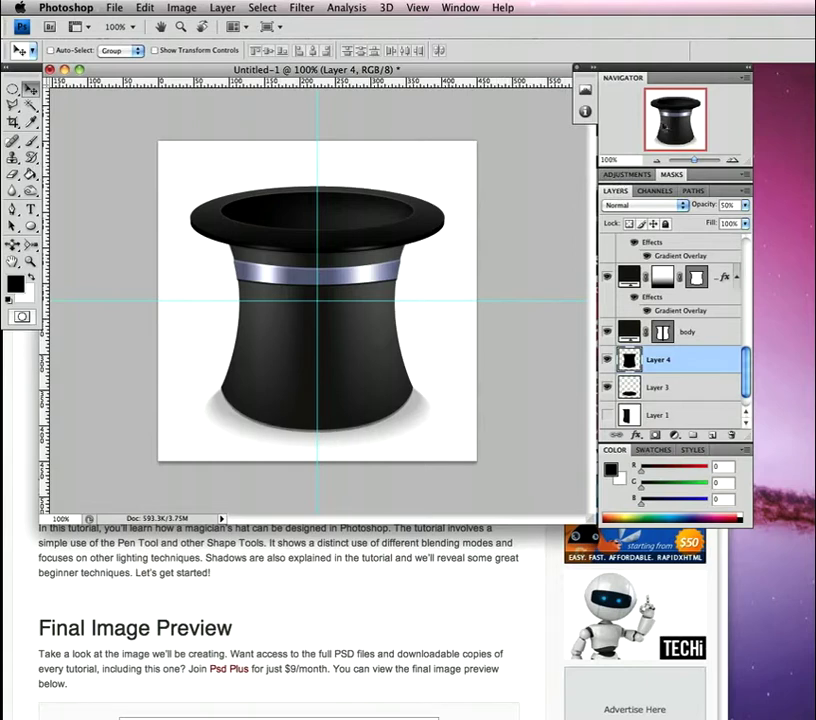
left_click_drag(707, 207, 697, 208)
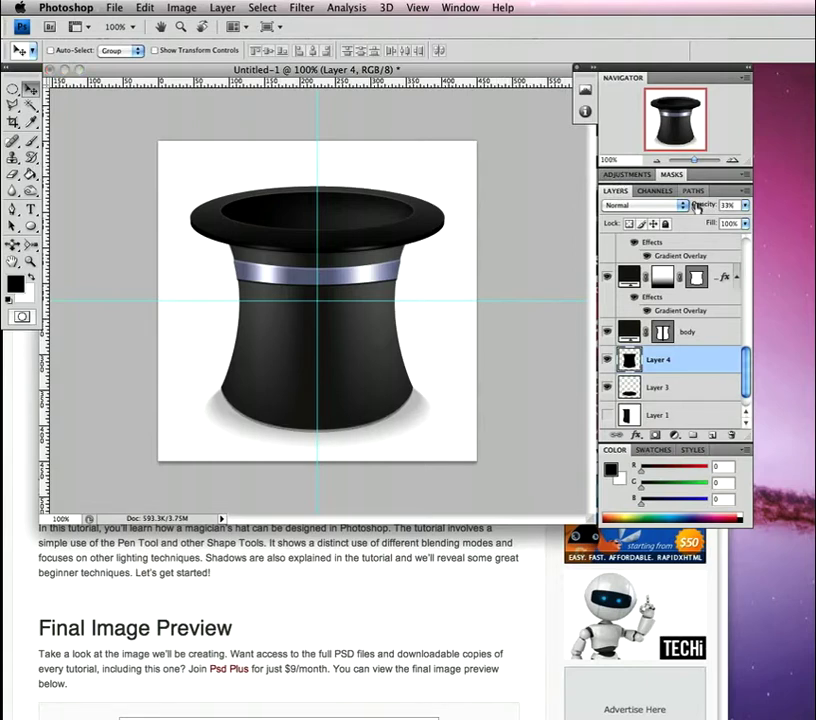
key("super+g")
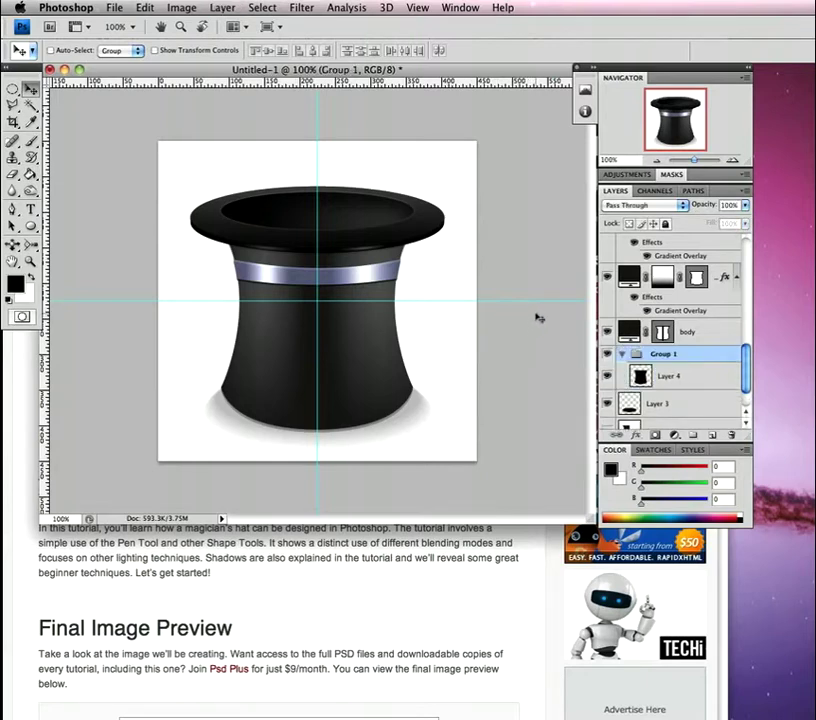
key("super+z")
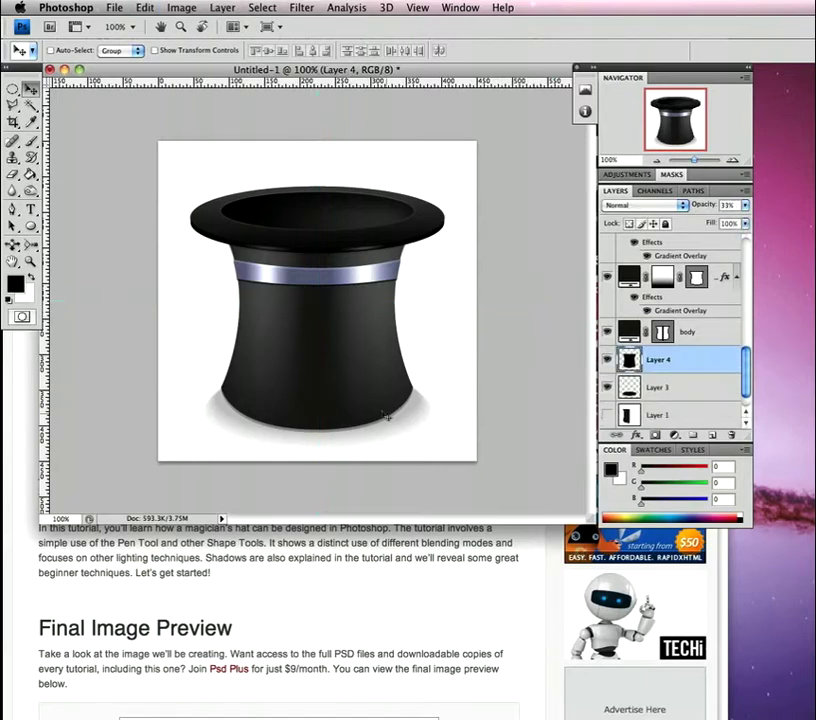
Step: Group all layers from Layer 3 up to Shape 2 and name the group "Hat"
left_click(697, 388)
left_click_drag(743, 382, 738, 252)
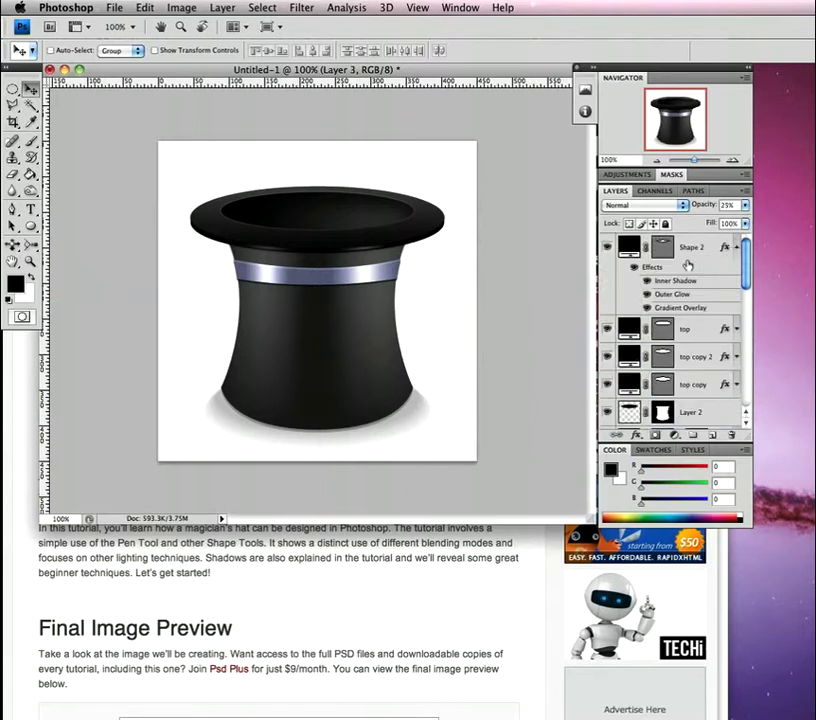
left_click(652, 252, "shift")
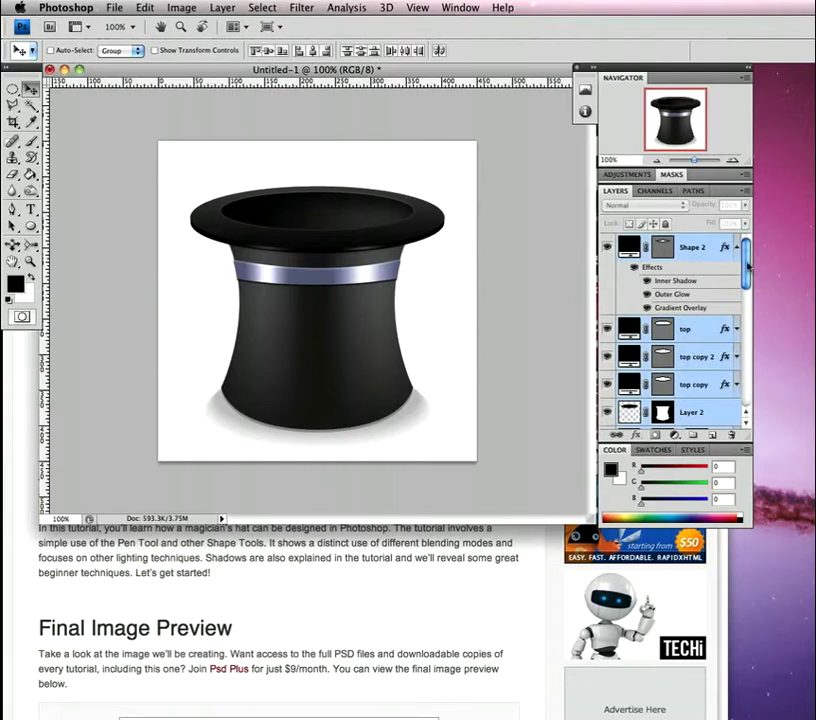
mouse_move(741, 256)
left_mouse_down()
mouse_move(733, 373)
mouse_move(733, 266)
left_mouse_up()
key("super+g")
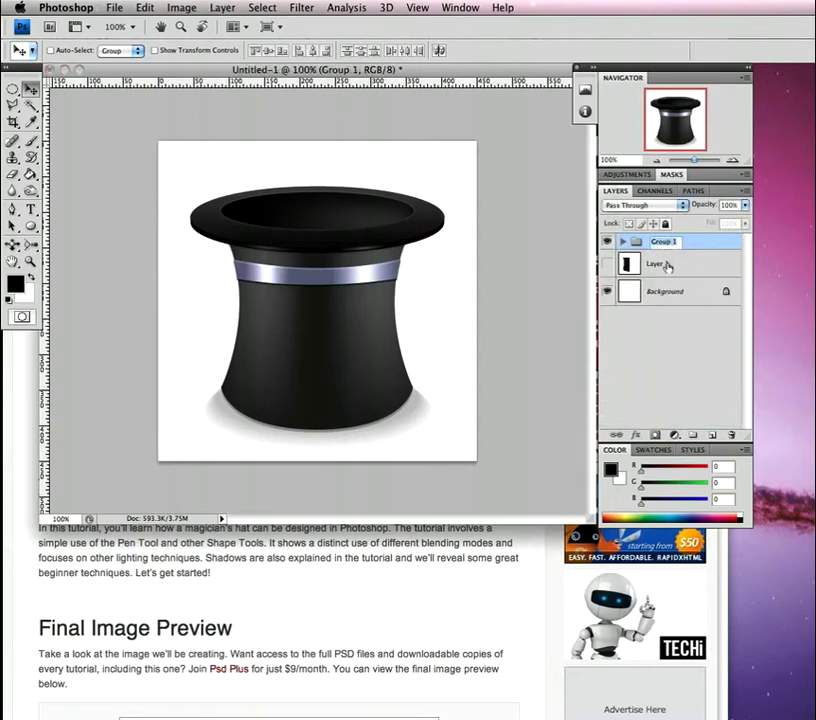
type("Hat")
key("Return")
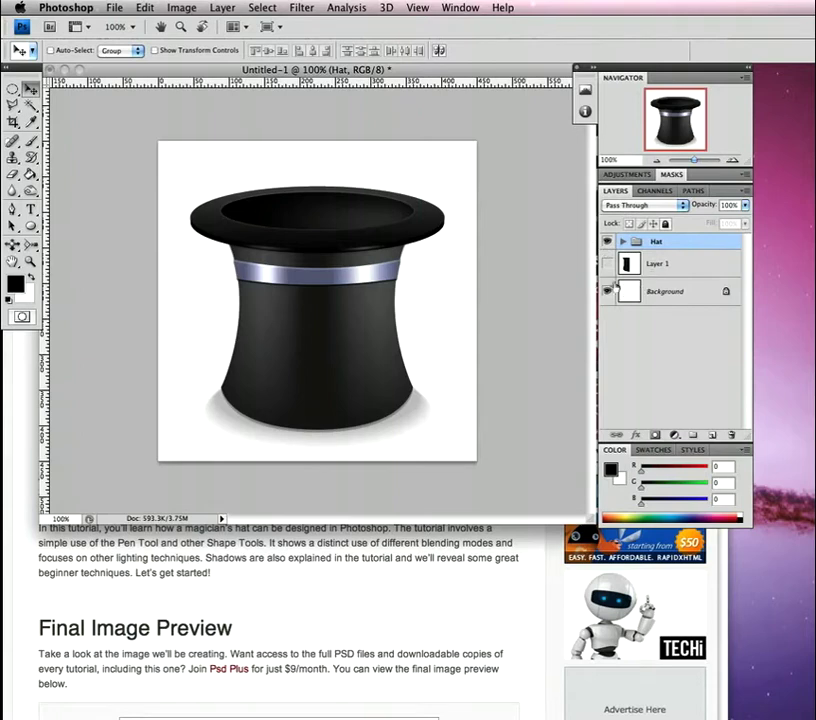
Step: Show the guides and draw a thin black horizontal rectangle across the brim's full width on a new layer above the Hat group
key("super+semicolon")
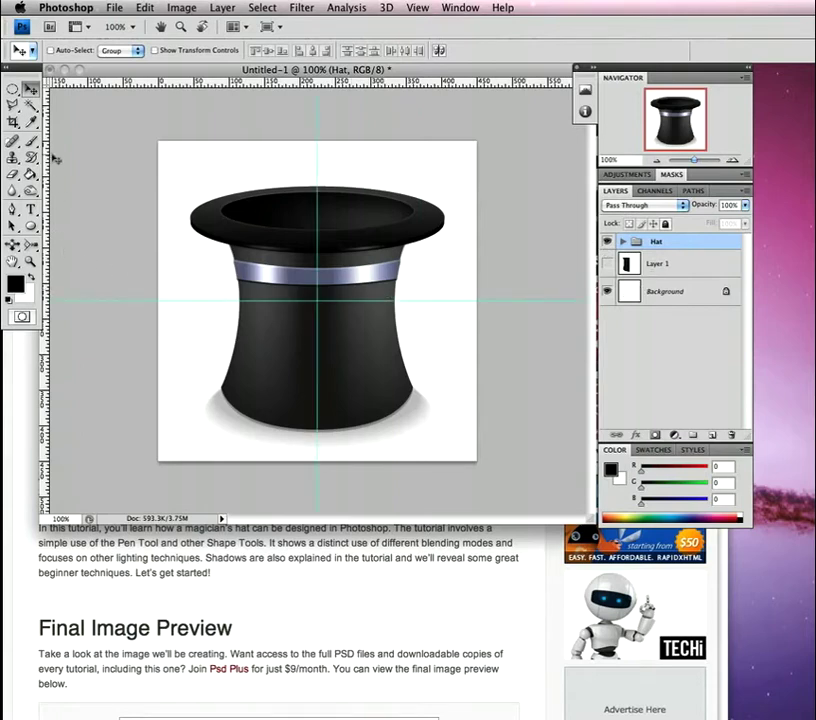
left_click(712, 435)
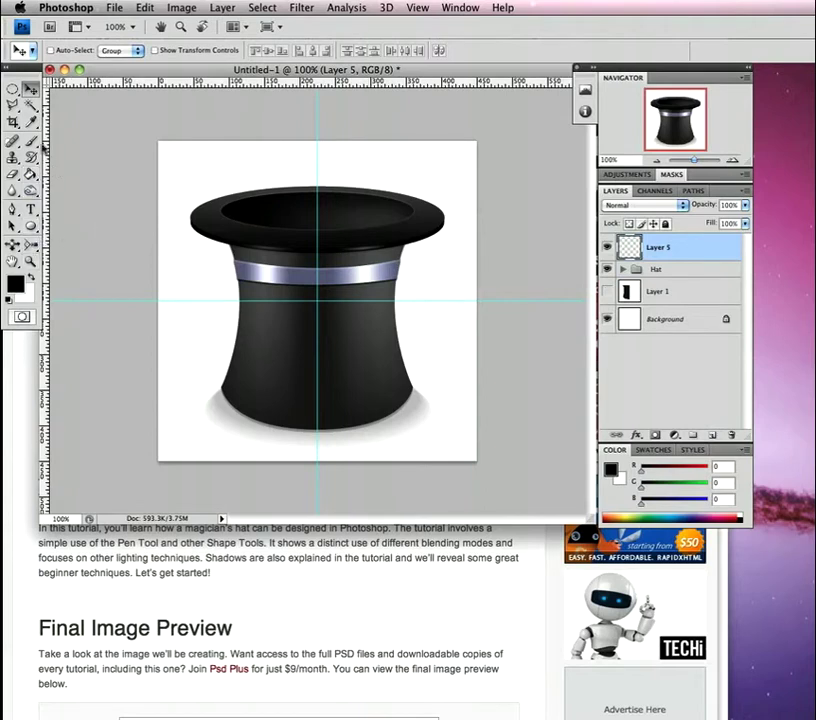
left_click(31, 226)
left_click_drag(31, 224, 62, 224)
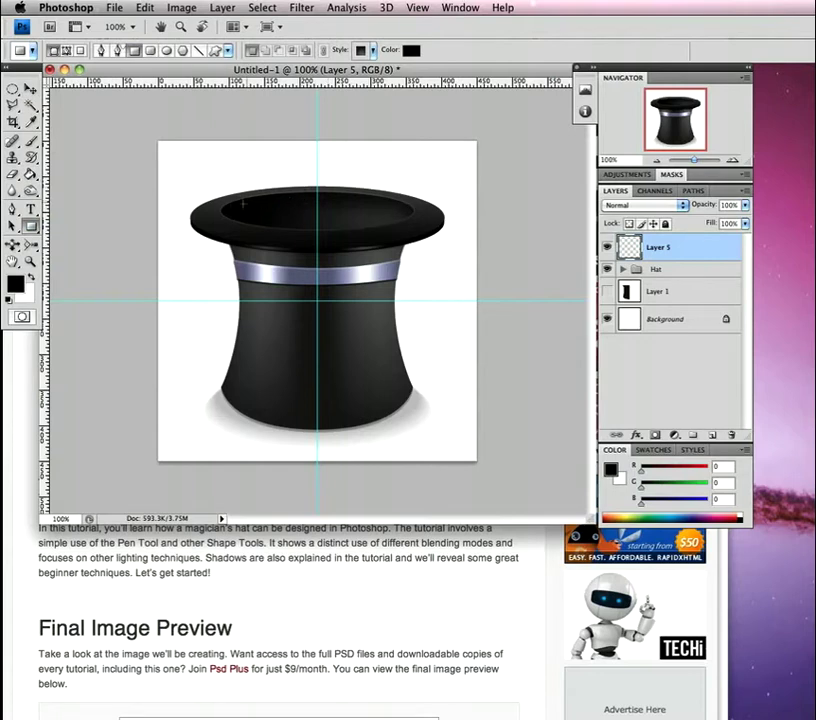
left_click_drag(188, 211, 447, 220)
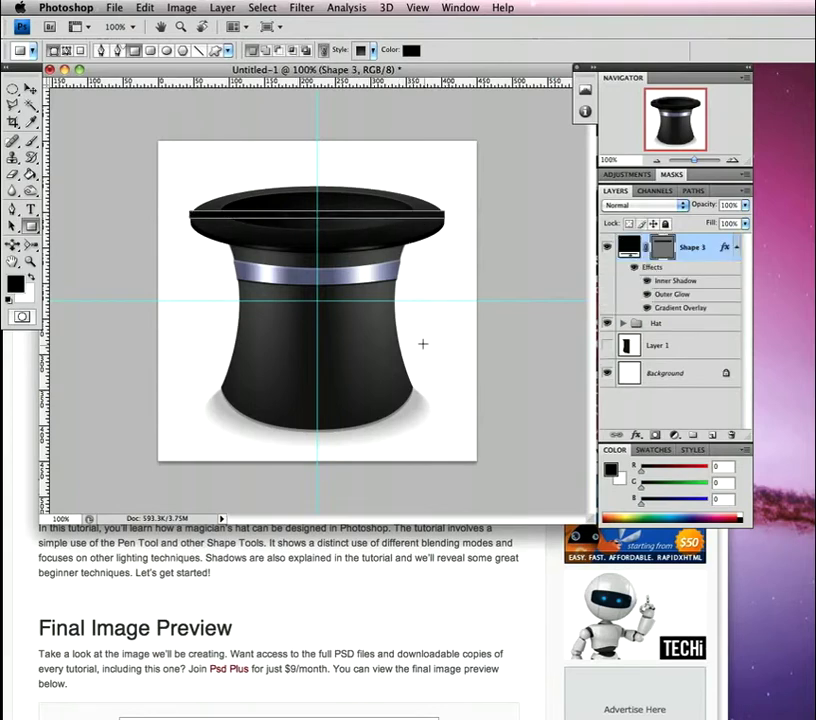
Step: Rotate the thin rectangle 90° so it forms a vertical bar
key("ctrl+t")
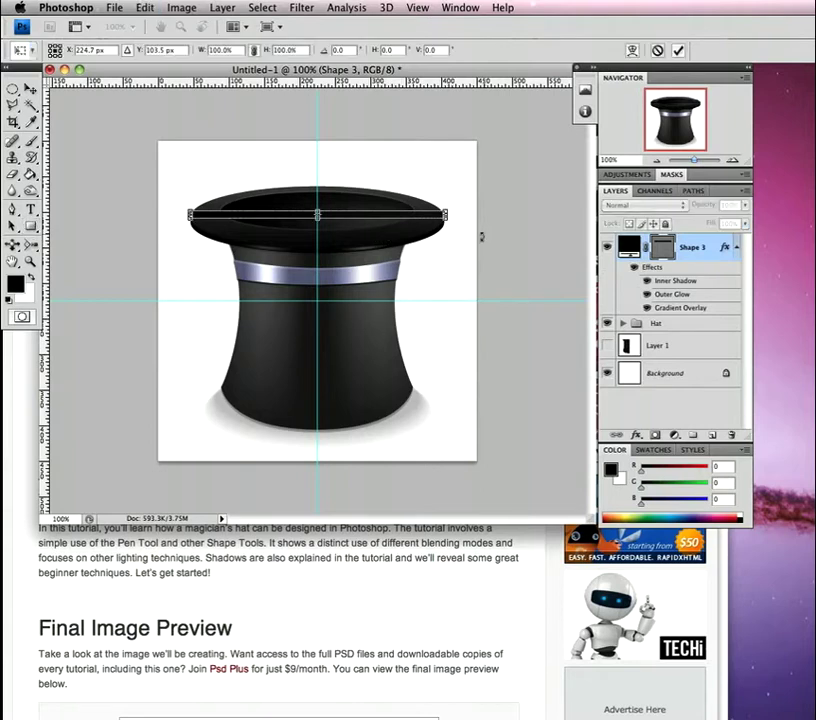
left_click_drag(477, 233, 313, 396)
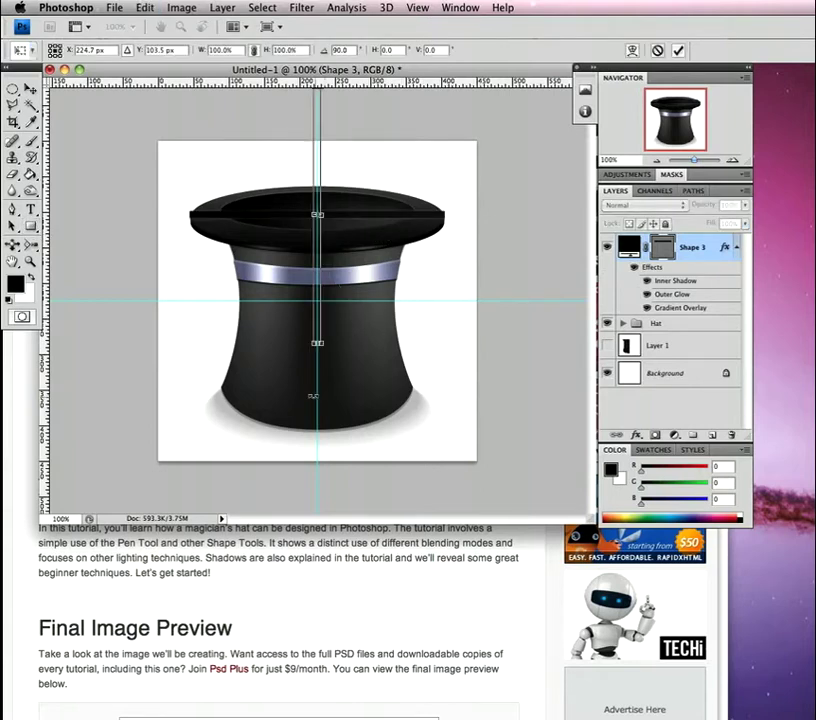
key("Return")
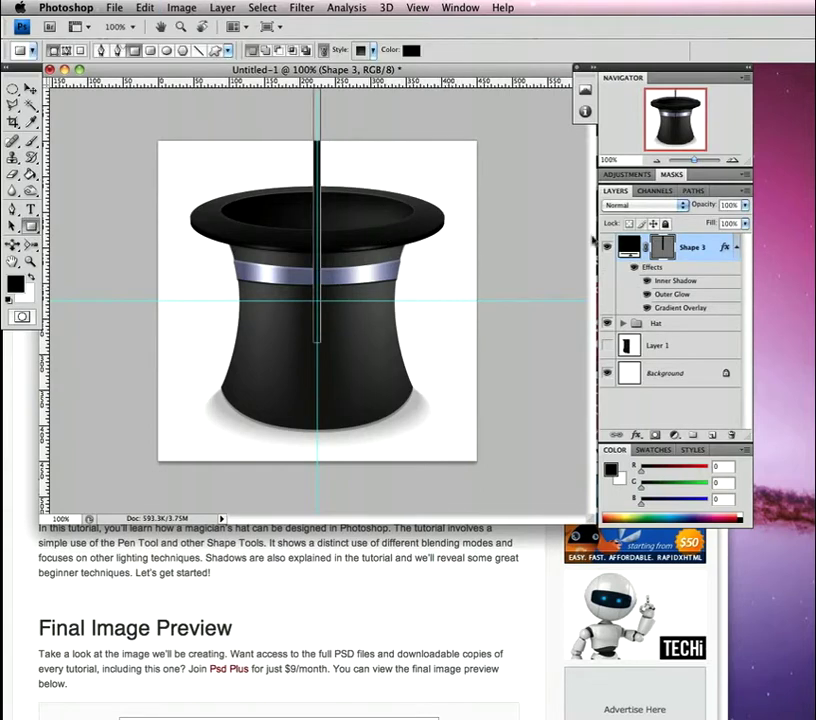
Step: Hide the Hat group and move the vertical bar down to the centre of the canvas
left_click(607, 323)
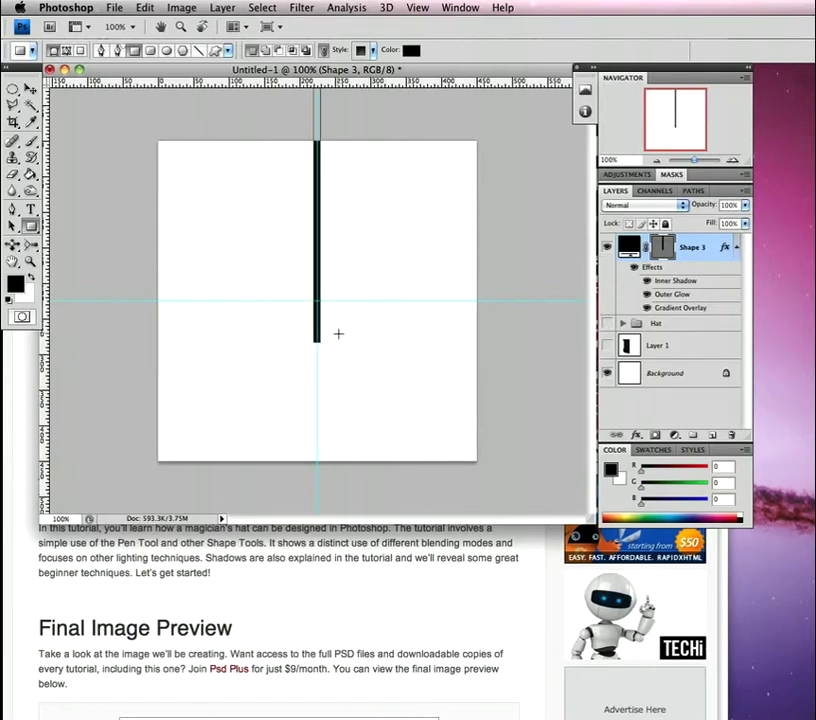
key("v")
left_click_drag(322, 249, 318, 331)
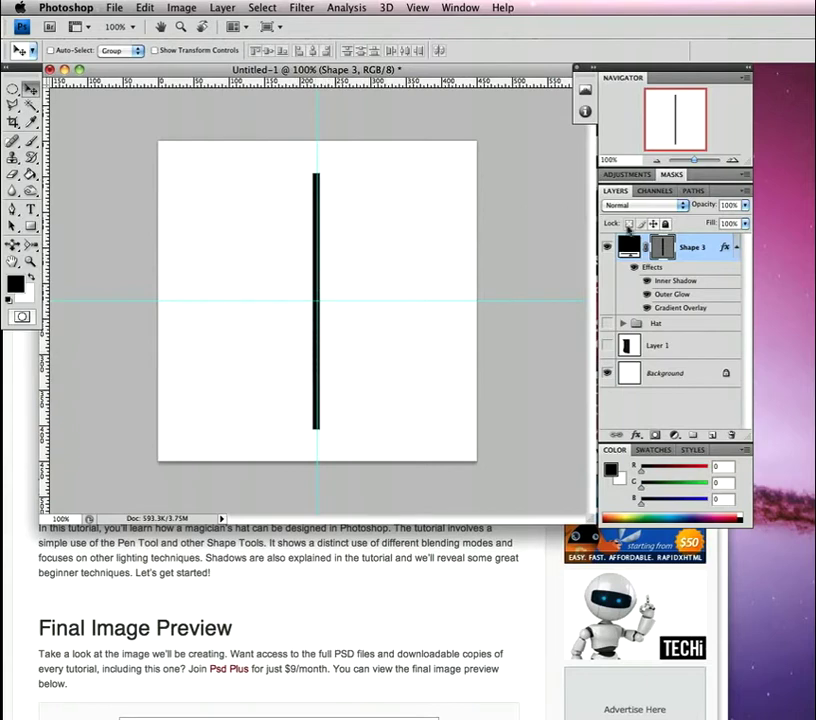
Step: Turn off the Gradient Overlay, Outer Glow and Inner Shadow effects in the layer style of Shape 3
double_click(695, 247)
left_click_drag(644, 171, 233, 146)
left_click(106, 296)
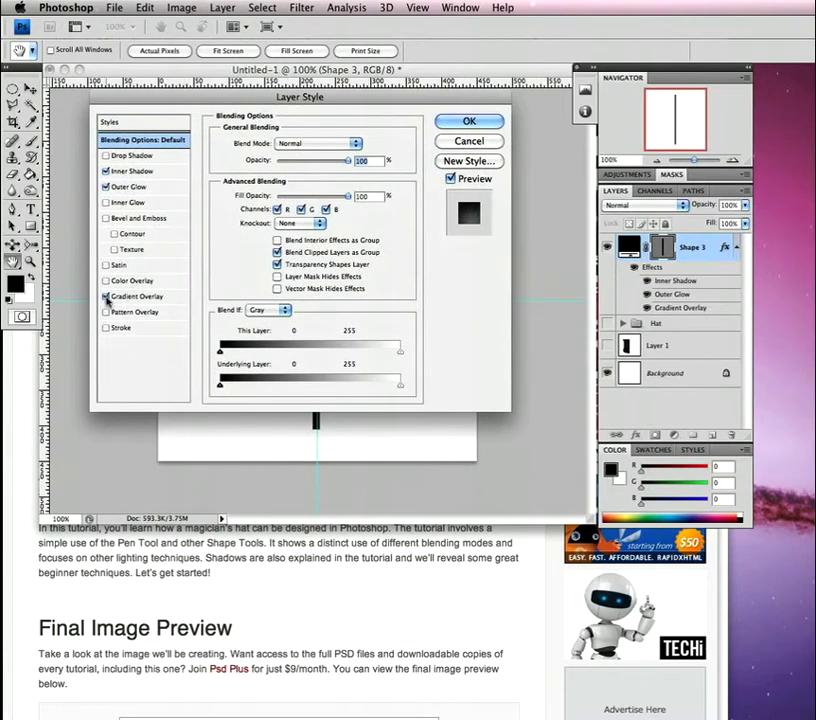
left_click(106, 187)
left_click(106, 172)
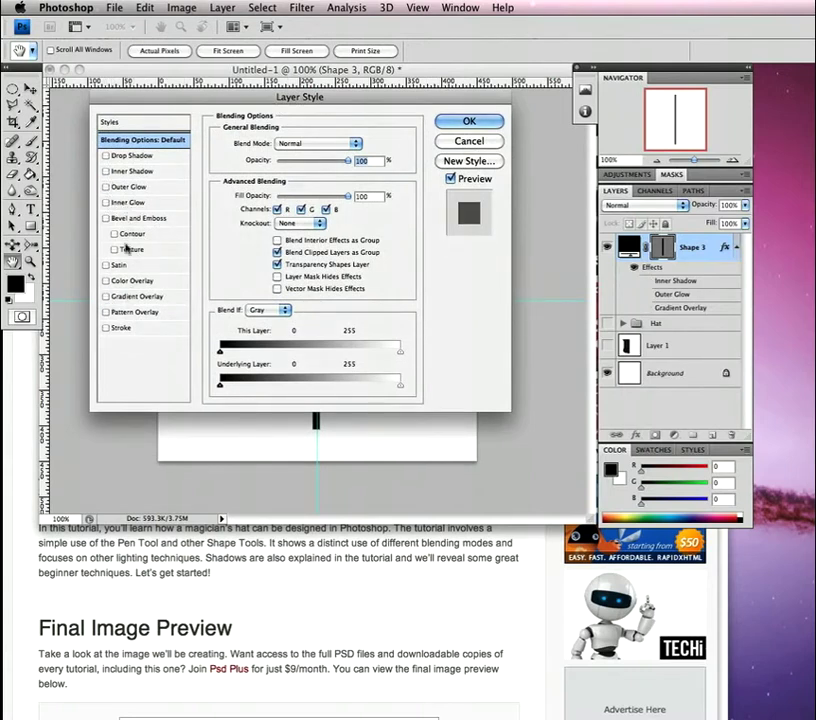
Step: Add a Gradient Overlay at 100% opacity to the bar and choose the "wand" gradient preset
left_click(138, 296)
double_click(340, 160)
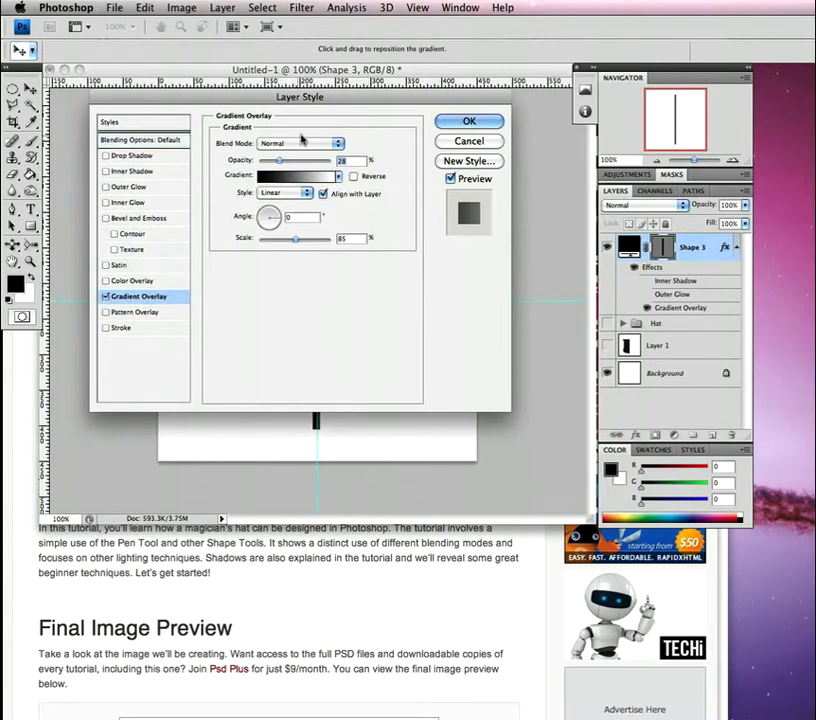
type("100")
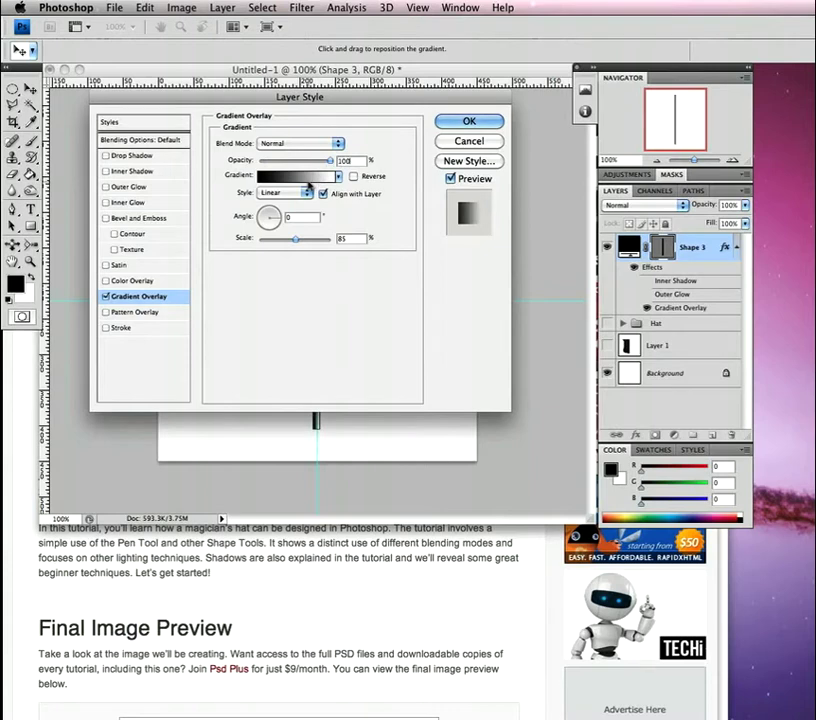
left_click(313, 180)
left_click_drag(378, 92, 375, 165)
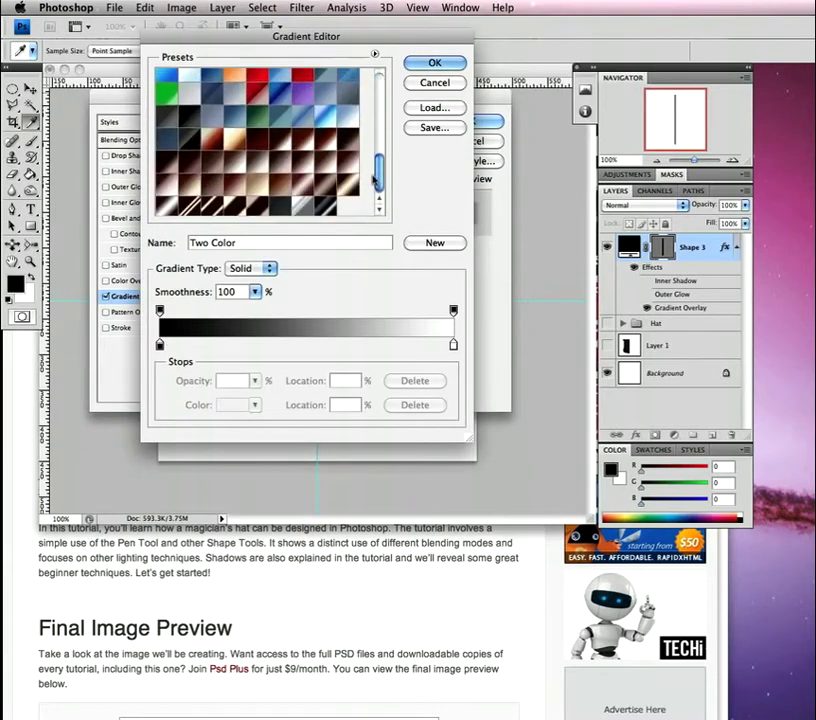
left_click(324, 206)
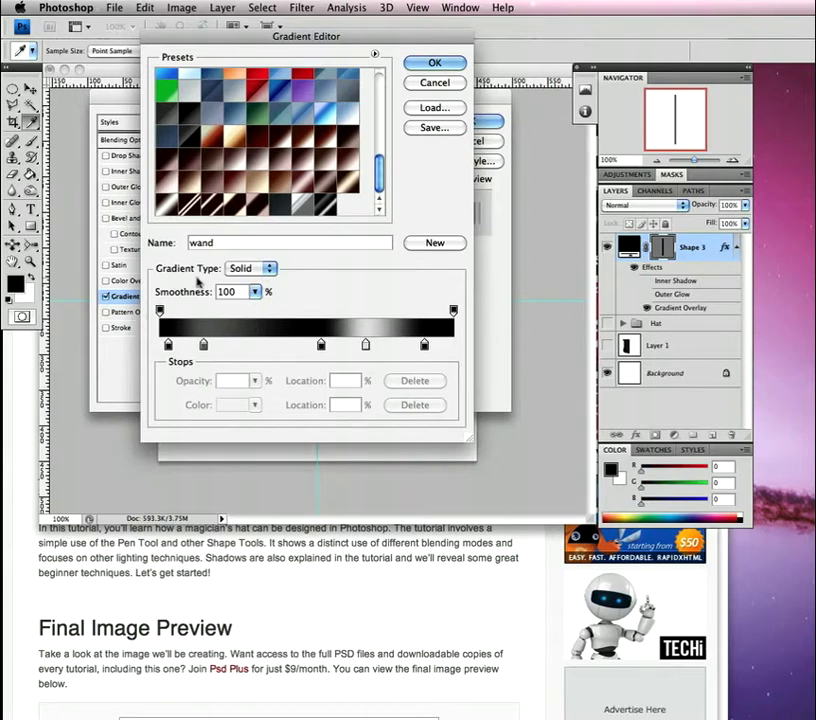
Step: Examine the color and location of each color stop in the wand gradient
left_click(168, 346)
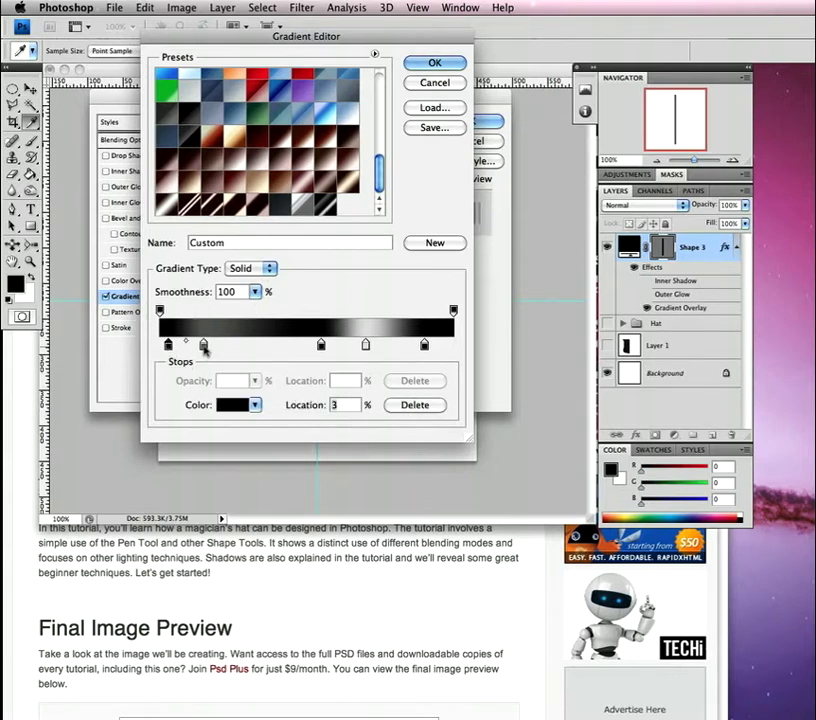
double_click(204, 346)
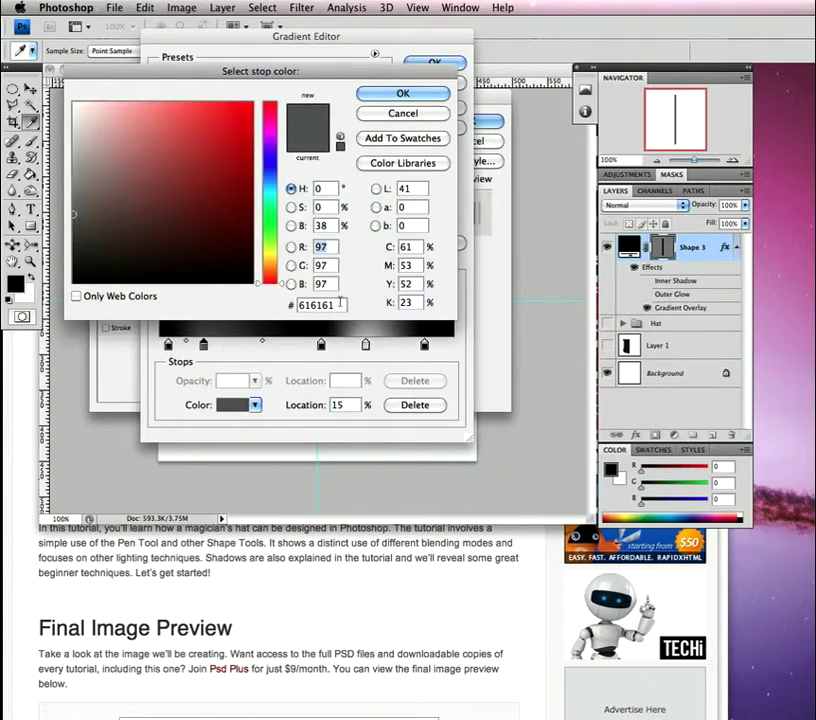
left_click(412, 96)
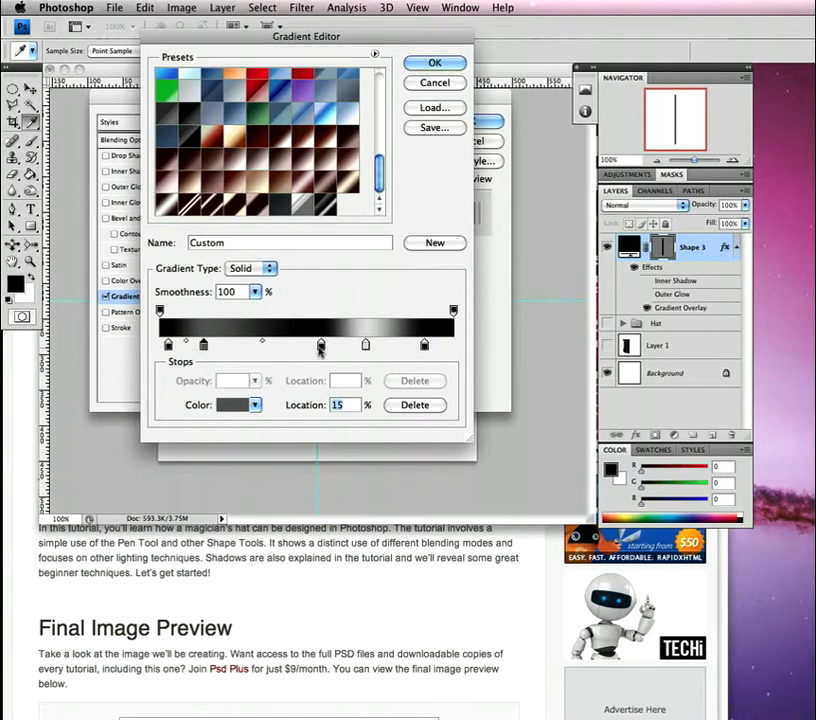
left_click(320, 345)
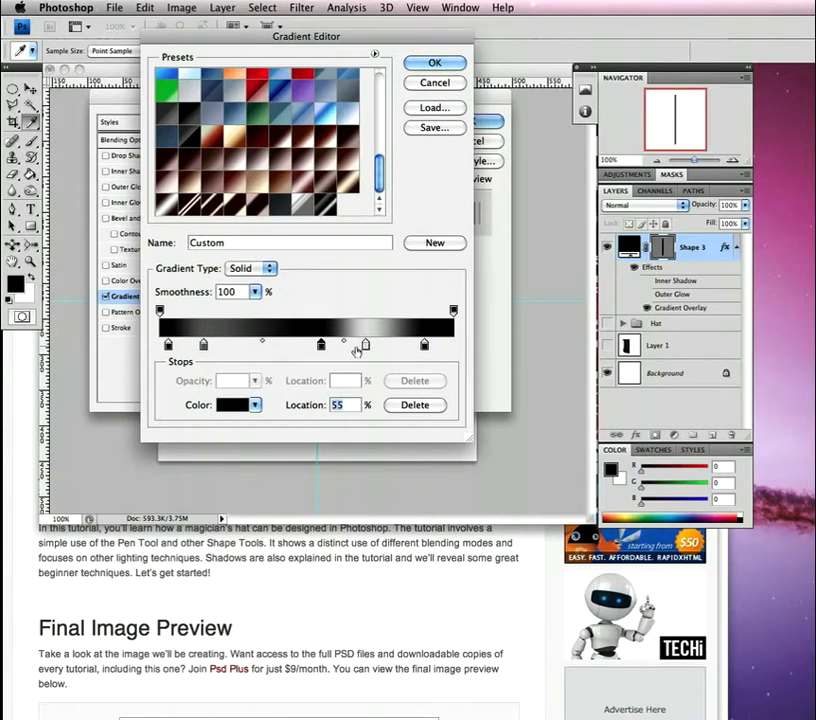
left_click(365, 345)
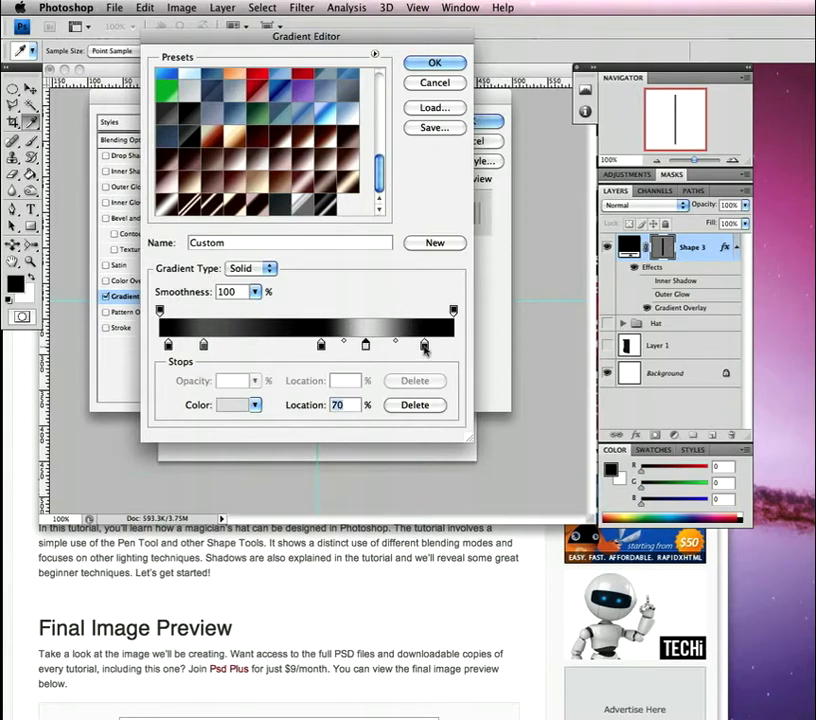
left_click(424, 346)
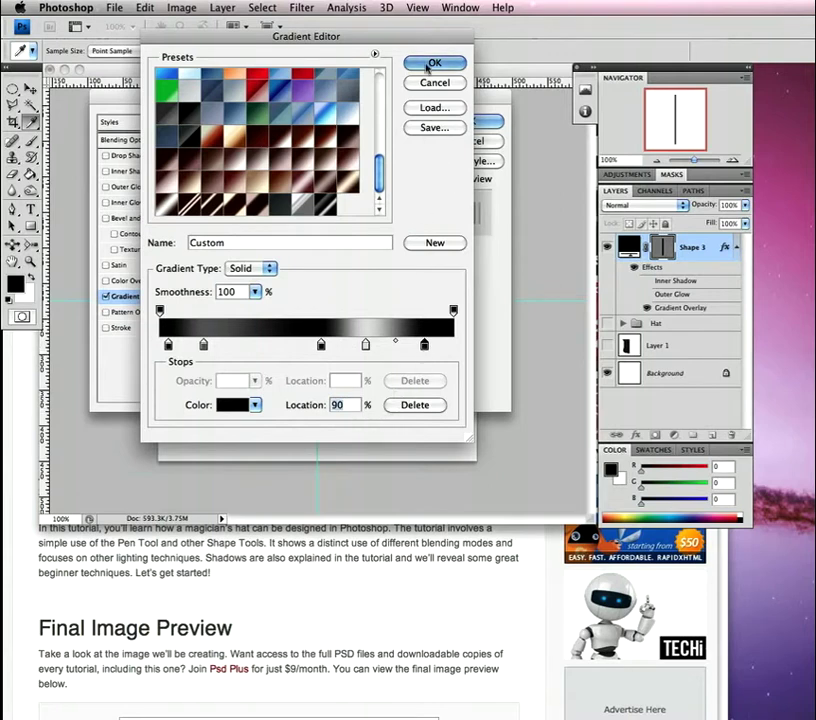
Step: Accept the wand gradient with the overlay's scale set to 115%, apply the layer style and hide the guides
left_click(435, 63)
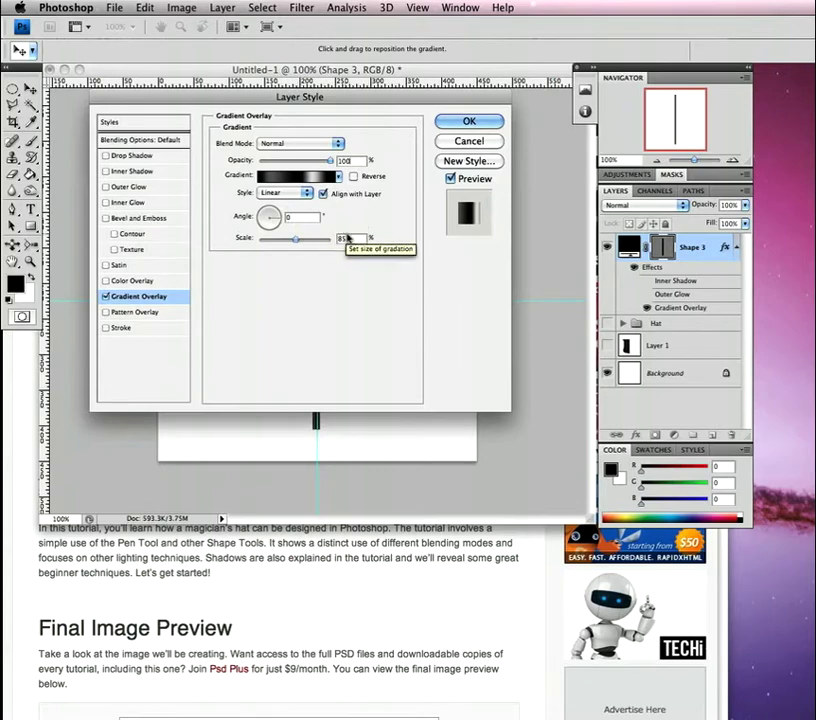
left_click_drag(348, 242, 331, 256)
type("115")
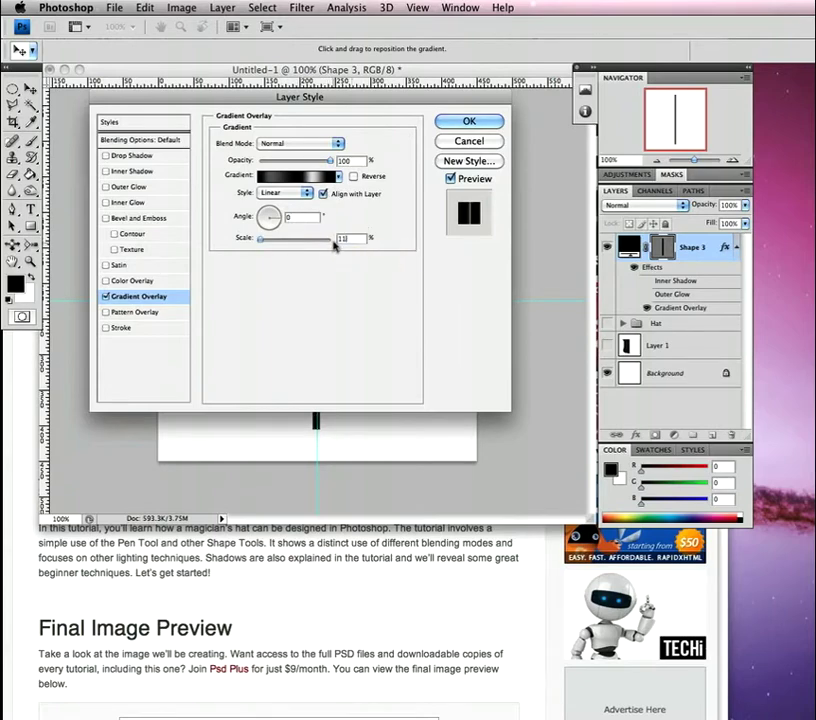
left_click_drag(400, 97, 660, 160)
left_click(728, 182)
key("super+semicolon")
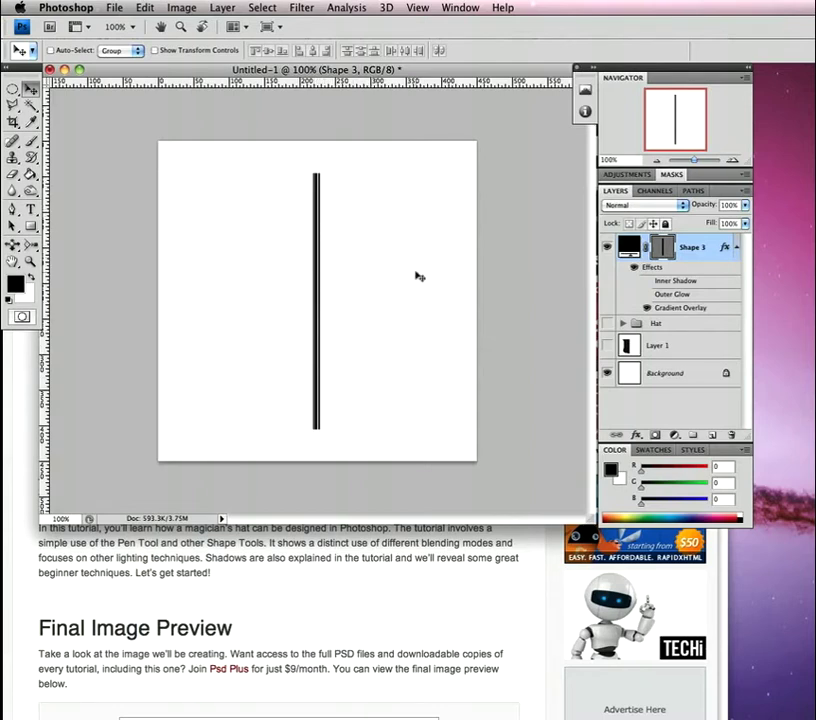
Step: Duplicate the Shape 3 bar layer, fully lock the Hat group while keeping it hidden, and select the duplicated bar layer
key("super+j")
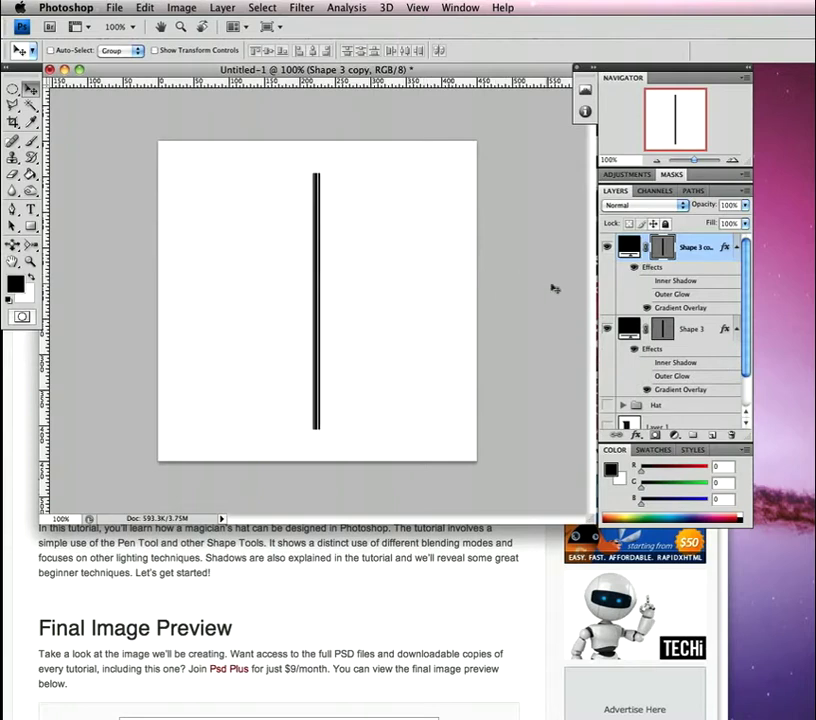
left_click(661, 407)
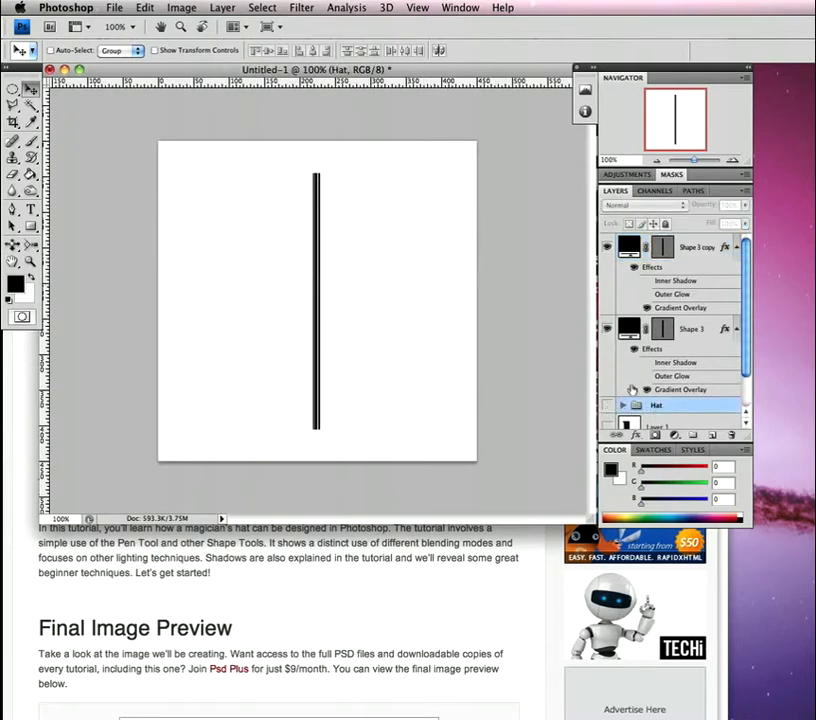
left_click(608, 405)
left_click(666, 224)
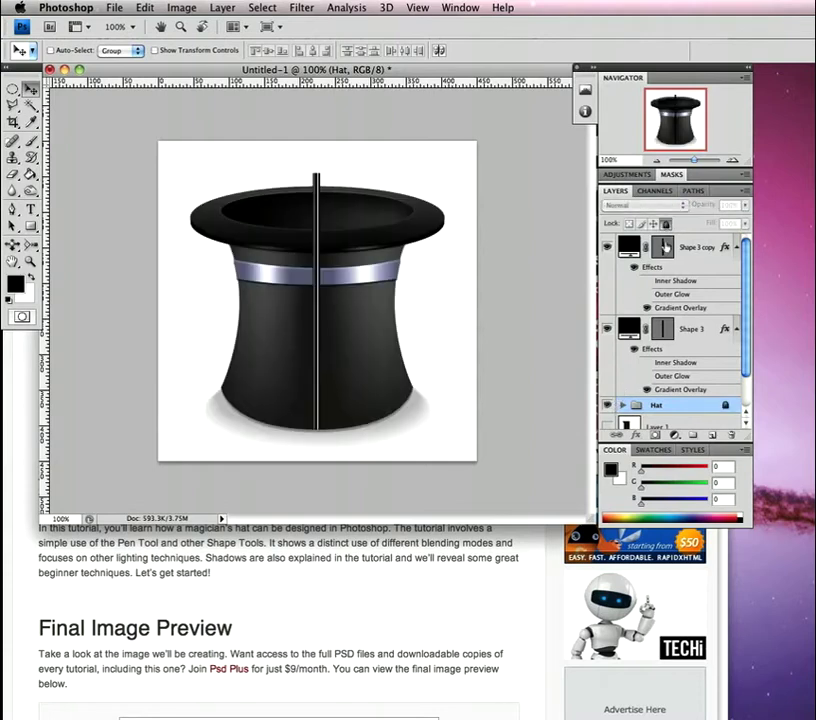
left_click(608, 406)
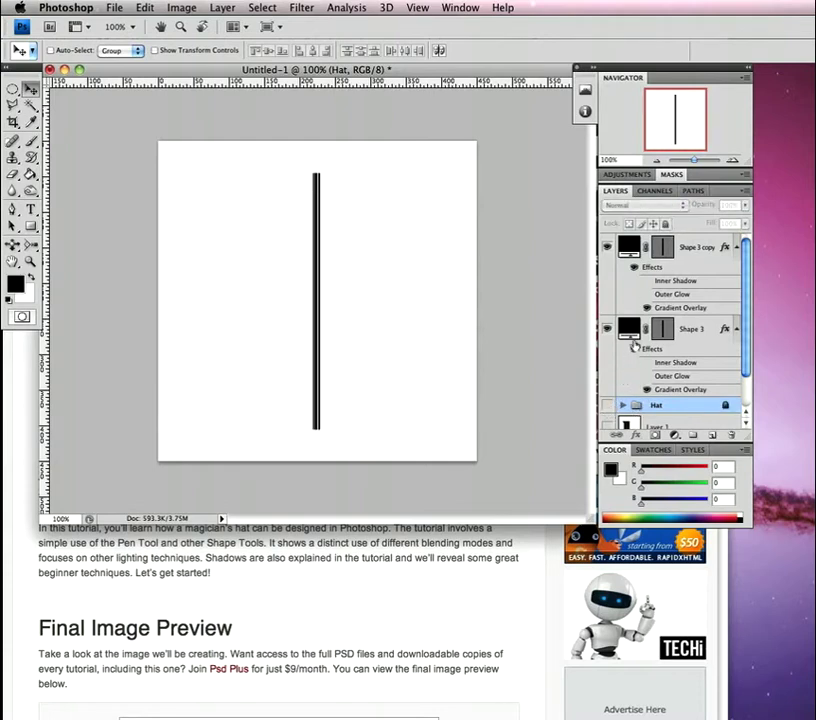
left_click(694, 248)
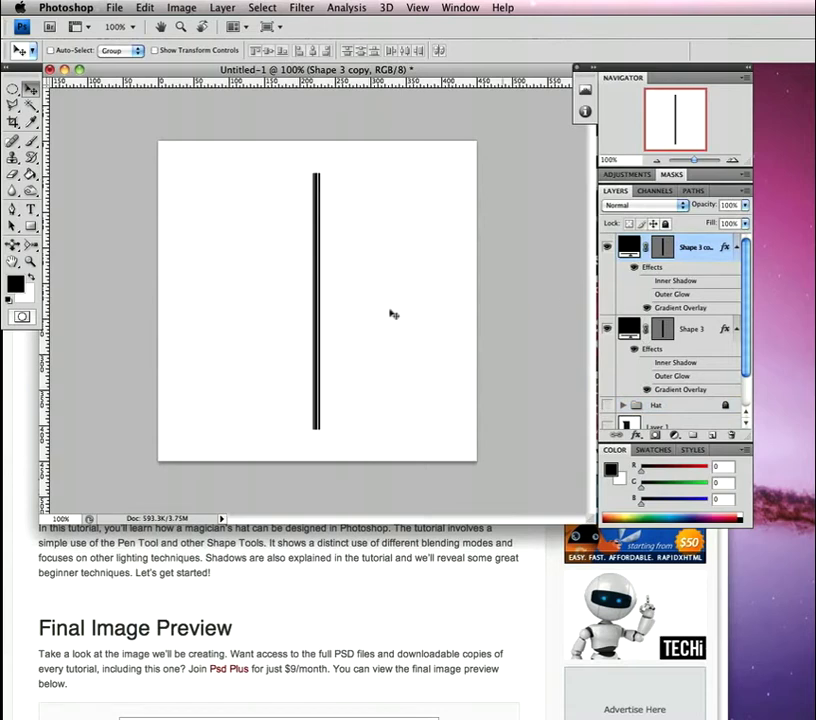
left_click(12, 225)
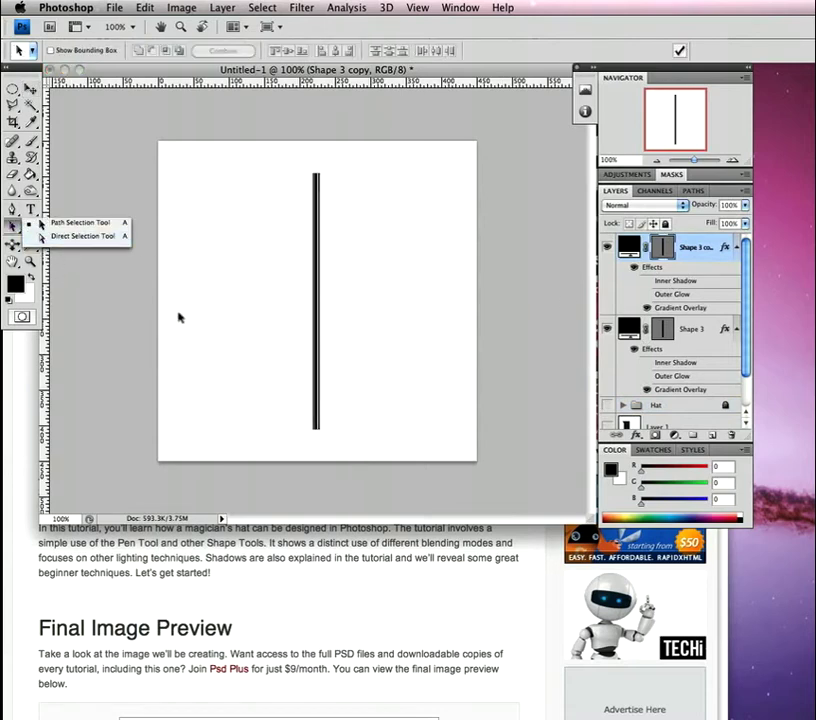
left_click(80, 222)
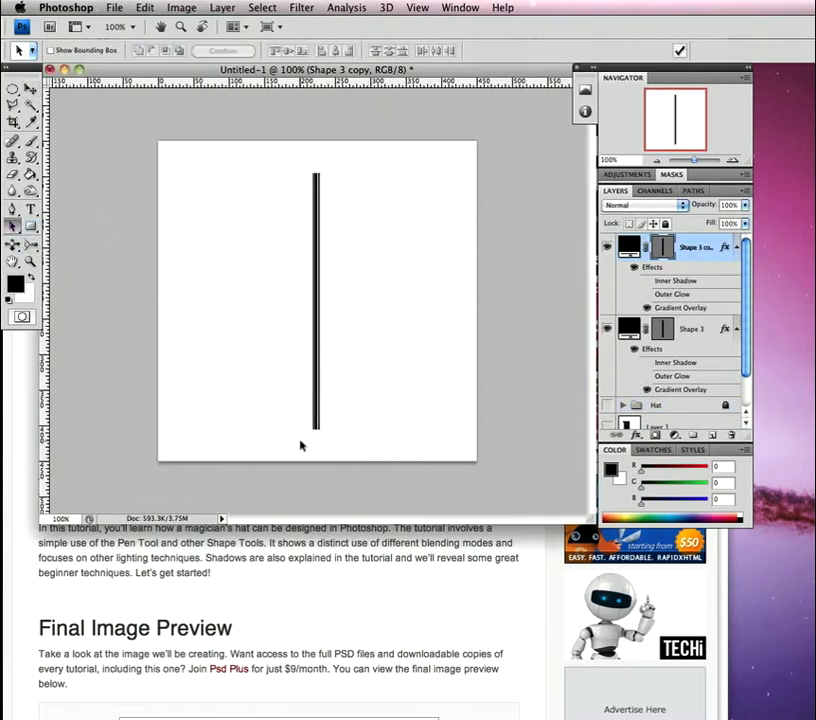
left_click(315, 432)
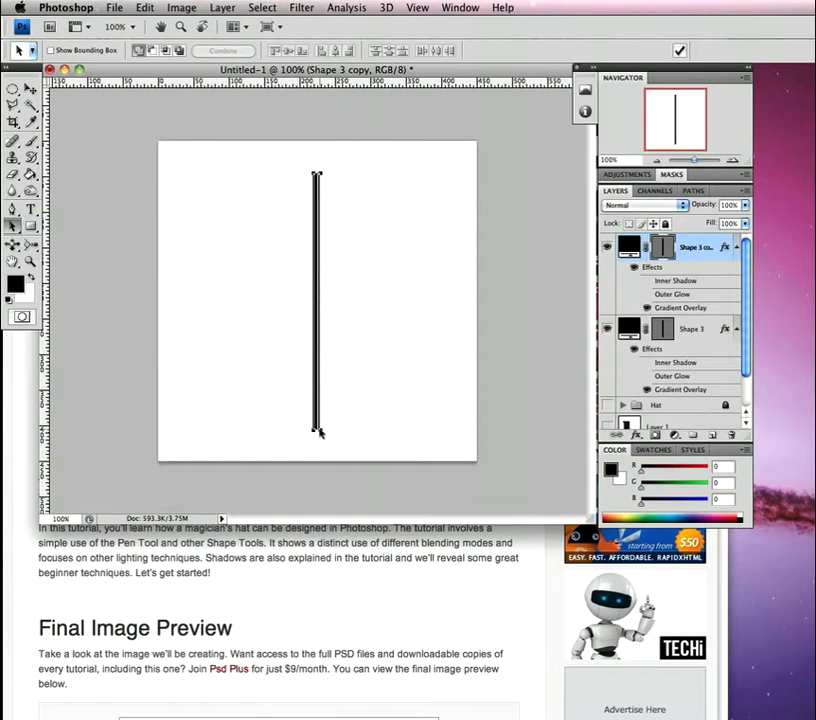
mouse_move(320, 429)
left_mouse_down()
mouse_move(321, 411)
mouse_move(320, 424)
left_mouse_up()
key("super+z")
Step: Shorten the bar copy into a small tip by raising its lower anchor points, and place it directly above the original bar
left_click_drag(13, 226, 62, 237)
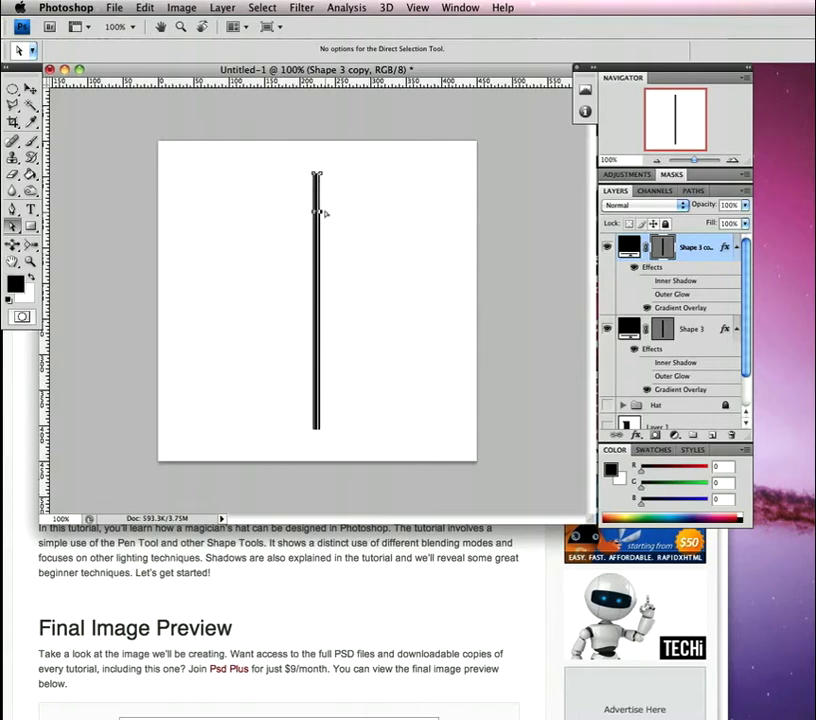
left_click_drag(321, 203, 321, 204)
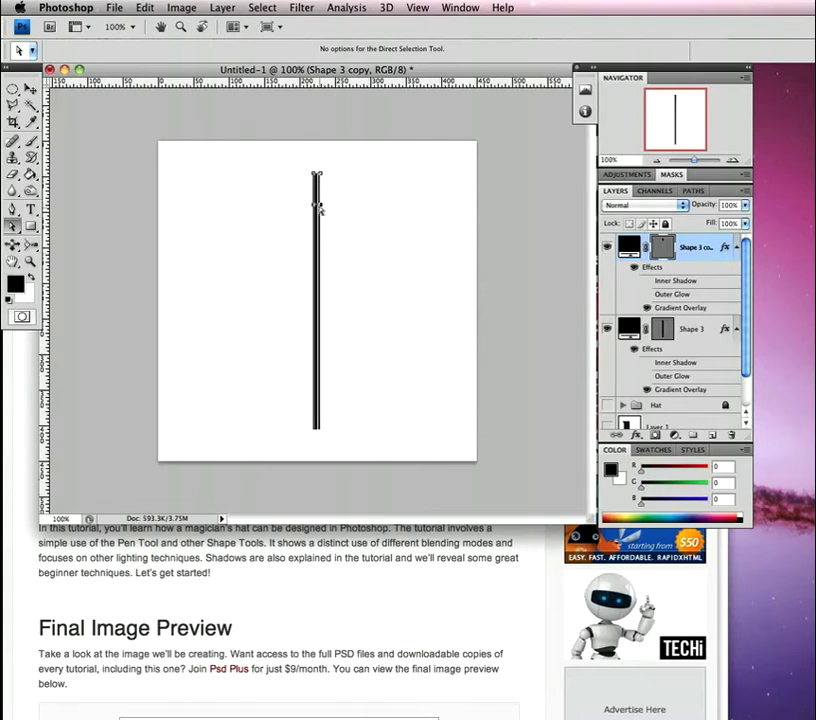
left_click(99, 216)
key("v")
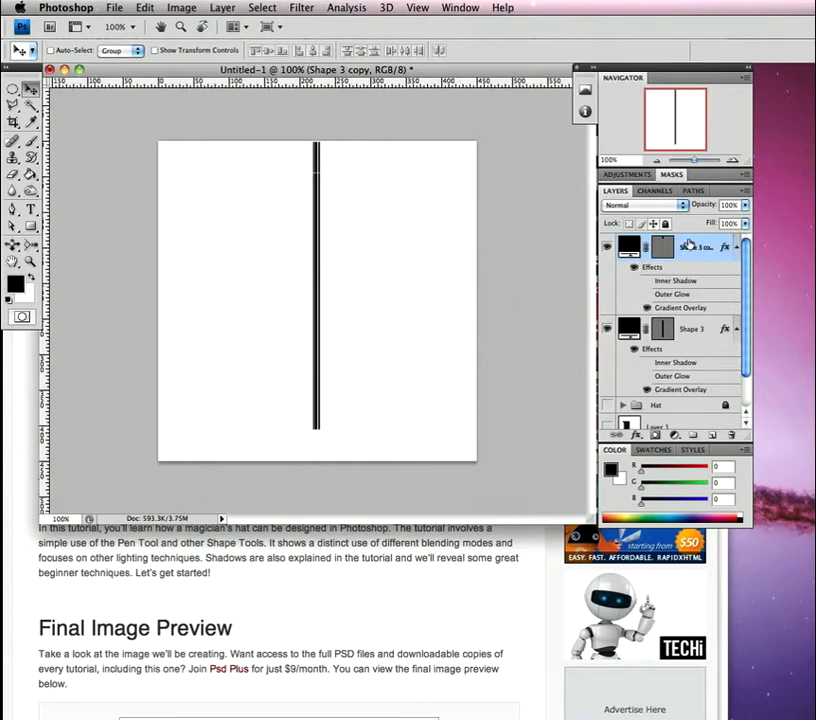
Step: Edit the gradient in the tip layer's Gradient Overlay, removing the middle color stops and moving the remaining end stop to 100%
double_click(689, 244)
left_click_drag(560, 158, 553, 103)
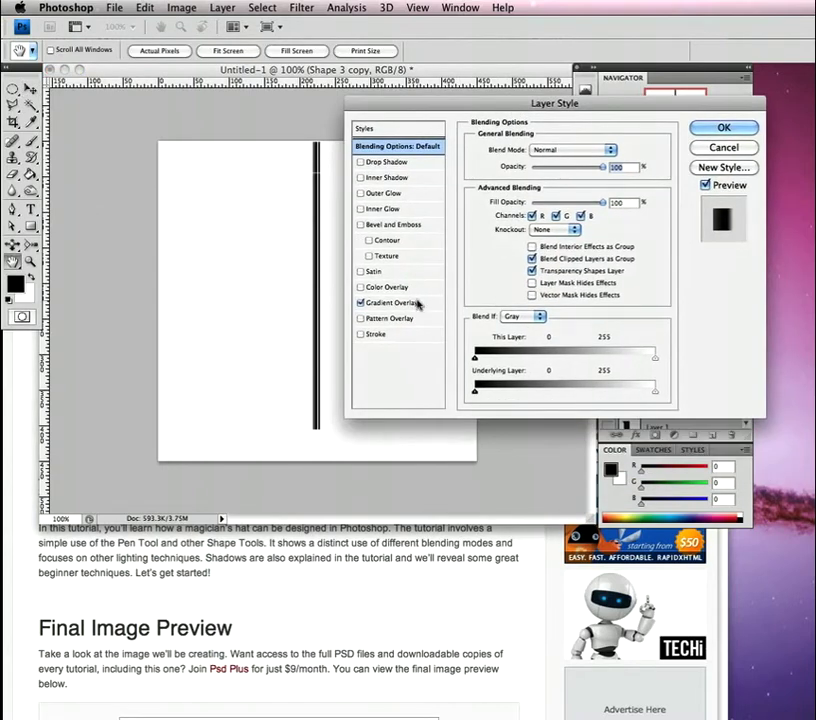
left_click(418, 303)
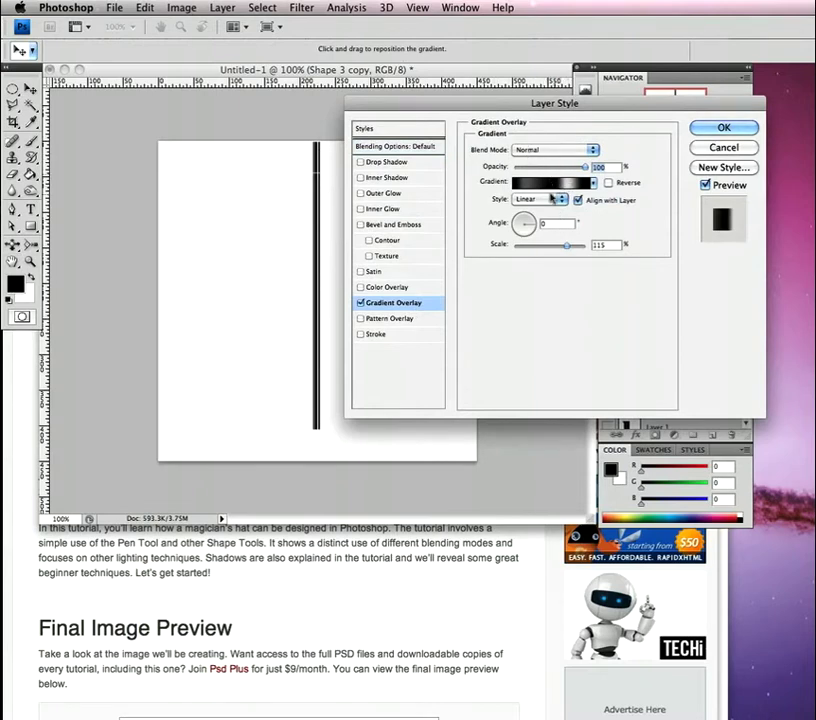
left_click(545, 182)
left_click_drag(321, 344, 322, 378)
left_click_drag(203, 344, 215, 364)
left_click_drag(365, 344, 366, 375)
left_click_drag(424, 344, 456, 348)
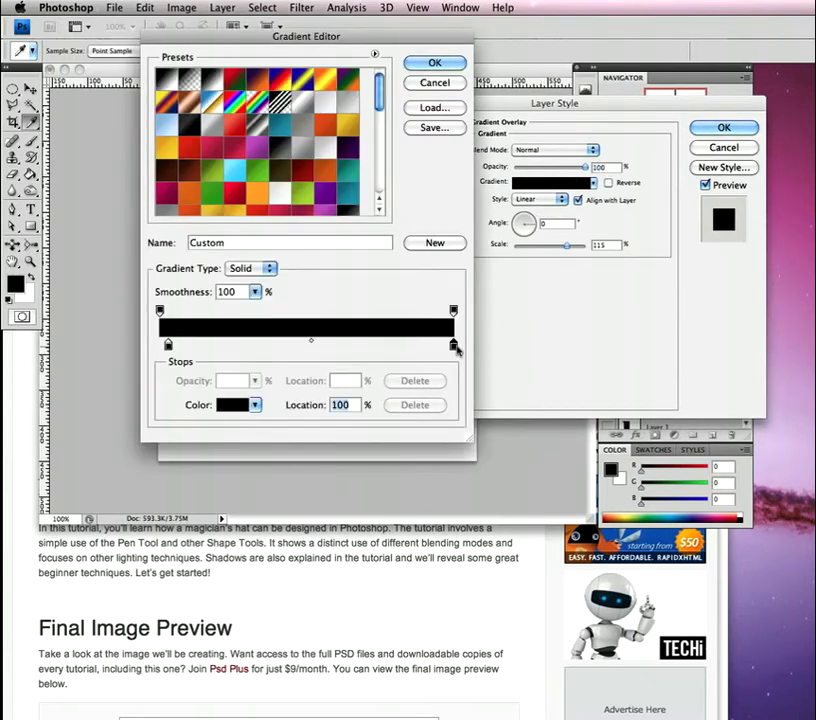
Step: Set the color of the tip gradient's end stop to white, ffffff
double_click(454, 346)
left_click_drag(137, 141, 68, 57)
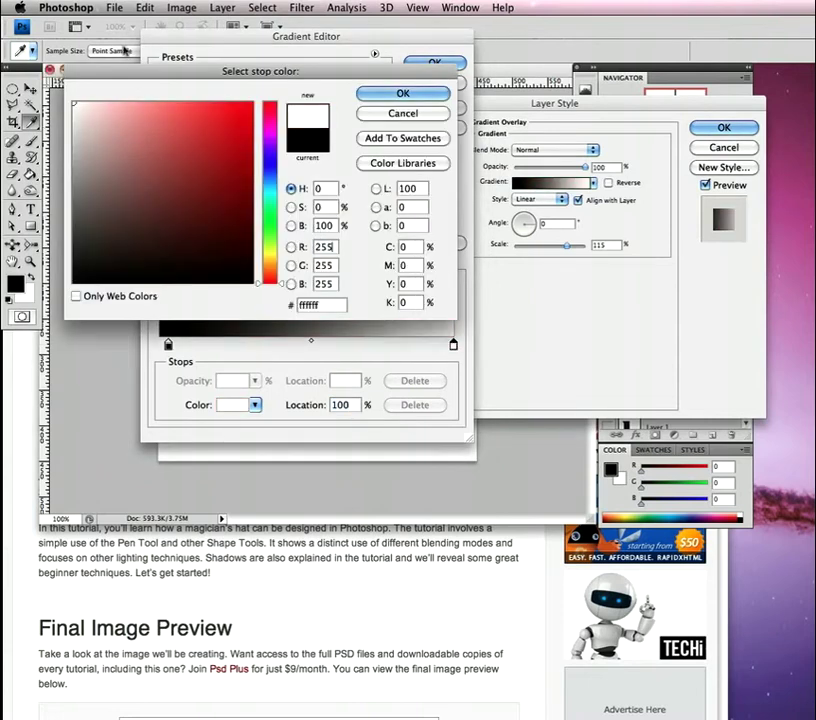
left_click(412, 94)
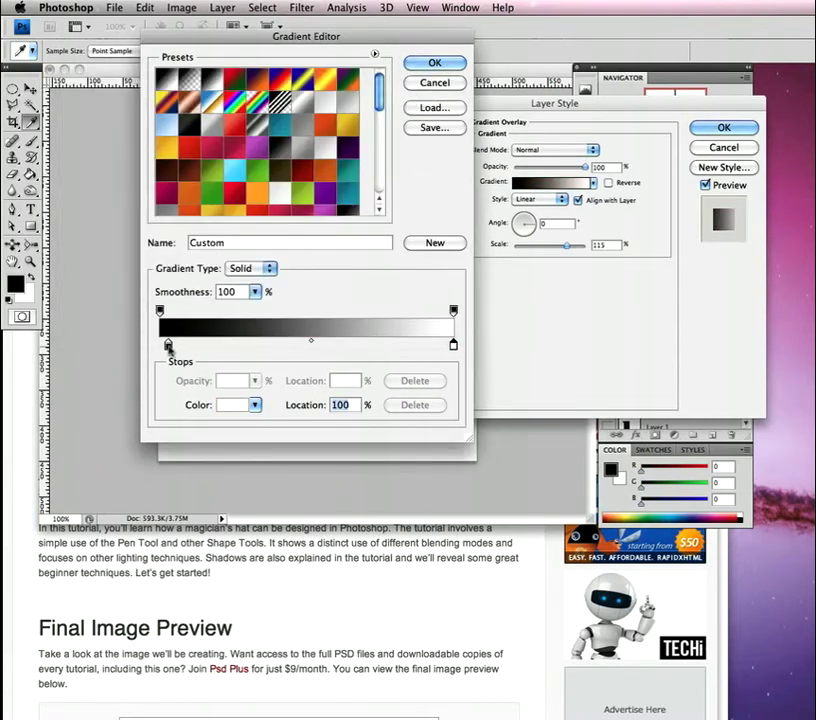
Step: Move the tip gradient's black start stop to location 0% and set its color to 636685
left_click(165, 345)
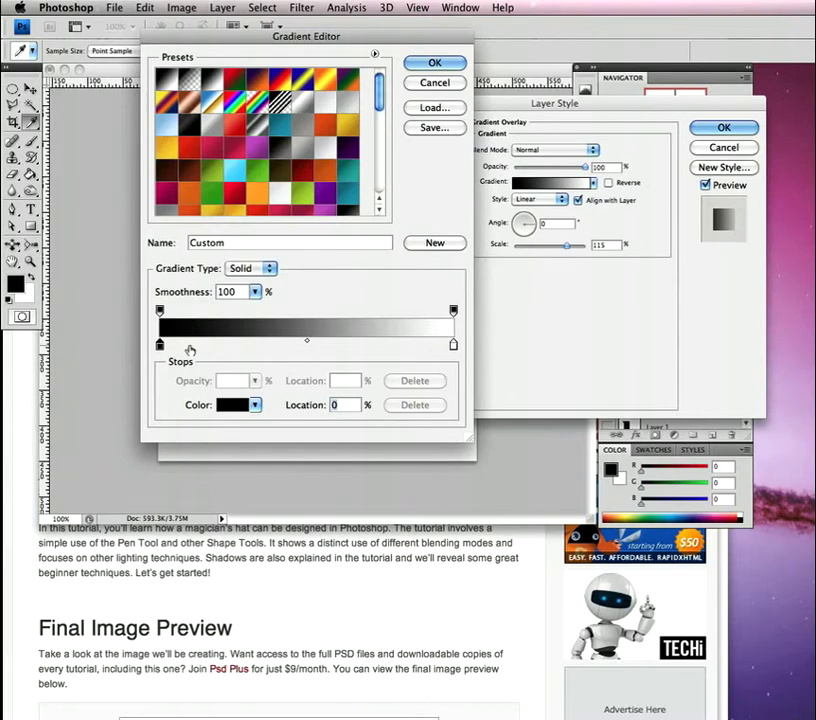
double_click(160, 345)
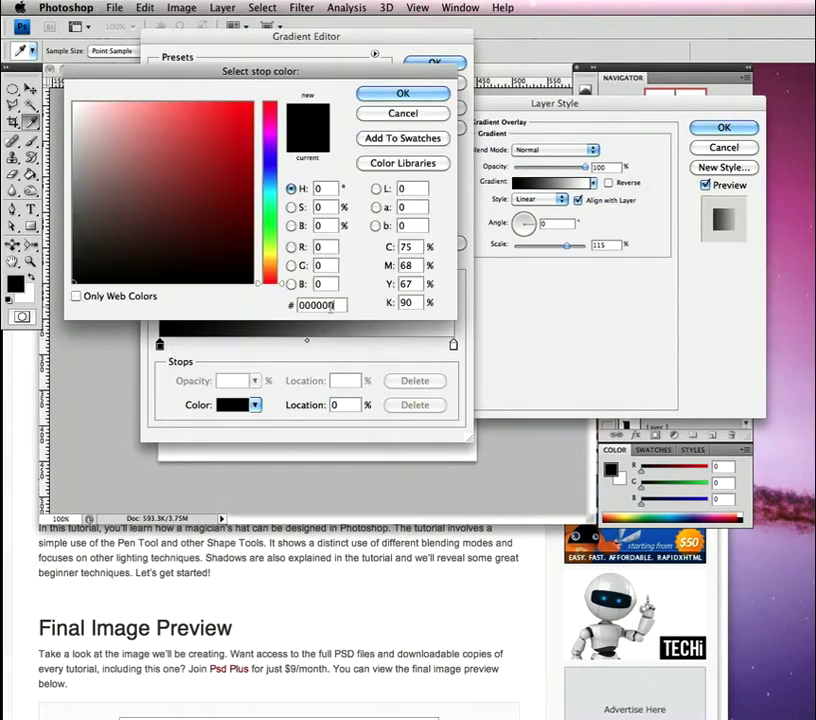
left_click_drag(331, 308, 273, 310)
type("636")
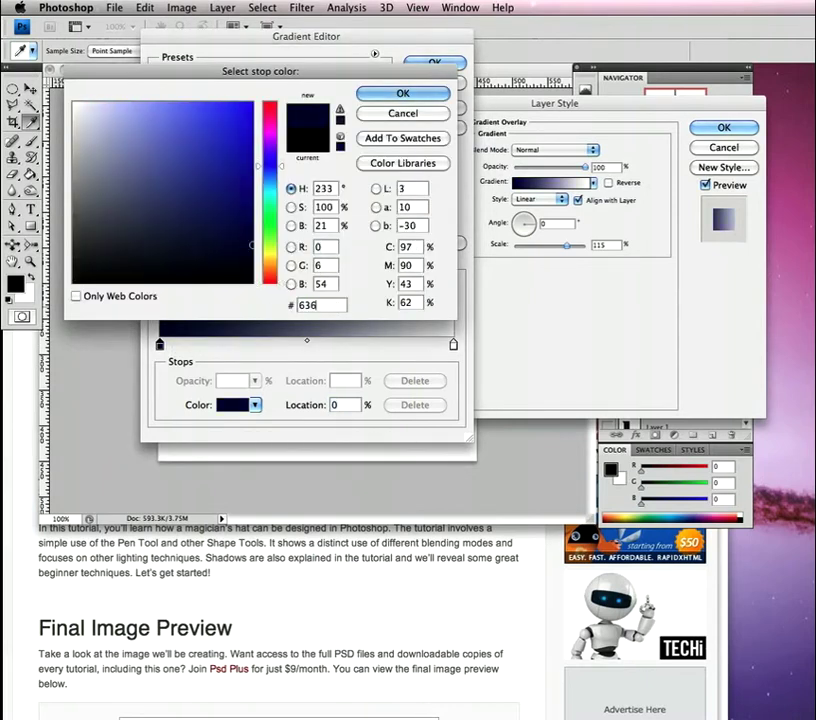
type("685")
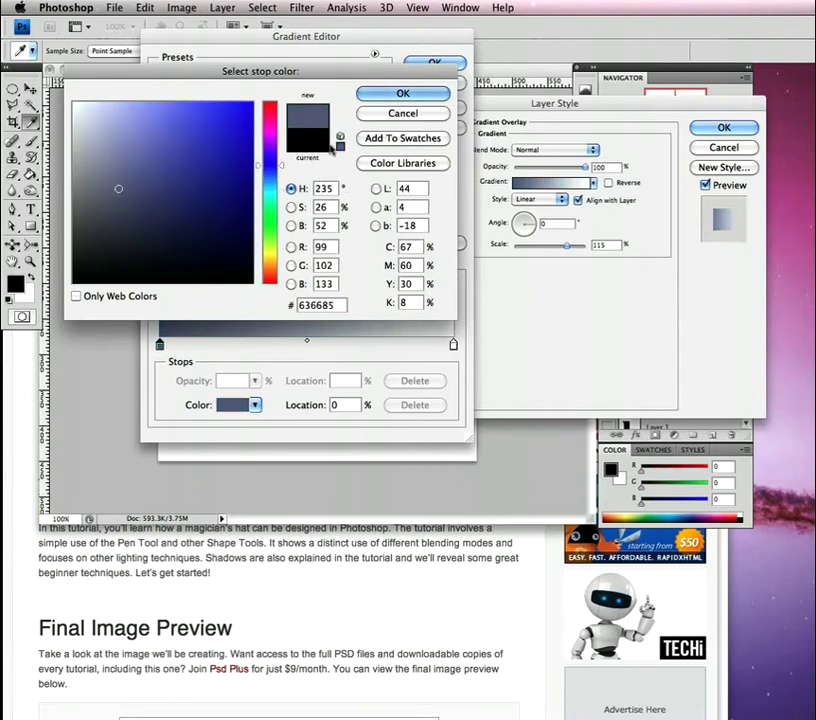
left_click(383, 92)
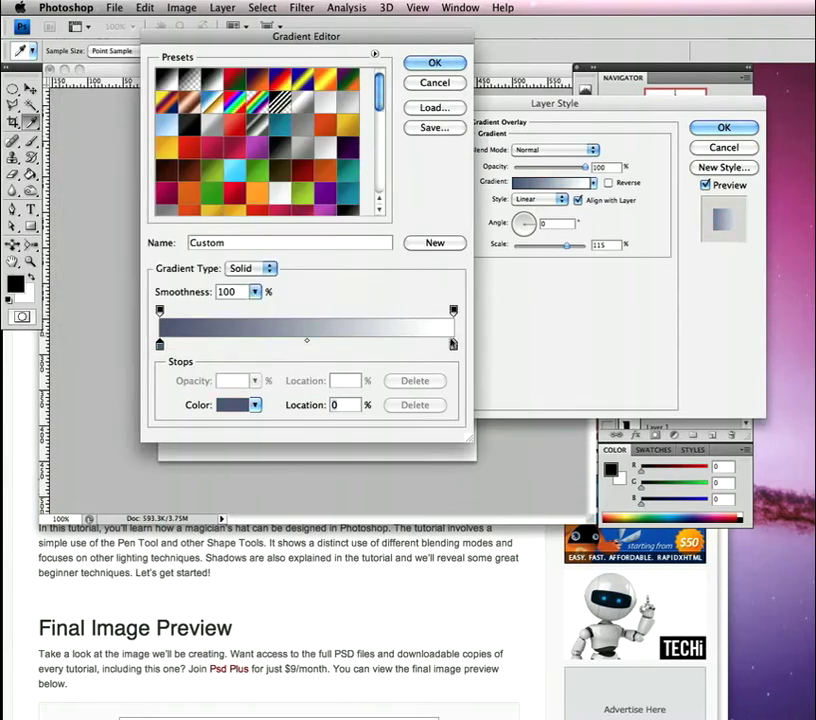
Step: Set the tip gradient's light end stop to location 90% and its color to f2f3fe
left_click_drag(453, 345, 449, 346)
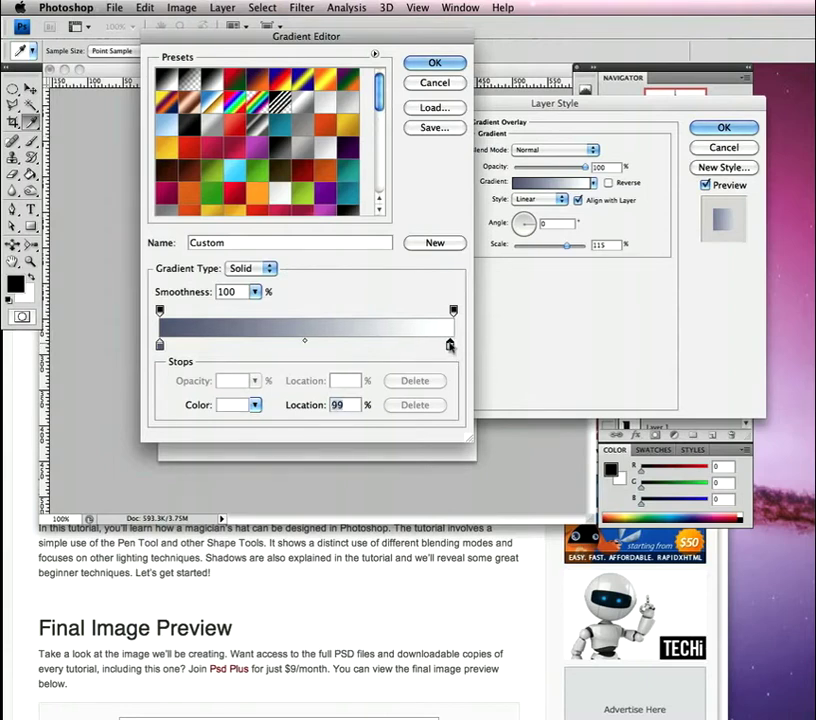
type("9")
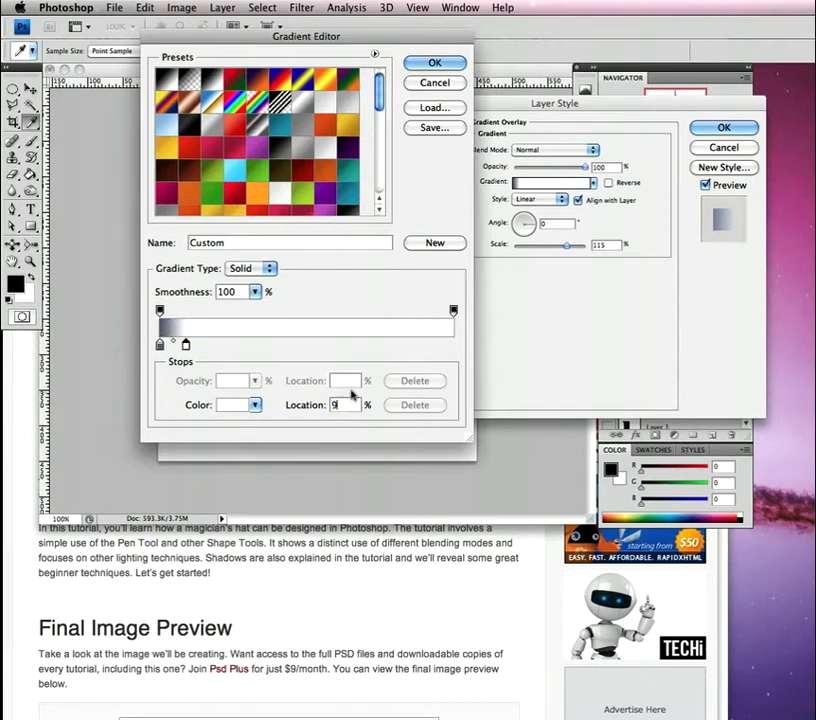
type("0")
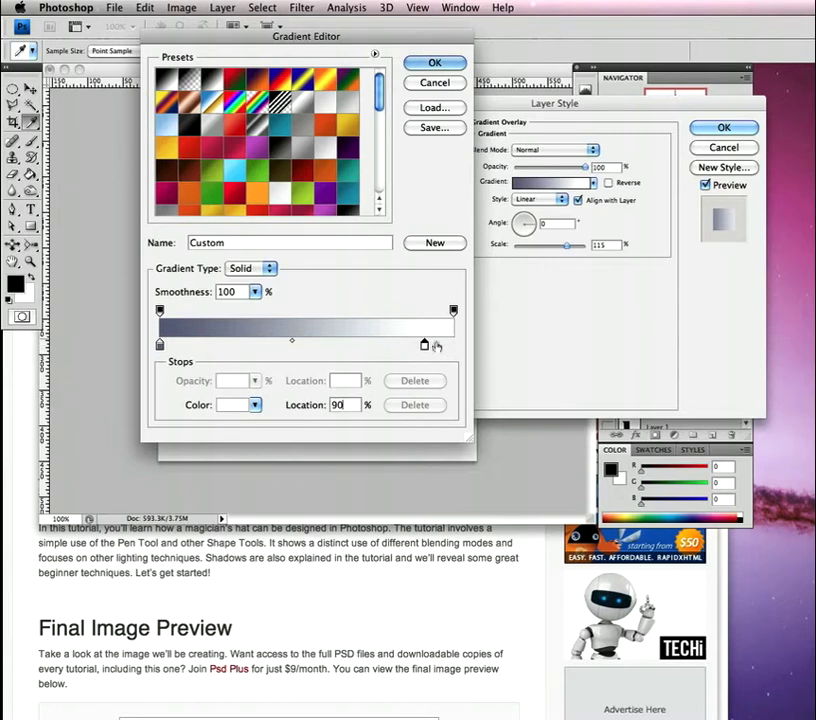
left_click(424, 346)
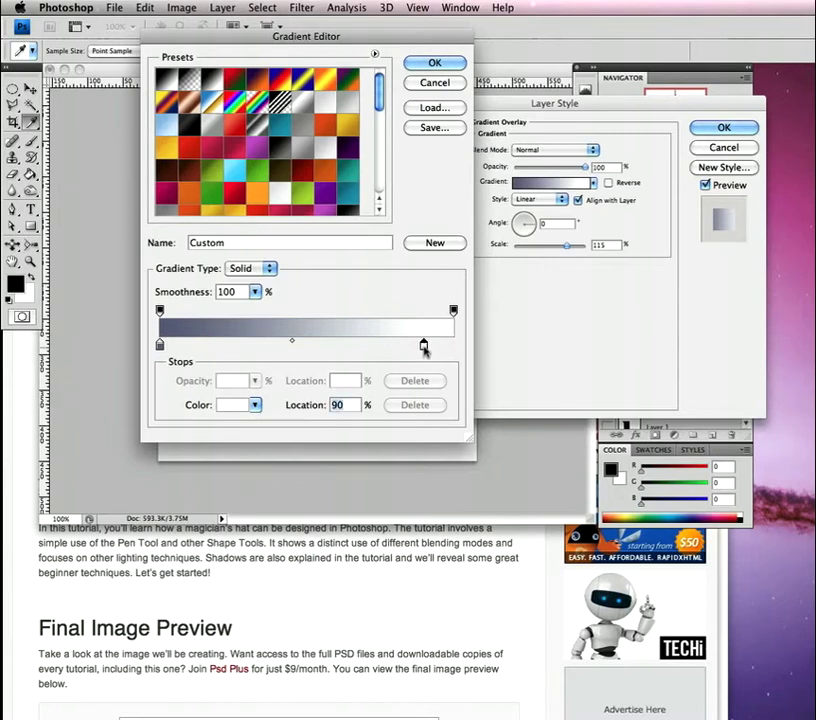
double_click(424, 346)
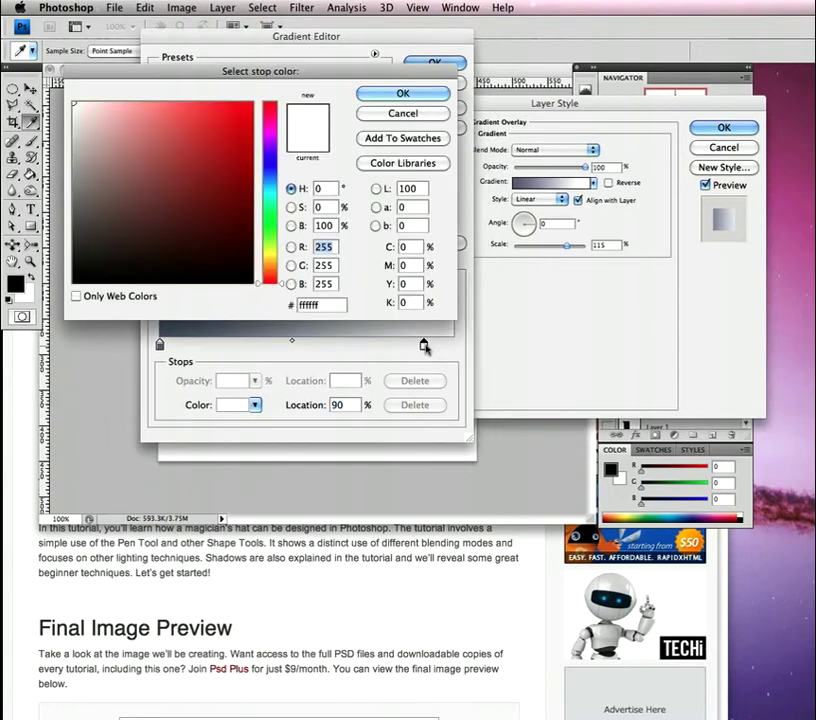
left_click_drag(338, 305, 275, 310)
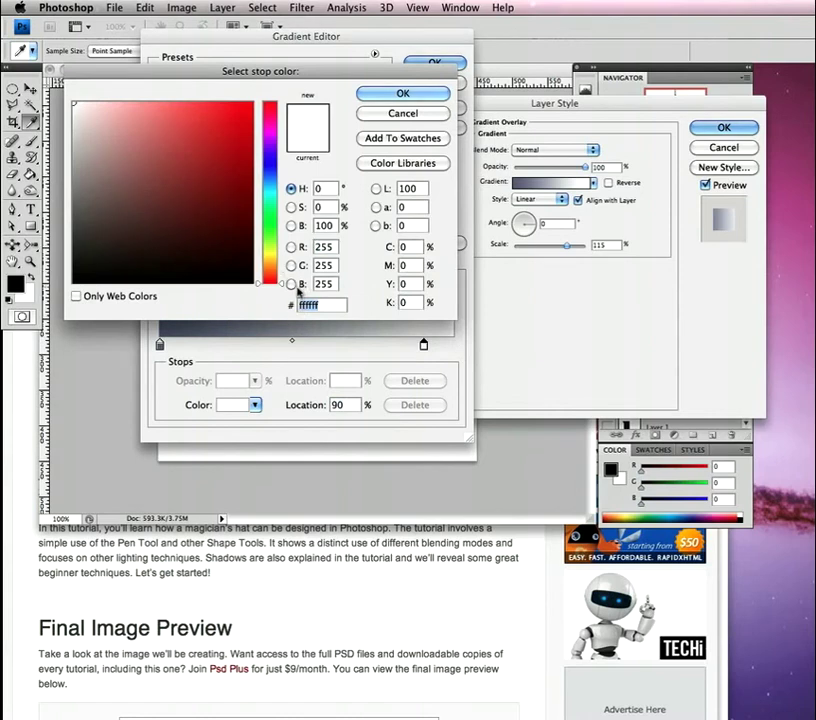
type("f2f3")
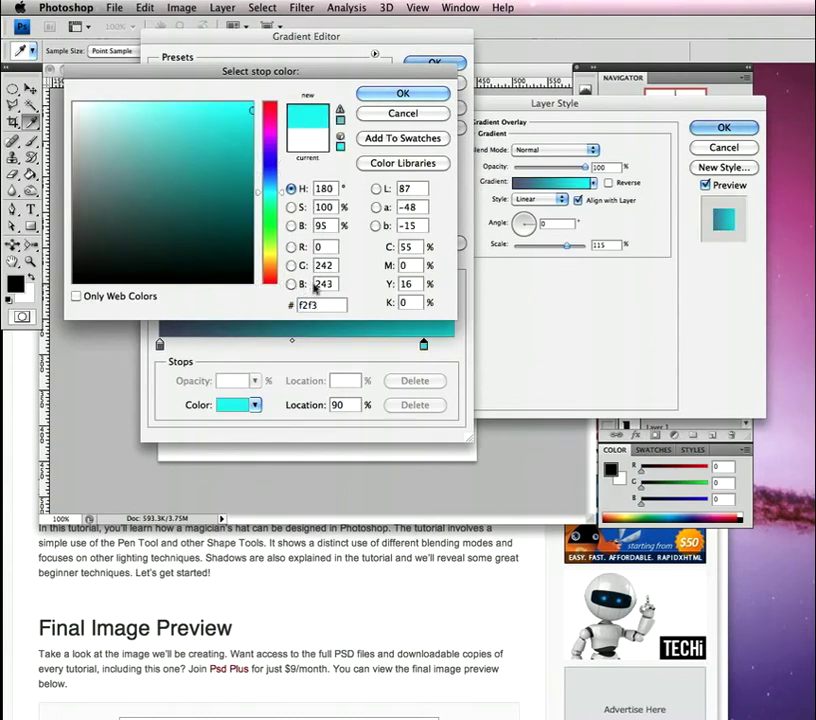
type("fe")
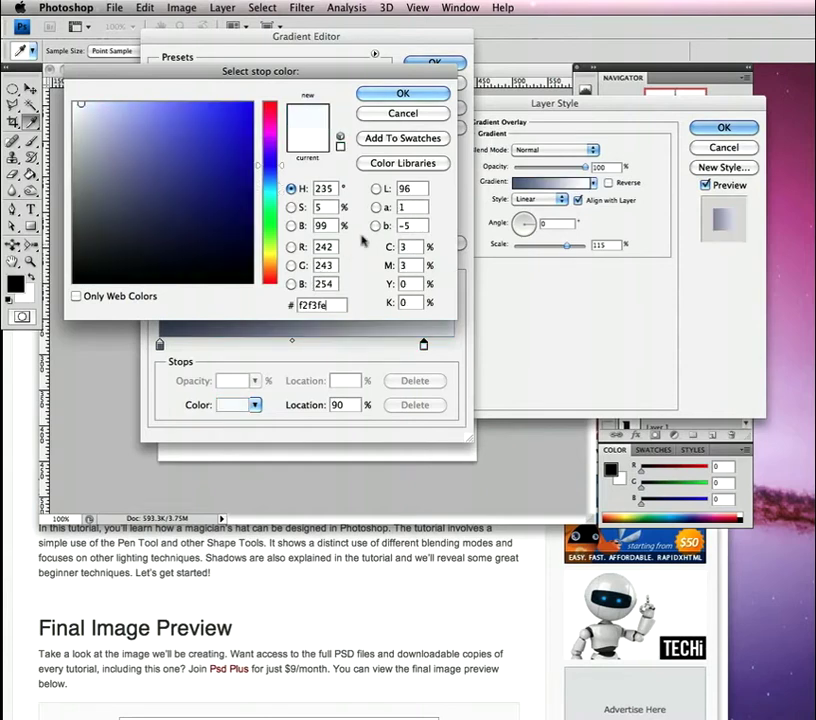
left_click(391, 101)
Step: Accept the edited gradient and set the tip's overlay to Reflected style, 50% scale and reversed direction
left_click(435, 62)
left_click_drag(488, 104, 219, 111)
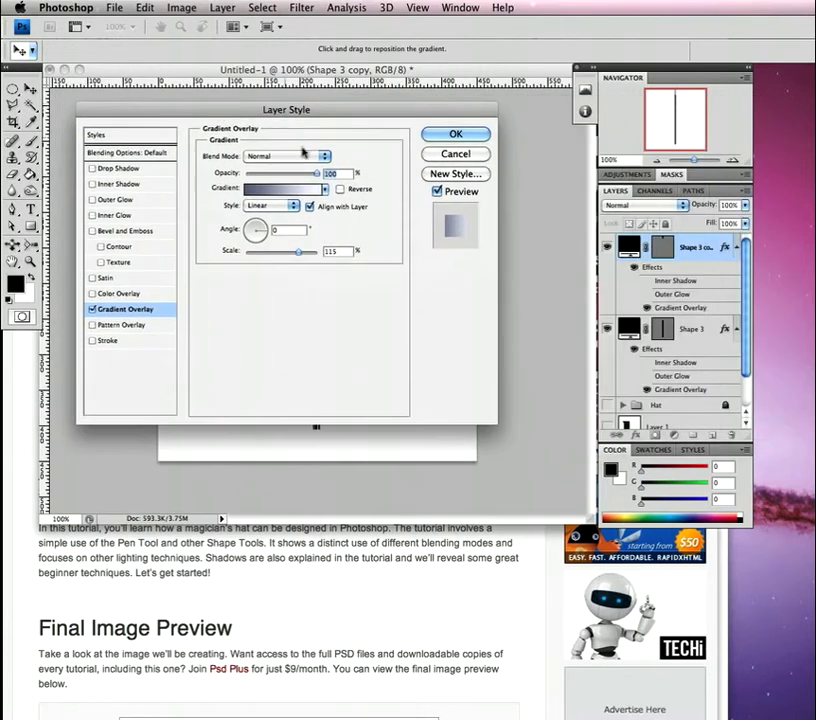
left_click(278, 205)
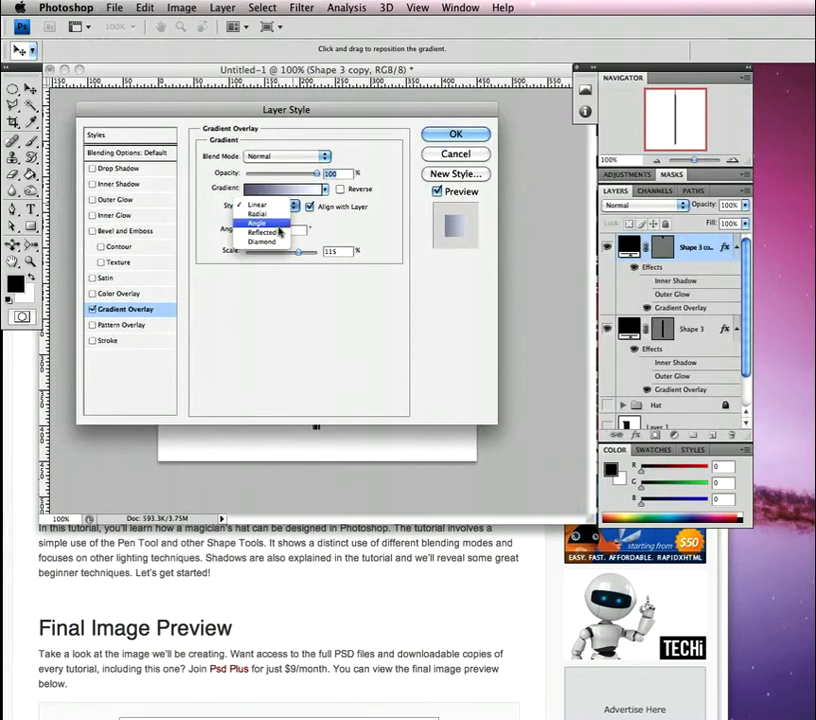
left_click(266, 232)
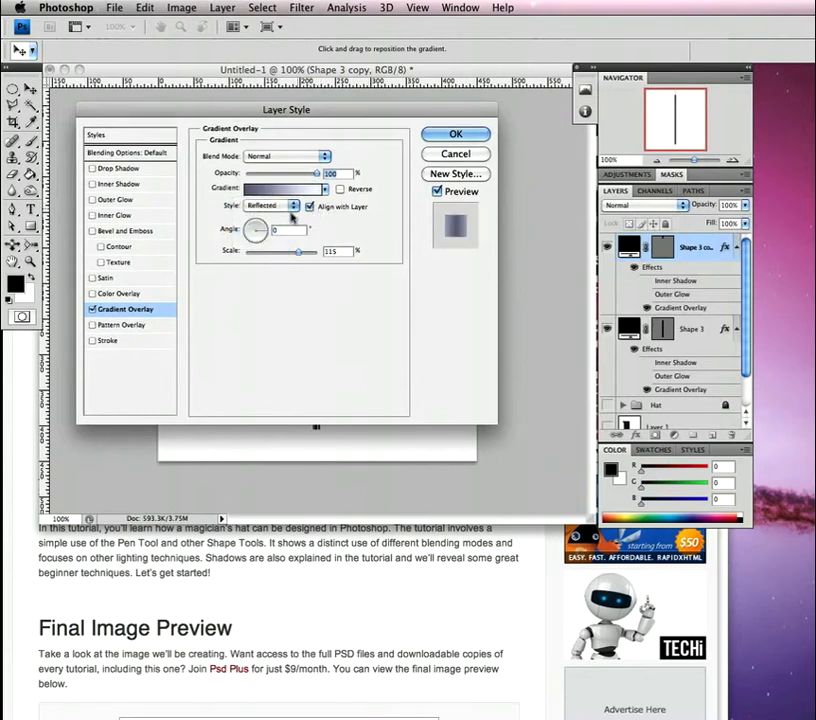
double_click(333, 251)
type("50")
left_click_drag(333, 111, 355, 250)
left_click(364, 325)
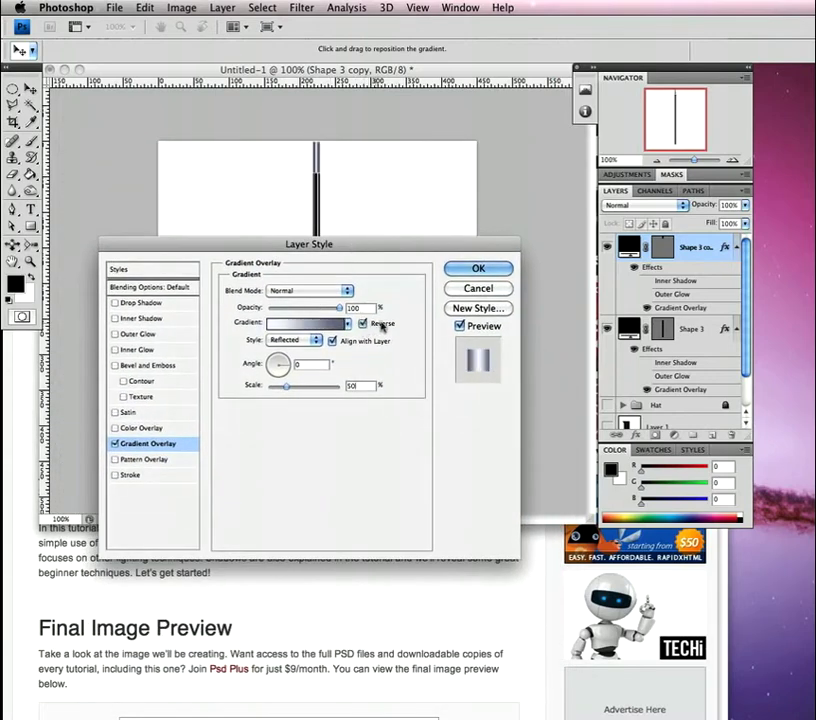
Step: Reposition the gradient overlay within the wand's tip and accept the layer style
left_click_drag(322, 205, 343, 172)
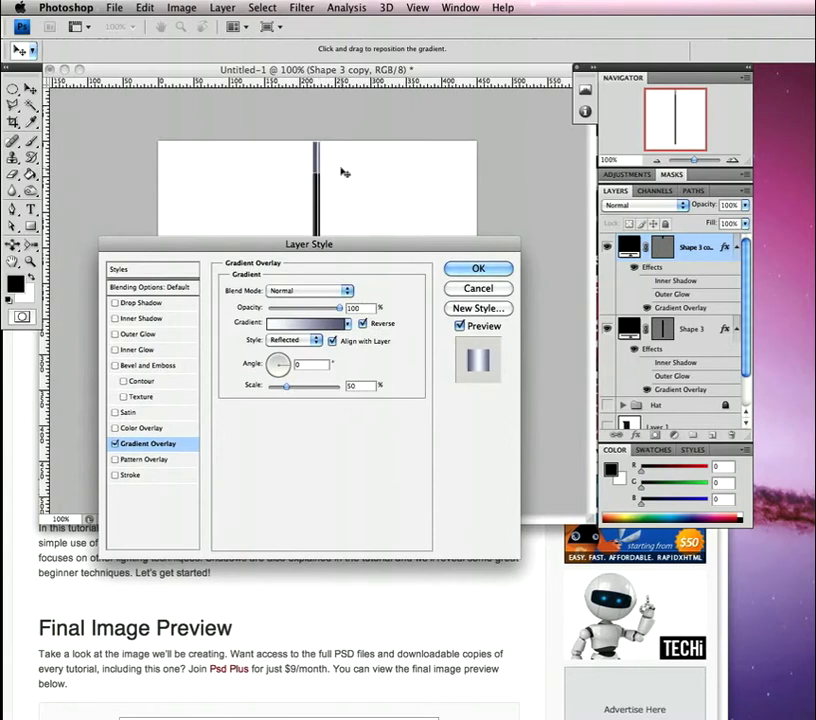
left_click_drag(343, 172, 339, 189)
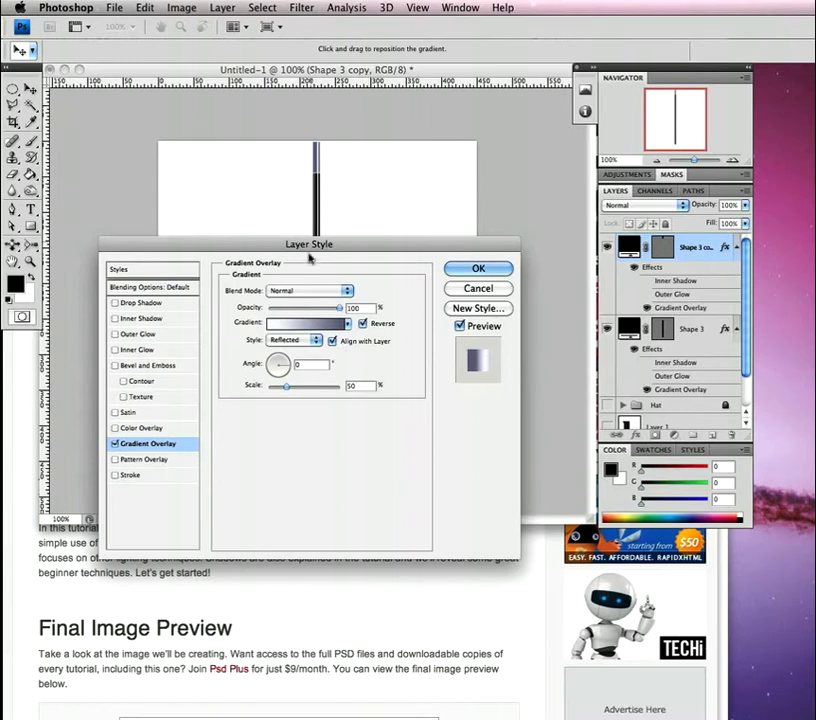
left_click(478, 268)
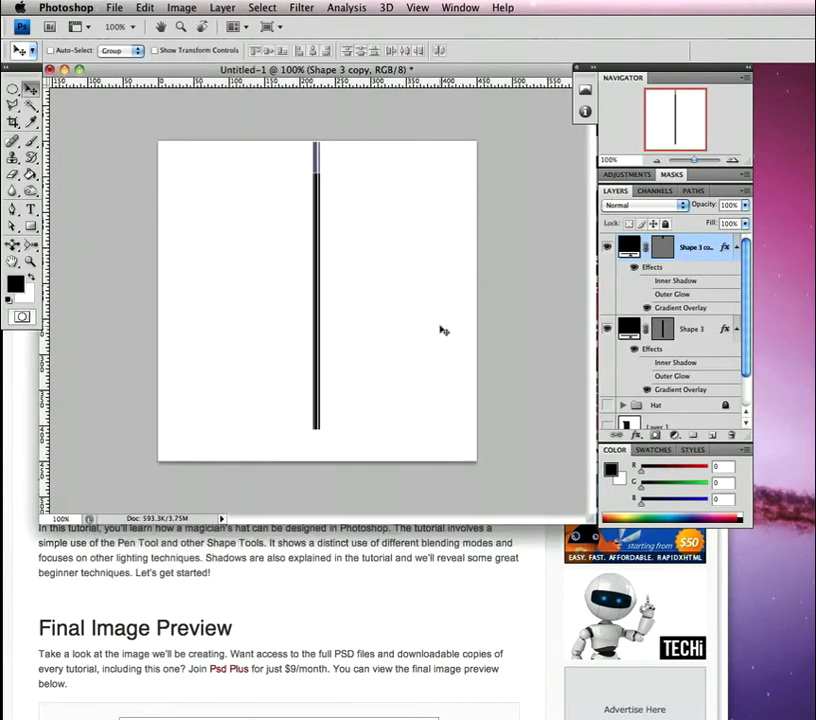
Step: Duplicate the wand's tip and place the copy at the lower end of the bar
key("super+j")
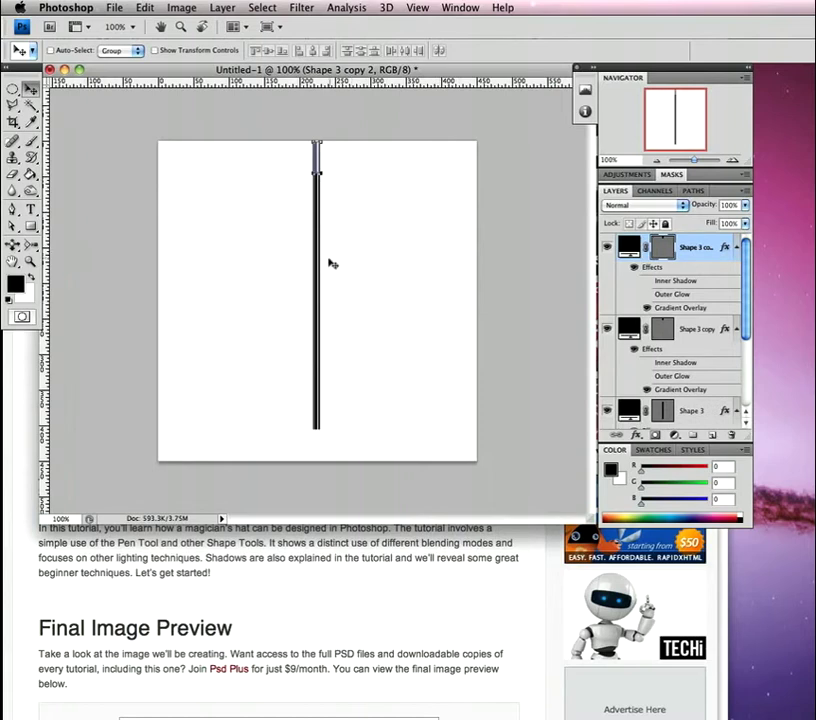
left_click_drag(319, 178, 318, 437)
left_click(704, 330)
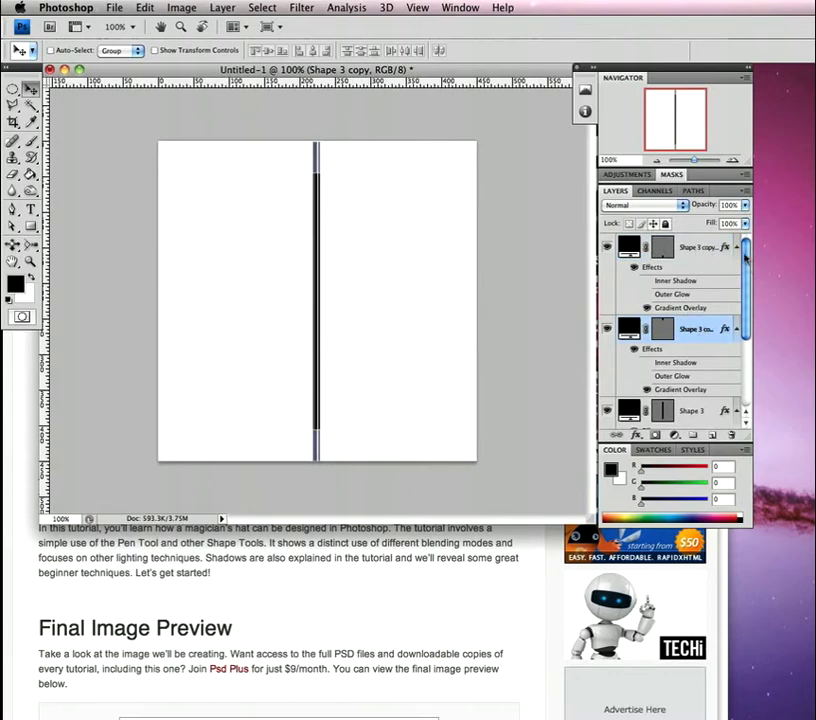
Step: Group the bar and both tip layers and name the group wand
left_click(701, 245)
left_click_drag(743, 283, 741, 323)
left_click(706, 330, "shift")
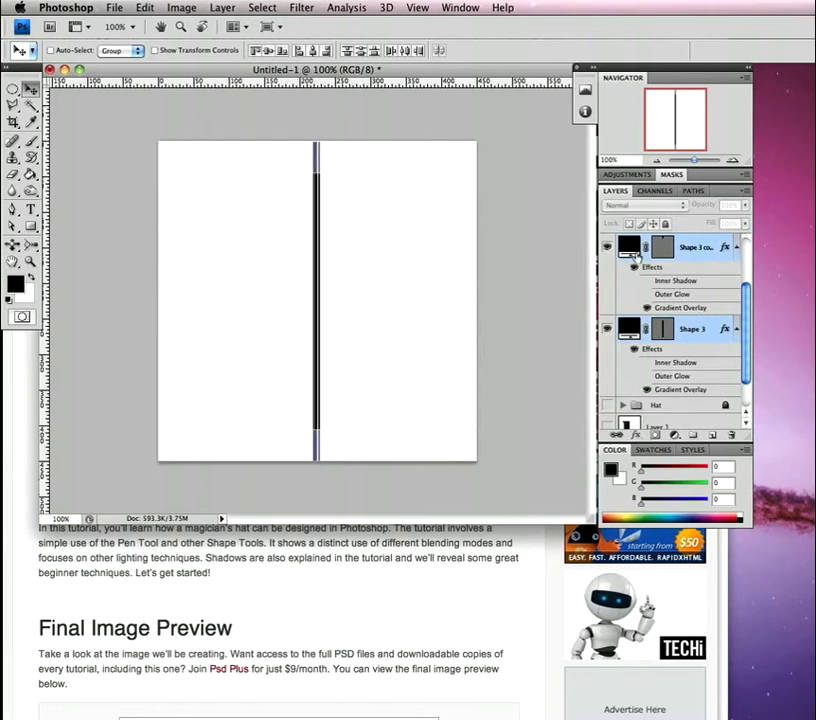
key("super+g")
double_click(666, 247)
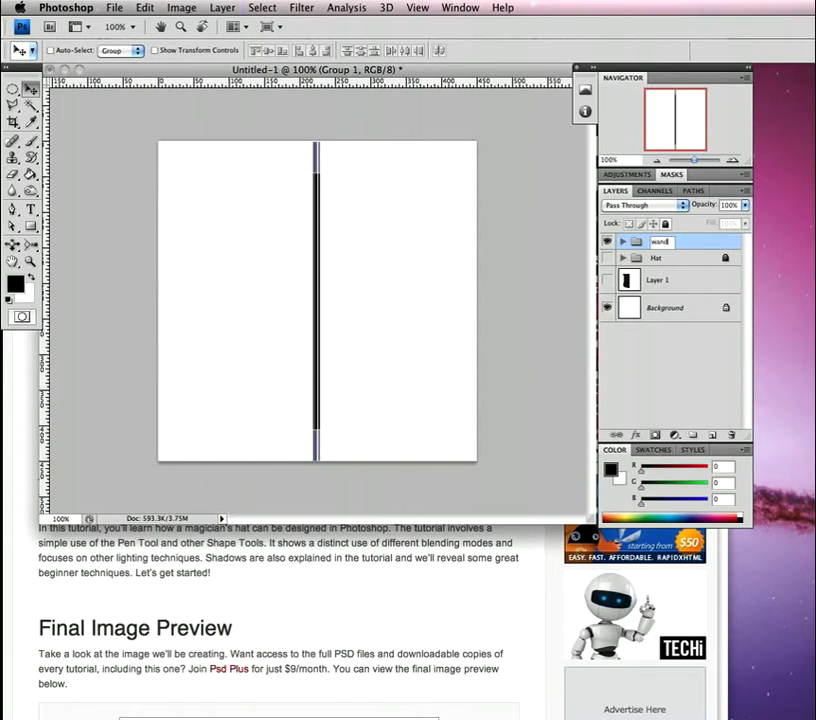
type("wand")
key("Return")
Step: Try to rotate the wand group by -90 degrees to lie horizontally
key("ctrl+t")
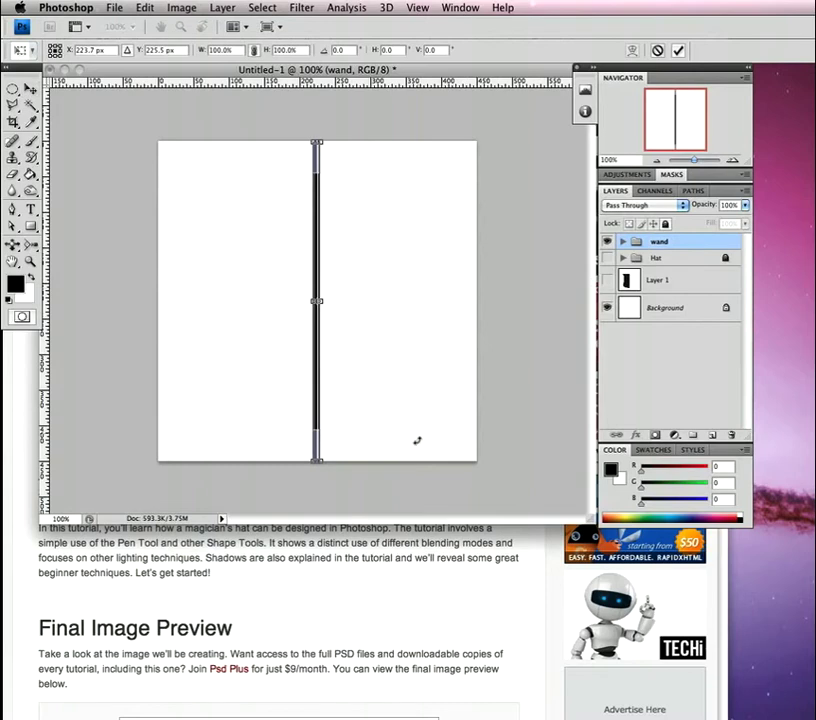
left_click_drag(387, 489, 506, 227)
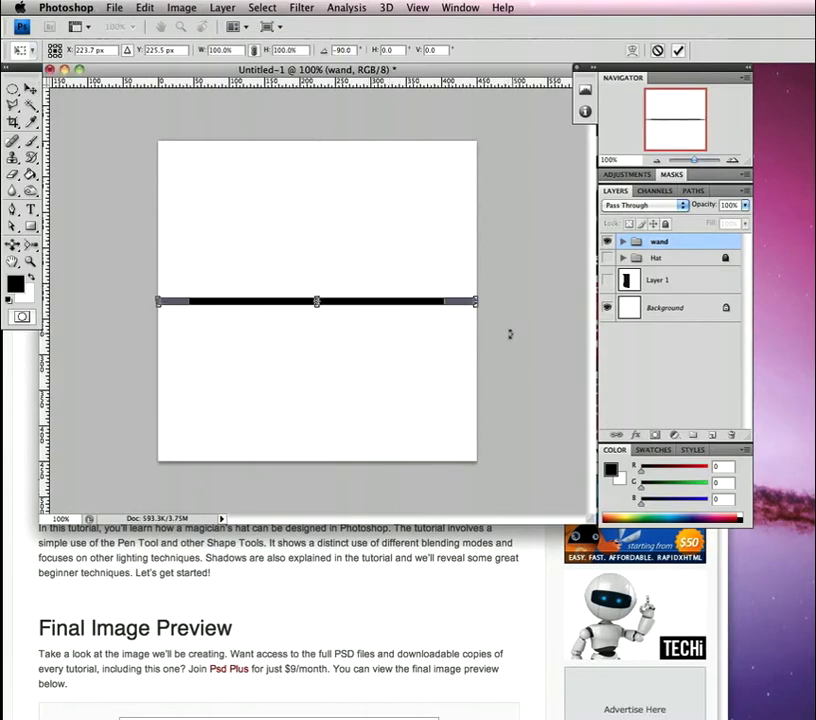
key("super+z")
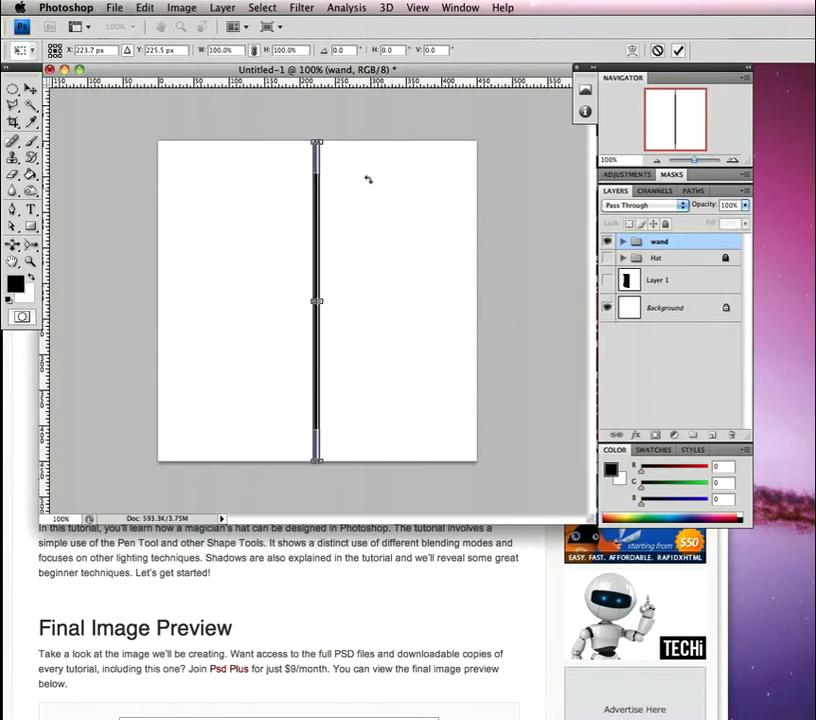
key("Return")
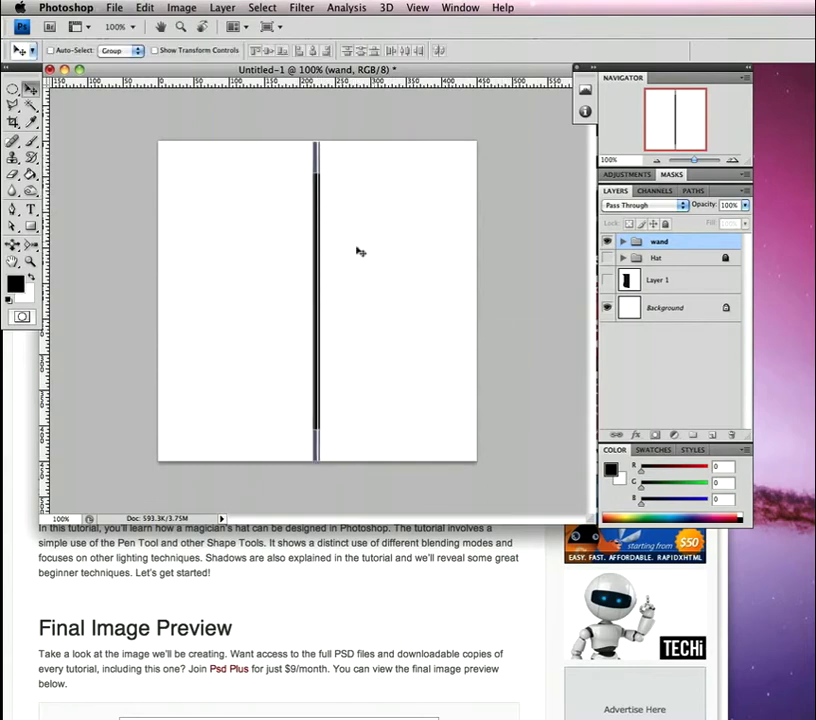
Step: Move the wand down the canvas and bow the upper tip's top edge upward with an added middle anchor point
left_click_drag(314, 209, 312, 259)
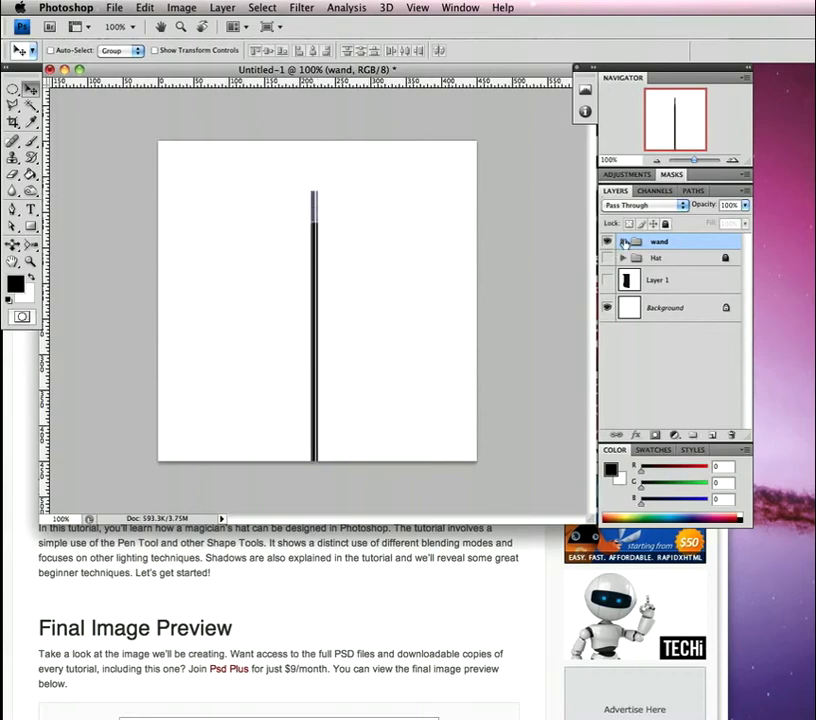
left_click(623, 241)
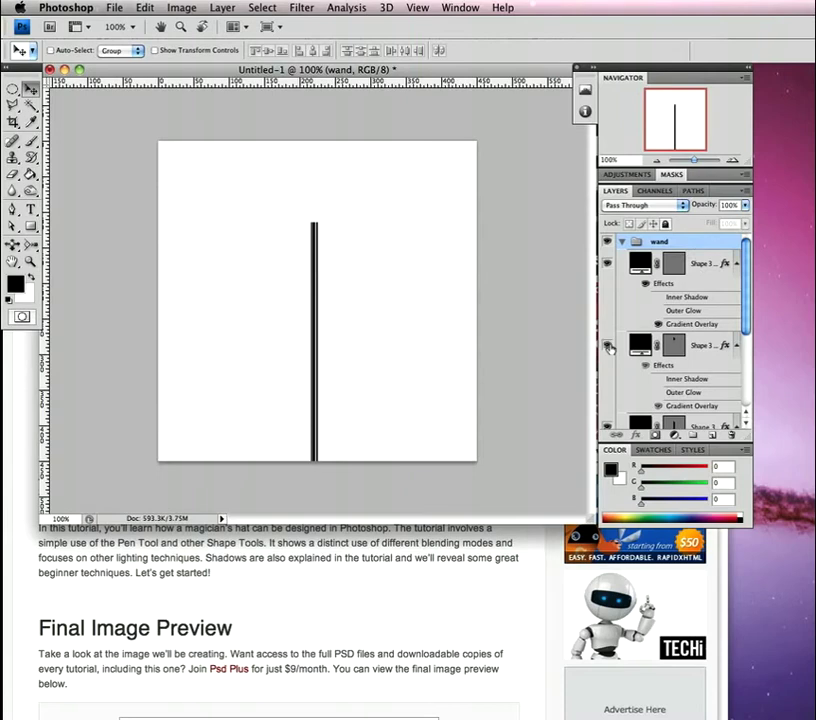
left_click(704, 345)
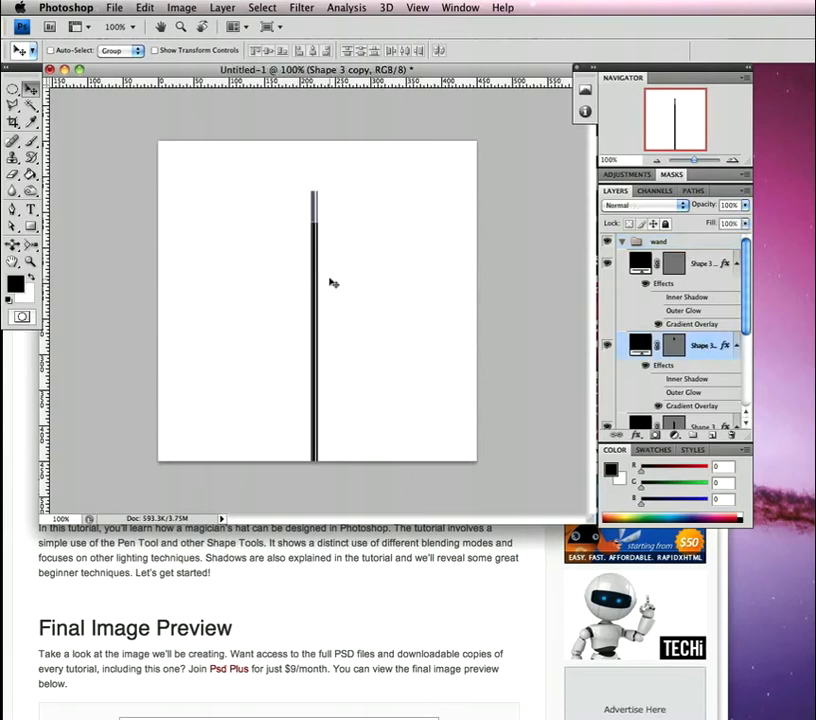
key("z")
left_click_drag(312, 193, 342, 205)
key("space")
left_click_drag(393, 202, 346, 286)
left_click_drag(20, 212, 103, 226)
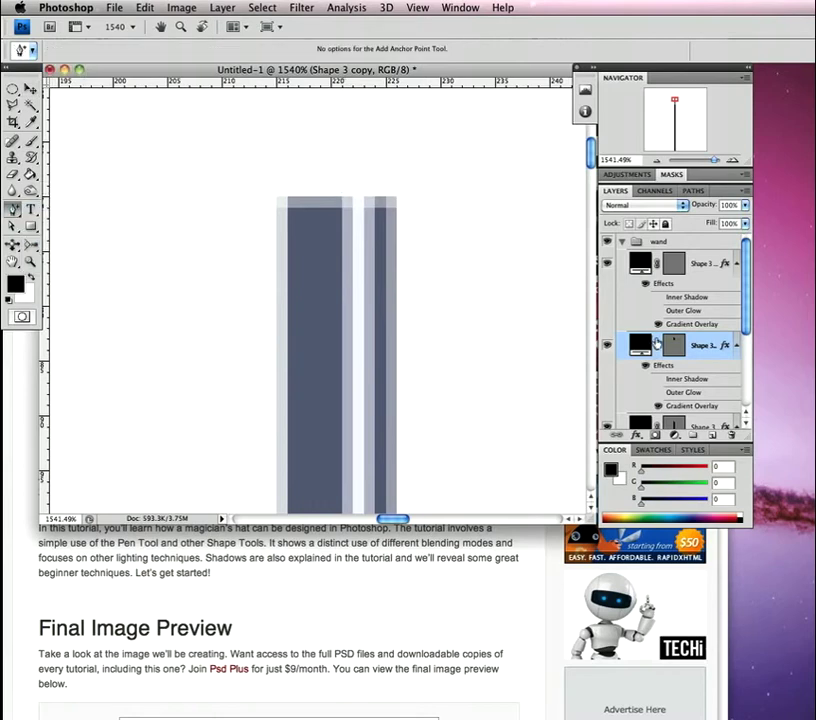
left_click(673, 345)
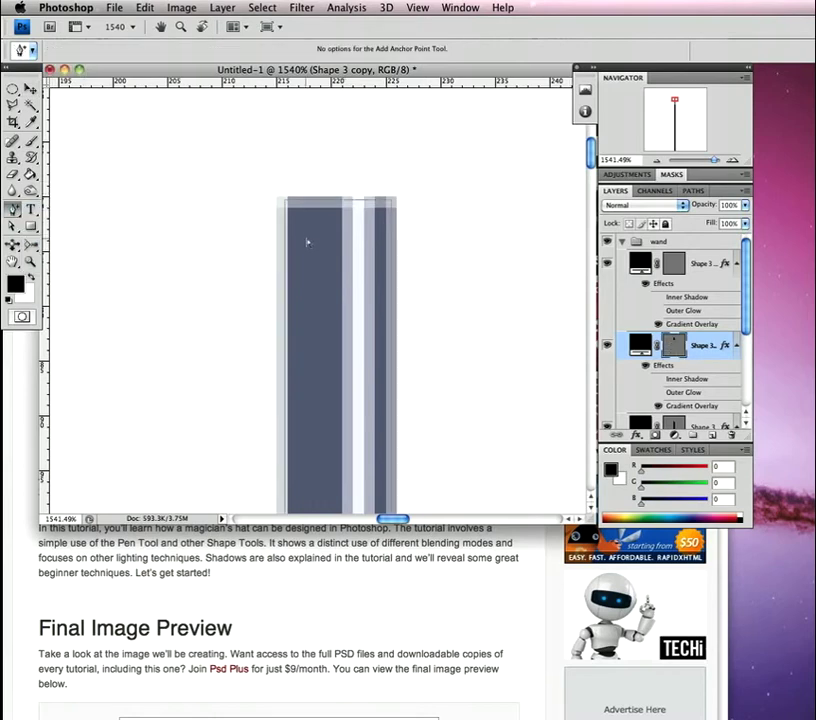
left_click(341, 202)
key("a")
left_click_drag(342, 201, 342, 191)
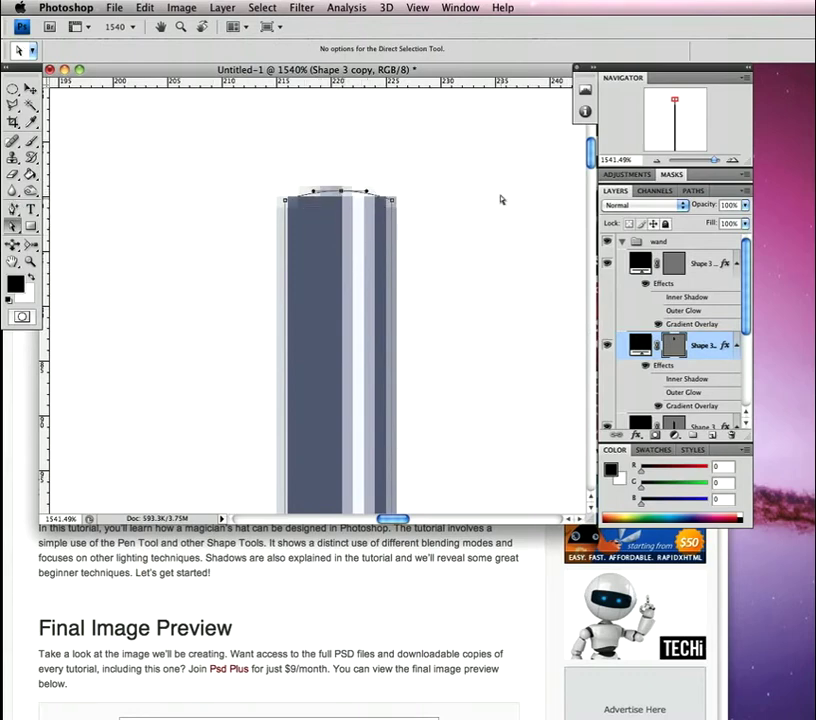
Step: Add an anchor point at the middle of the upper tip's lower edge
left_click_drag(590, 155, 588, 192)
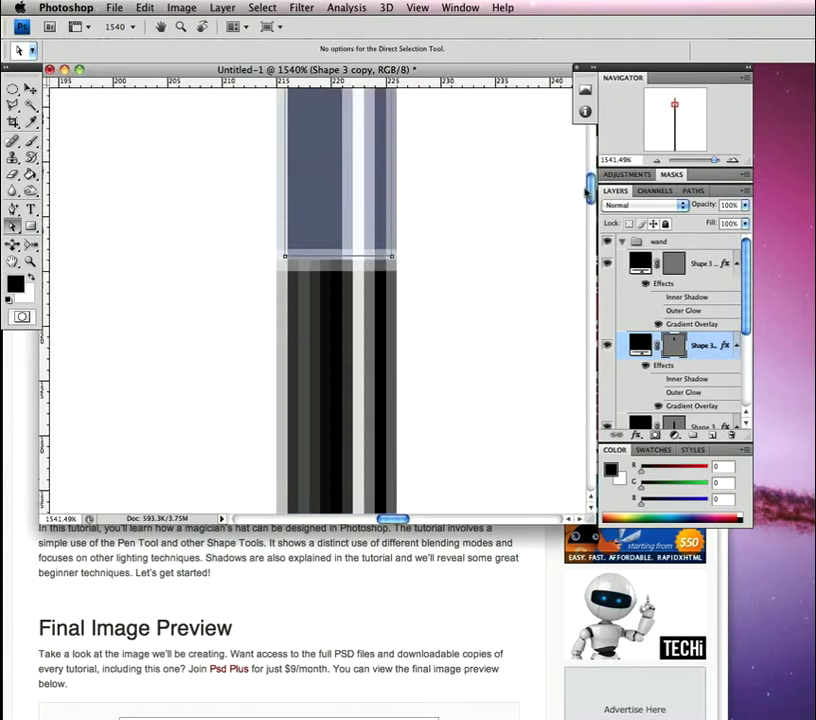
left_click(16, 210)
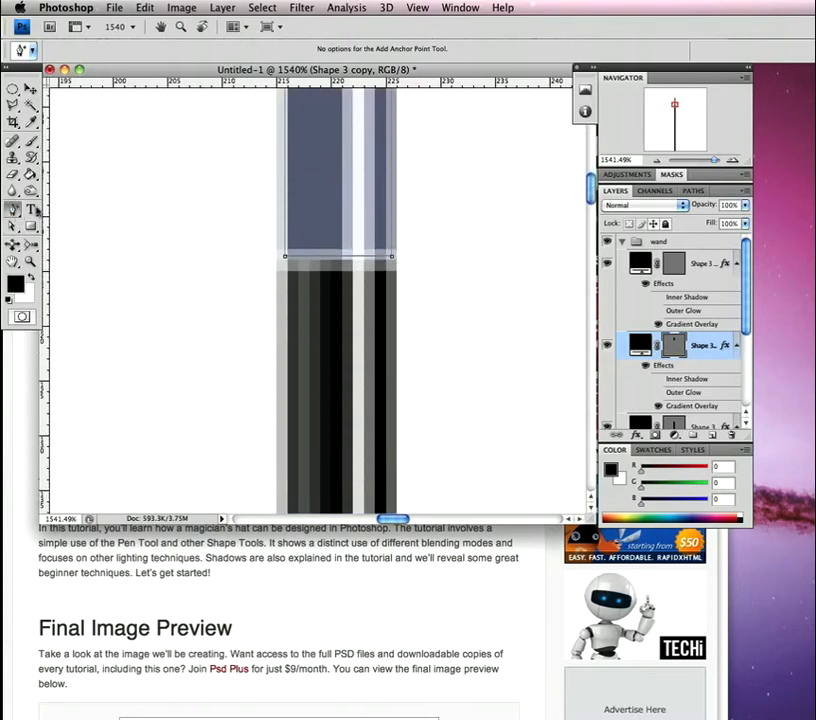
left_click(342, 257)
Step: Try to curve the upper tip's lower edge by raising its left corner point
key("a")
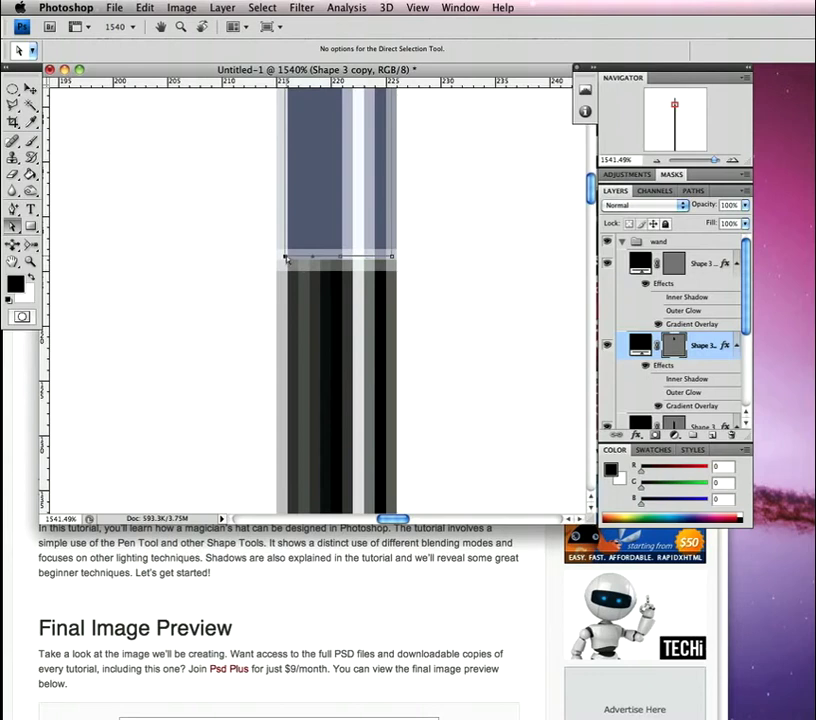
left_click_drag(284, 257, 286, 243)
key("p")
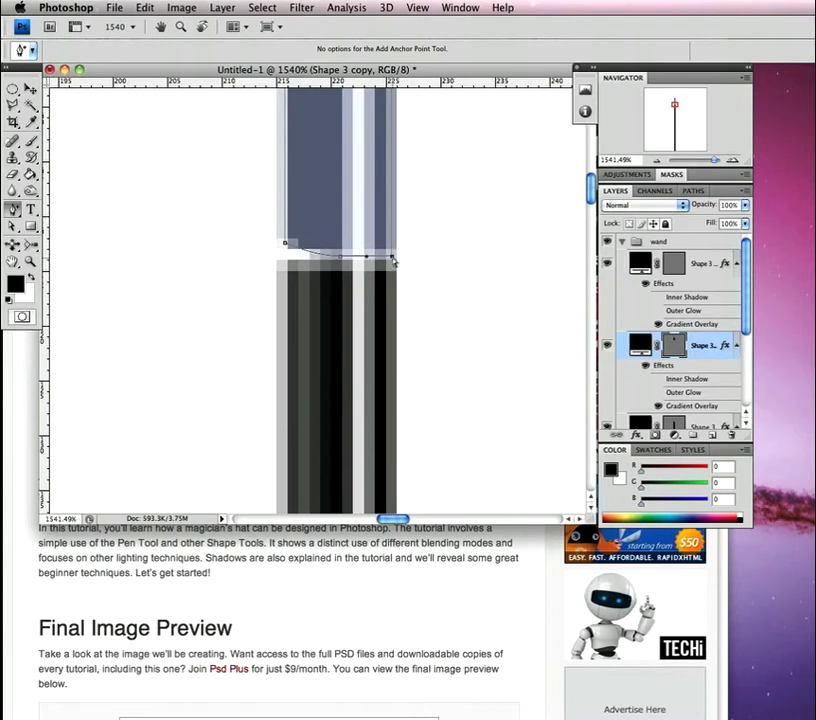
key("a")
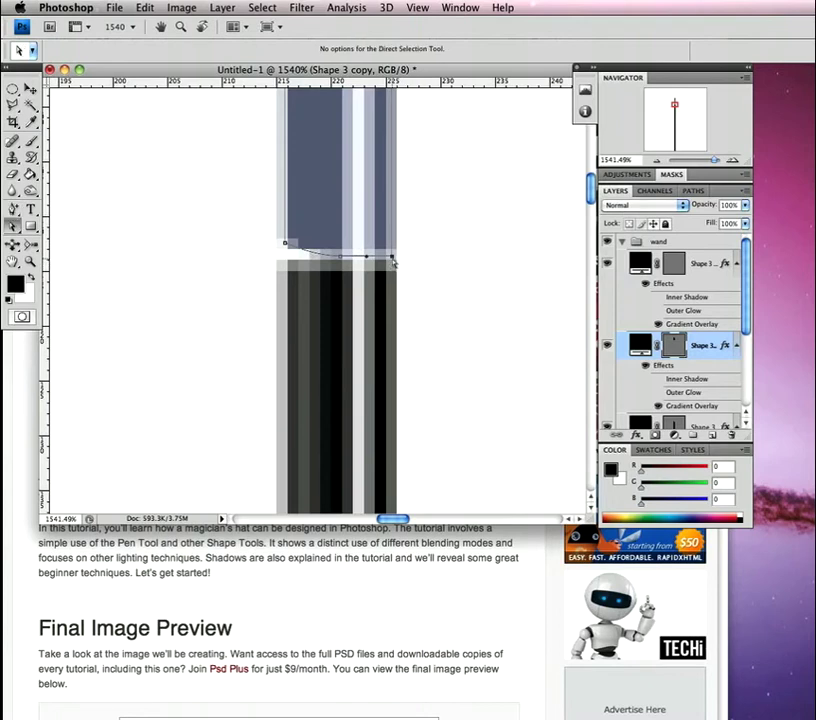
key("p")
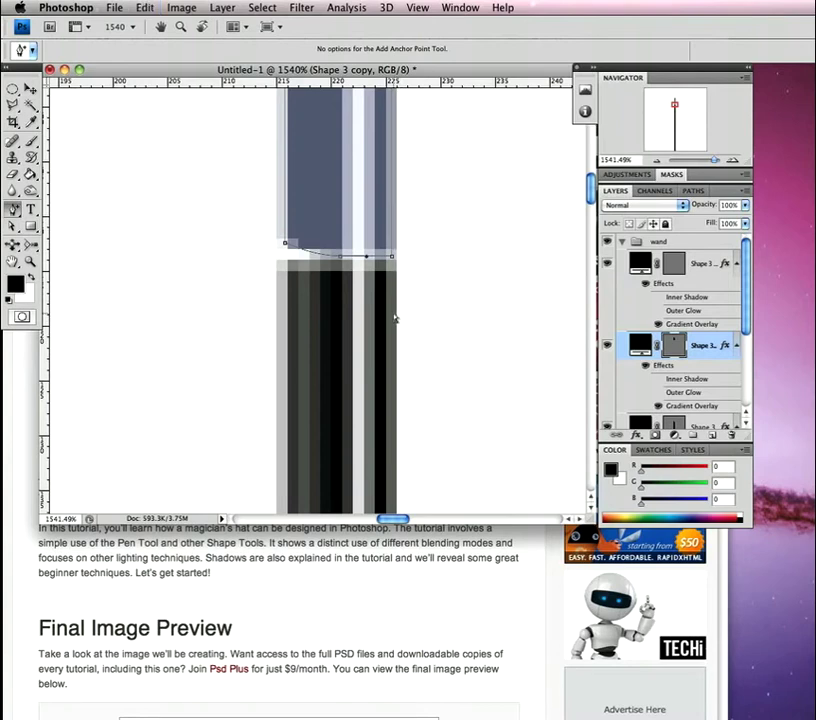
key("super+z")
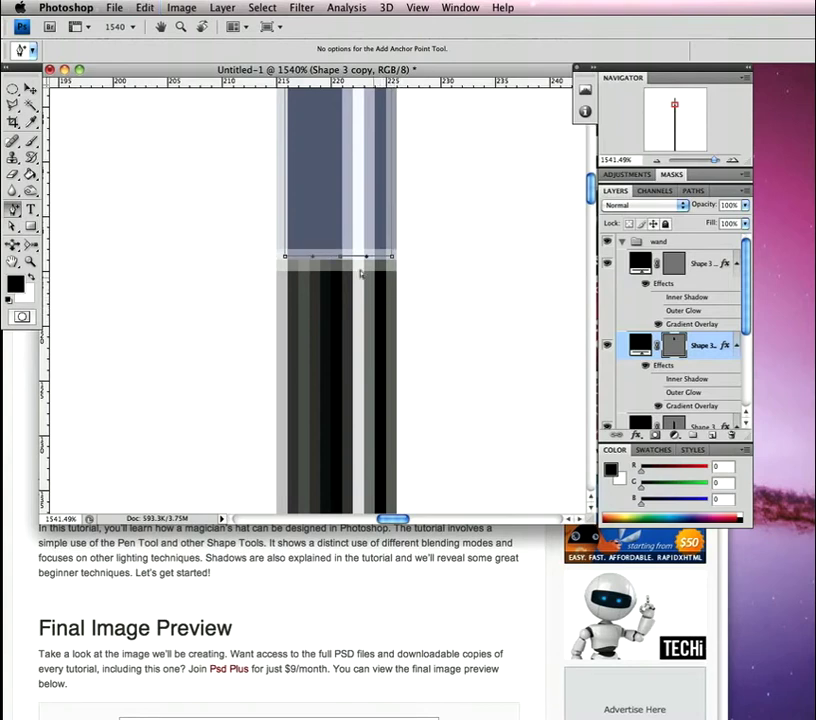
Step: Try to bow the upper tip's lower edge downward by raising both corner points and nudging the tip down over the bar
left_click(13, 226)
left_click_drag(286, 257, 286, 251)
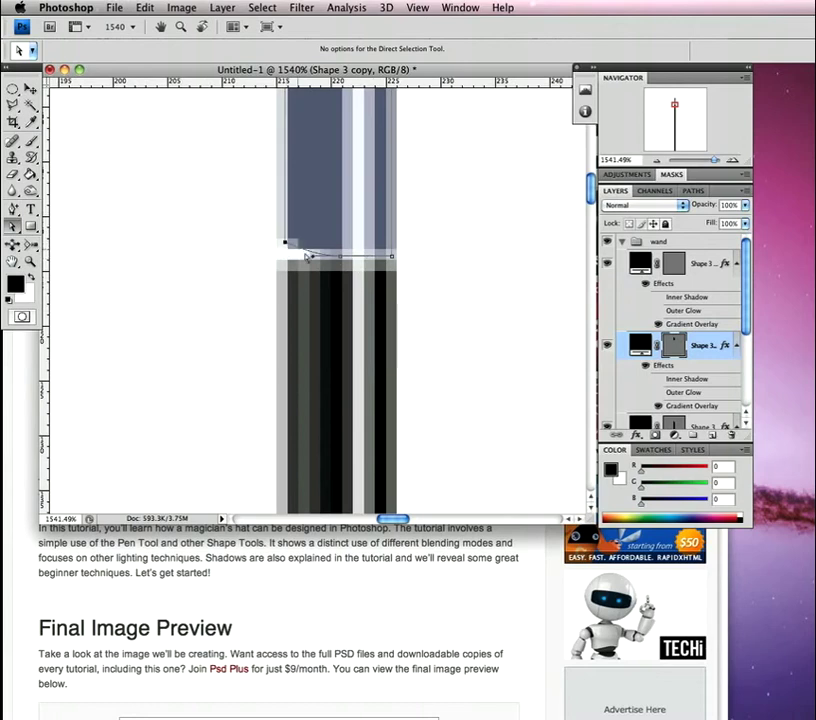
left_click(392, 257)
mouse_move(393, 260)
left_mouse_down()
mouse_move(398, 248)
mouse_move(397, 255)
mouse_move(391, 248)
left_mouse_up()
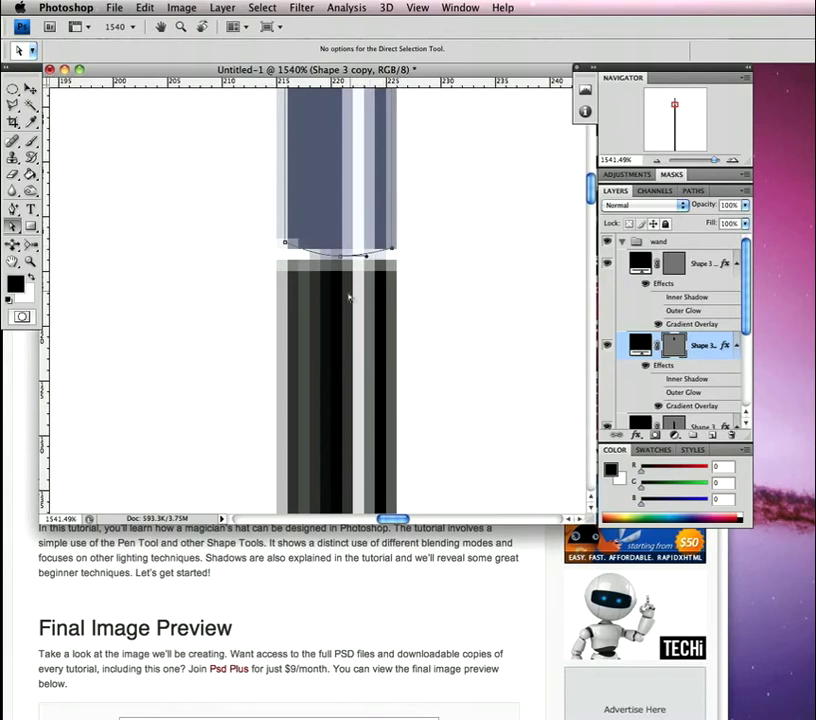
key("v")
key("Down")
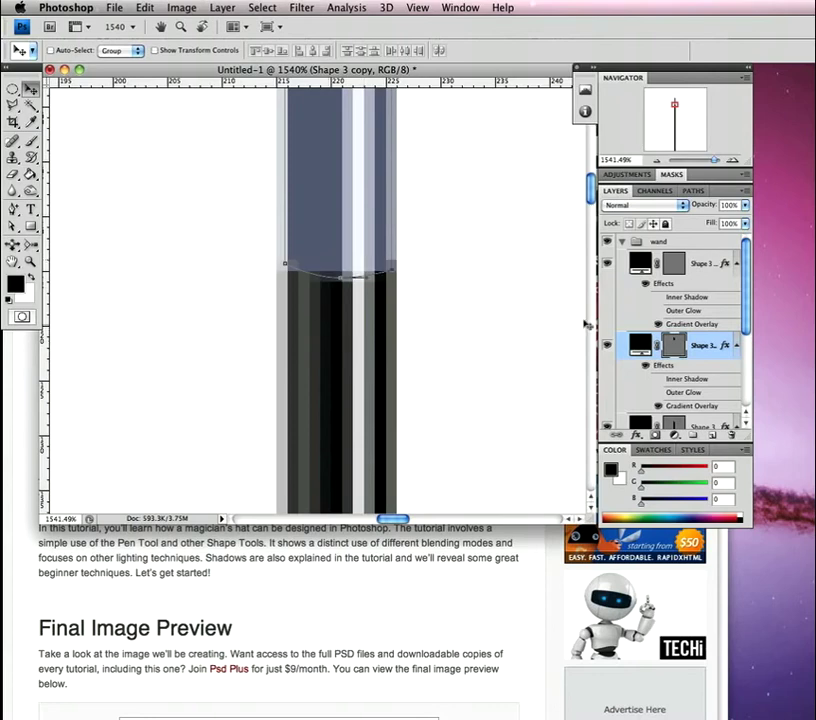
left_click(704, 260)
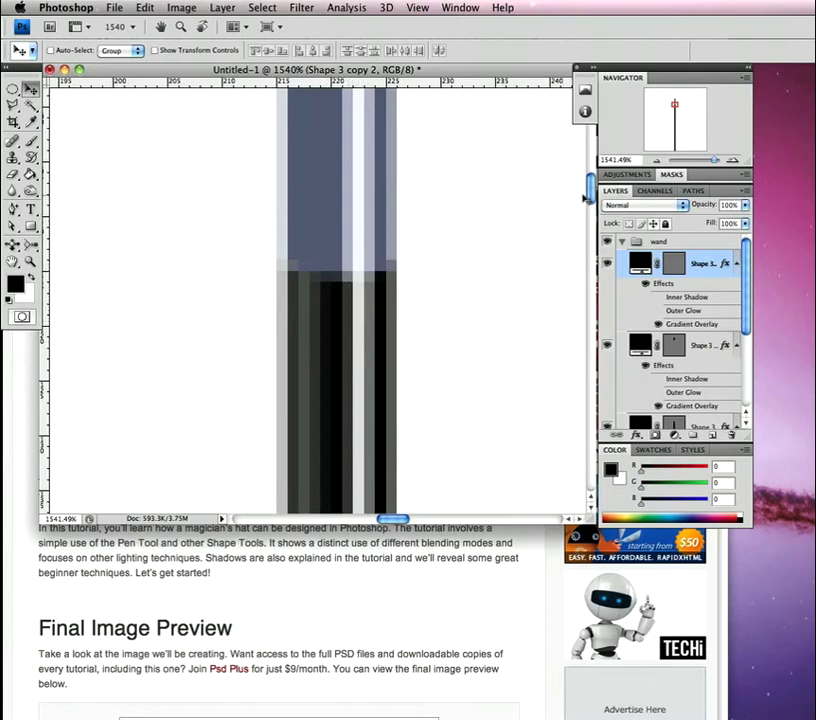
mouse_move(590, 196)
left_mouse_down()
mouse_move(590, 176)
mouse_move(590, 196)
left_mouse_up()
left_click(386, 289)
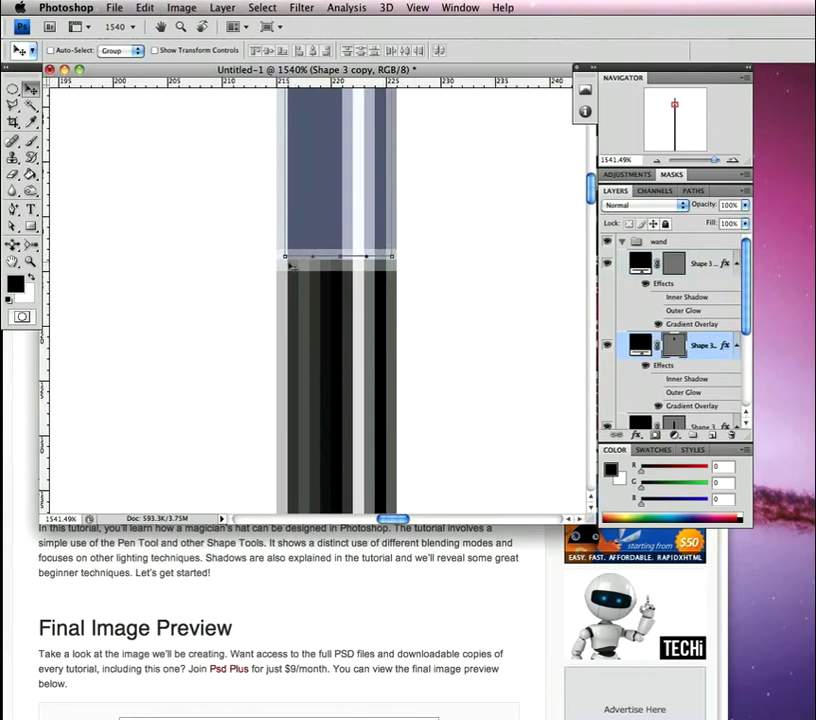
Step: Lower both corner points of the upper tip's lower edge so the edge bows upward
key("a")
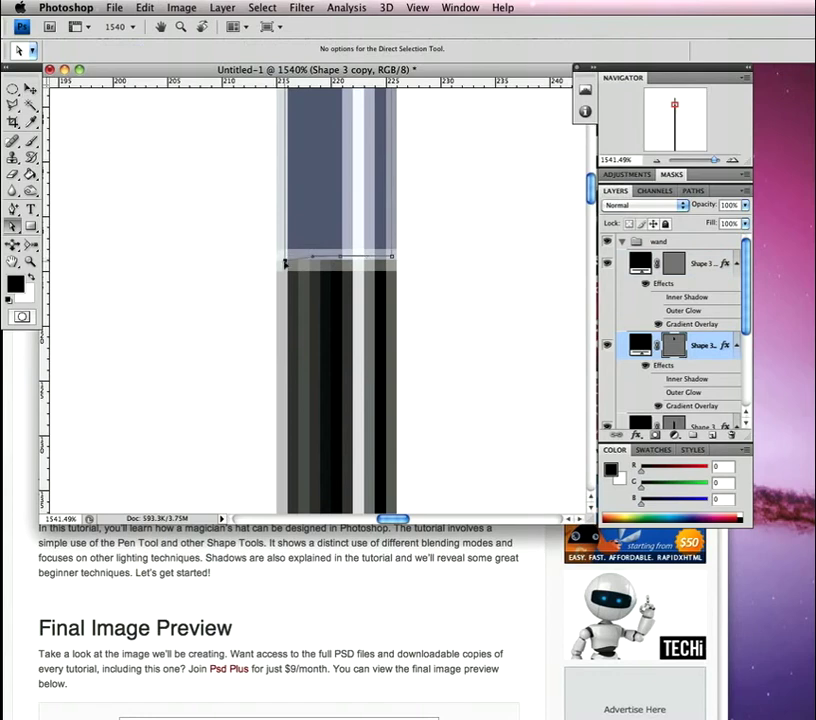
left_click(285, 264)
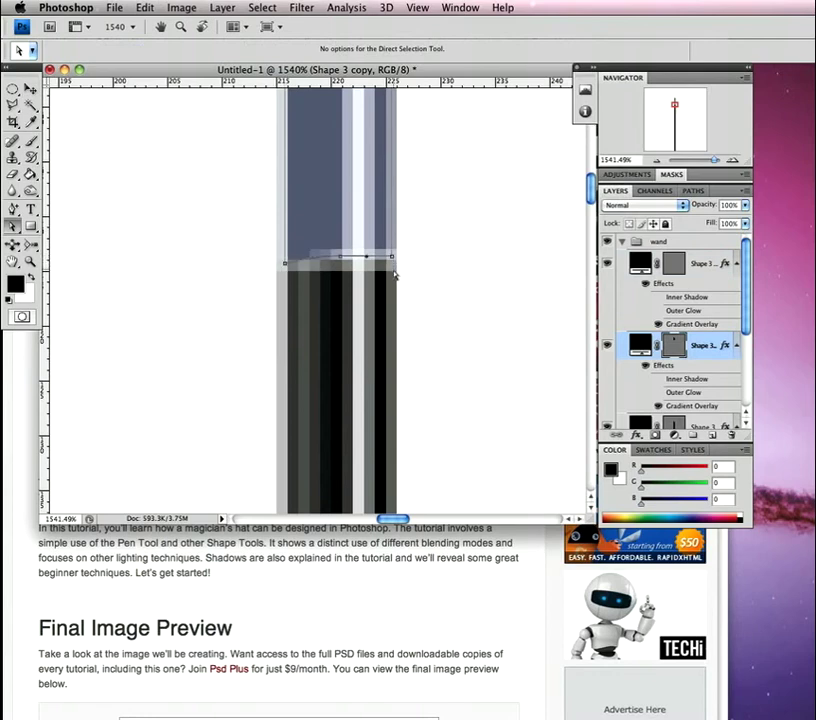
left_click_drag(392, 257, 392, 263)
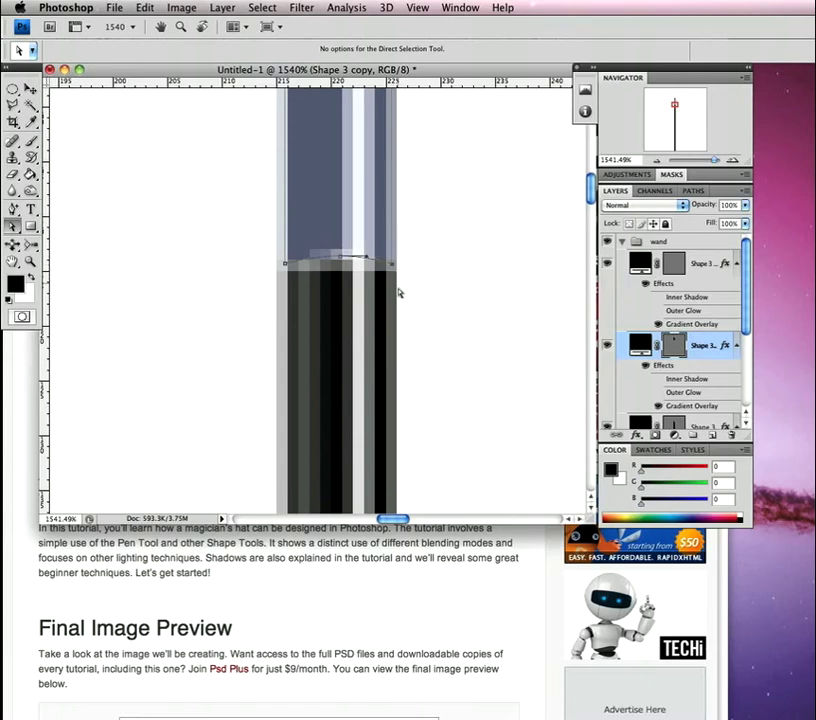
left_click(429, 263)
Step: Move the whole wand group up to bring its lower tip back onto the canvas
left_click_drag(590, 188, 531, 495)
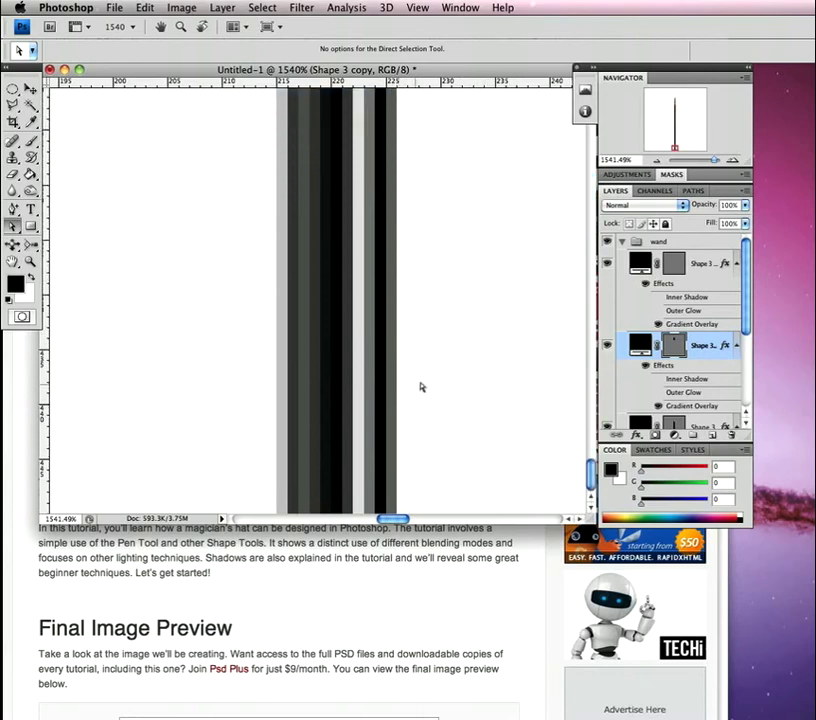
left_click(663, 243)
key("v")
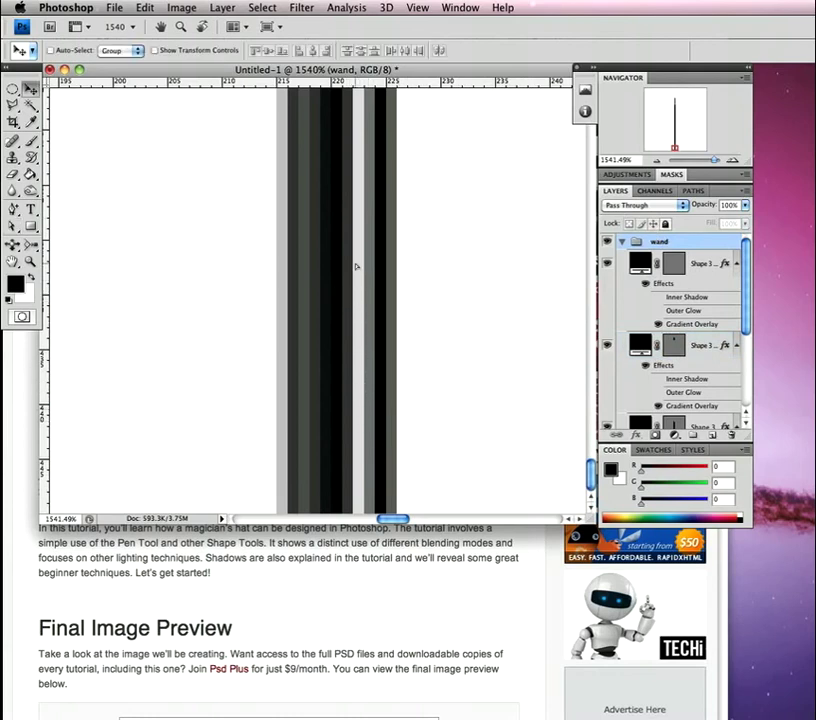
scroll(357, 275, "down", 5)
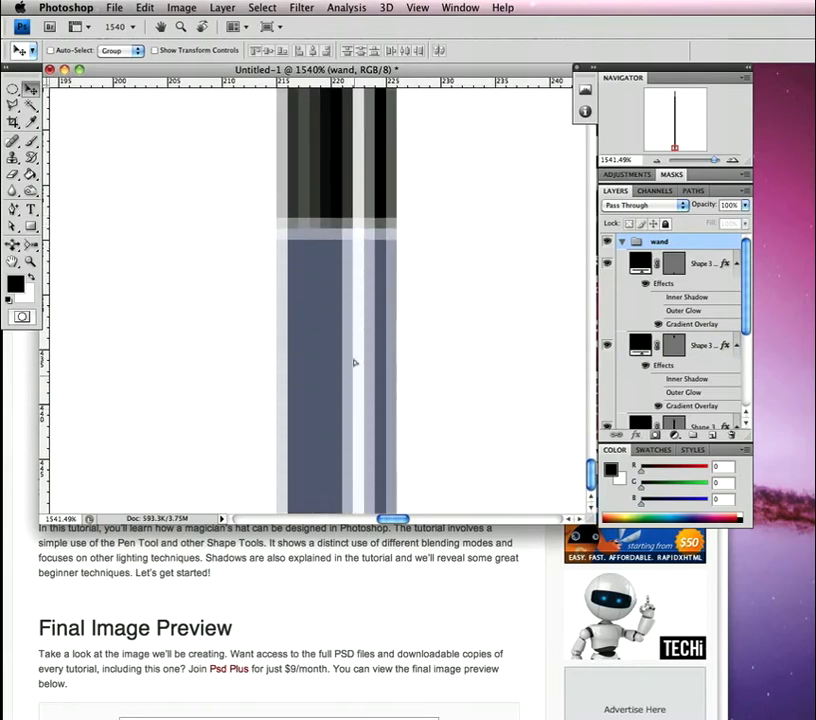
Step: Add a middle anchor point to the lower tip's upper edge and raise both corner points so the edge bows downward
scroll(354, 363, "down", 3)
scroll(350, 382, "up", 3)
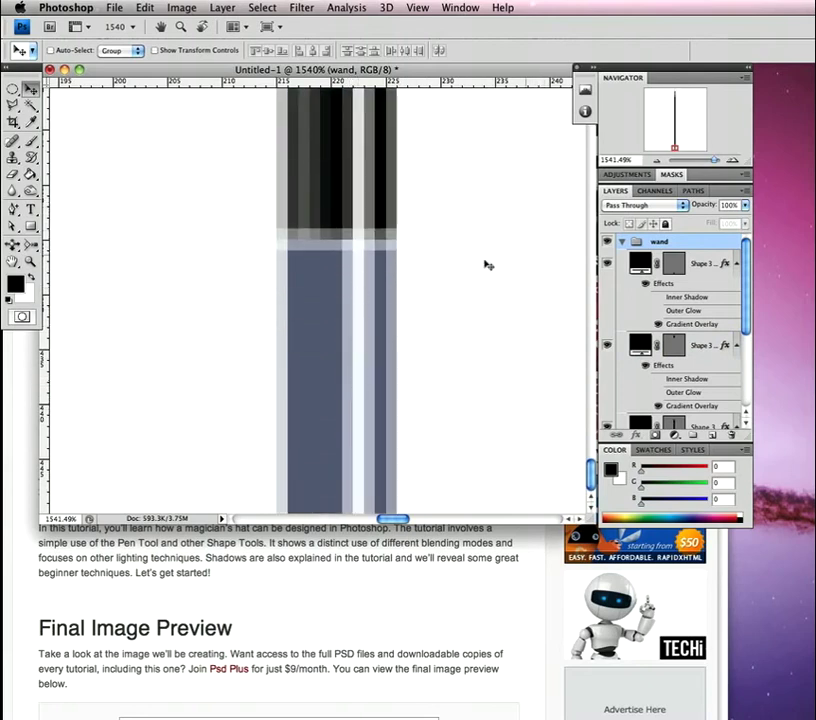
left_click(14, 210)
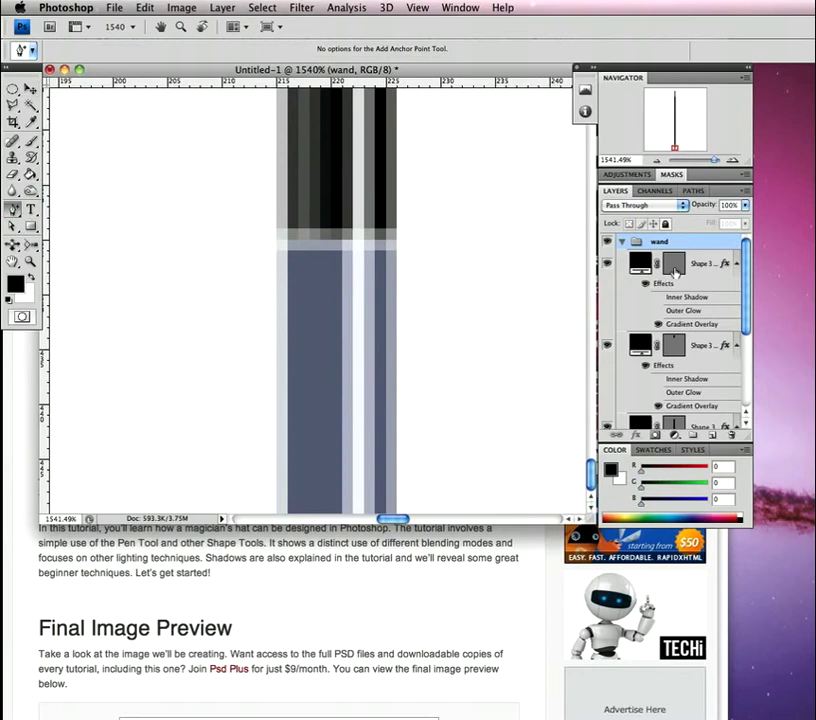
left_click(676, 271)
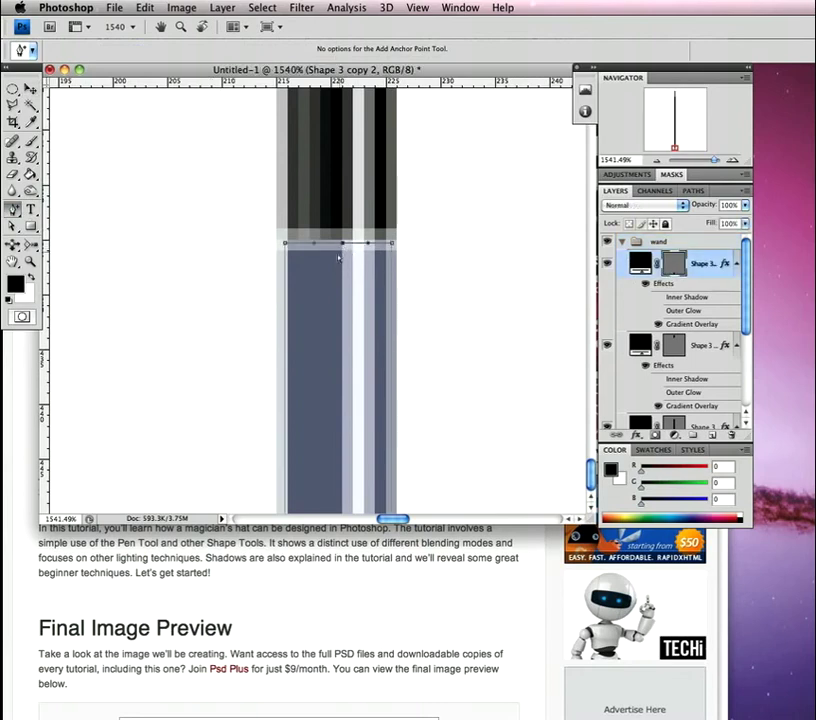
left_click(14, 226)
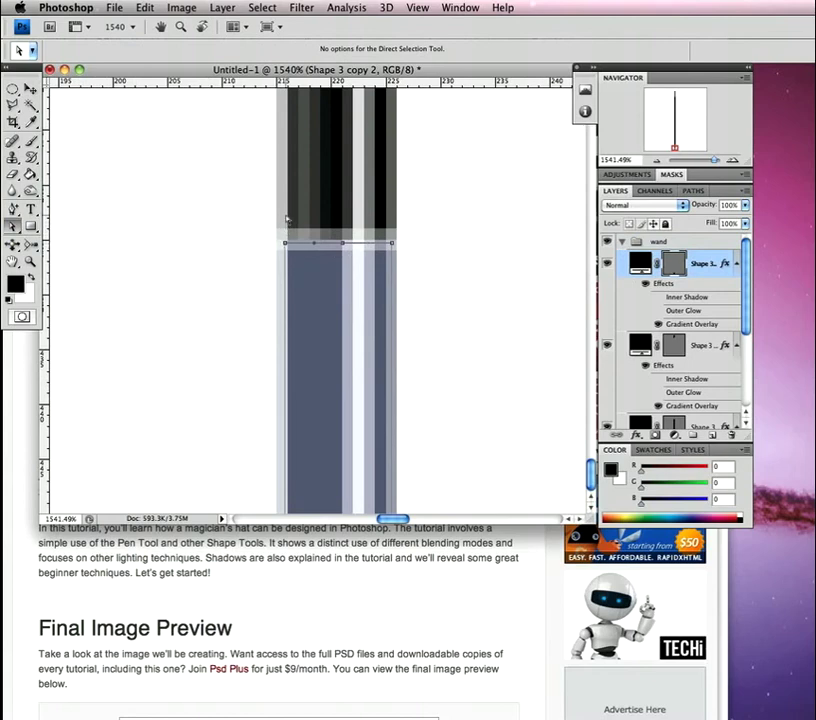
left_click_drag(285, 243, 286, 228)
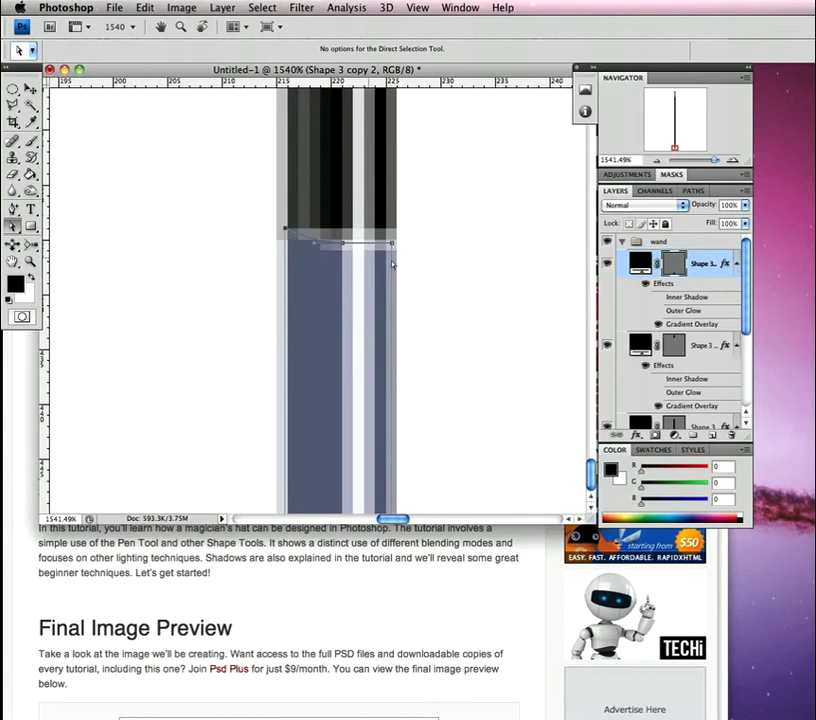
left_click_drag(392, 244, 394, 231)
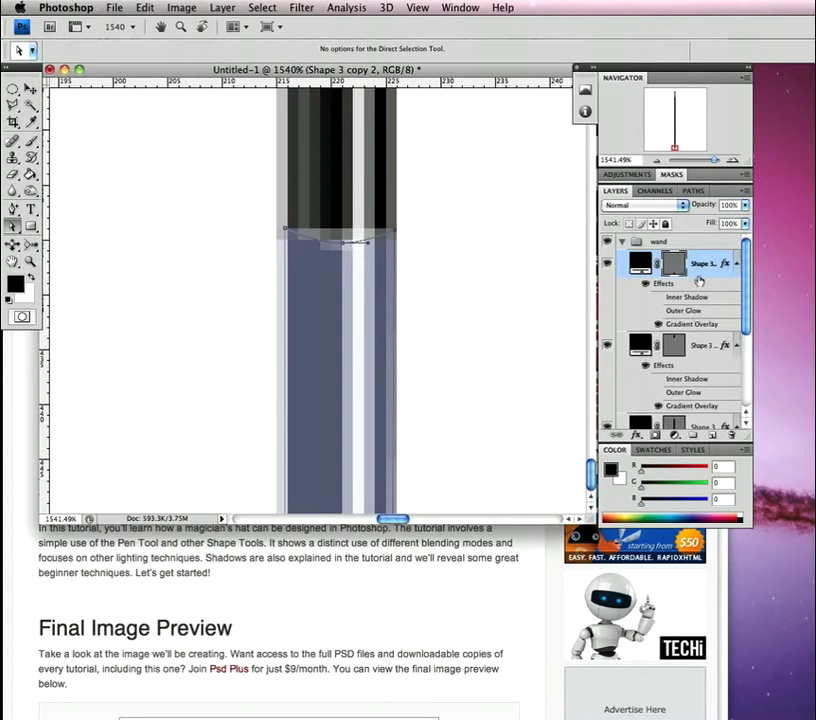
left_click(698, 340)
left_click(686, 273)
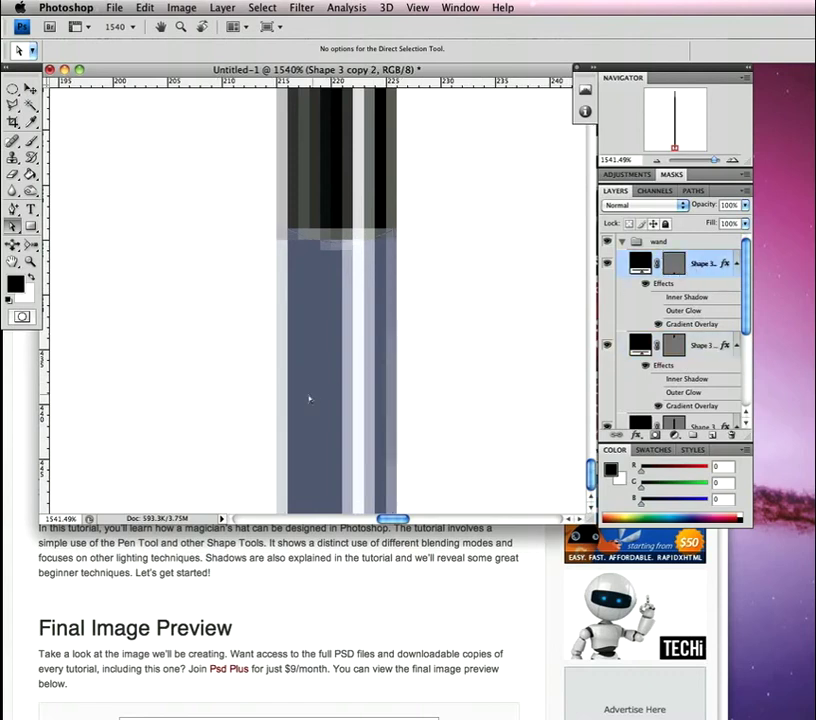
Step: Move the whole wand group farther up so the lower tip's end sits well inside the canvas
left_click(674, 243)
key("v")
left_click_drag(370, 378, 346, 271)
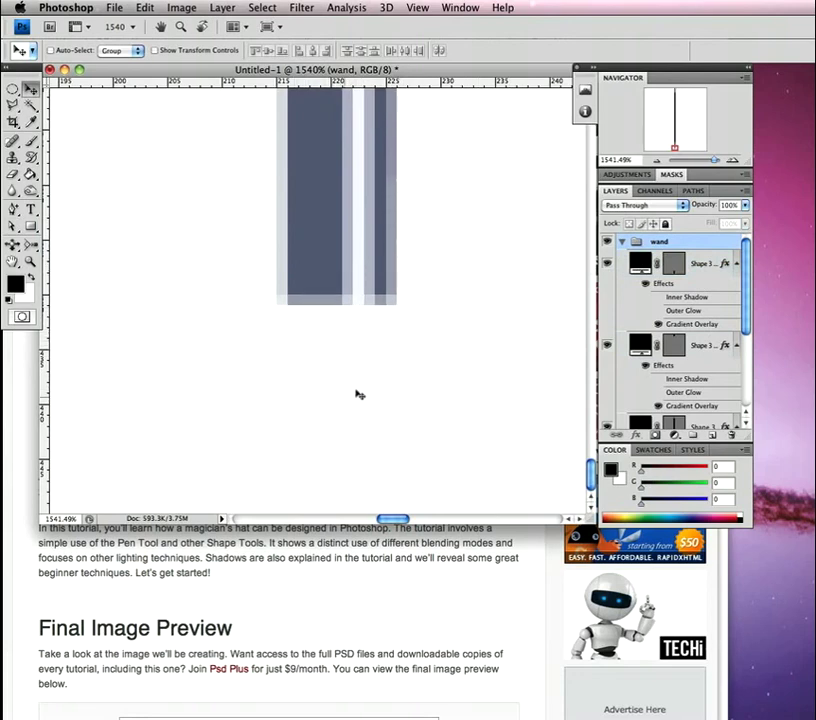
Step: Round the lower tip's bottom edge by adding a middle anchor point and pulling it slightly down
left_click(13, 208)
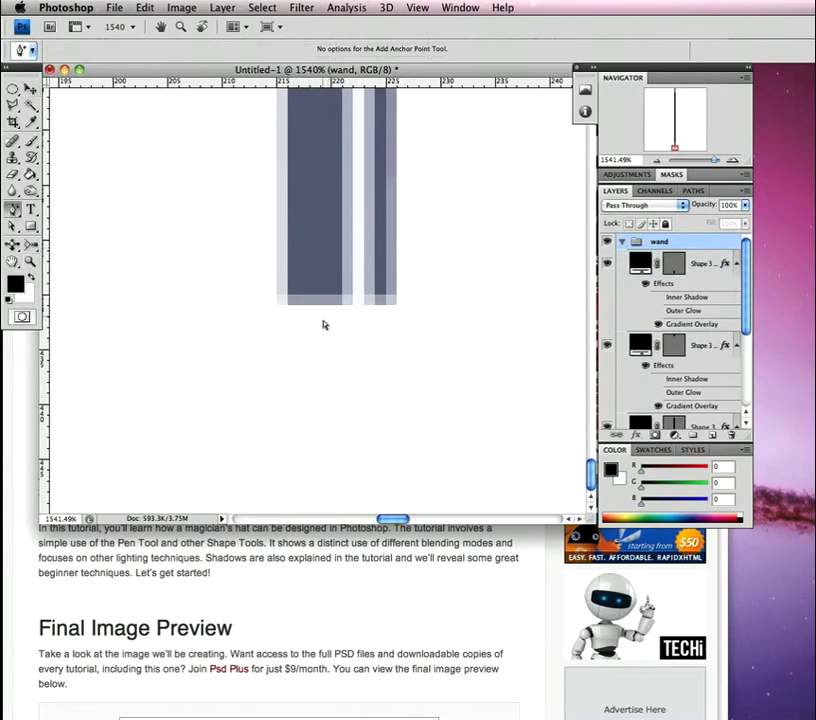
left_click(670, 268)
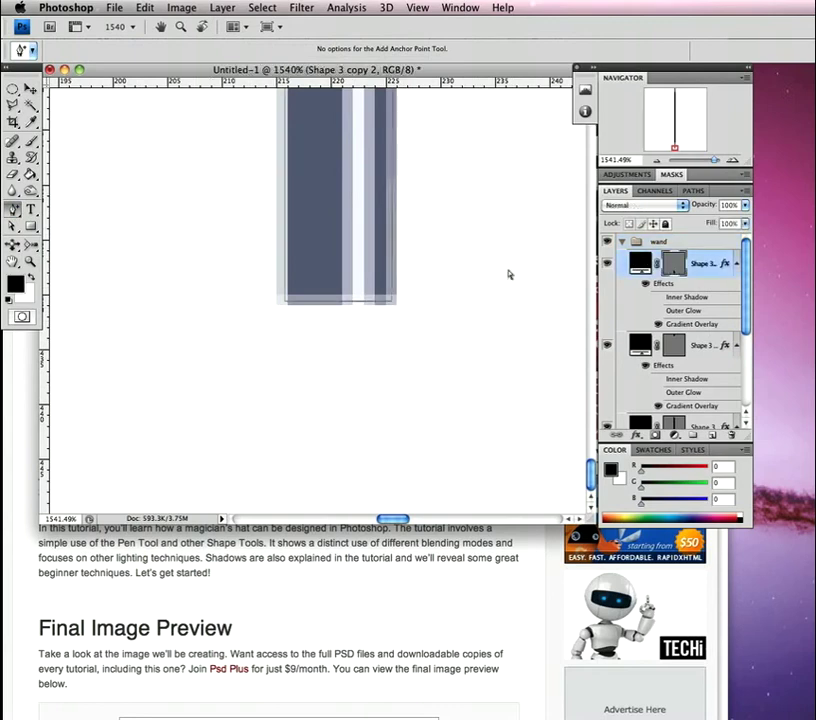
left_click(342, 302)
key("a")
left_click_drag(342, 304, 342, 316)
key("p")
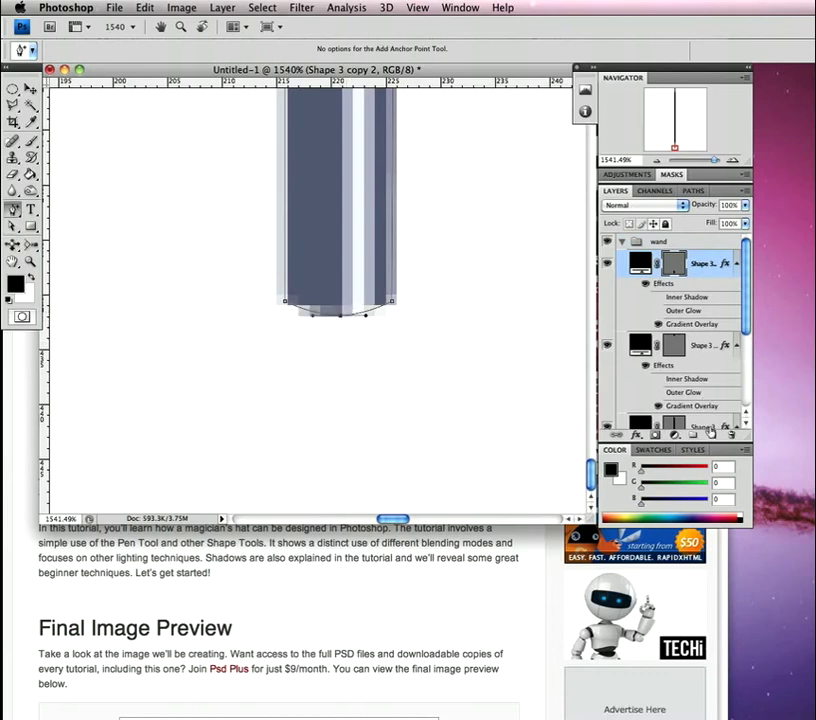
Step: Add a new layer and draw a flat ellipse-like shape with the Pen tool across the lower tip's bottom end
key("super+alt+shift+n")
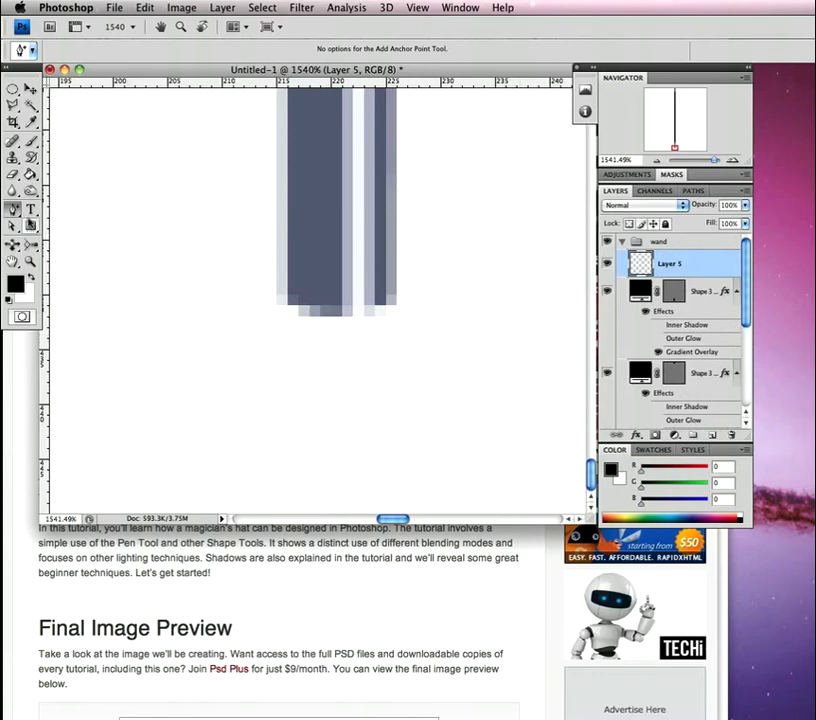
left_click_drag(13, 209, 50, 205)
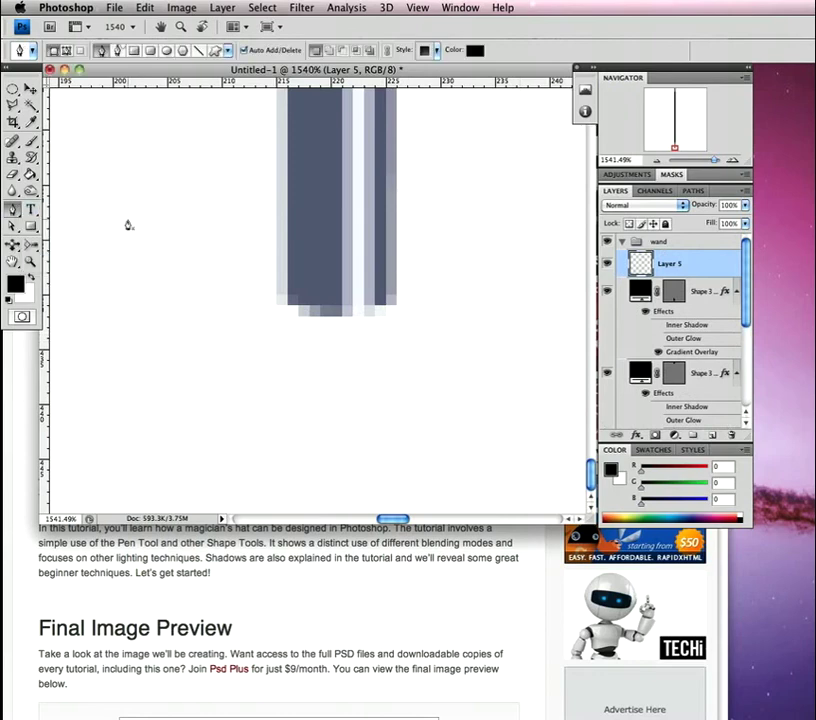
left_click(284, 305)
left_click_drag(394, 305, 449, 335)
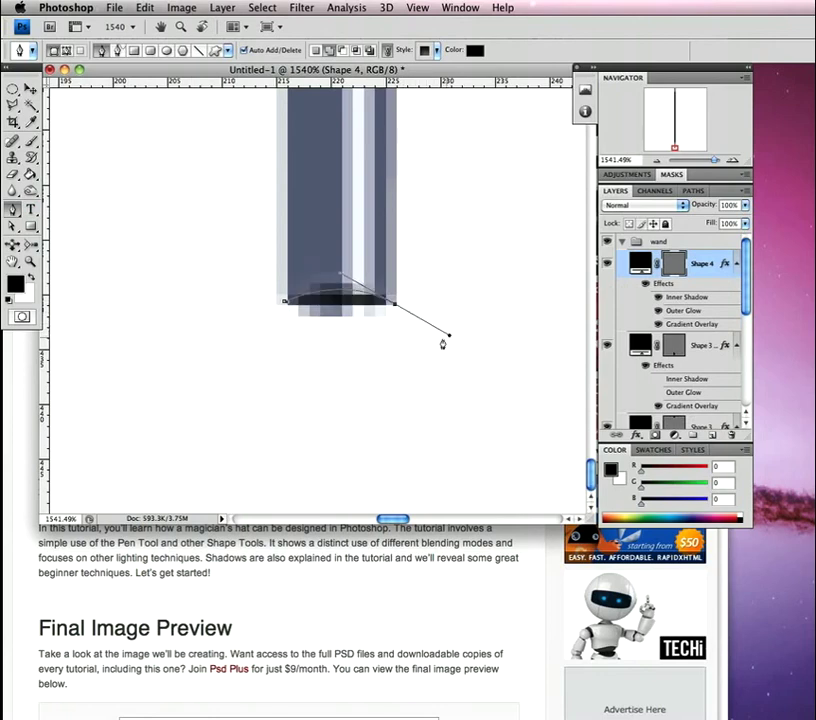
left_click(395, 306, "alt")
left_click_drag(284, 306, 220, 268)
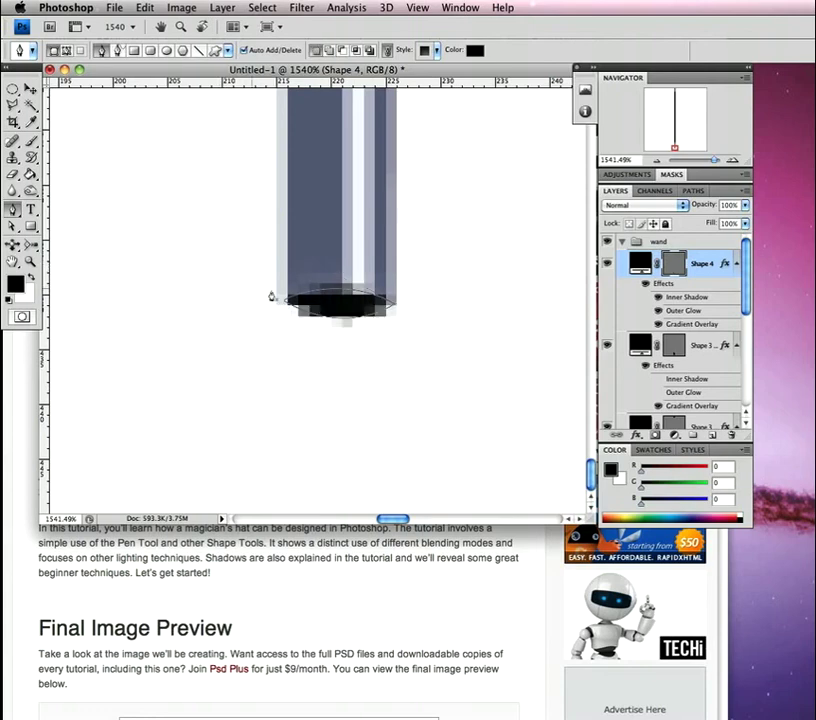
Step: Convert the end cap's path into a new anti-aliased selection with a 0-pixel feather radius
right_click(333, 311)
left_click(390, 366)
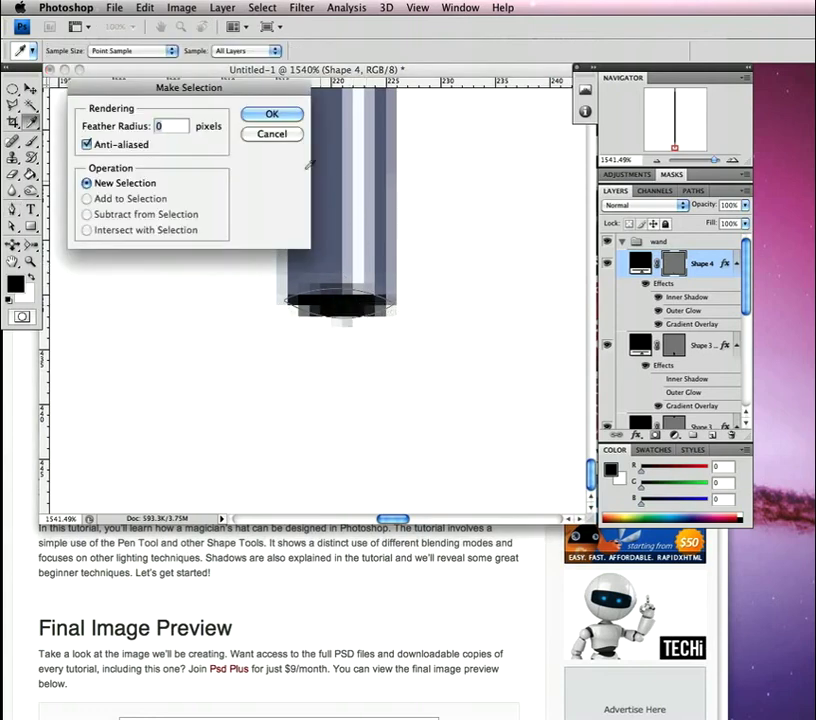
left_click(271, 114)
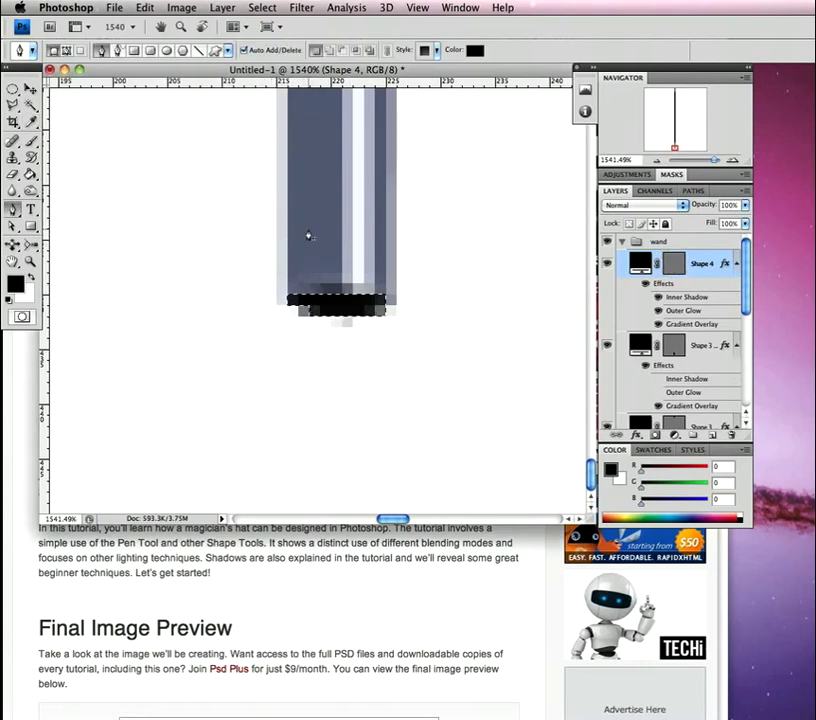
Step: Set the foreground color to a9acc4
key("g")
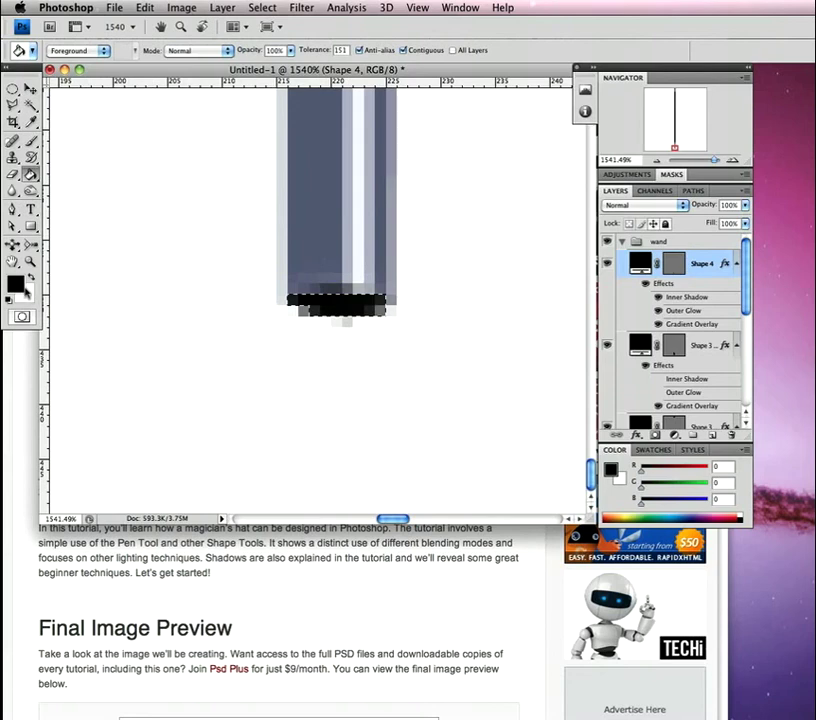
left_click(15, 284)
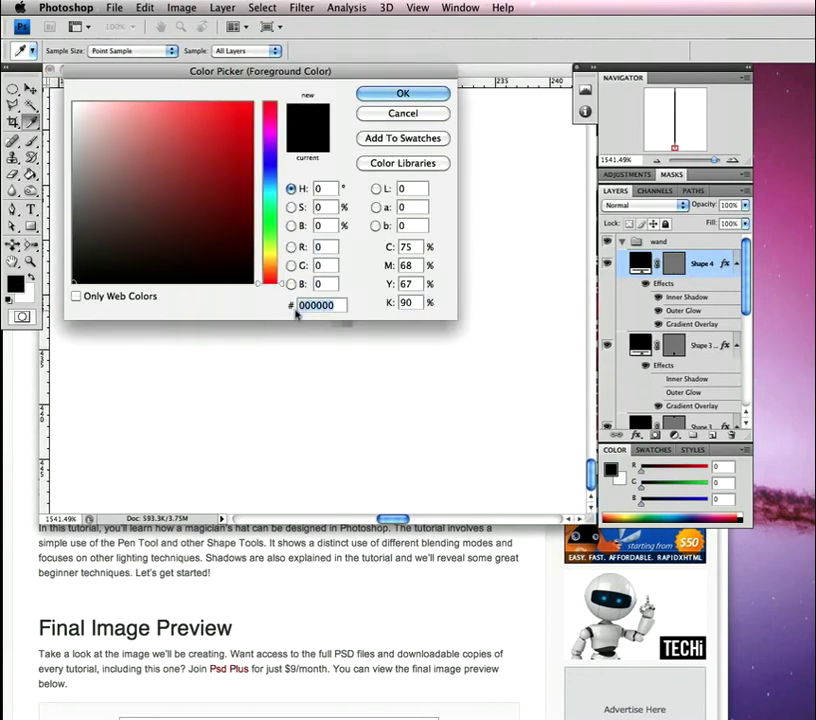
type("a9")
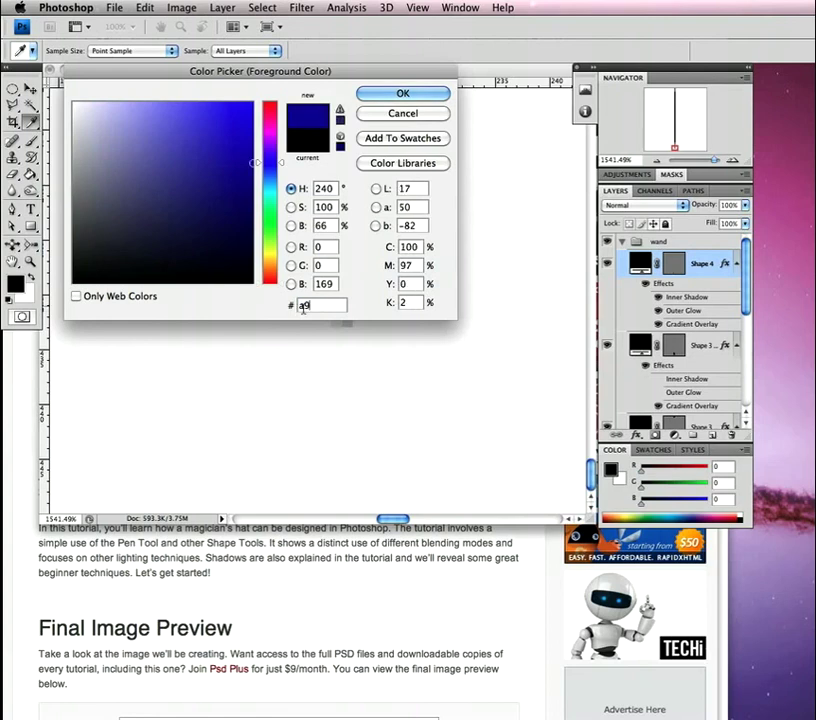
type("acc")
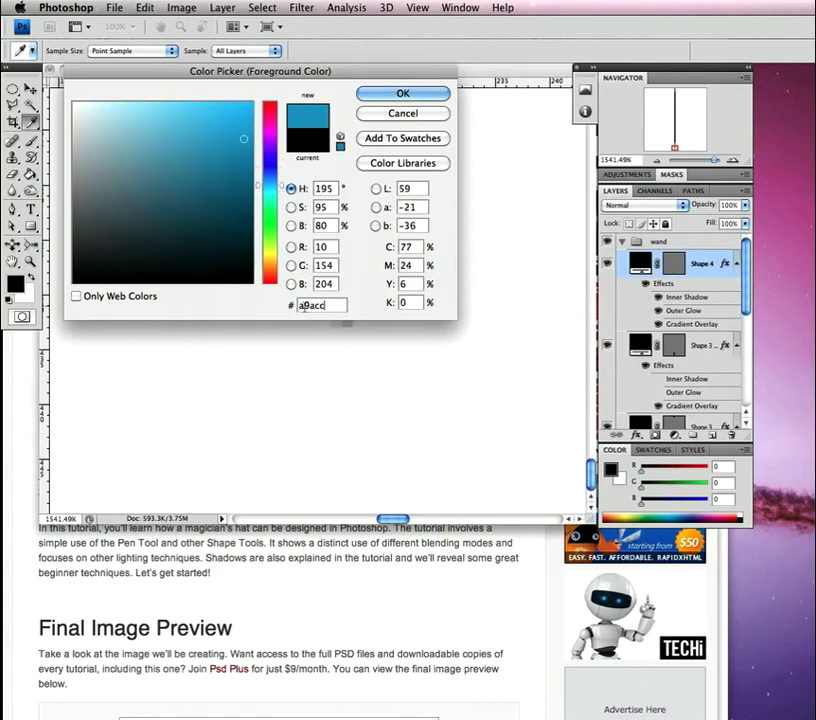
type("6")
left_click(398, 97)
Step: Fill the end-cap selection with the foreground color on a new layer and deselect it
key("g")
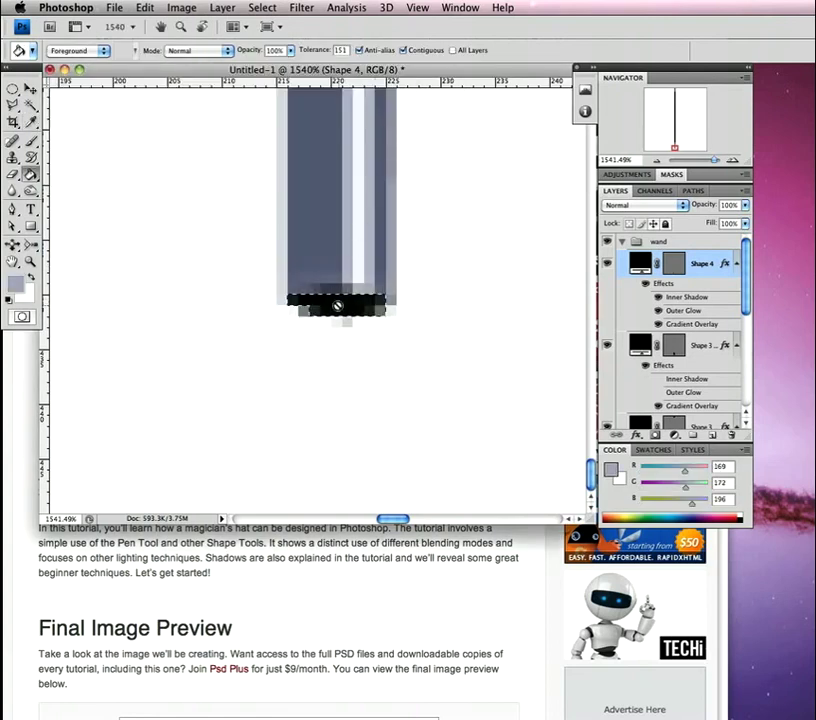
left_click(713, 437)
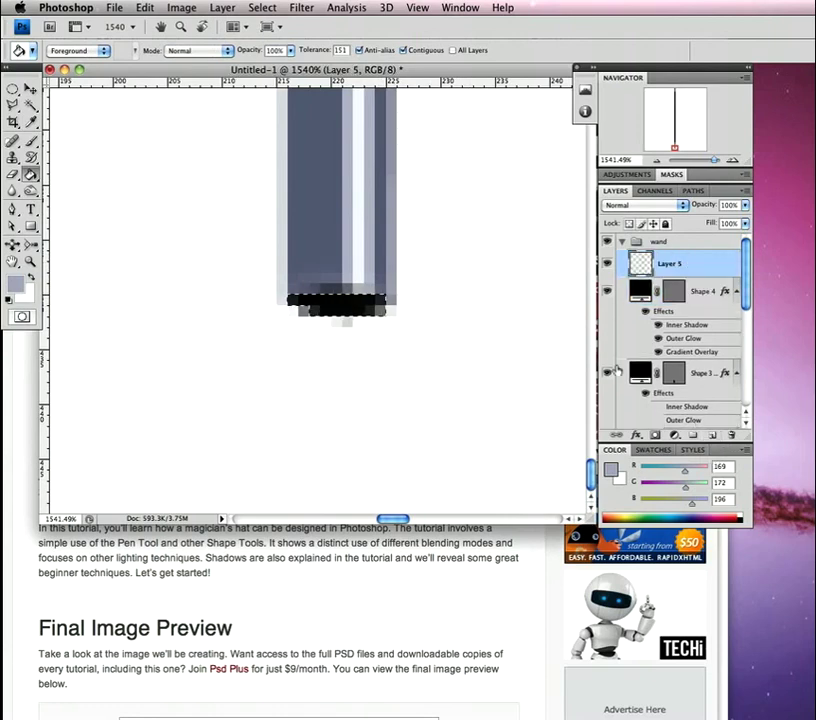
left_click(341, 300)
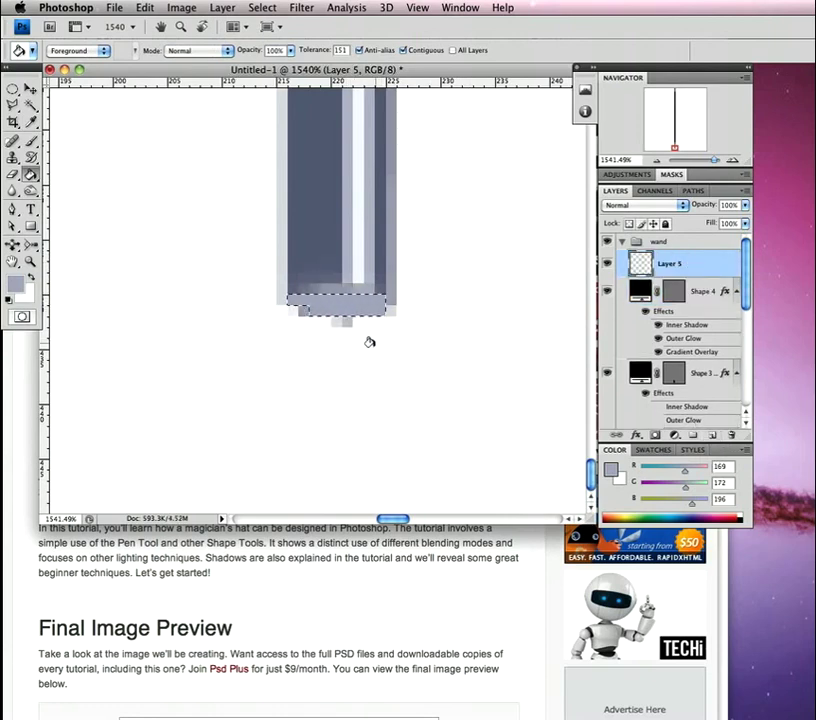
key("super+d")
Step: Duplicate the wand group with the original hidden, and merge the copy into a single layer
key("z")
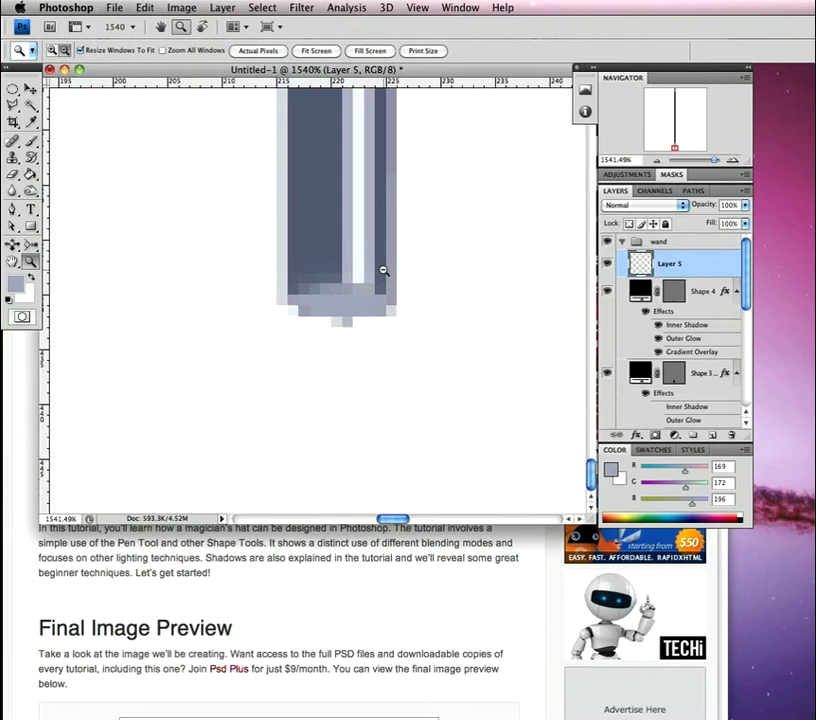
left_click(379, 286, "alt")
left_click(387, 287, "alt")
left_click(387, 287, "alt")
left_click(387, 287, "alt")
left_click(387, 287, "alt")
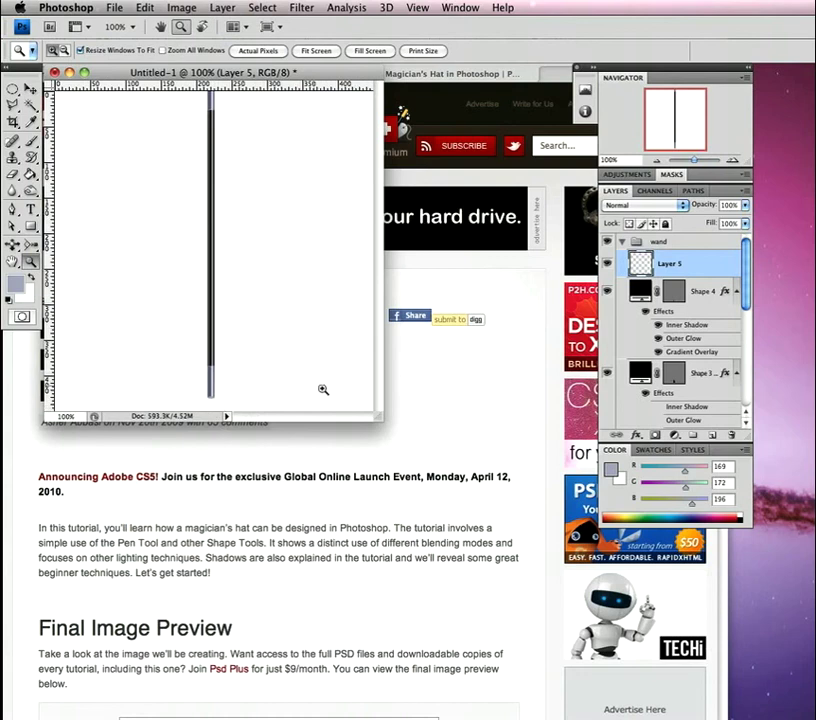
left_click_drag(374, 421, 466, 491)
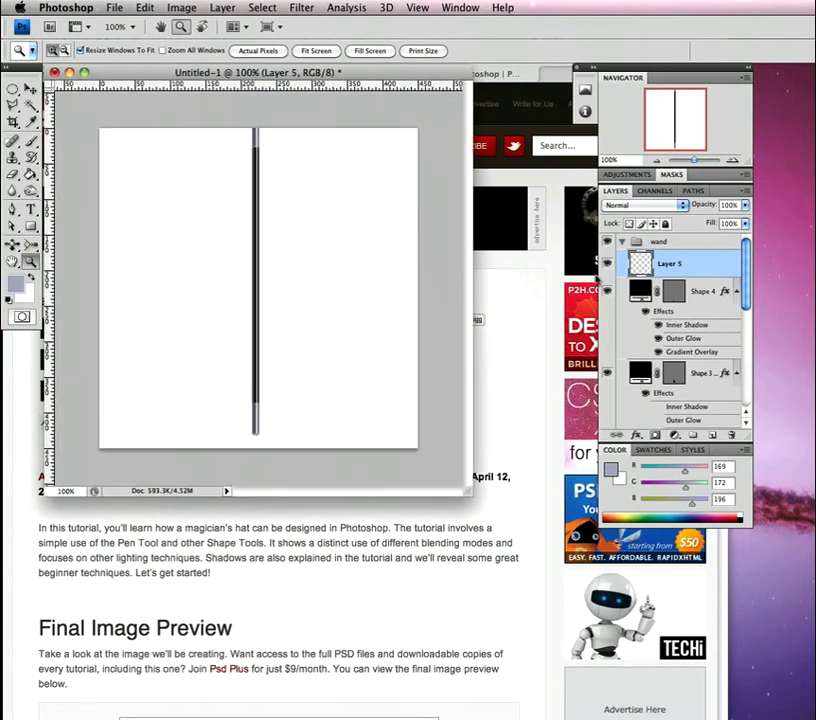
left_click(623, 242)
left_click(686, 245)
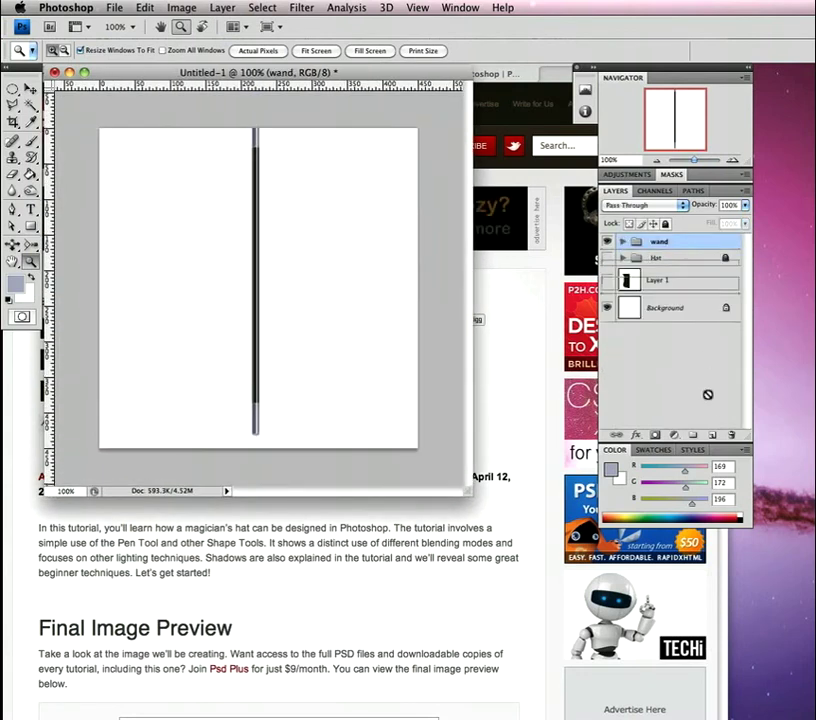
key("super+j")
left_click(607, 257)
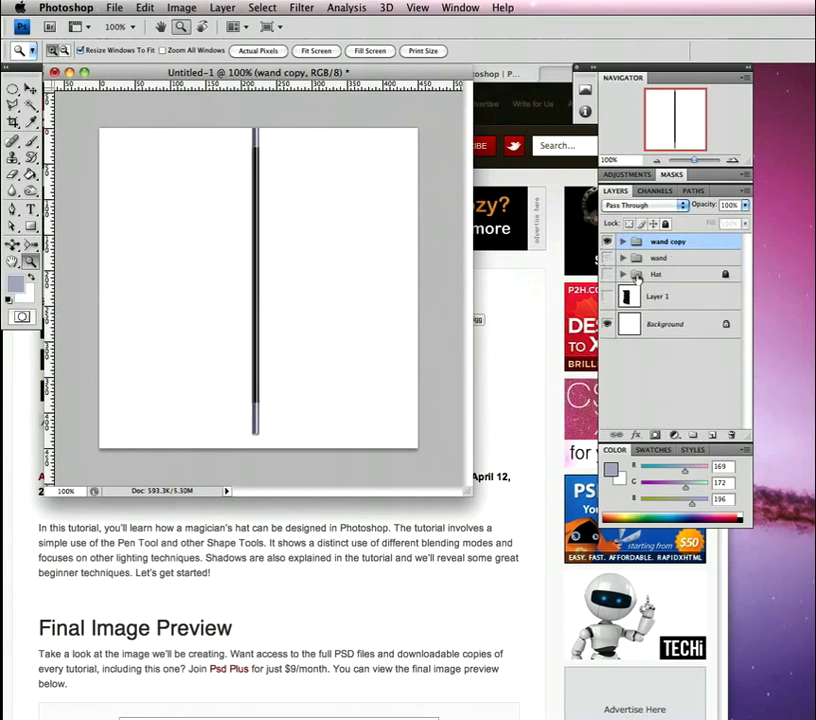
key("super+e")
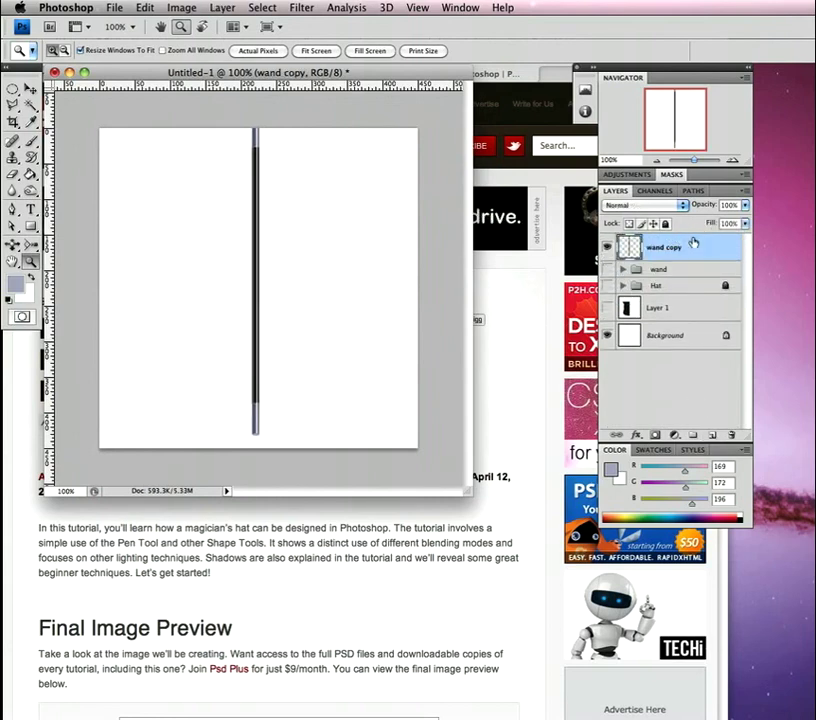
Step: Show the Hat group, rotate the merged wand copy by -90° and place it across the hat's opening at about X 239, Y 98 px
left_click(609, 286)
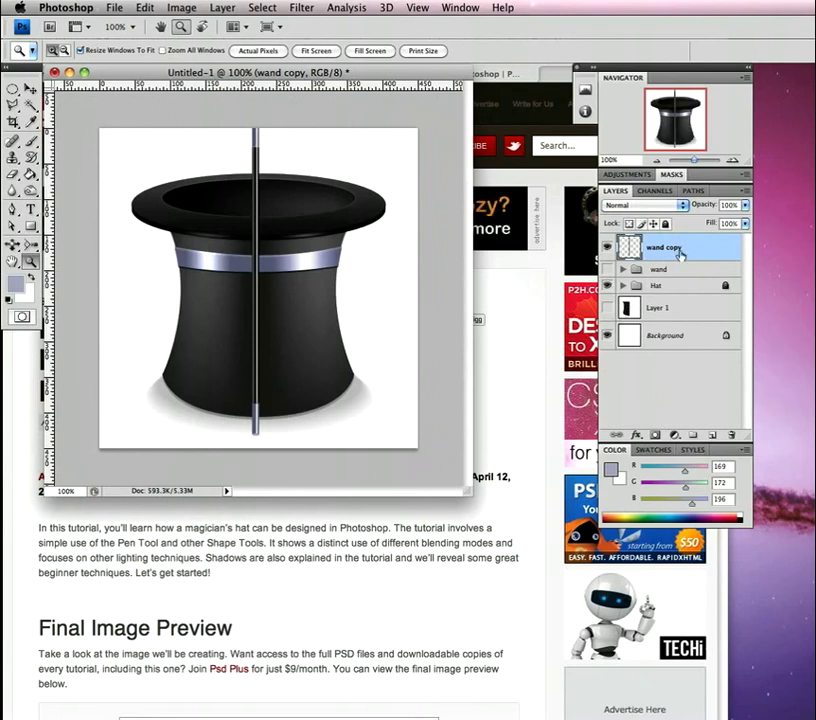
key("super+t")
left_click_drag(350, 443, 439, 206)
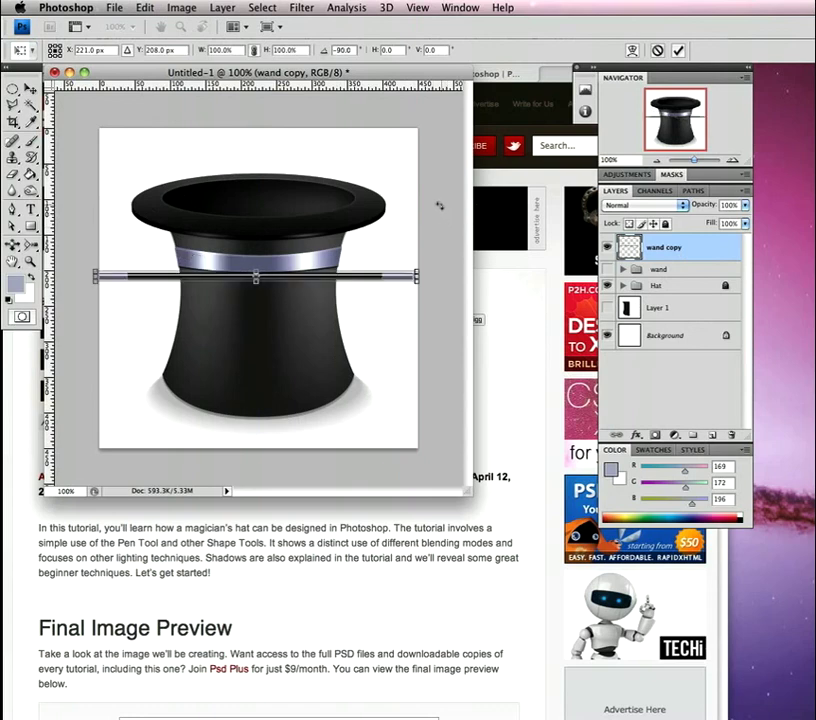
left_click_drag(351, 283, 360, 204)
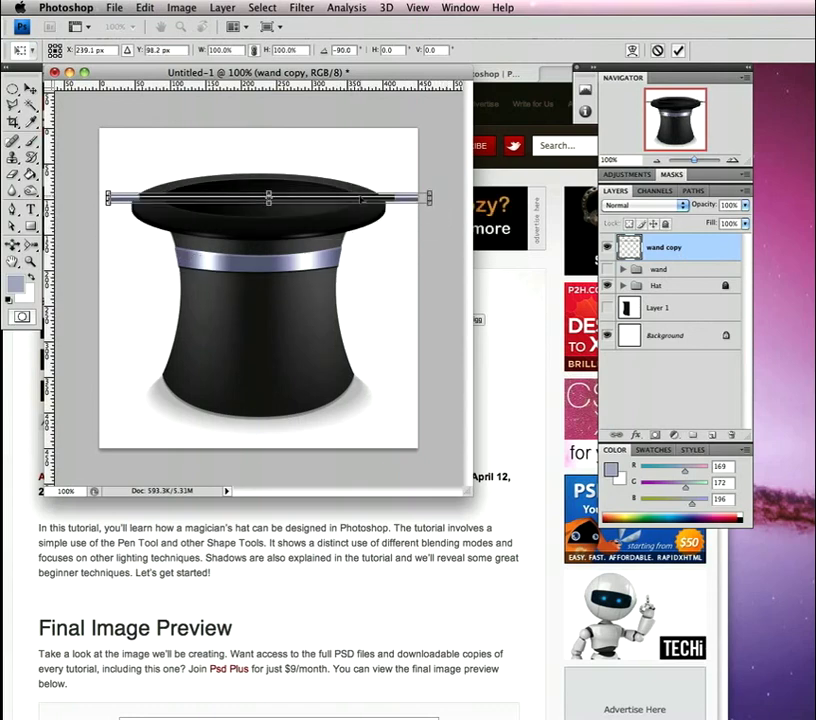
key("Return")
key("z")
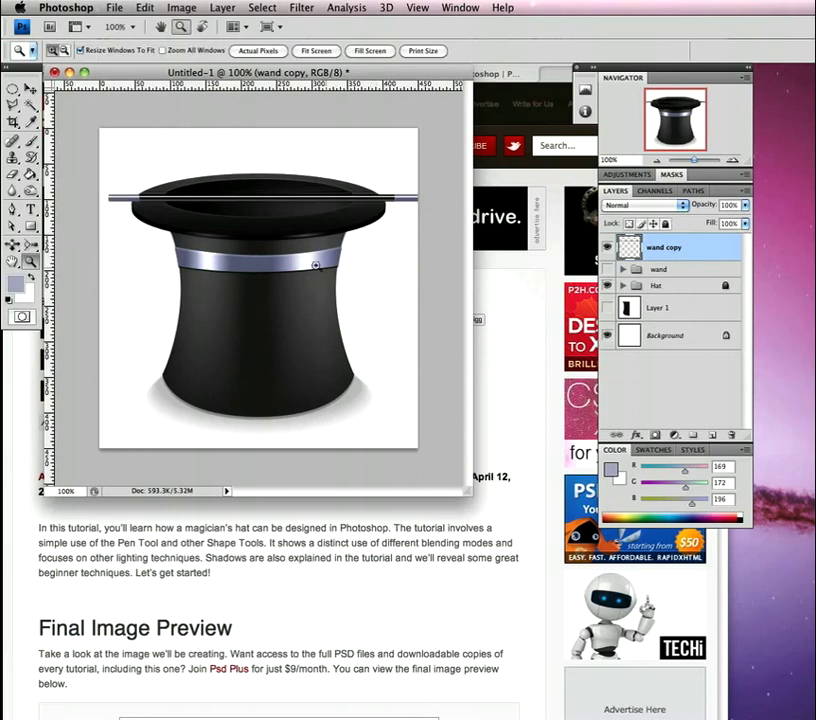
key("v")
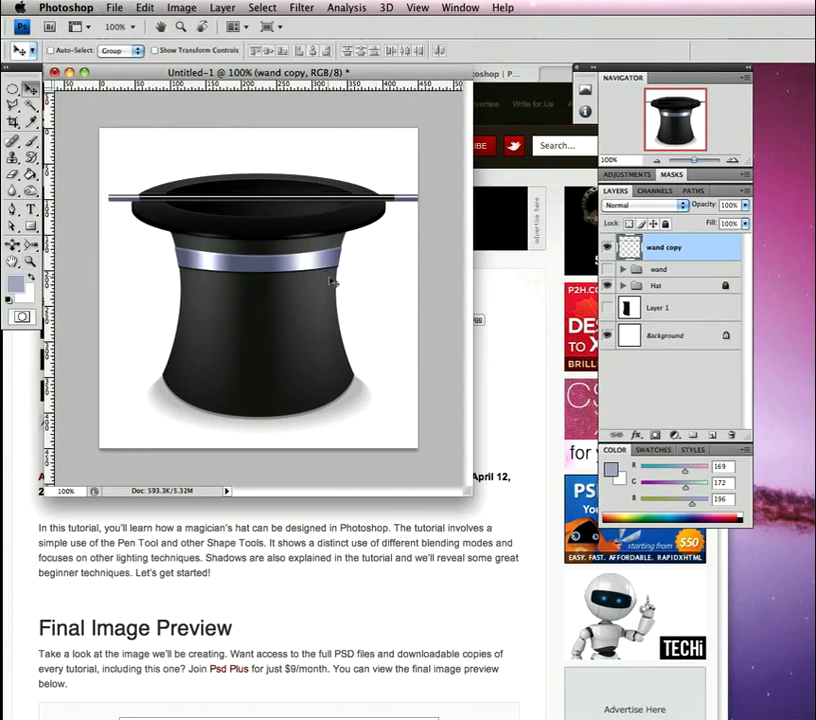
Step: Nudge the wand copy left to X 225 px so that it is centred across the canvas
key("Left")
key("Left")
key("Left")
key("Left")
key("Left")
key("Left")
key("Left")
key("Left")
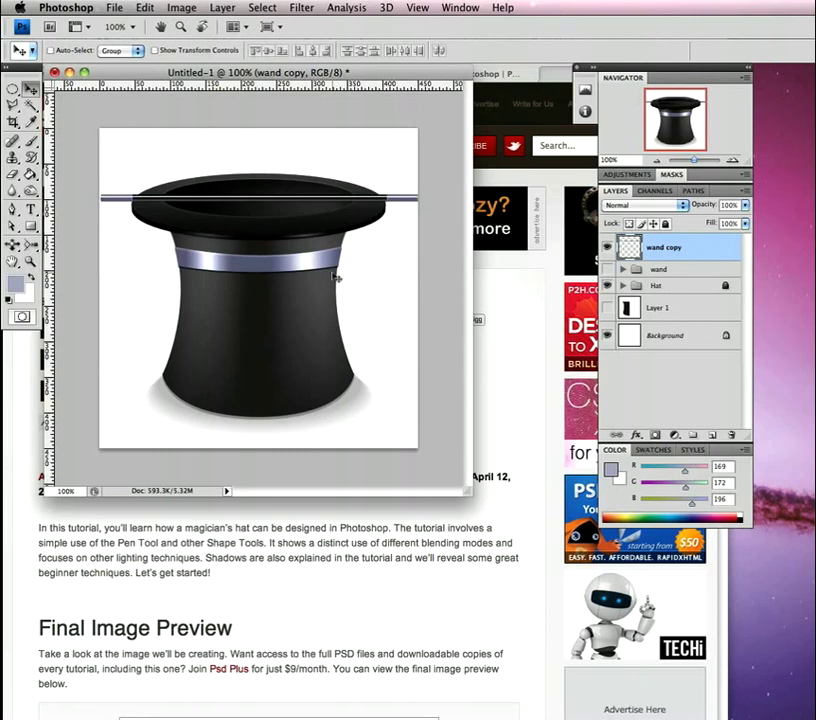
Step: Shorten the wand copy from its right end to about 89.6% width, keeping its height at 100%
key("ctrl+t")
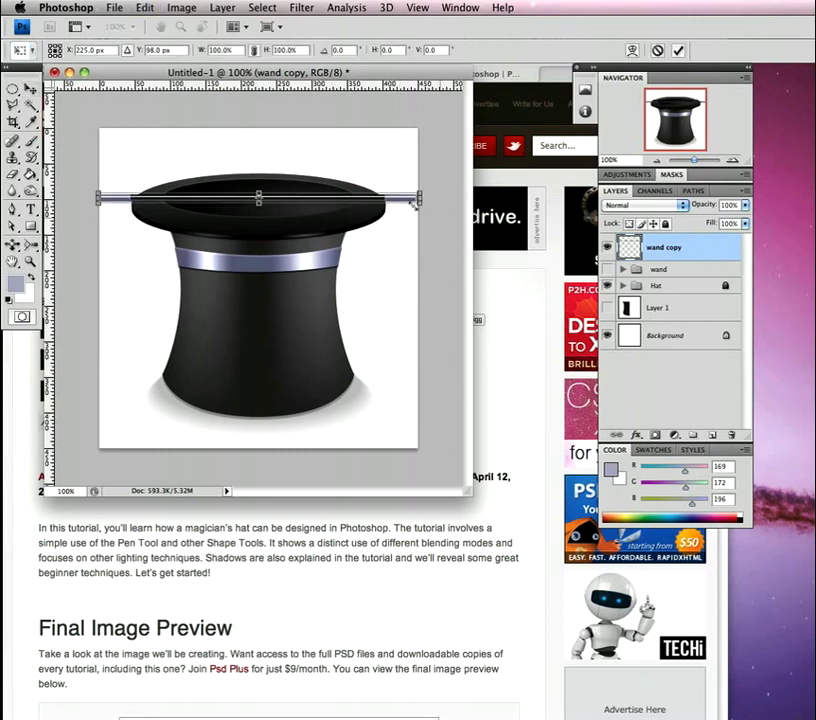
left_click_drag(420, 198, 393, 200)
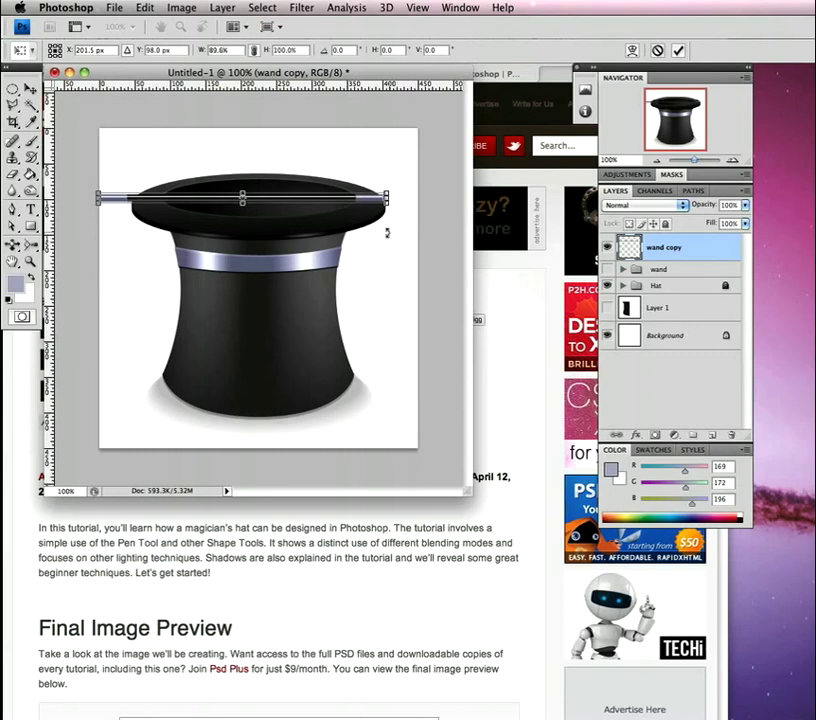
key("Return")
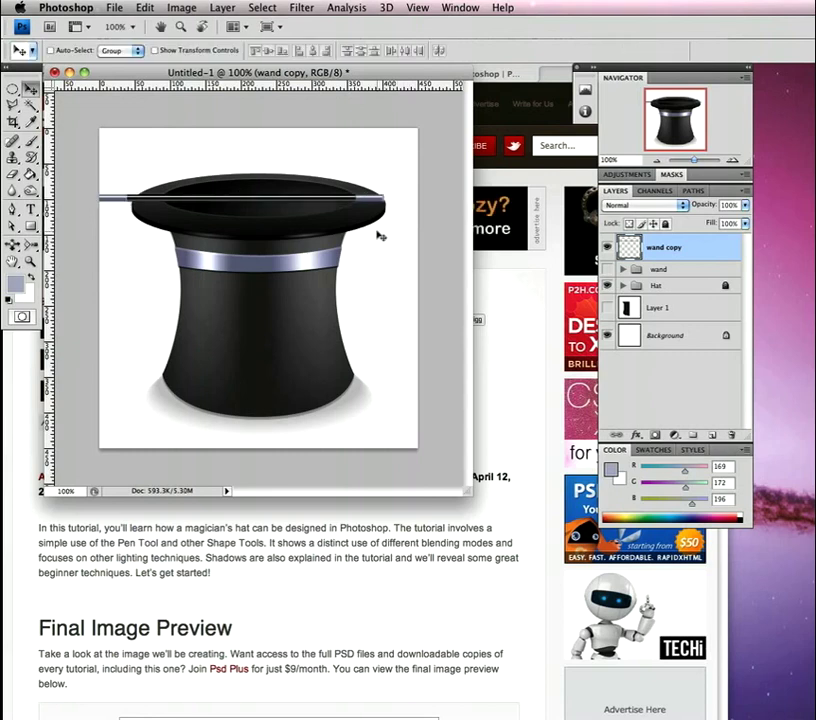
Step: Nudge the shortened wand copy right until both tips extend about equally past the hat's brim
key("Right")
key("Right")
key("Right")
key("Right")
key("Right")
key("Right")
key("Right")
key("Right")
key("Right")
key("Right")
key("Right")
key("Right")
key("Right")
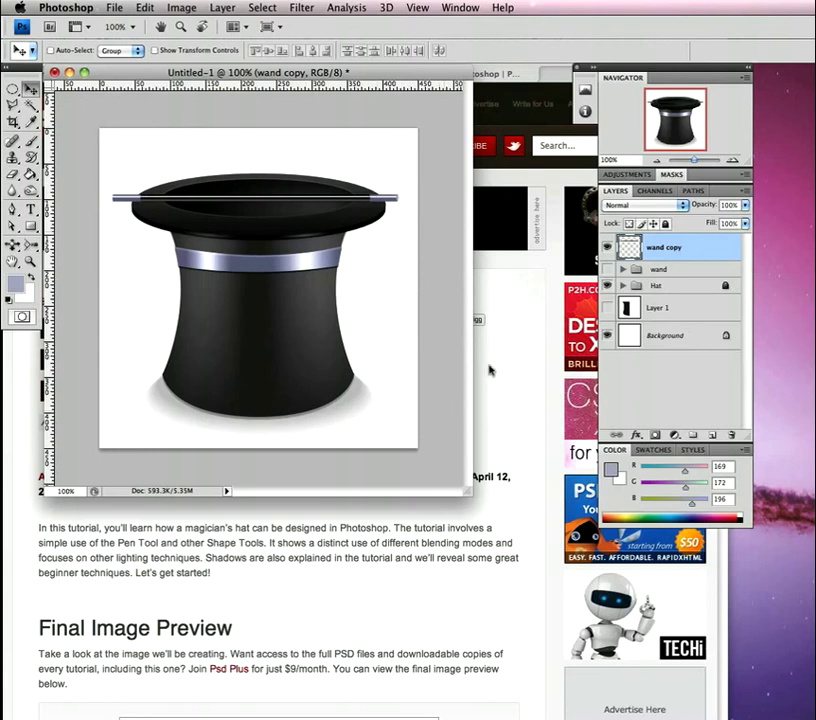
Step: Switch to Safari to view the magician's hat tutorial page
left_click(500, 360)
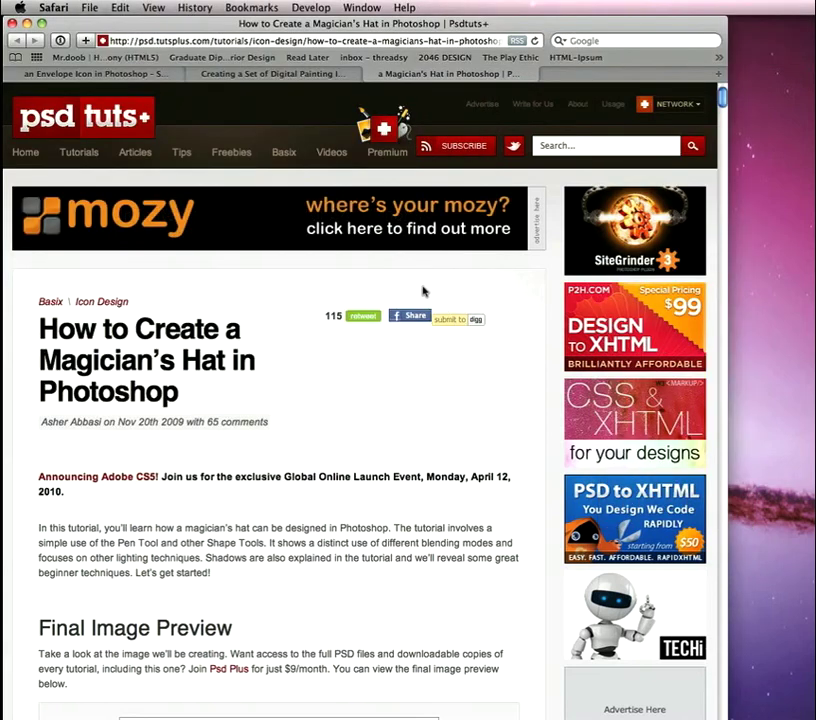